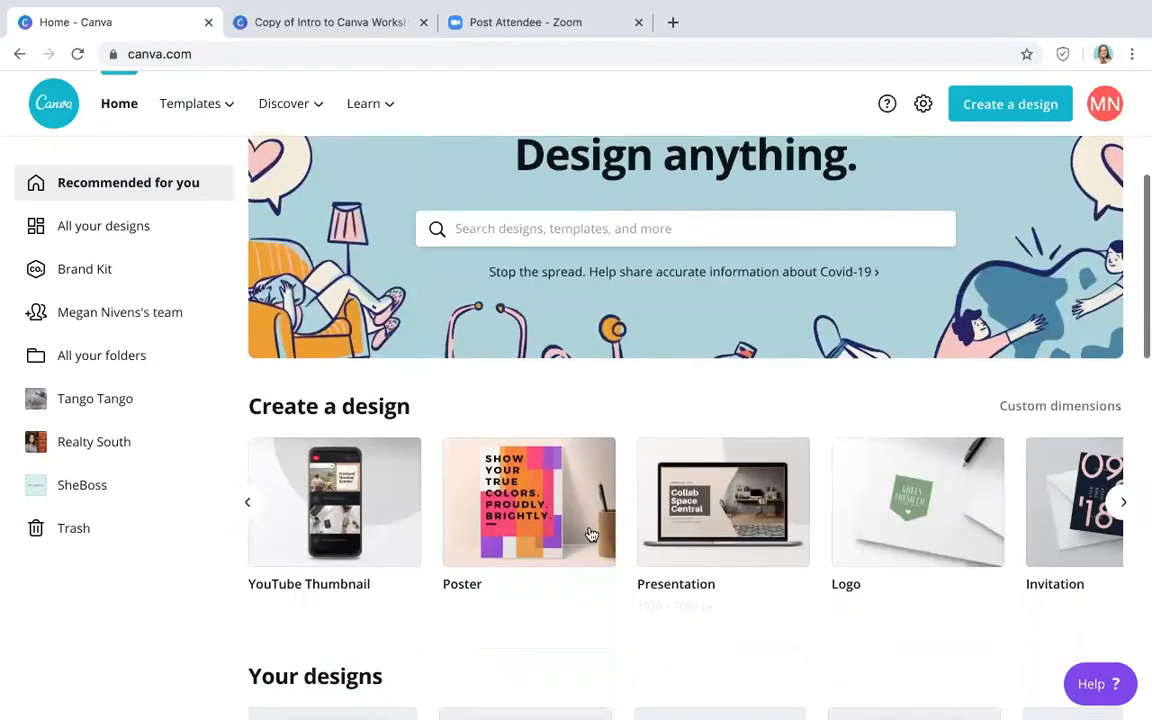
- Create a new blank Facebook Post from the design types on the home page
click(247, 502)
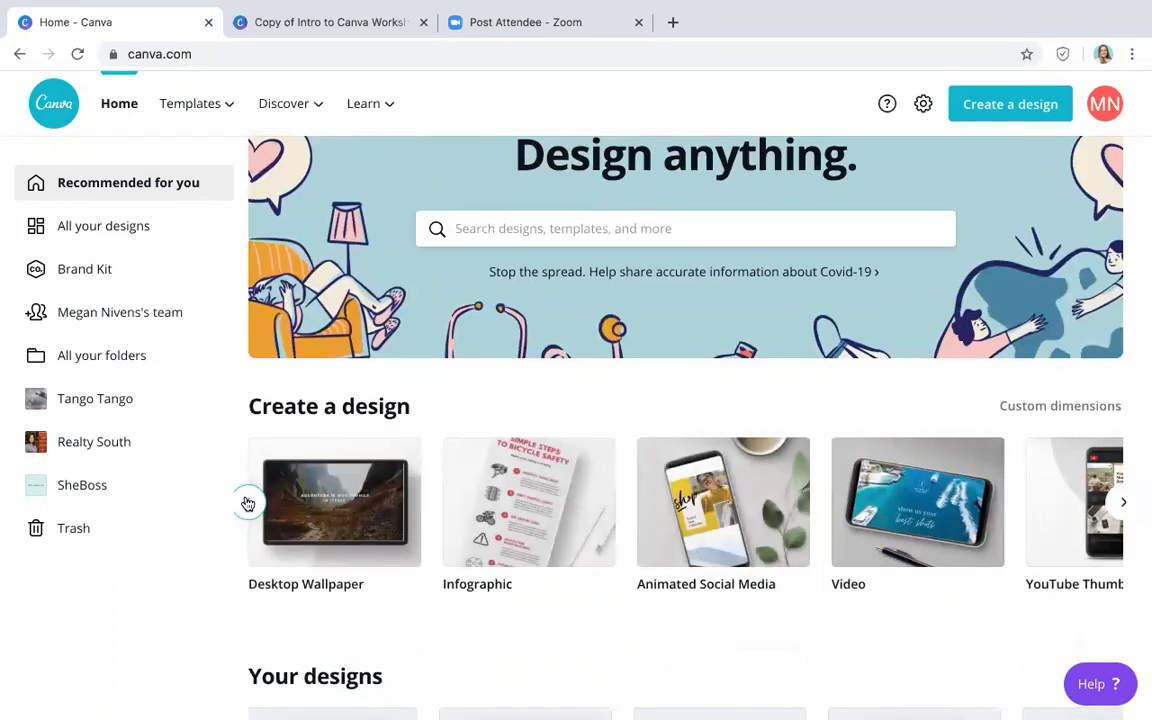
click(247, 502)
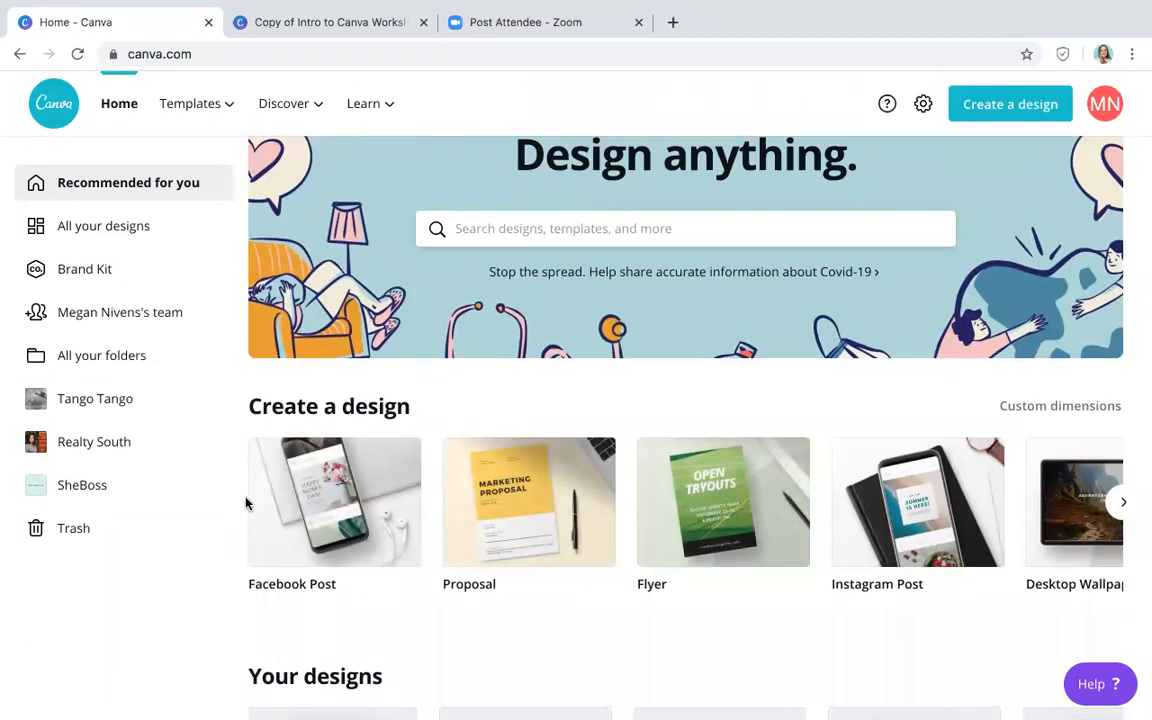
click(337, 509)
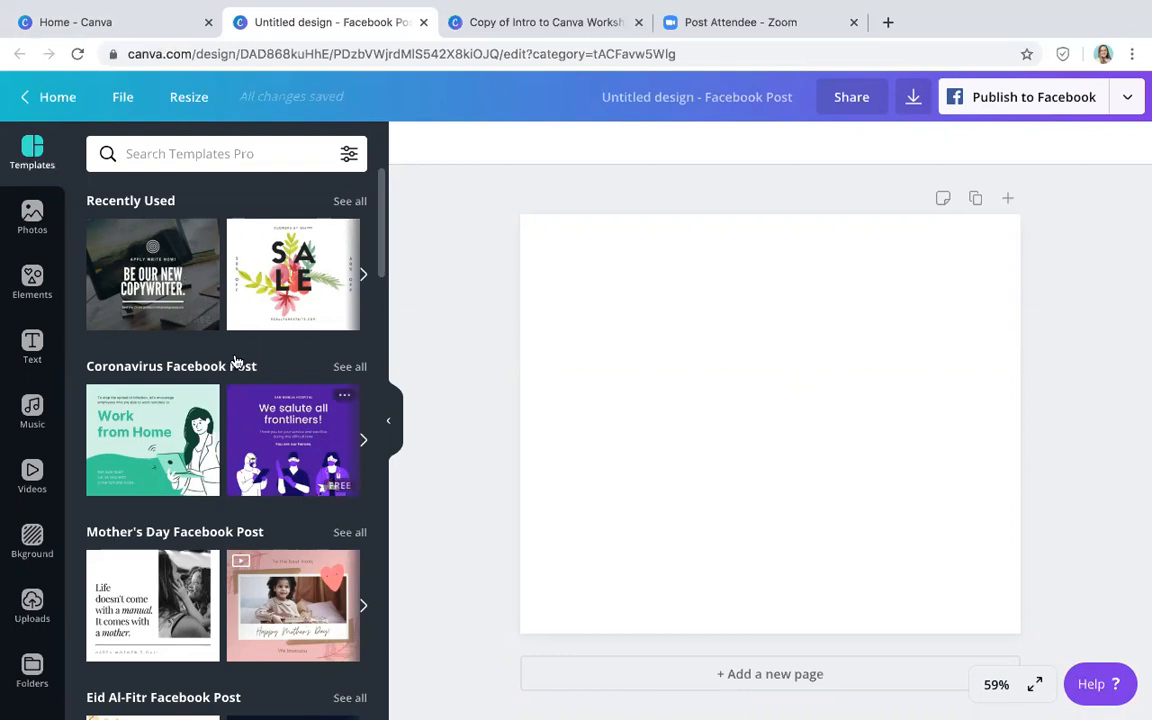
- Apply the recently used floral SALE template to the blank Facebook post
click(33, 210)
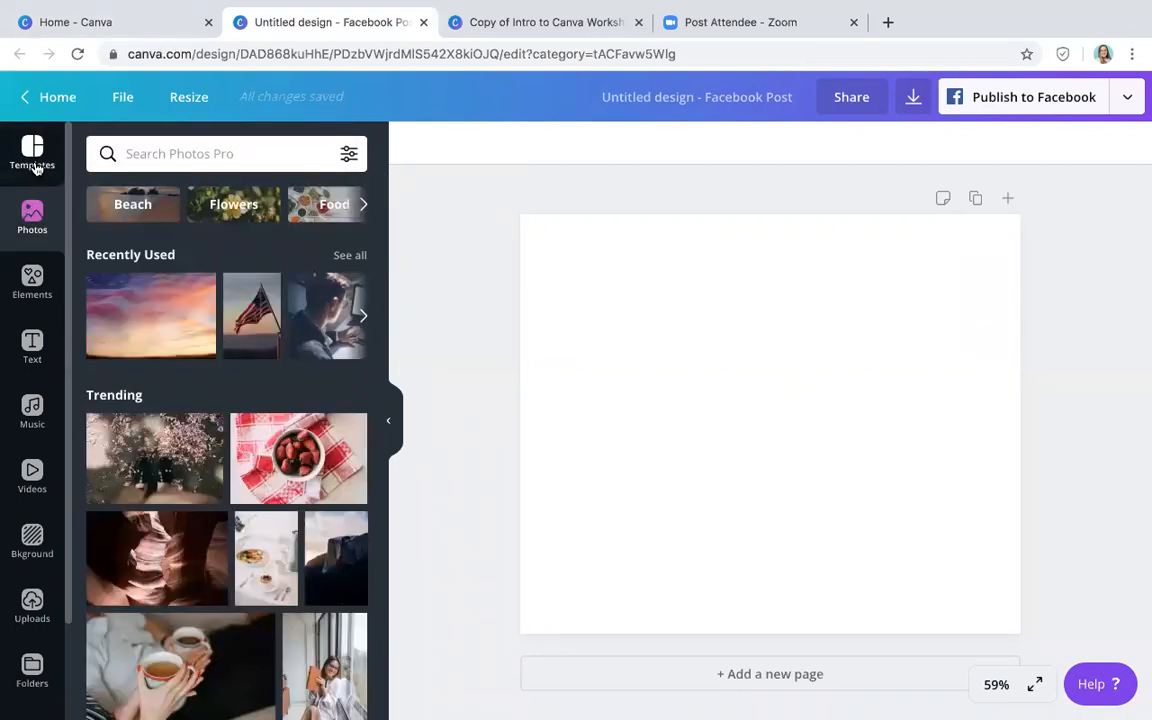
click(33, 162)
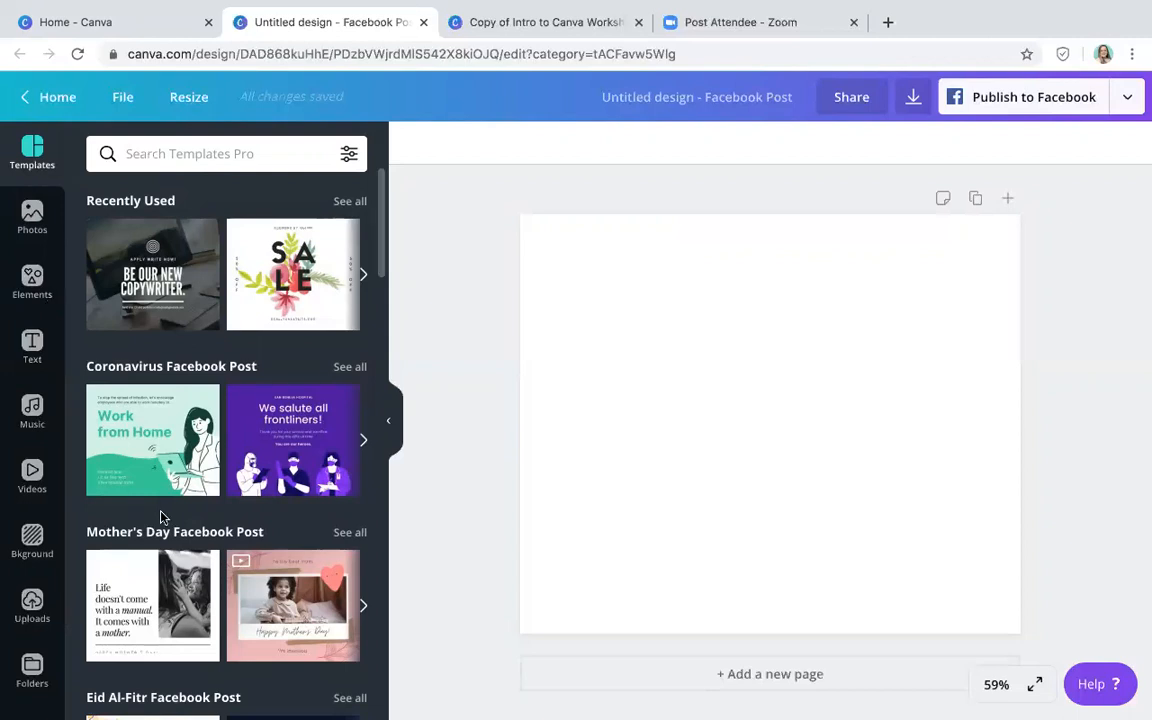
scroll(160, 517, down, 3)
scroll(160, 517, up, 1)
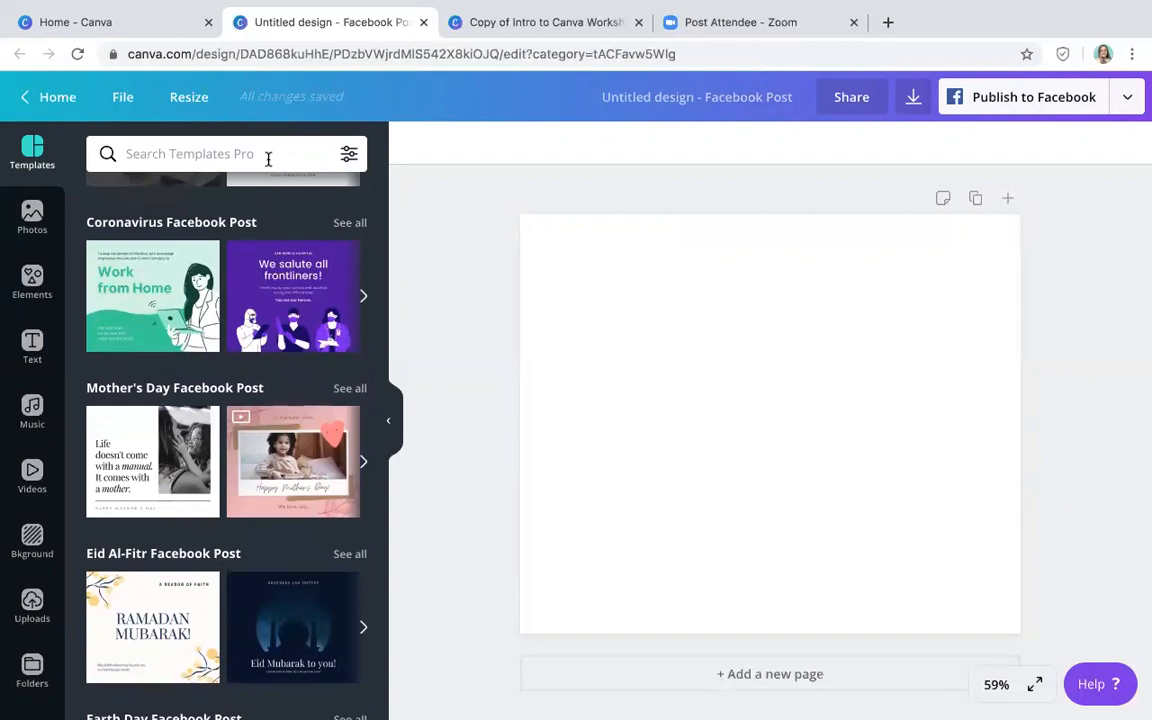
scroll(260, 275, up, 1)
scroll(260, 275, down, 1)
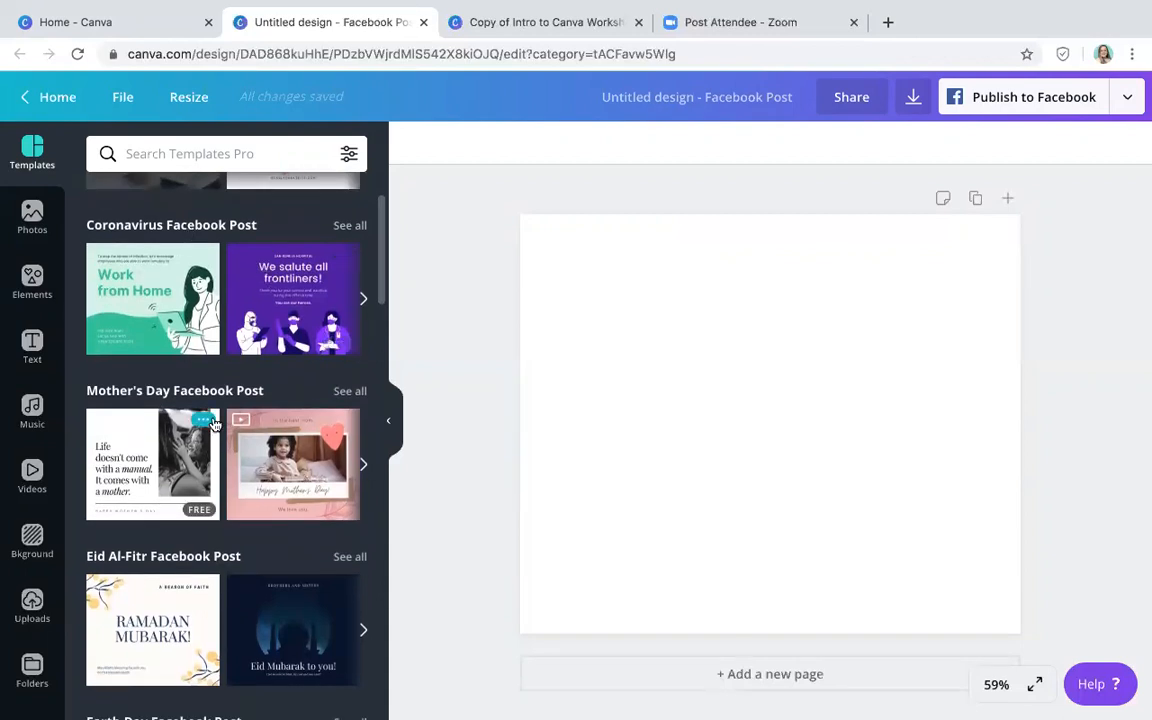
scroll(213, 424, up, 3)
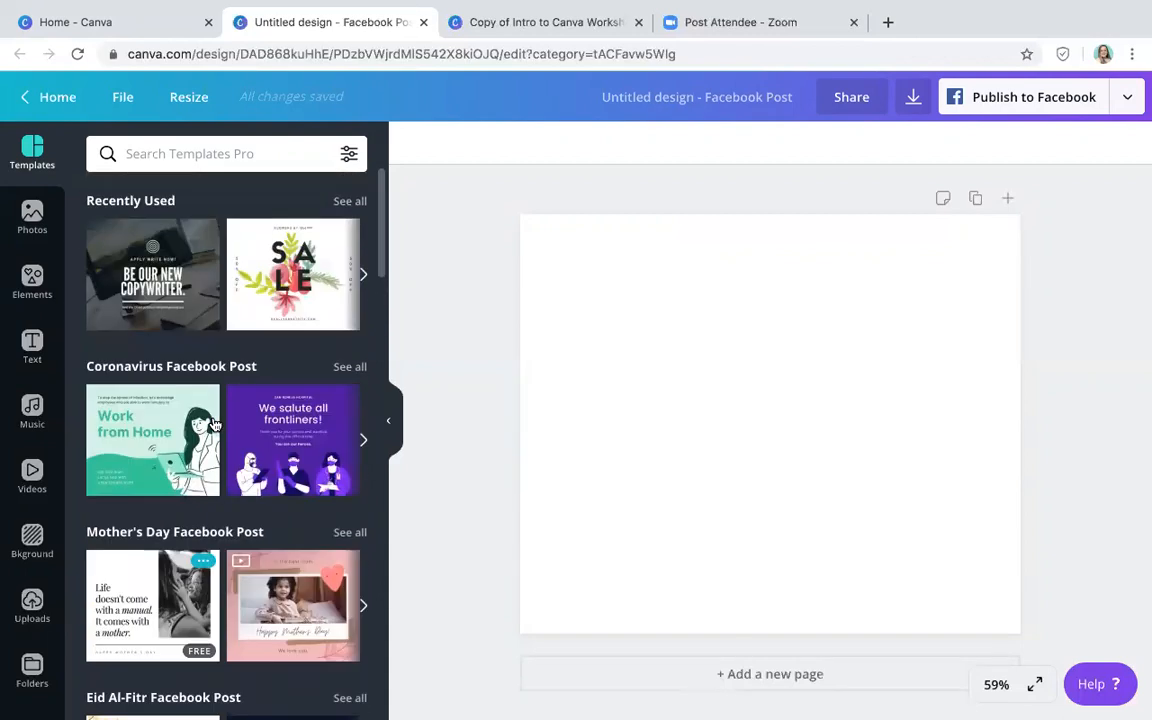
click(270, 273)
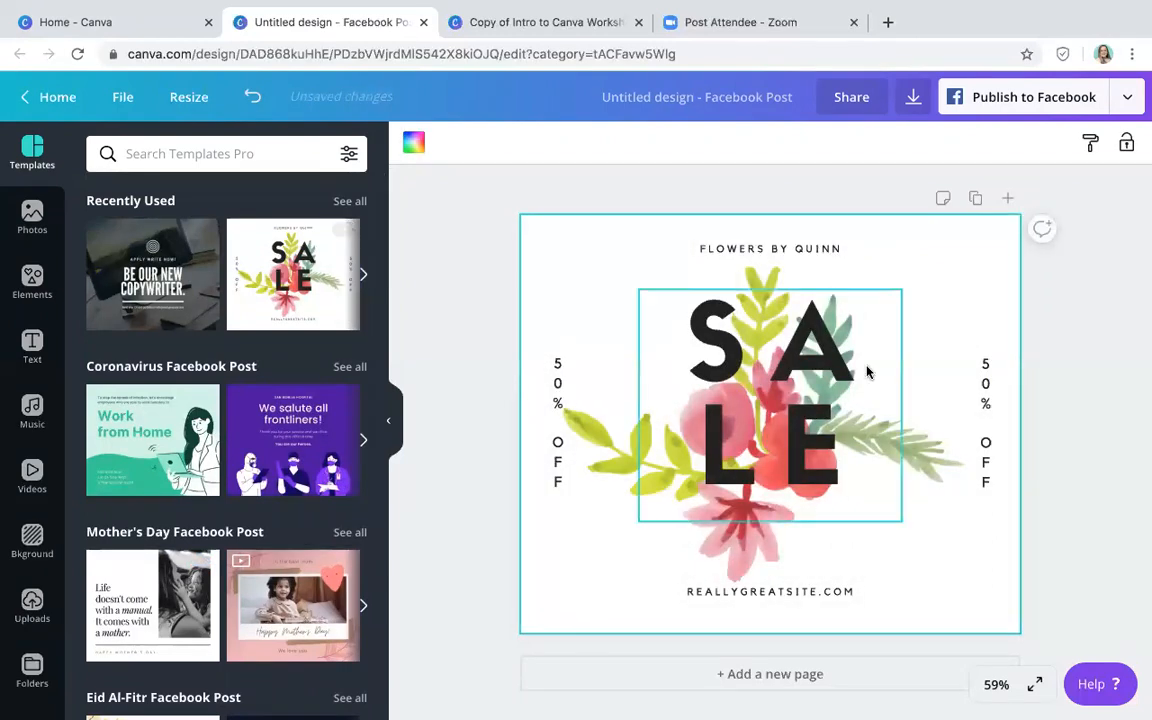
- Replace the FLOWERS BY QUINN heading with FLOURISH and change the left vertical discount text to 25% OFF
double_click(786, 250)
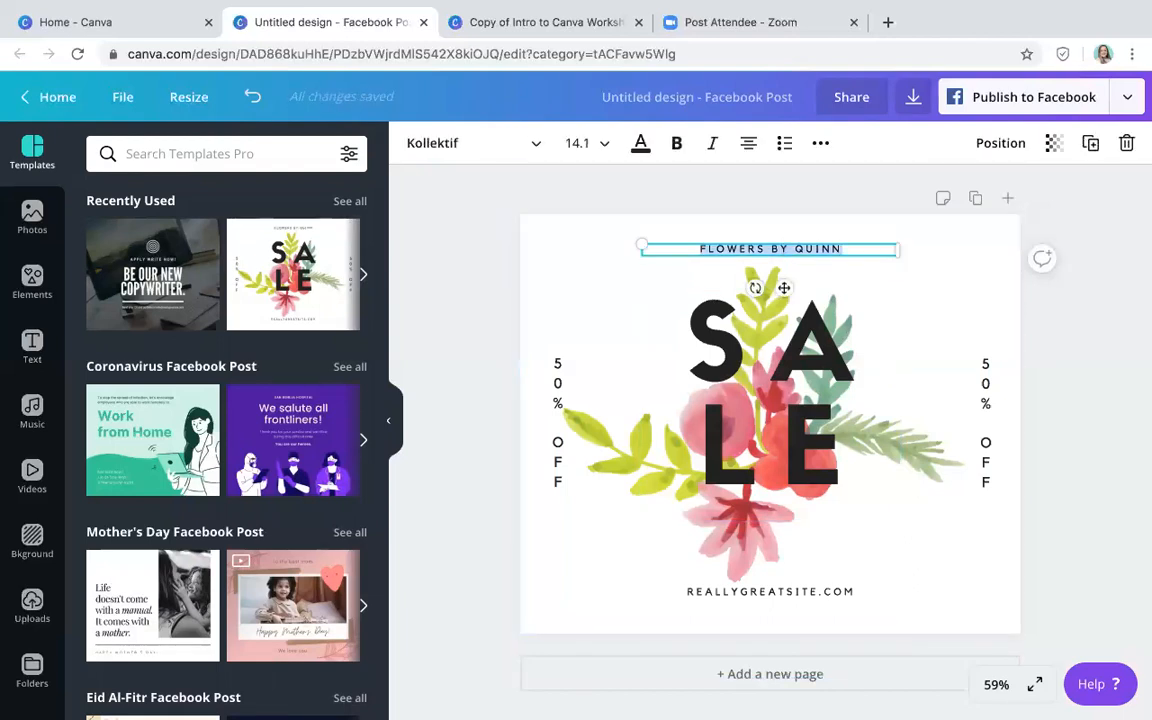
text(FLOURISH)
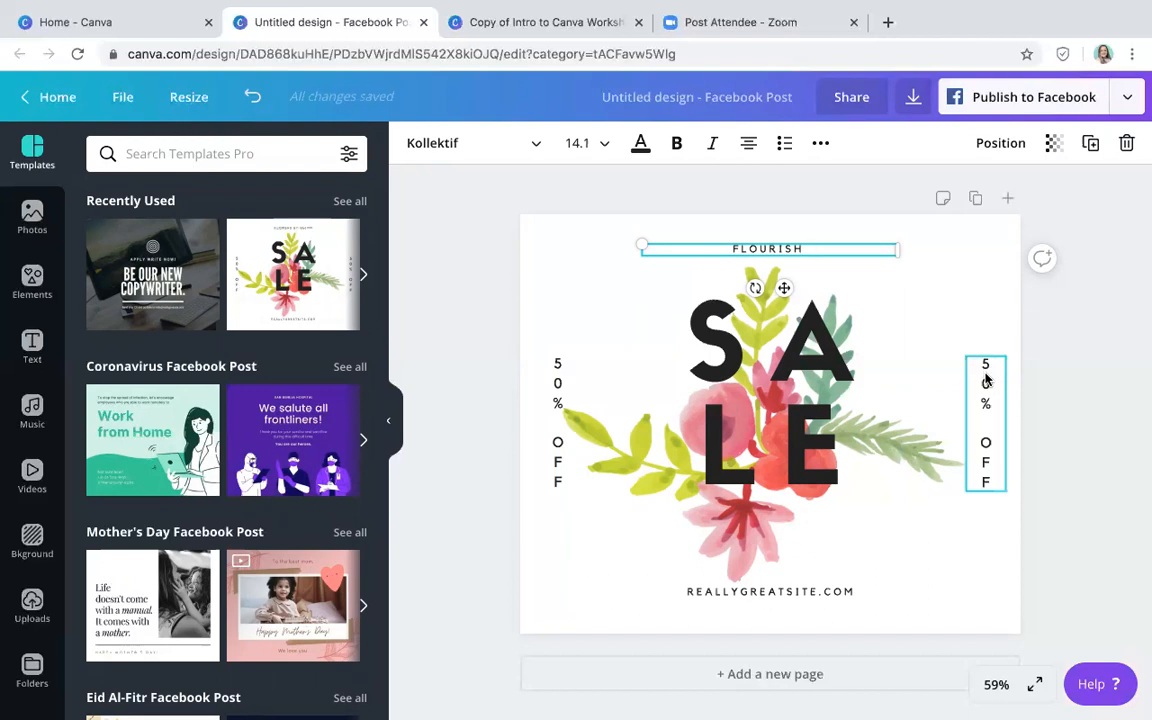
click(560, 365)
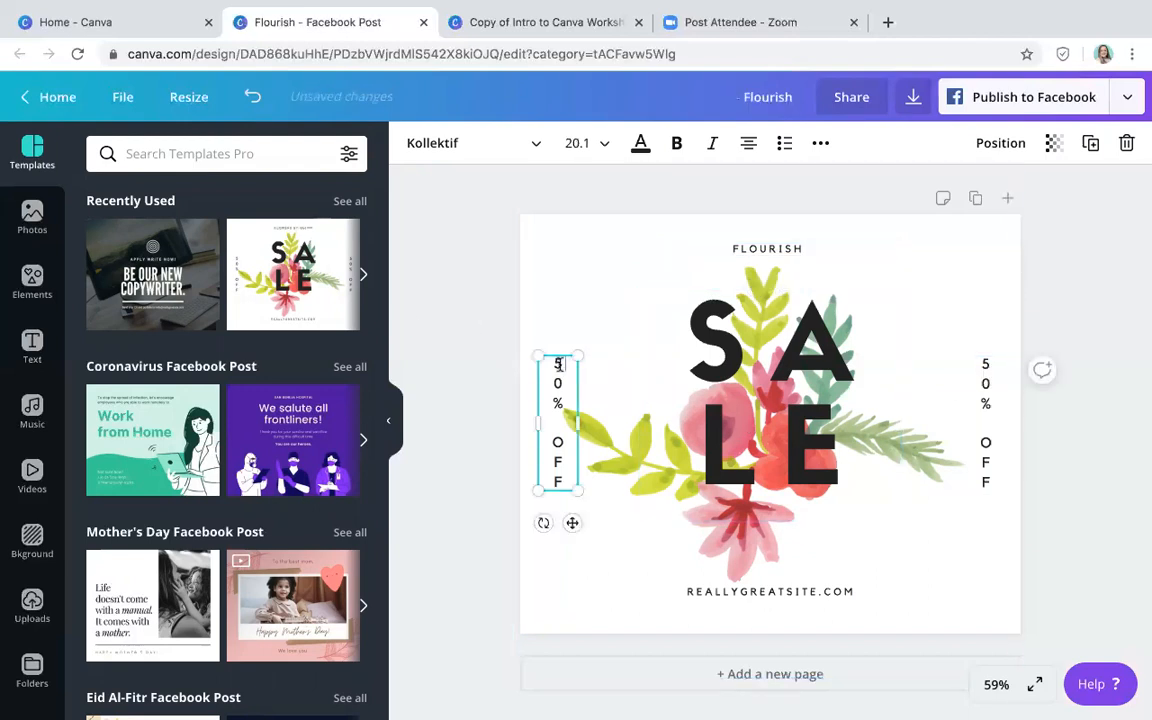
drag(558, 362, 561, 390)
text(25)
click(888, 530)
- Replace the website line with FLOURISHCONSULTINGSERVICES.COM and widen its text box so the address fits on one line
click(799, 591)
text(FL)
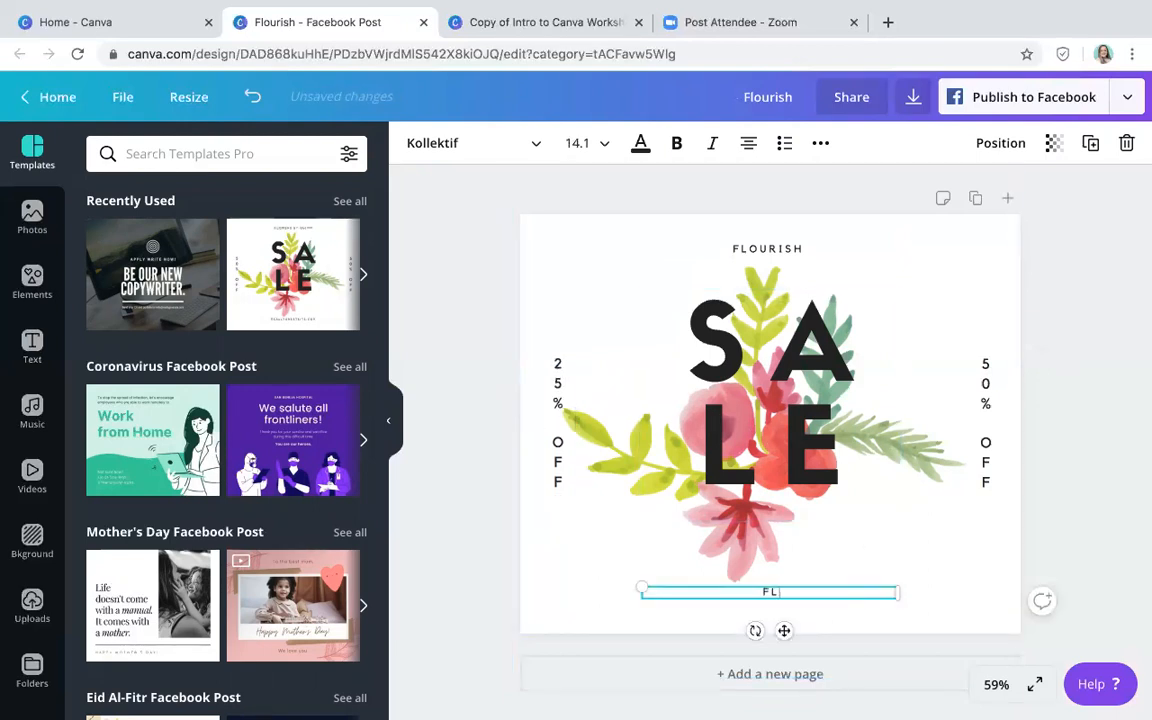
text(OURISHCONSULT)
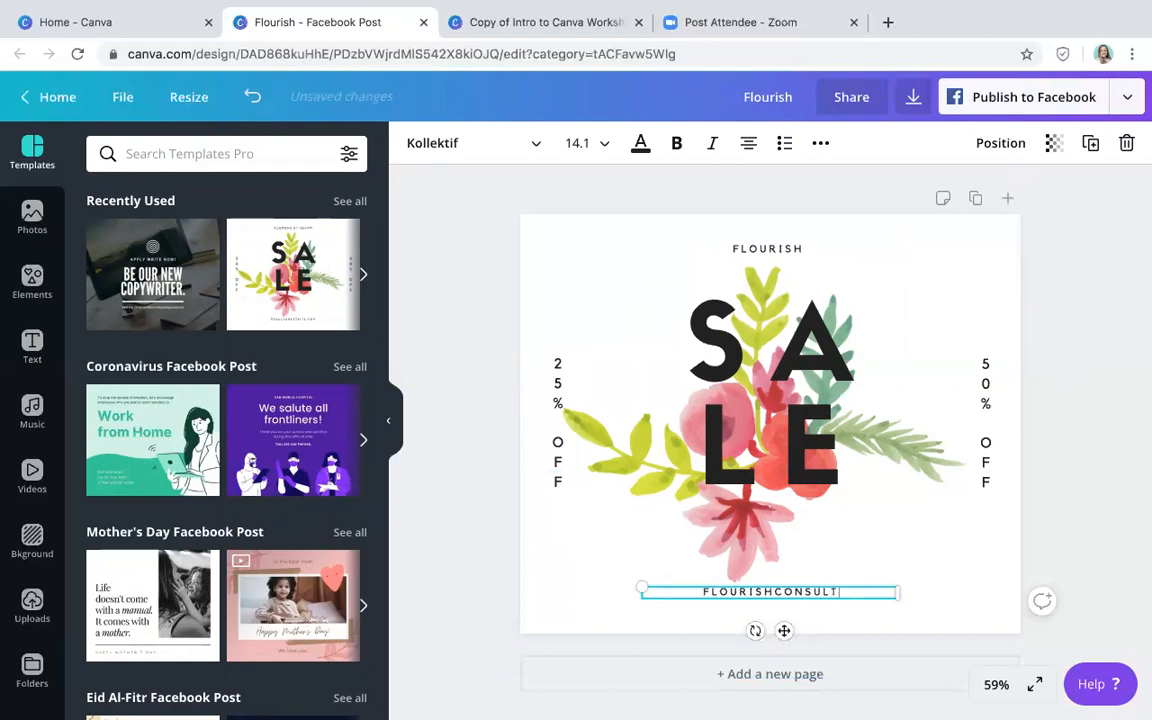
text(INGSERVICES.COM)
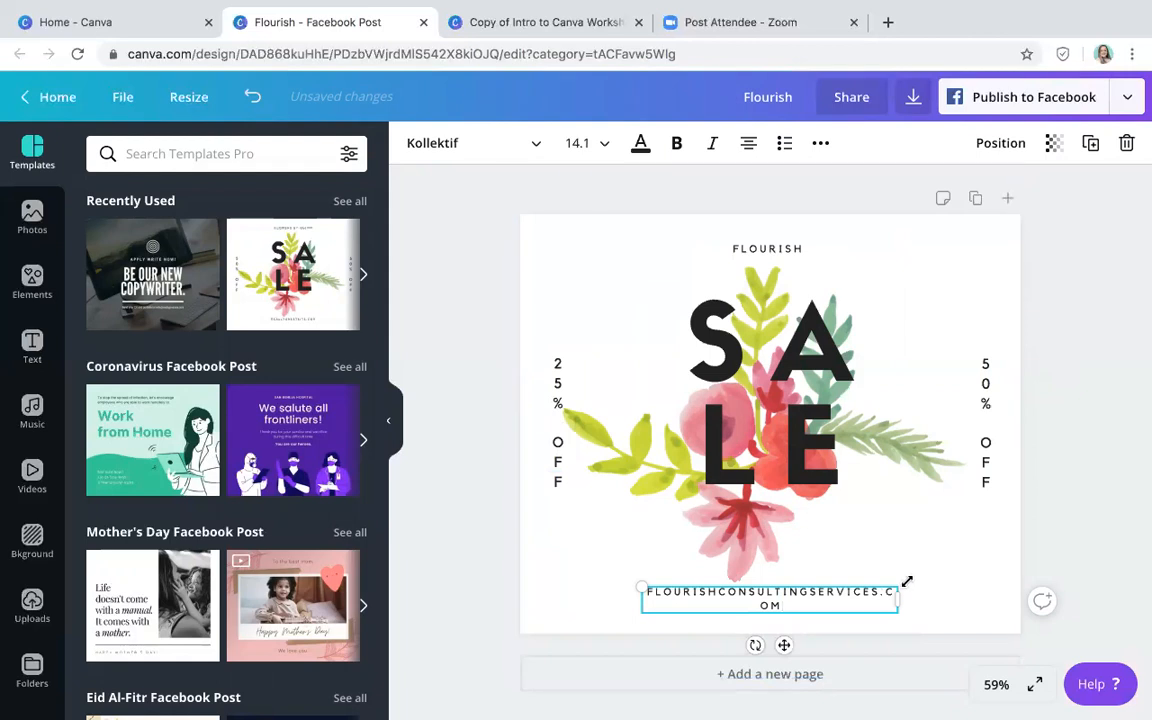
drag(908, 600, 920, 600)
click(838, 591)
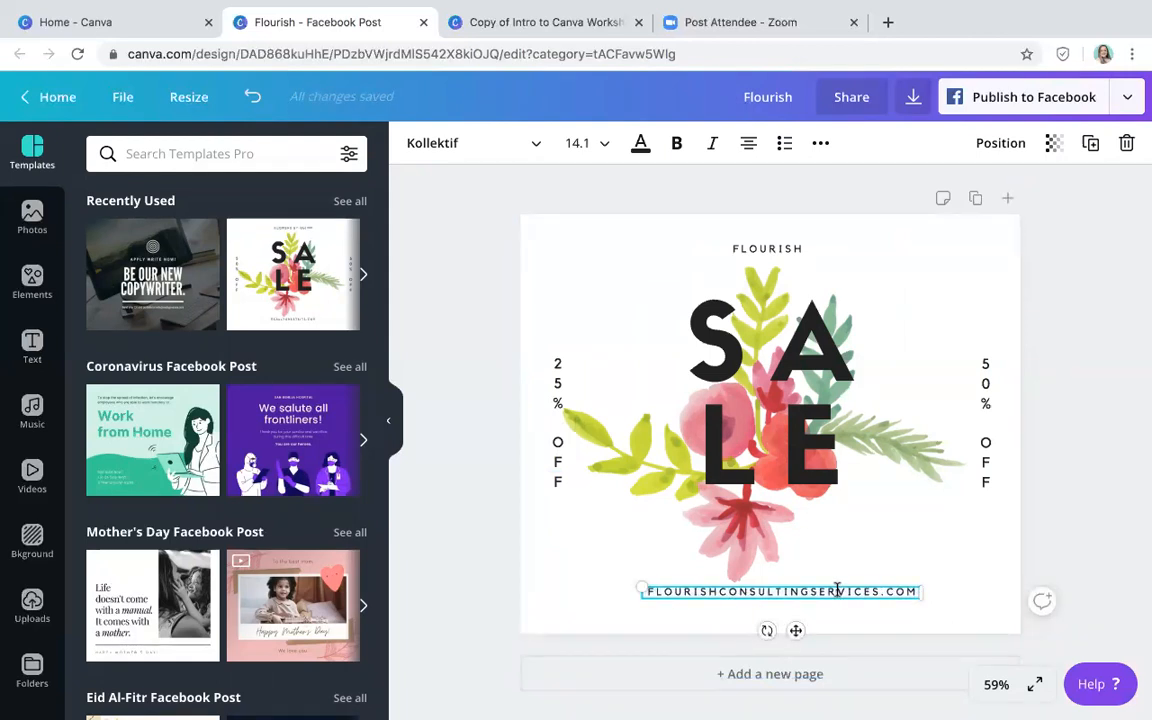
click(985, 368)
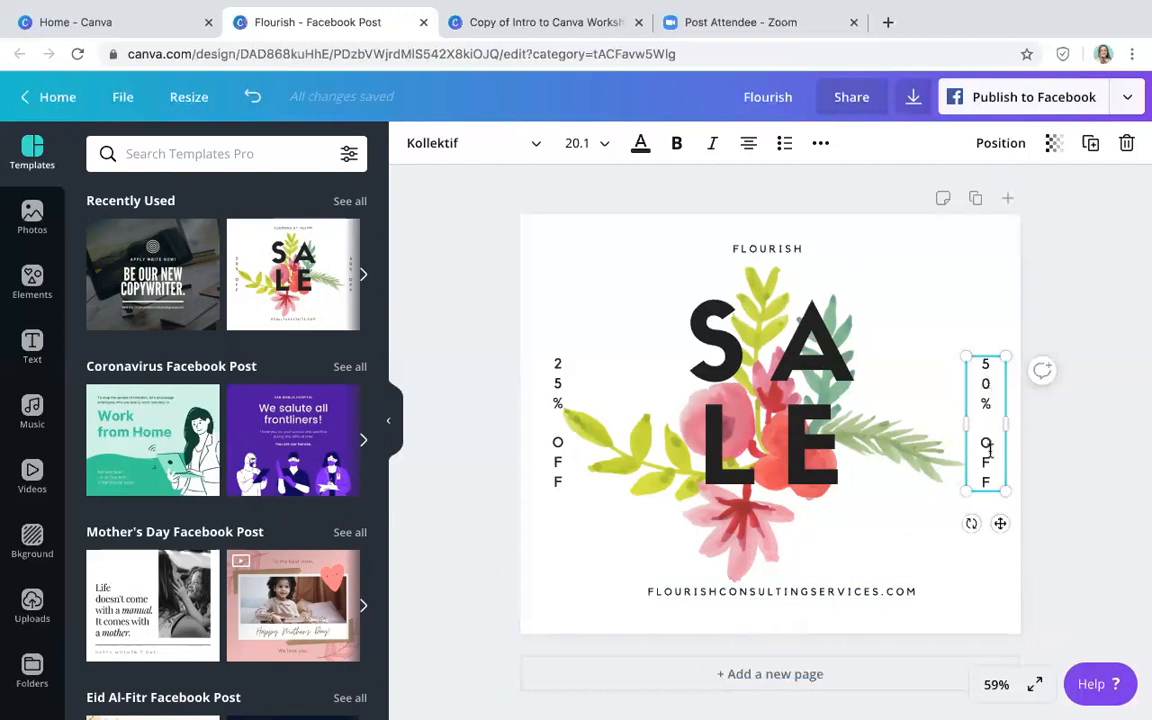
drag(986, 478, 968, 376)
click(866, 514)
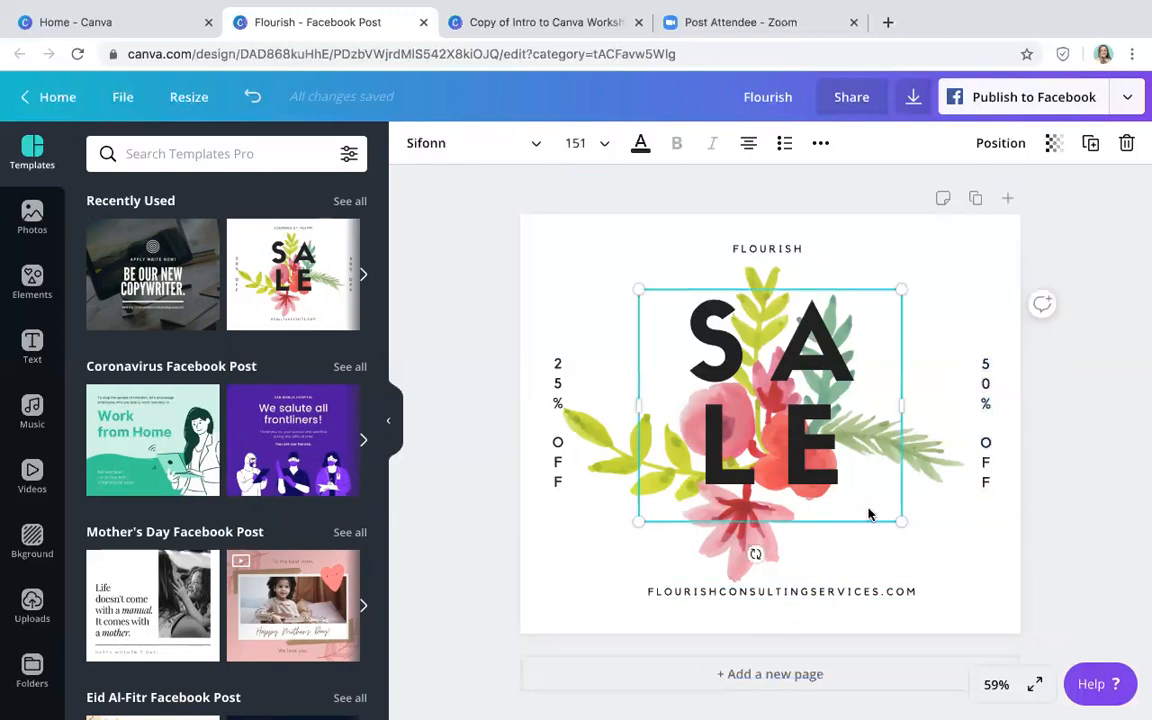
- Recolor the website line with the pink from the Flourish brand palette
click(780, 591)
click(643, 143)
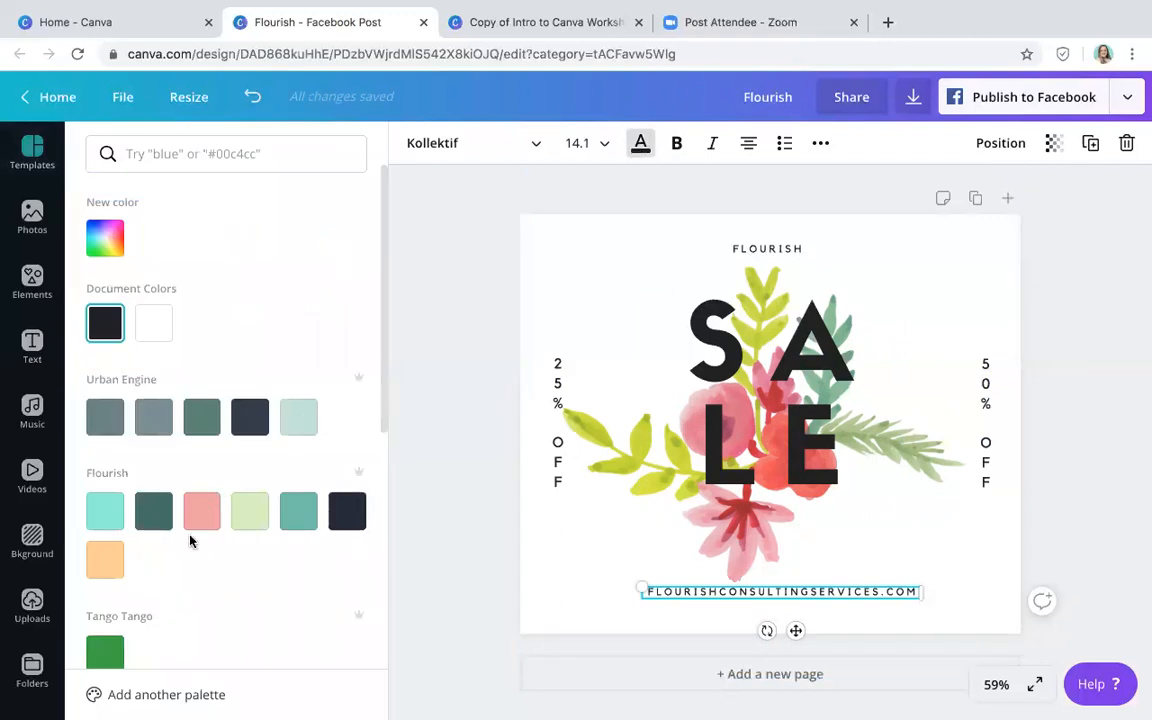
click(200, 511)
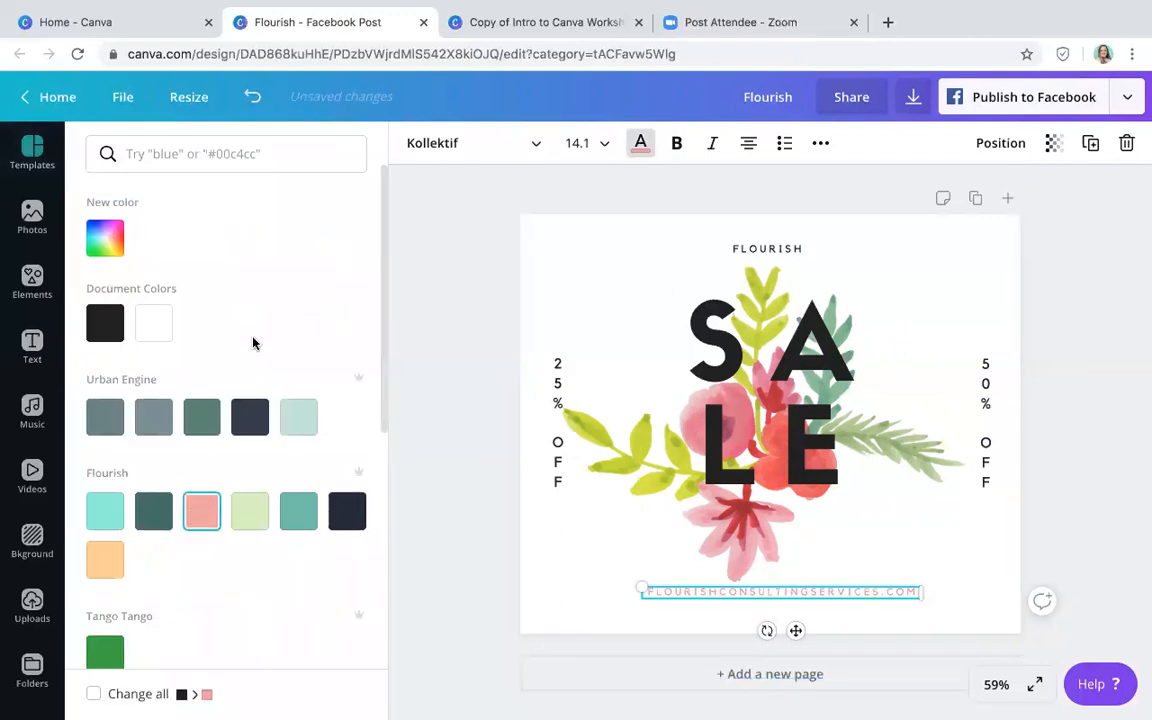
- Open the photo library and look over the recently used and trending photos
click(31, 214)
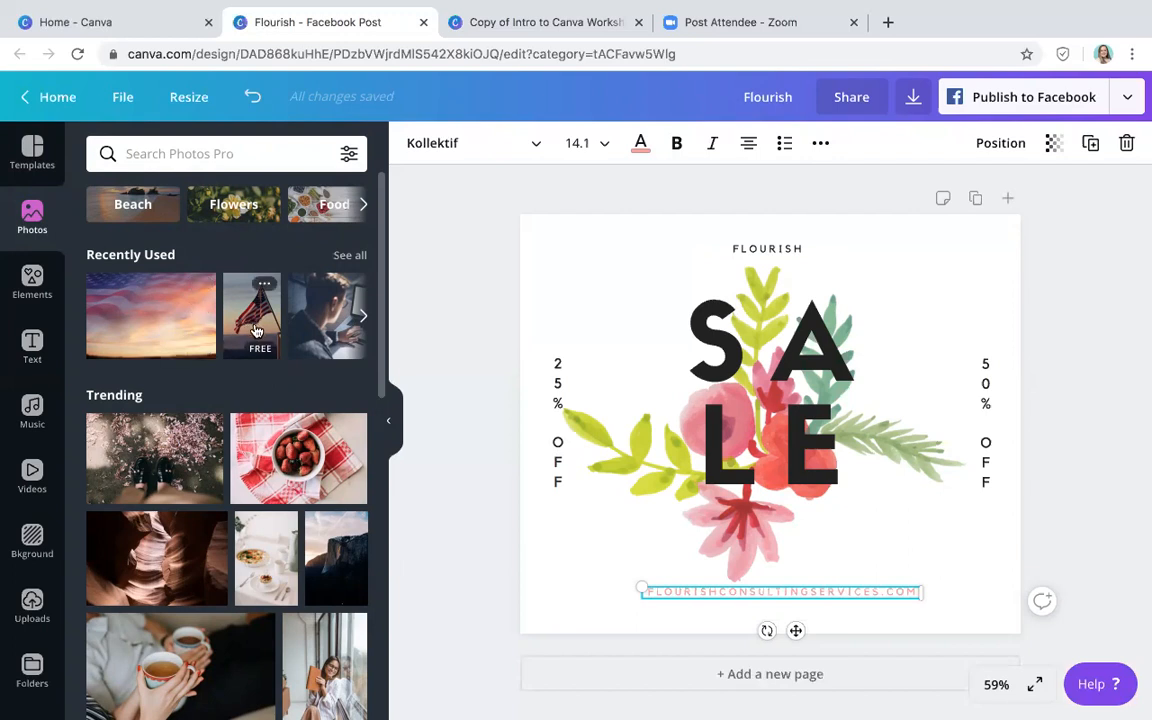
mouse_move(190, 352)
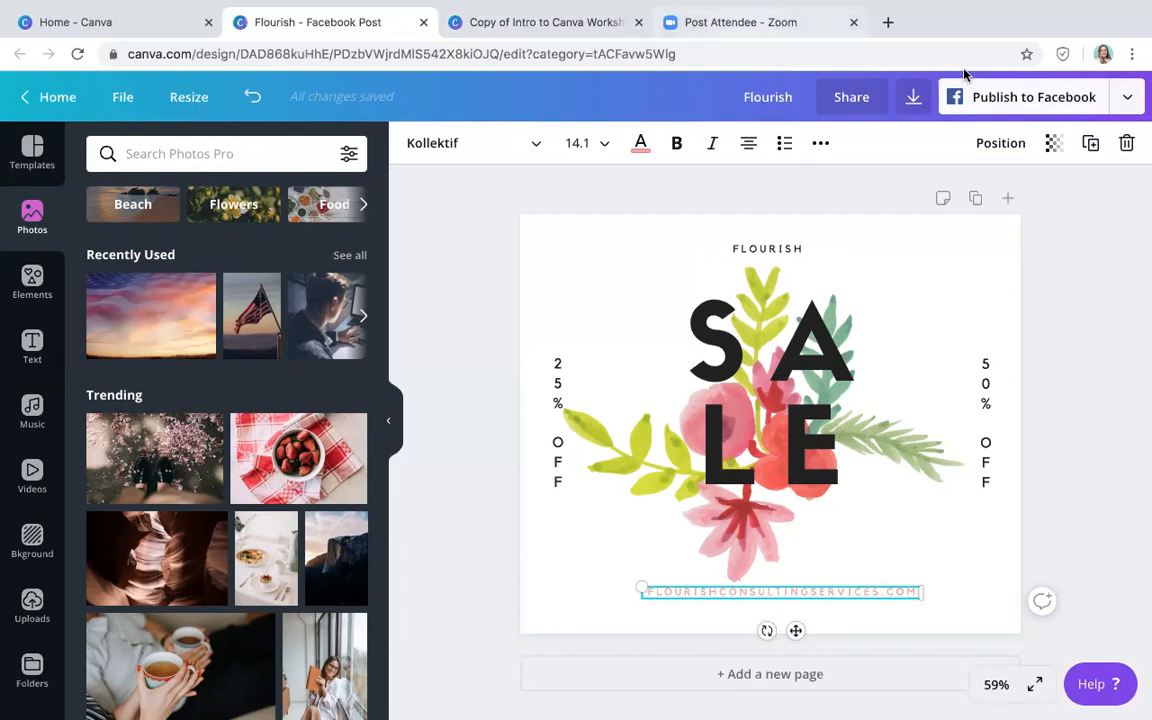
- Switch to the Copy of Intro to Canva Workshop presentation and view its Elements slides, pages 21 and 22, in full screen
mouse_move(778, 5)
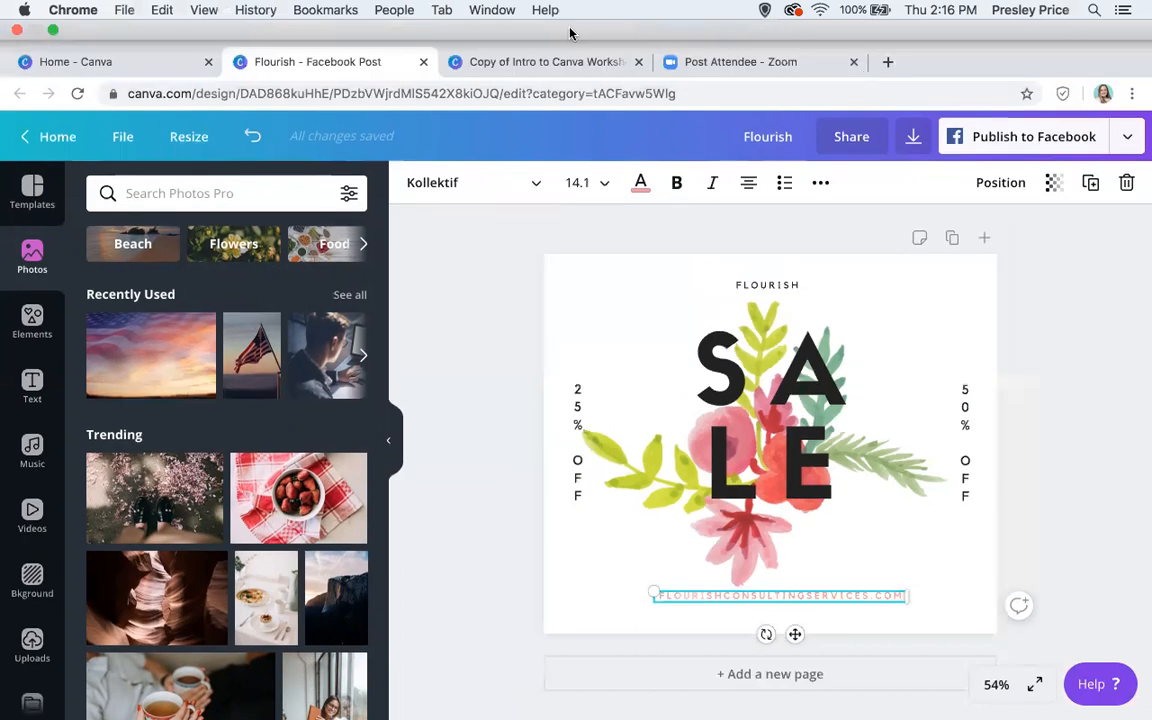
click(480, 52)
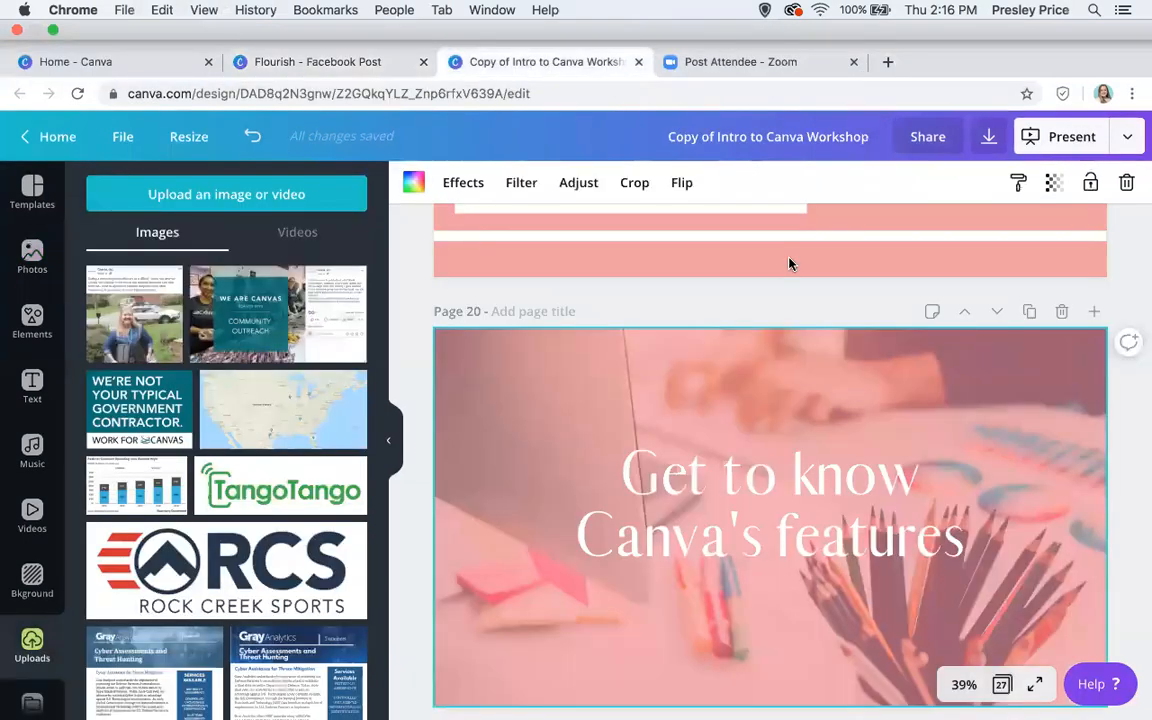
scroll(790, 437, down, 10)
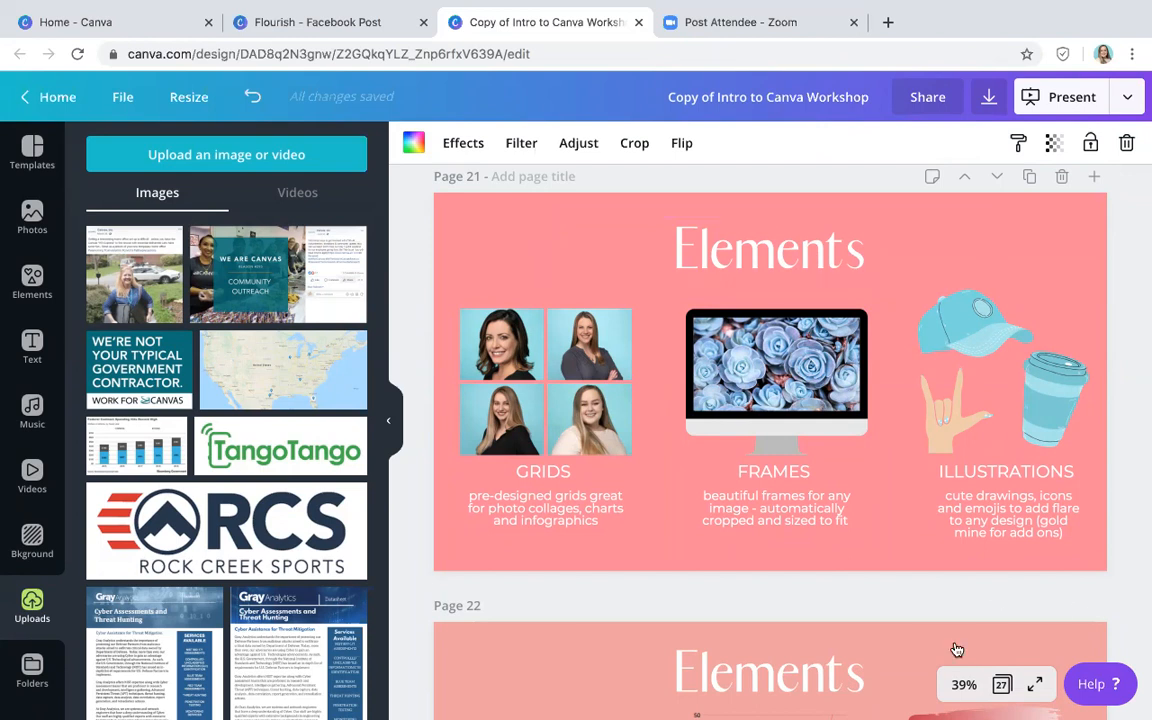
click(1036, 686)
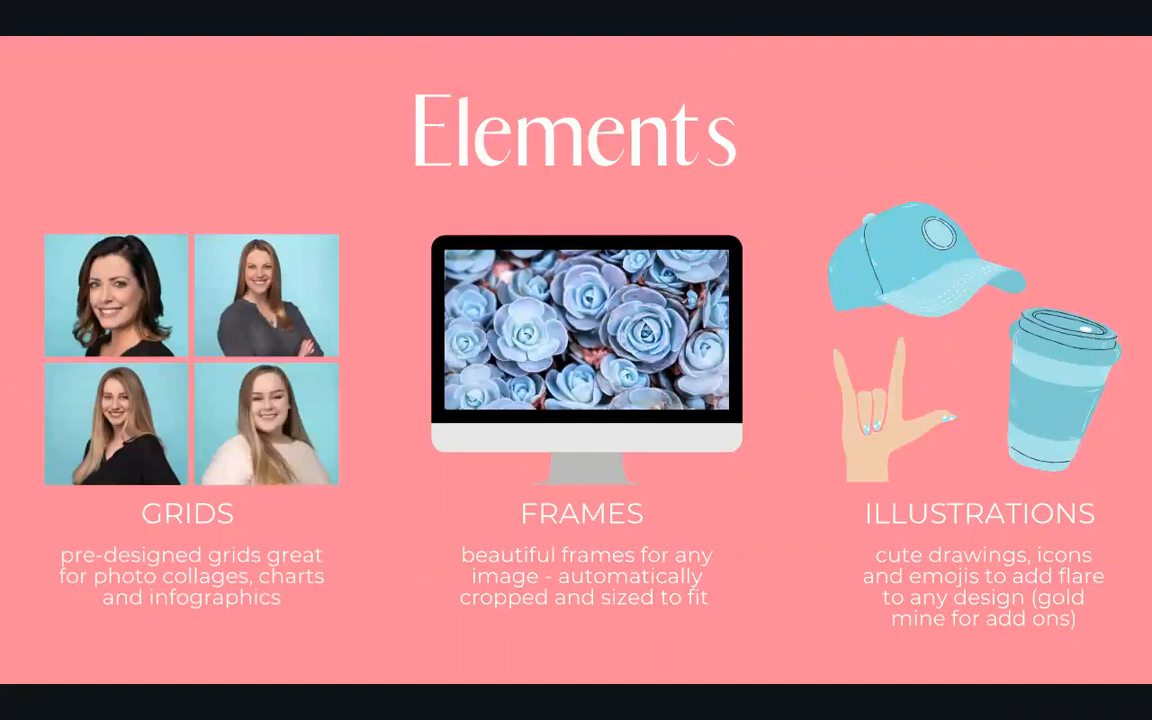
mouse_move(1083, 656)
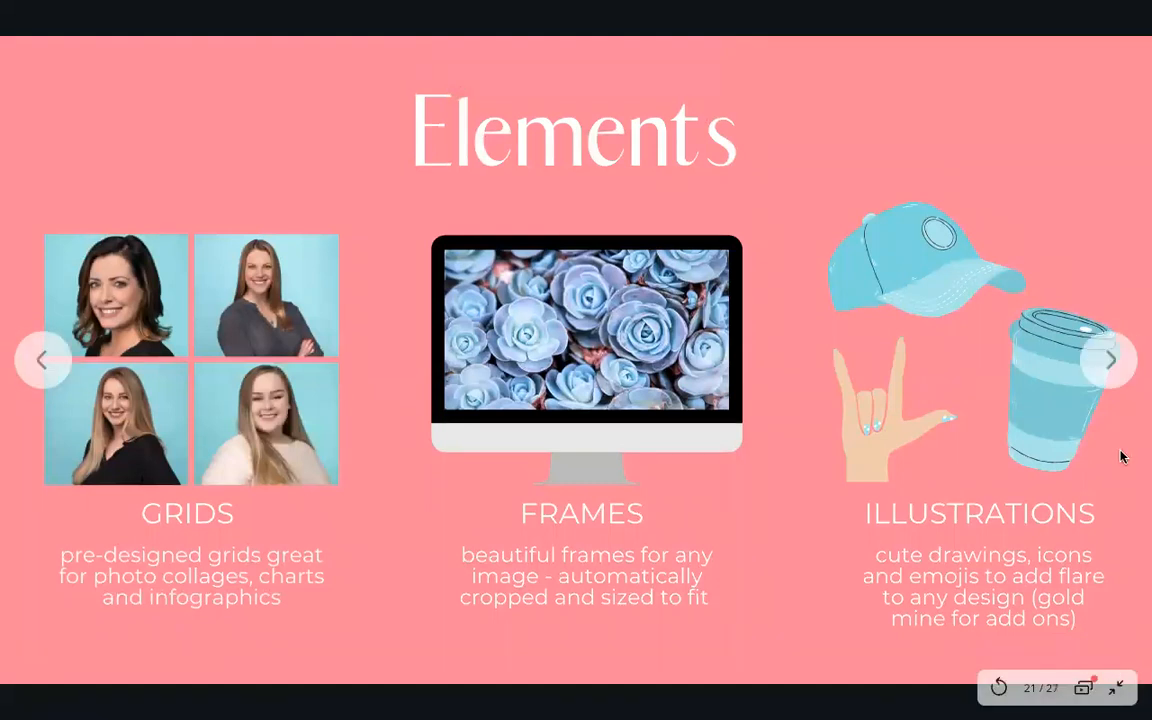
click(1113, 362)
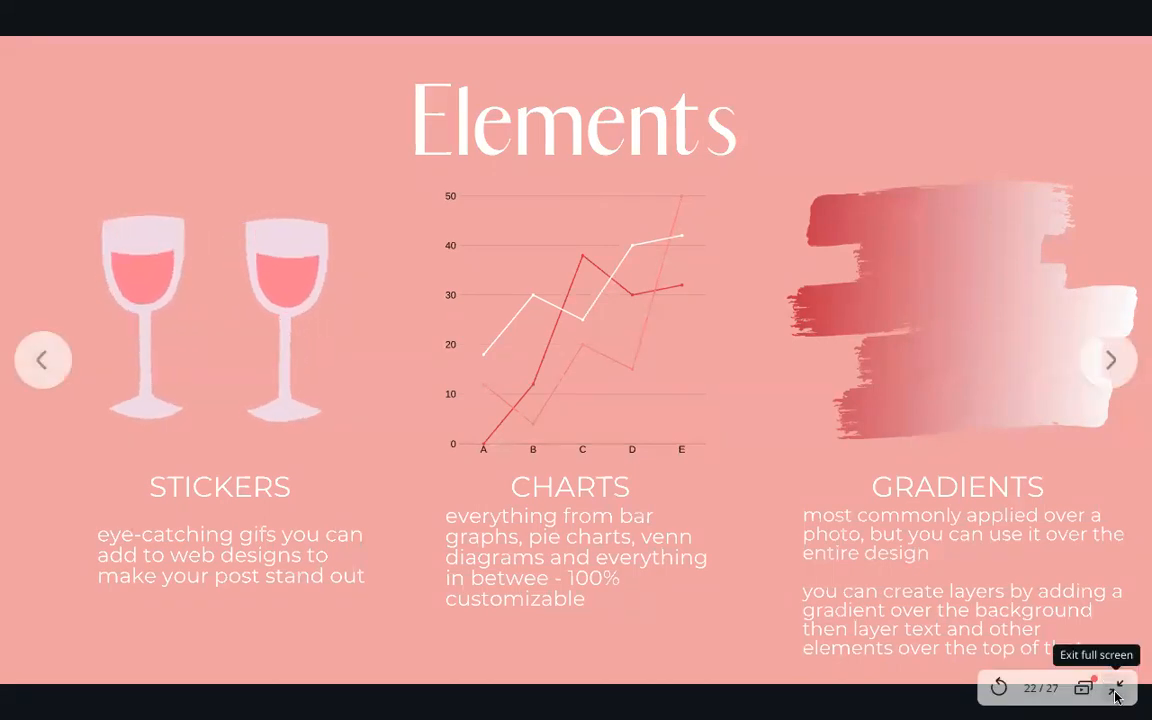
click(1117, 692)
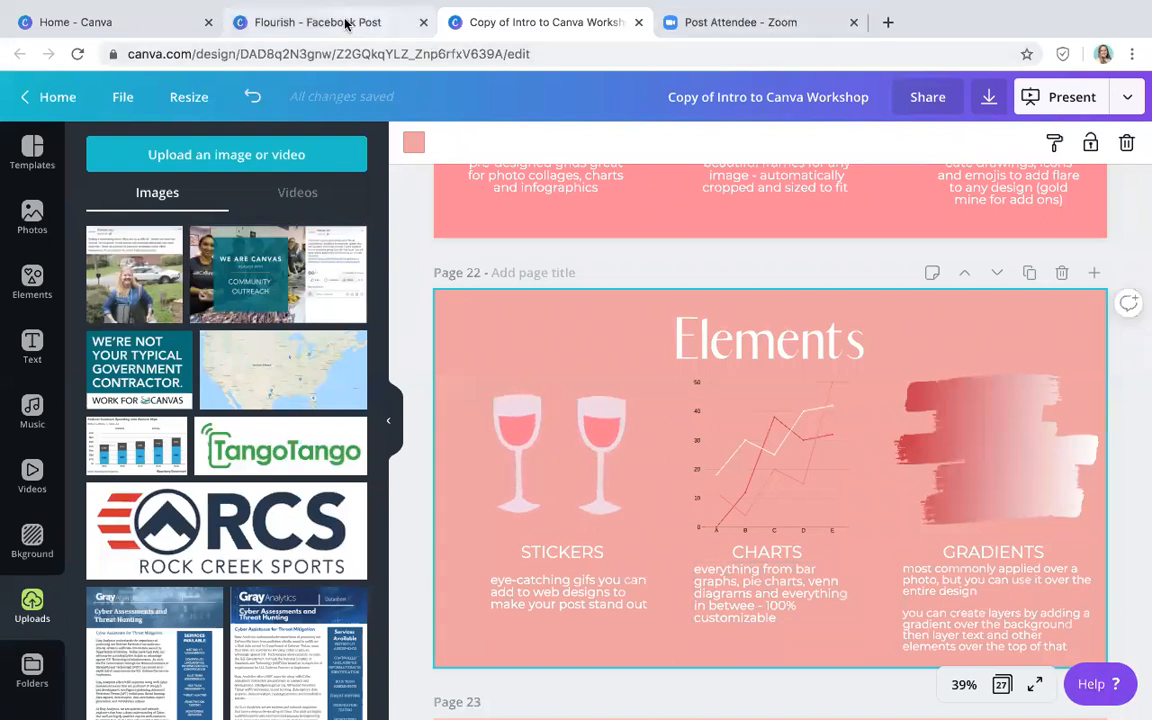
- Return to the Flourish Facebook post, show the elements library and add a blank second page to the design
click(293, 21)
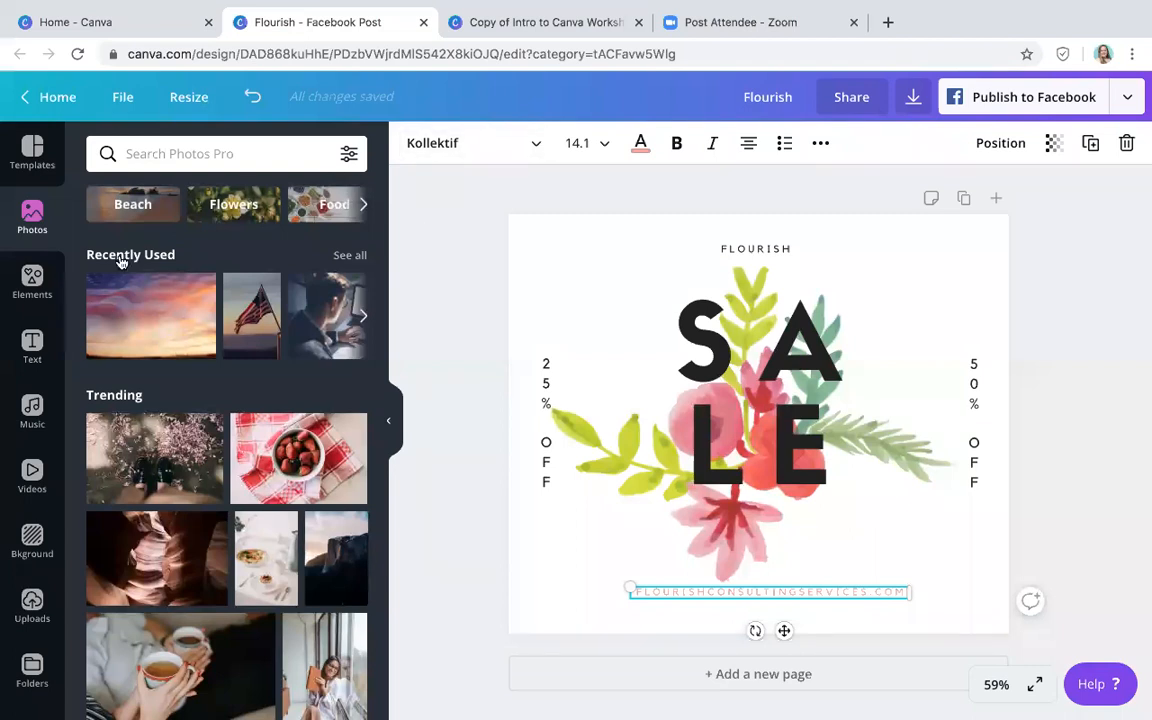
click(32, 283)
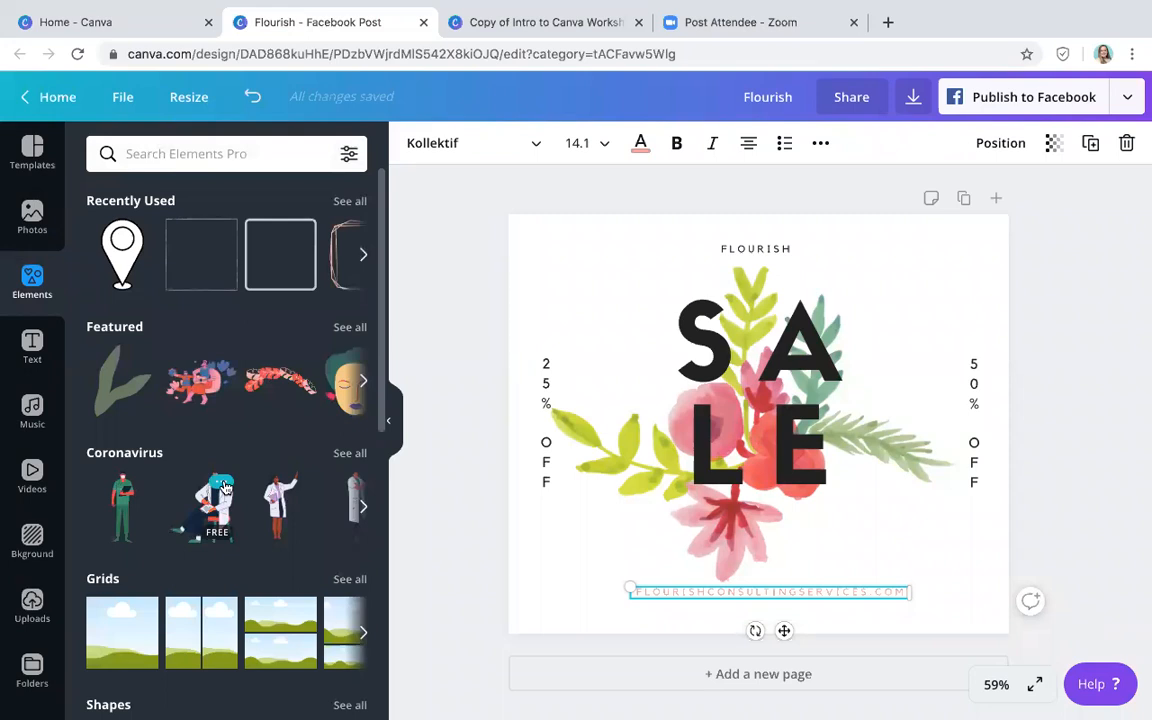
scroll(250, 640, down, 2)
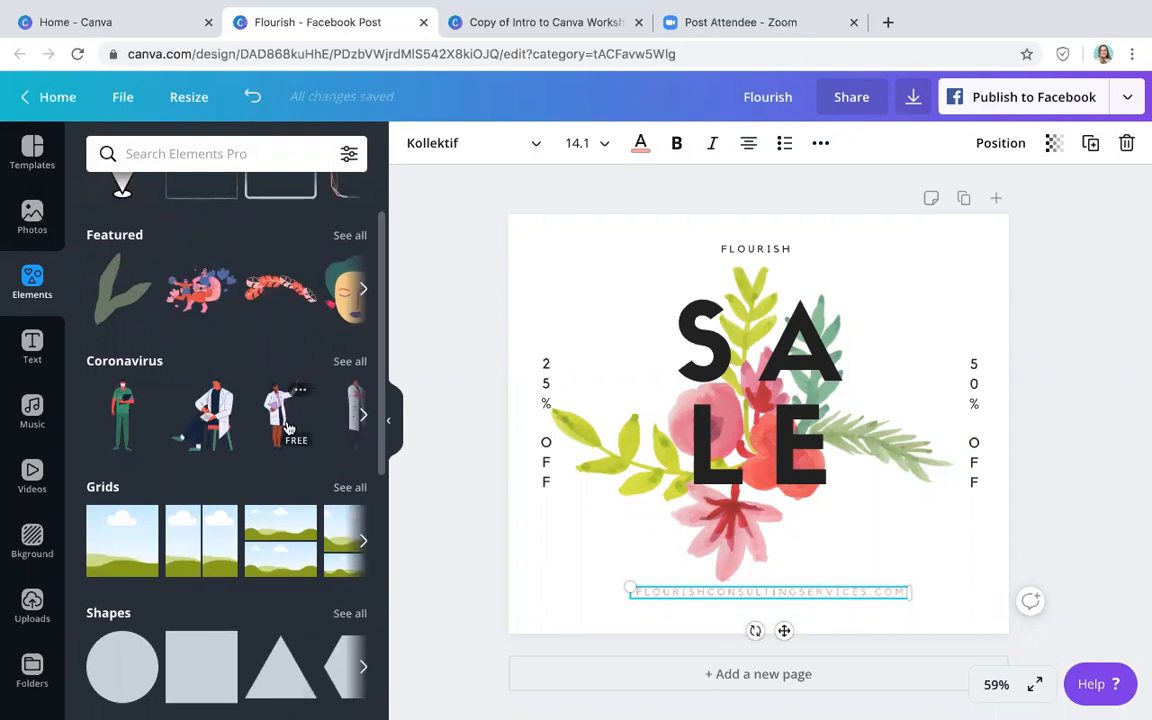
scroll(290, 440, up, 2)
click(645, 671)
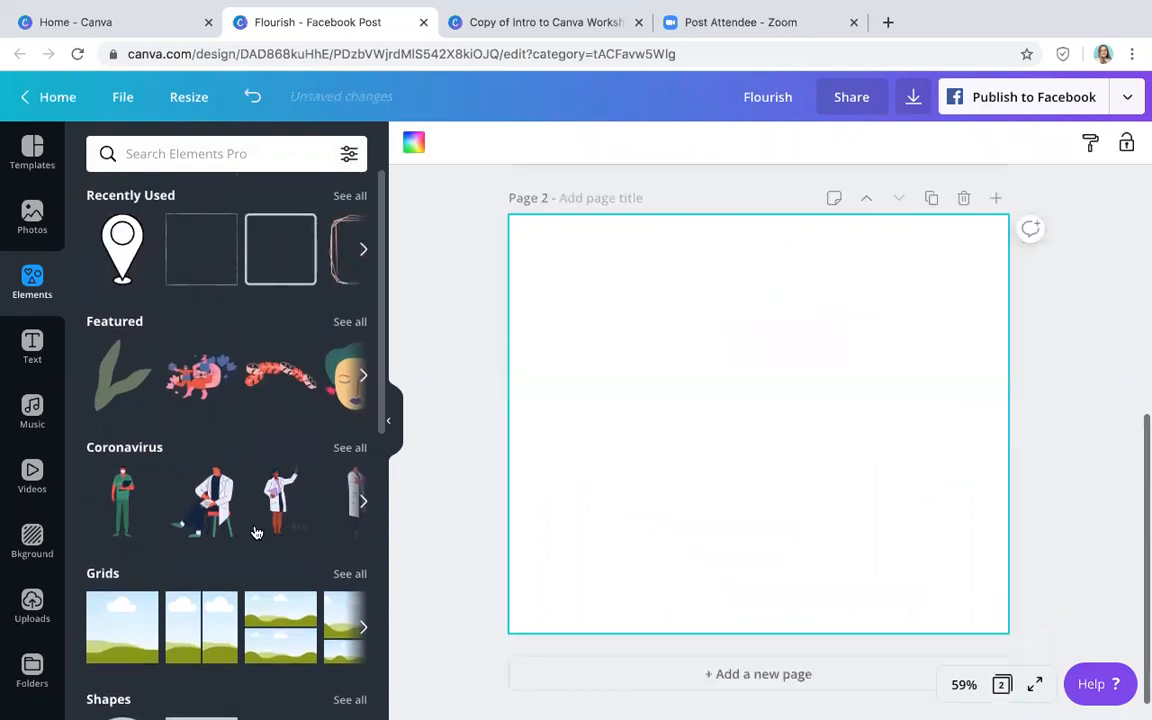
- Add the peach and brown rainbow from the Organic Rainbows elements to page 2 and move it toward the page's upper left
scroll(255, 532, down, 5)
scroll(256, 532, down, 5)
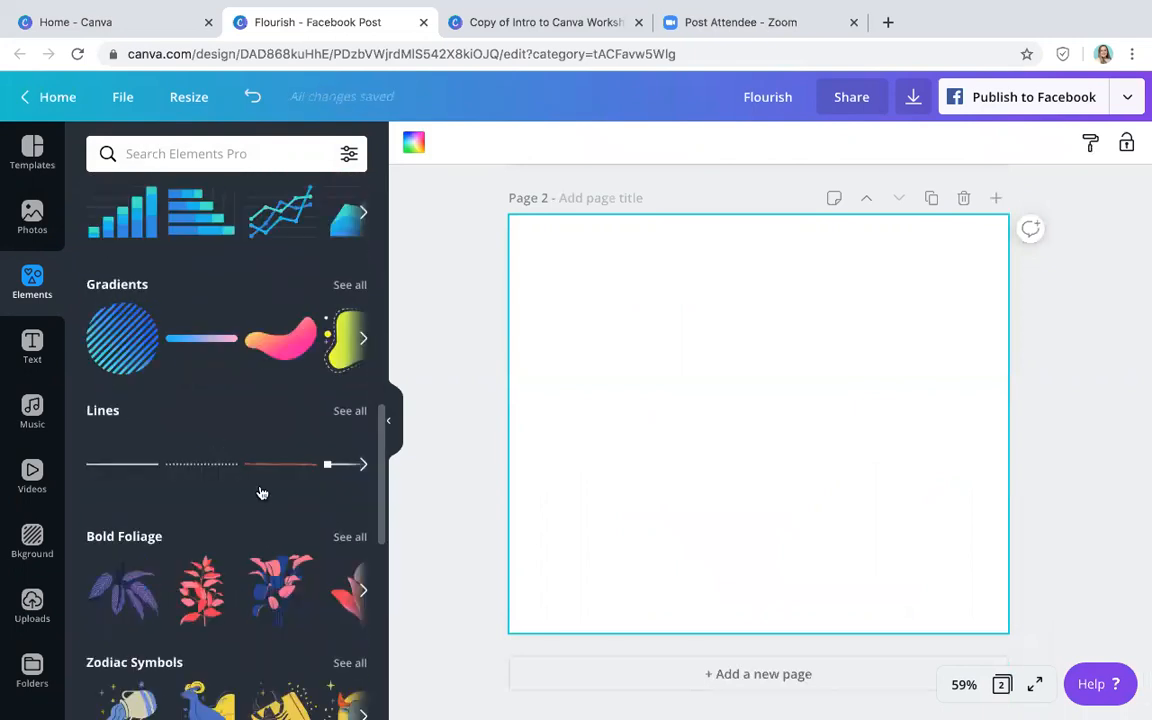
scroll(260, 488, down, 2)
scroll(260, 460, down, 5)
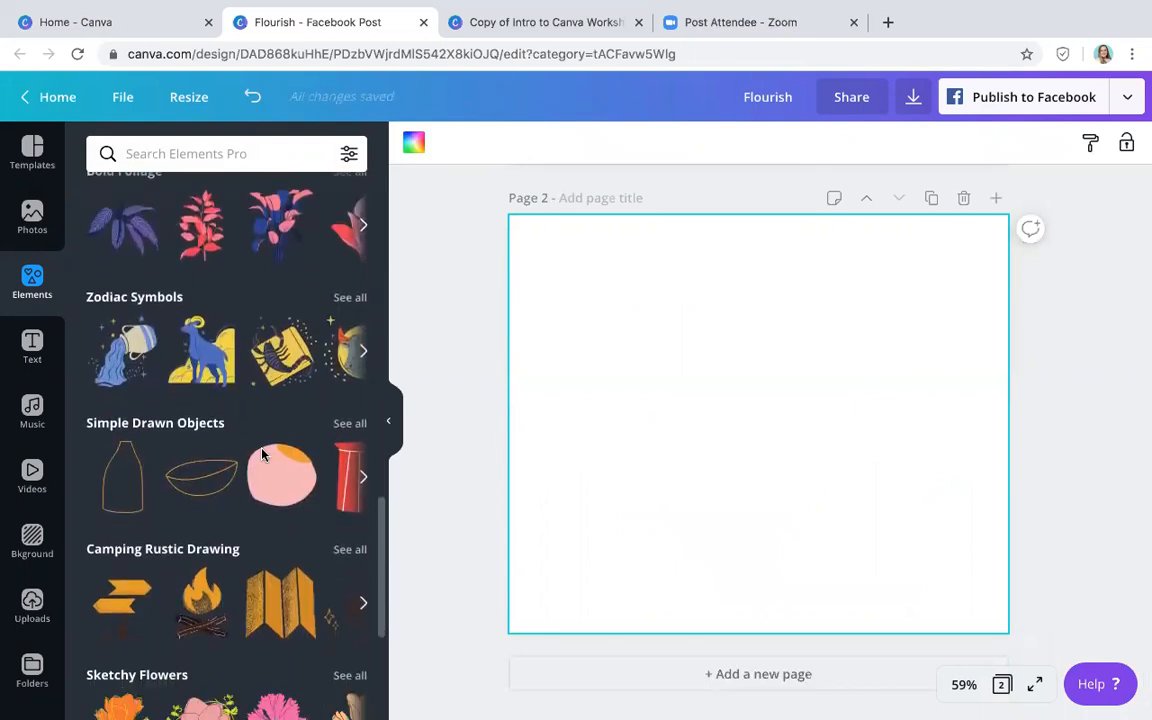
scroll(262, 457, down, 3)
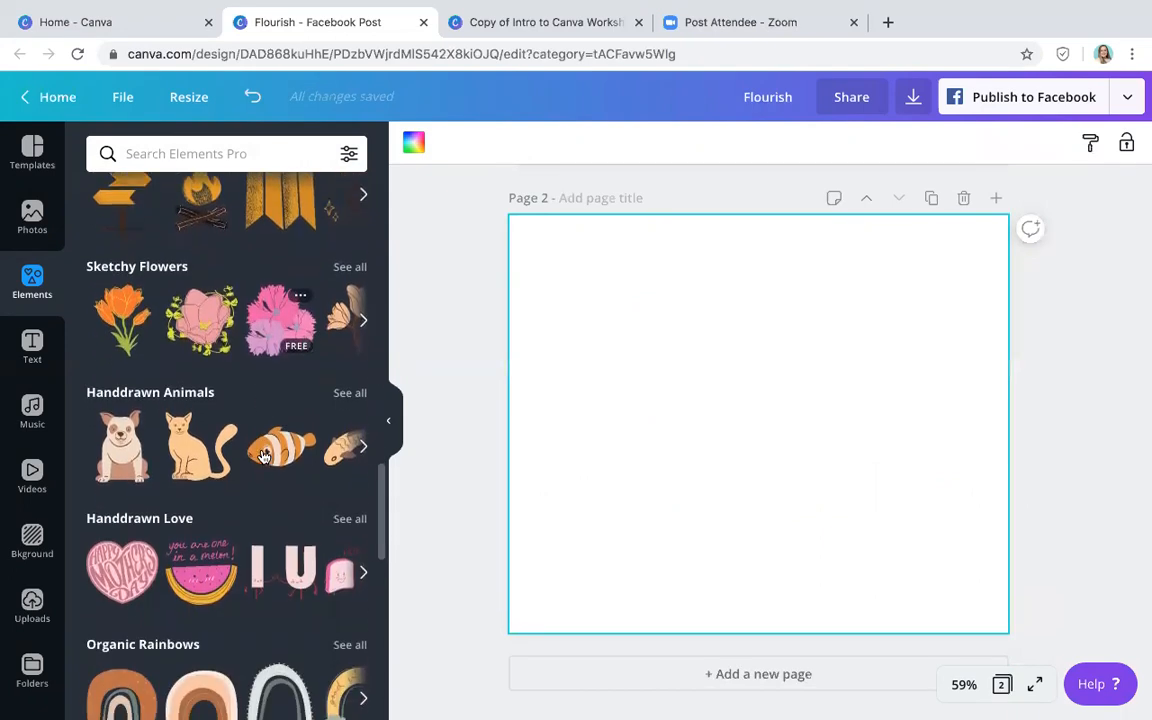
scroll(240, 465, down, 2)
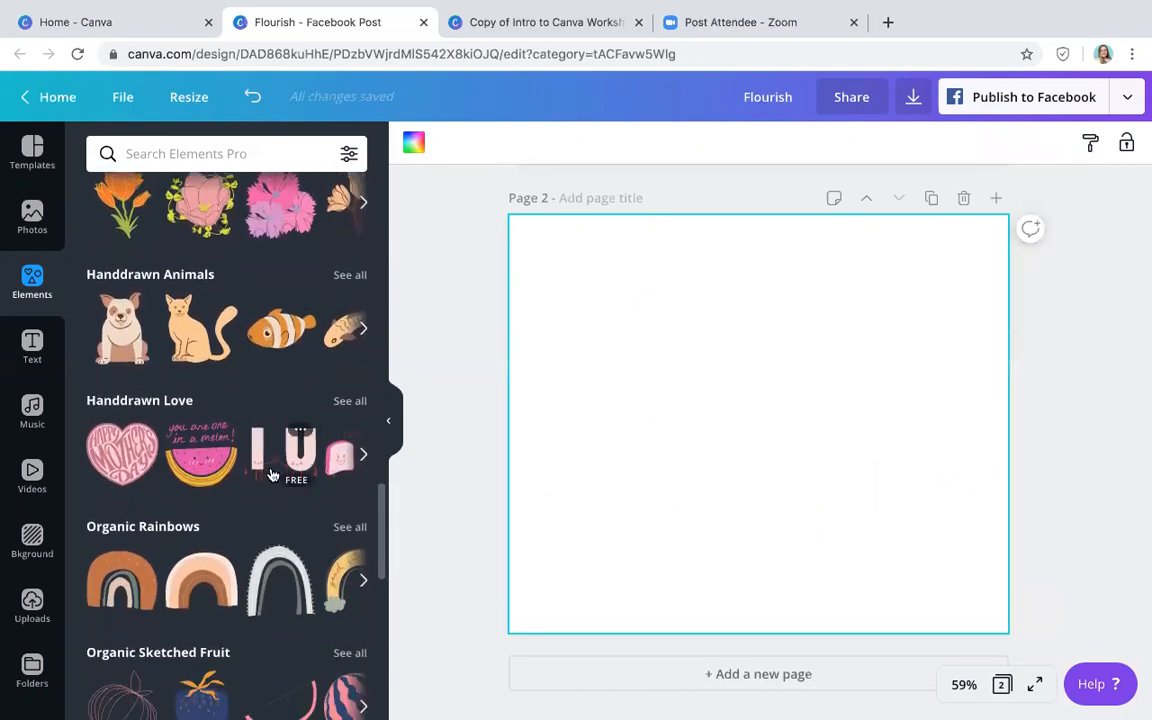
click(197, 473)
drag(658, 345, 563, 288)
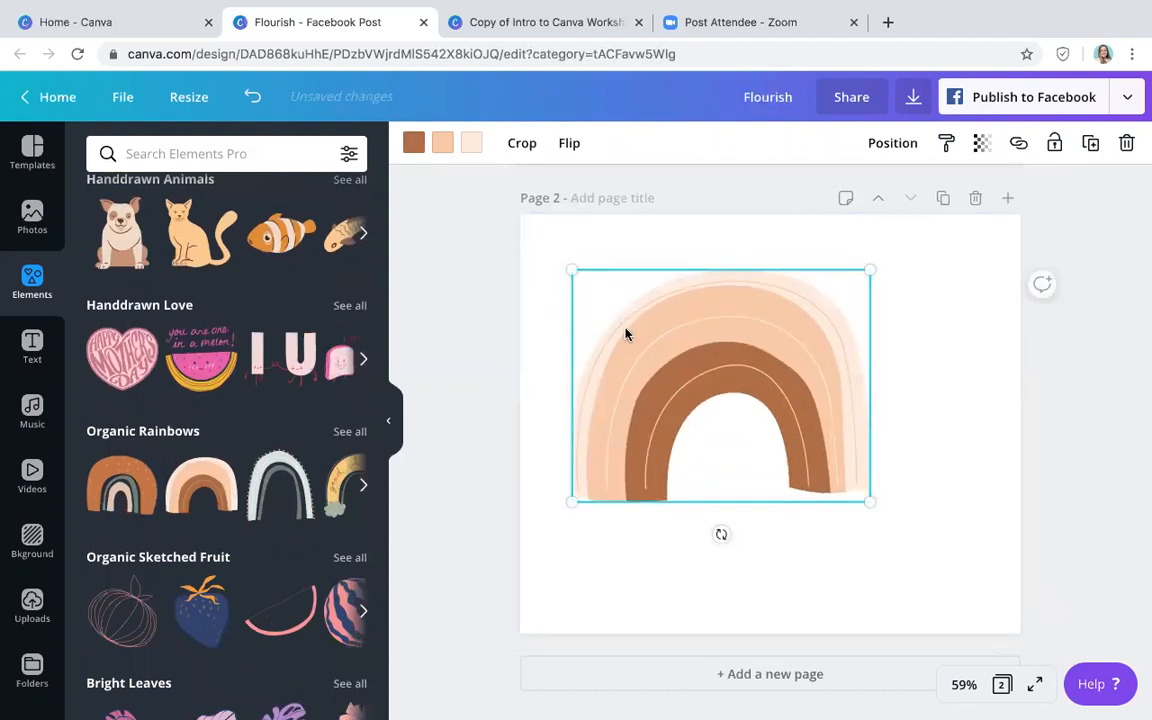
- Recolor the rainbow with the Flourish palette: dark green inner band, teal middle band and light aqua outer band
click(413, 142)
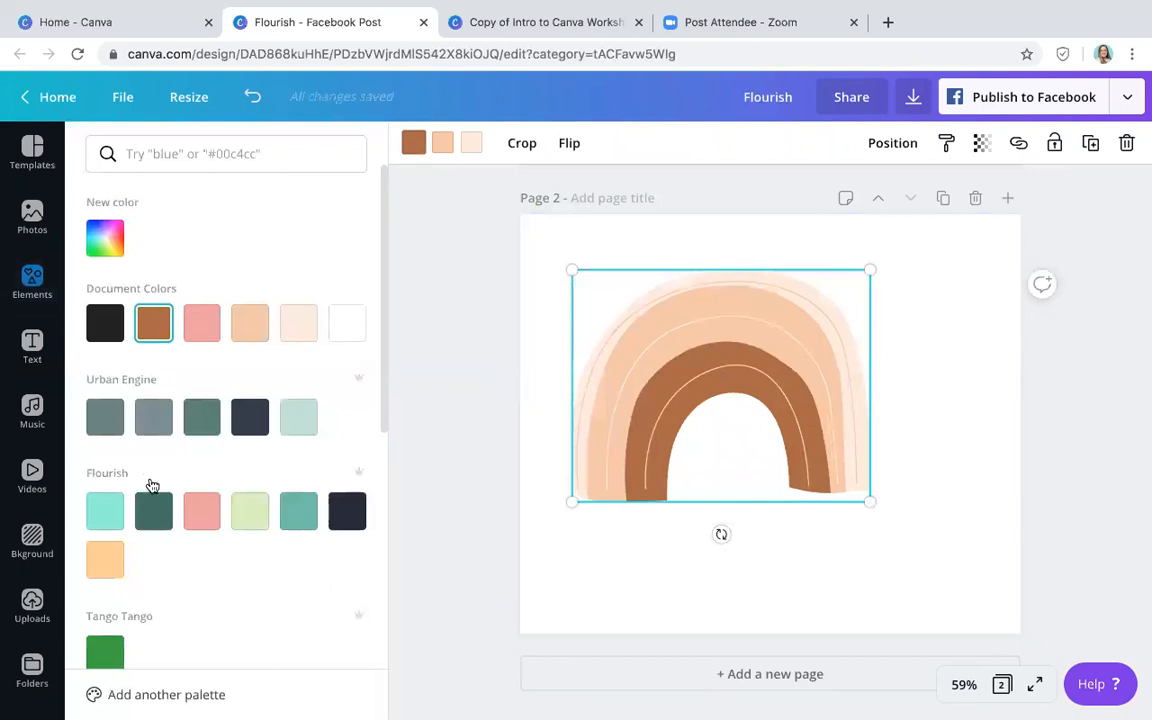
click(153, 510)
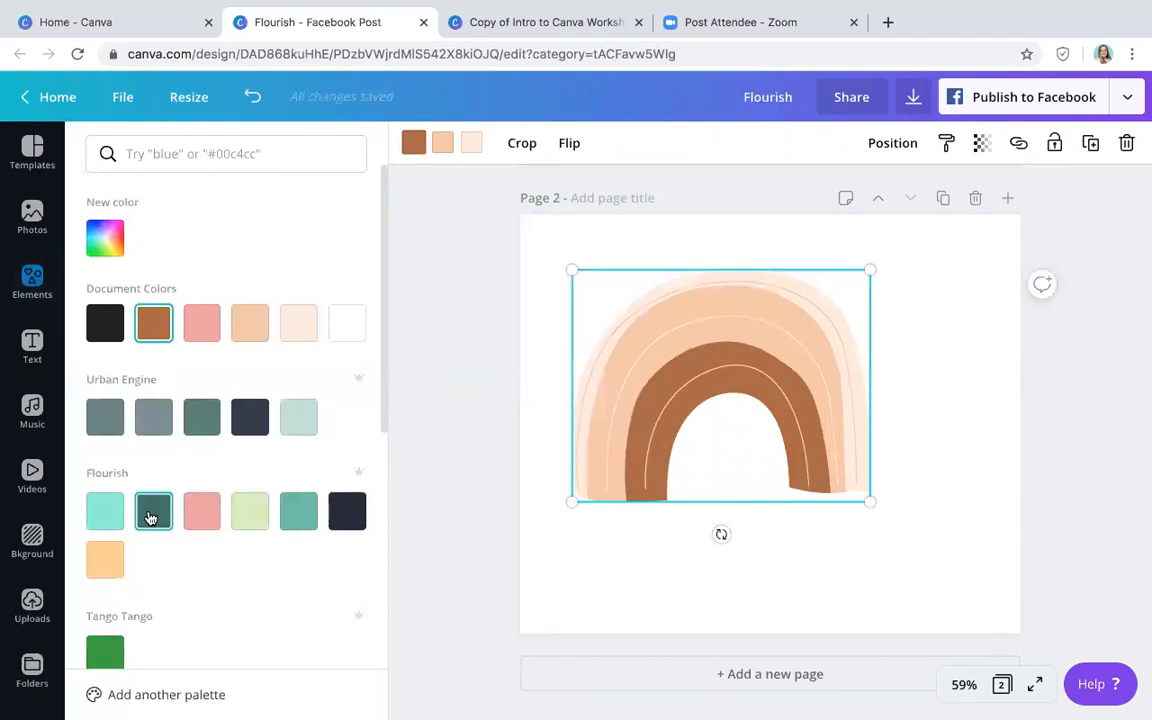
click(443, 146)
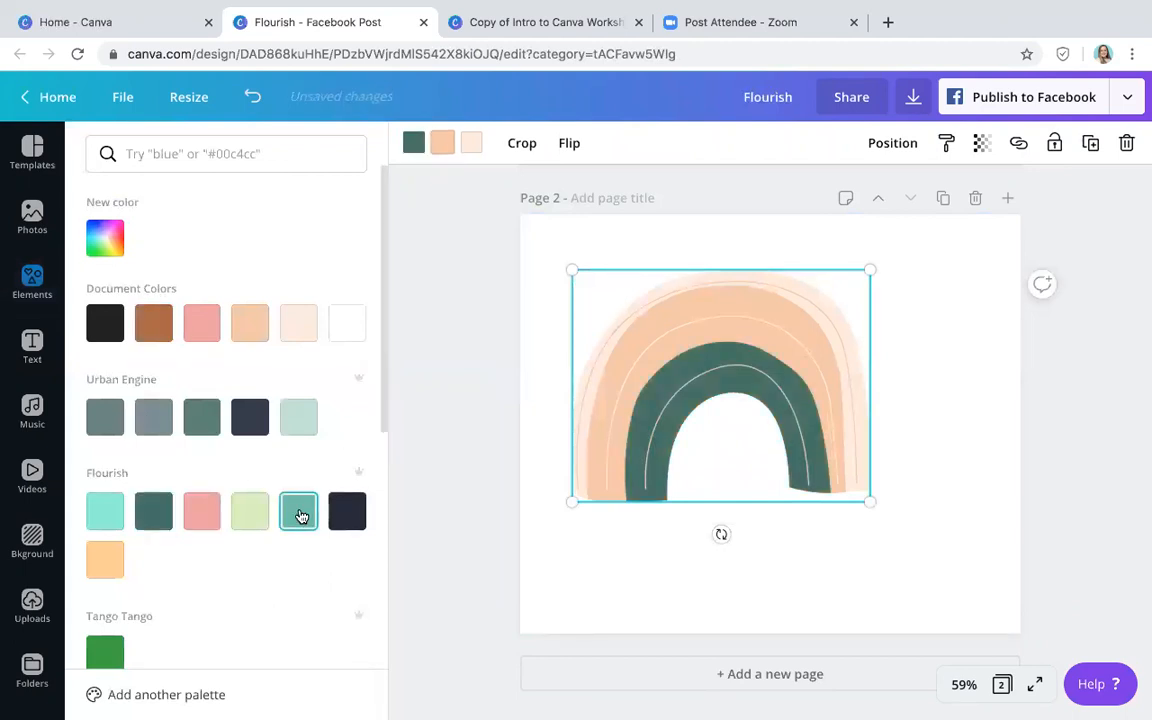
click(298, 510)
click(471, 142)
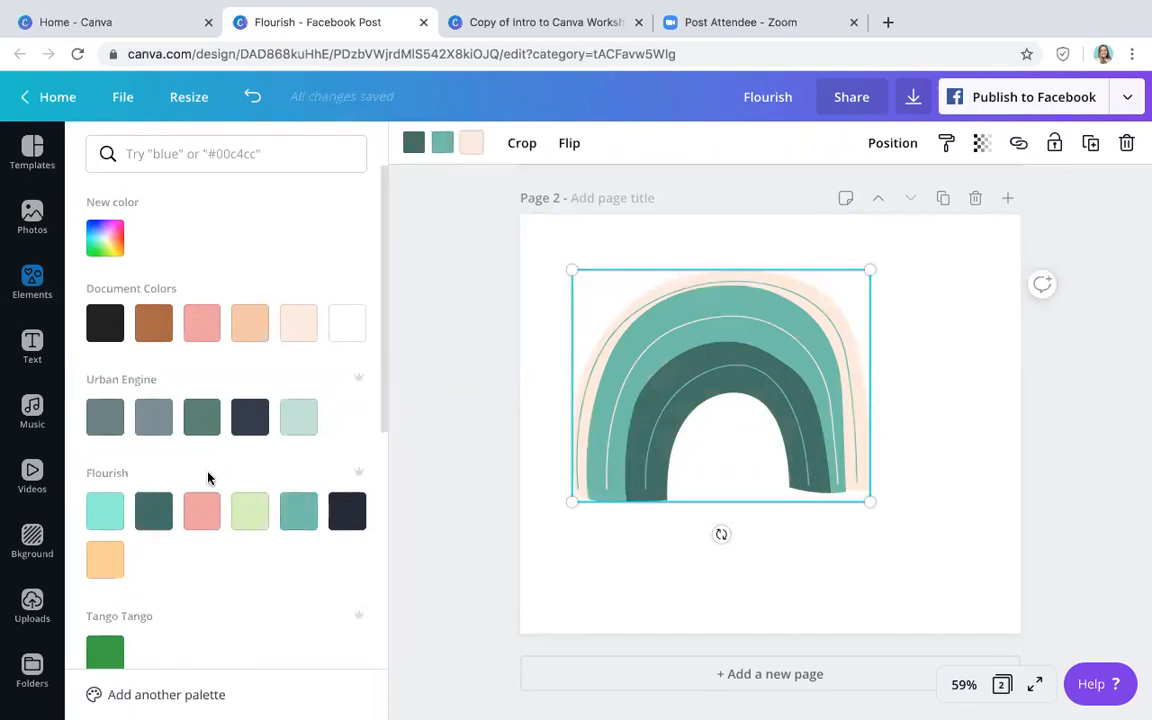
click(107, 513)
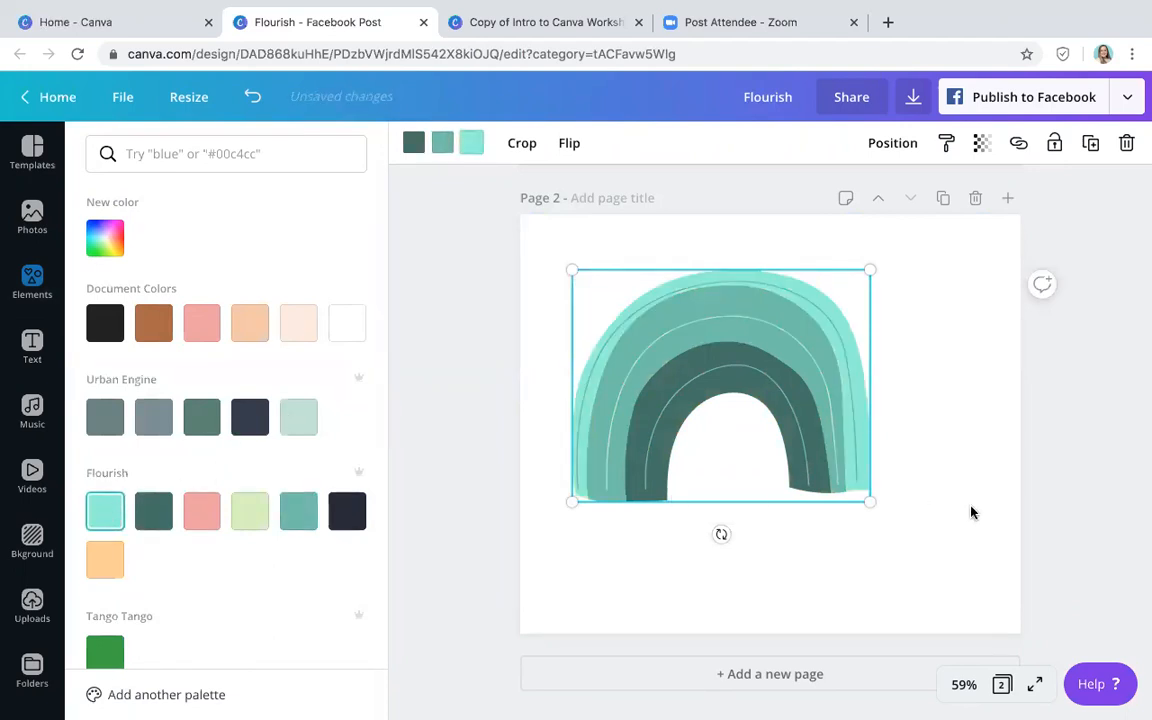
click(970, 512)
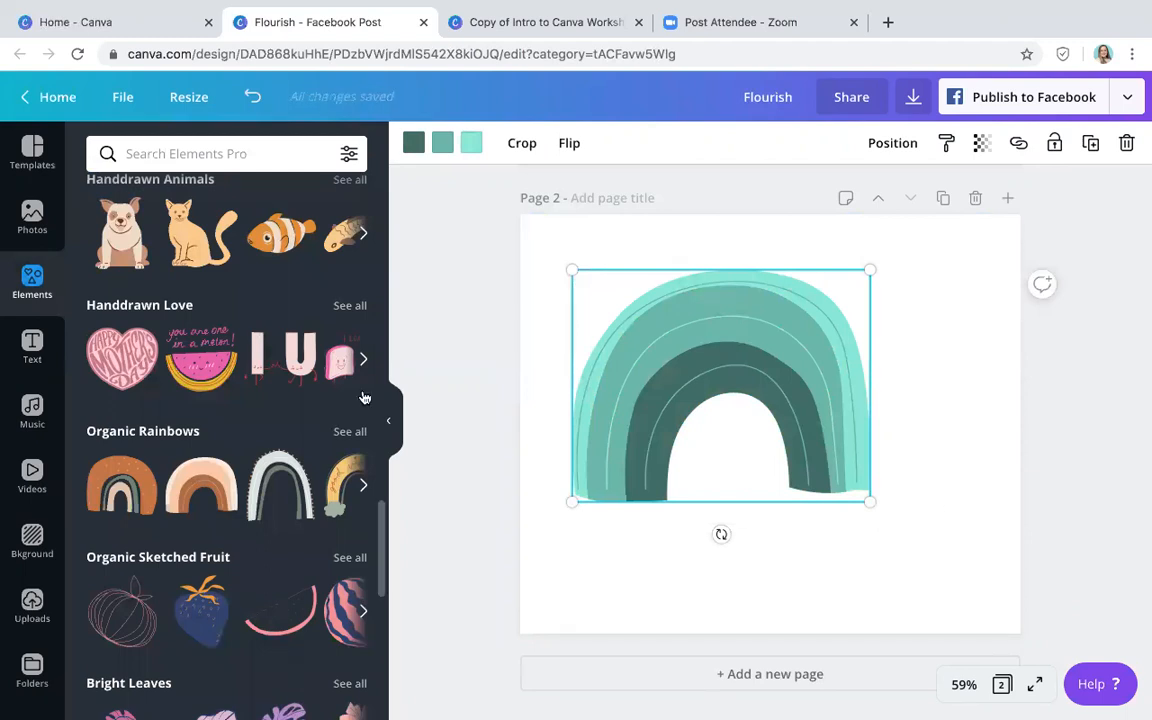
- Delete the rainbow from page 2 and add a paragraph text box to the empty page
click(33, 346)
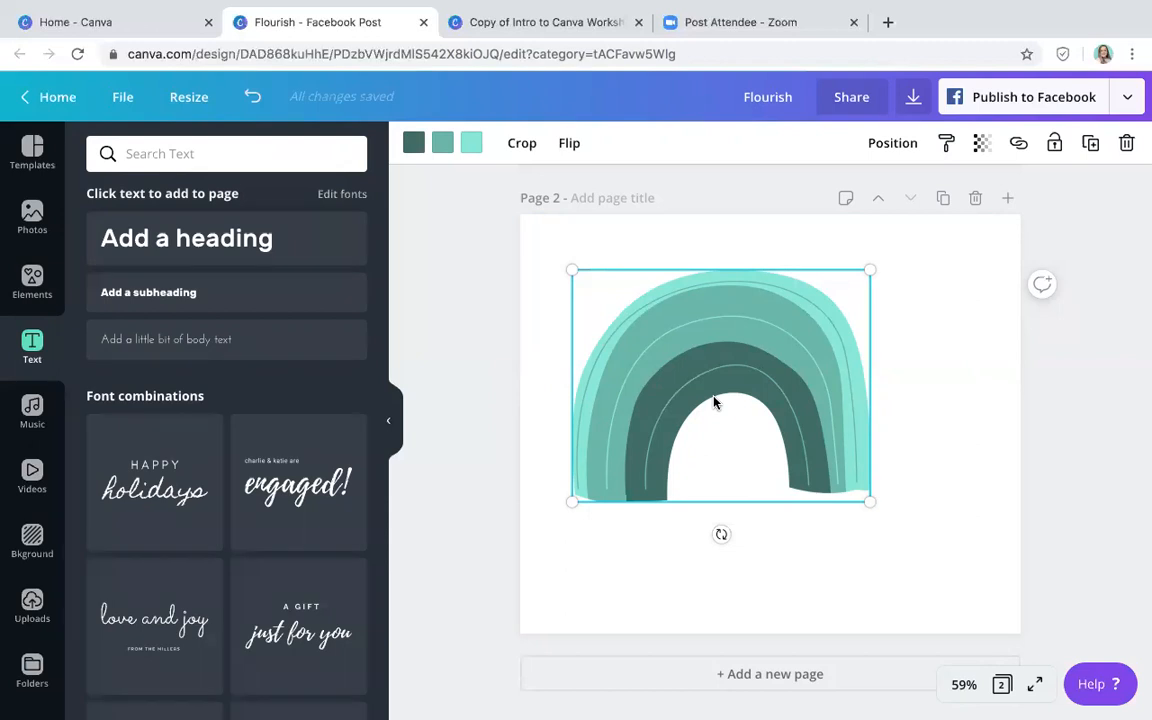
key(Delete)
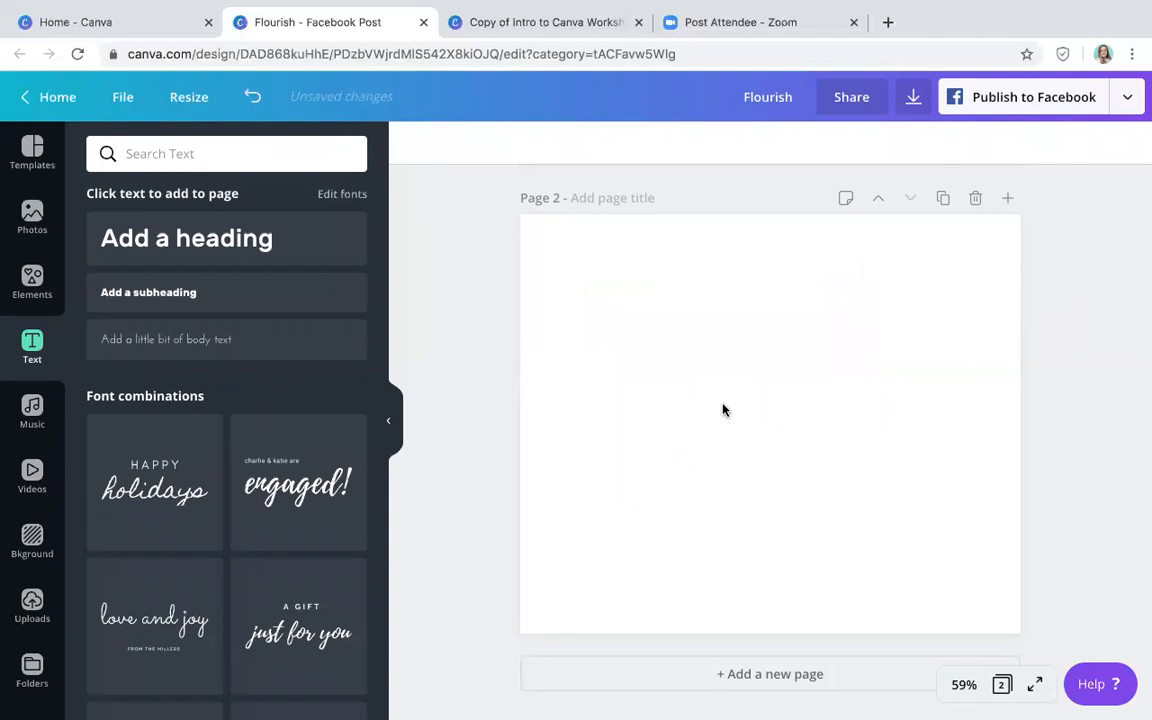
click(724, 410)
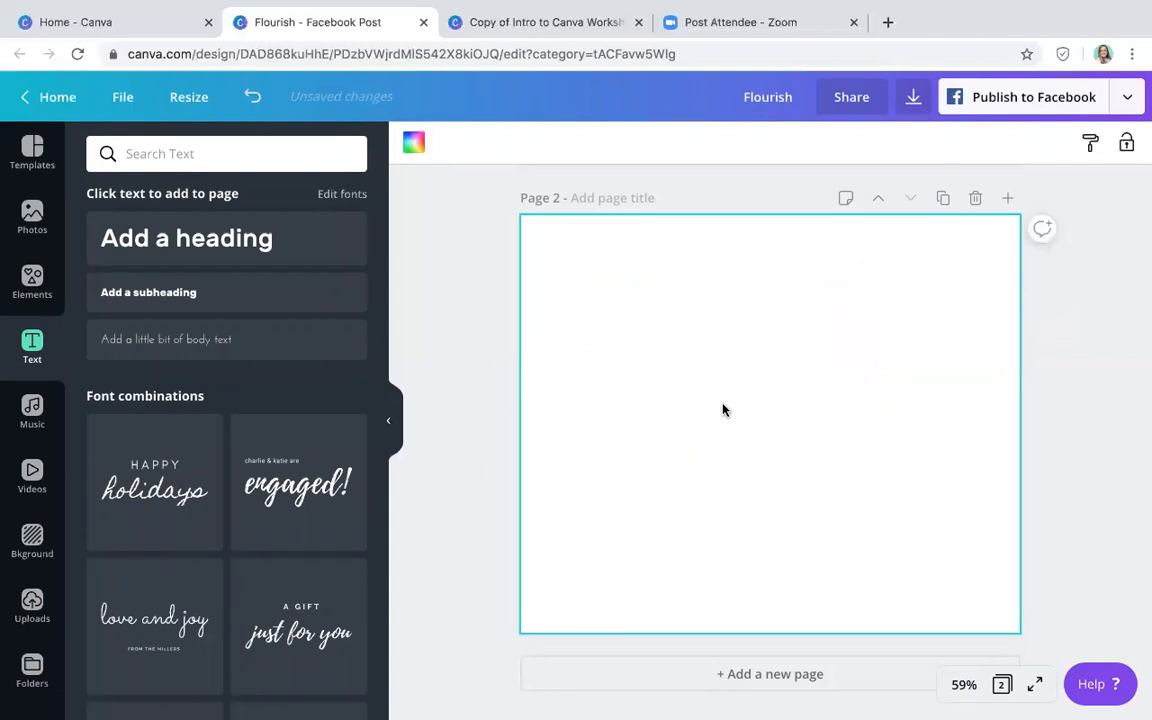
key(t)
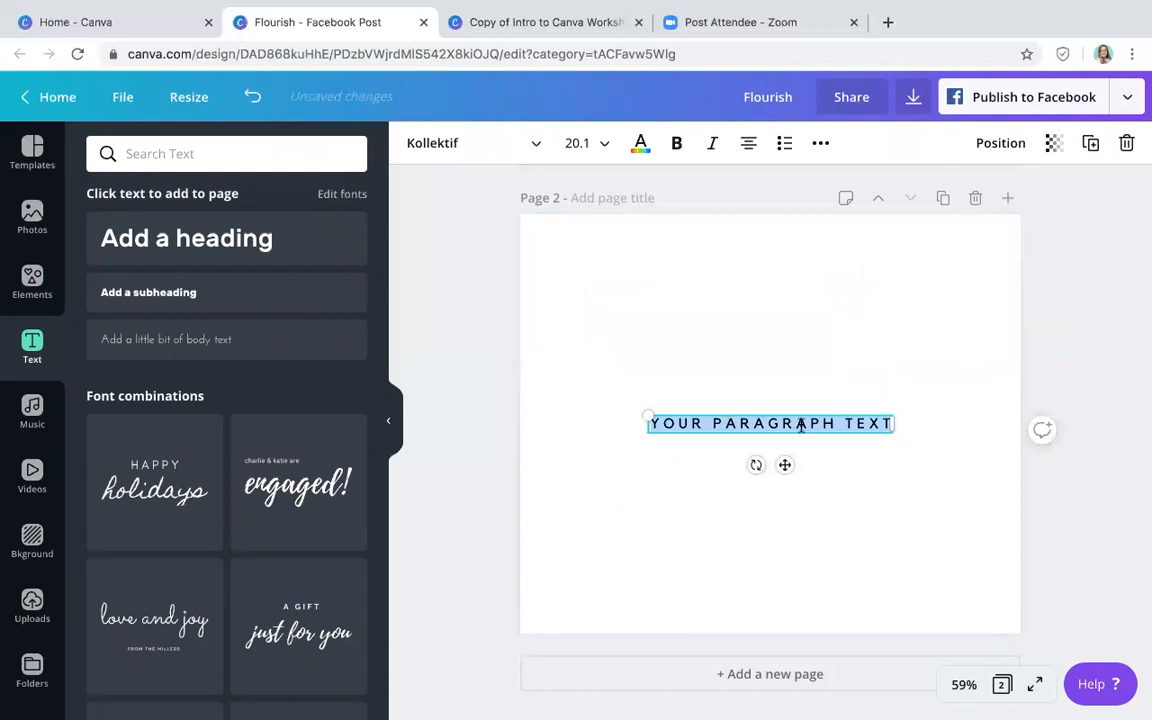
- Add a heading text box below the paragraph text and clear its placeholder text
click(36, 280)
click(32, 345)
click(212, 240)
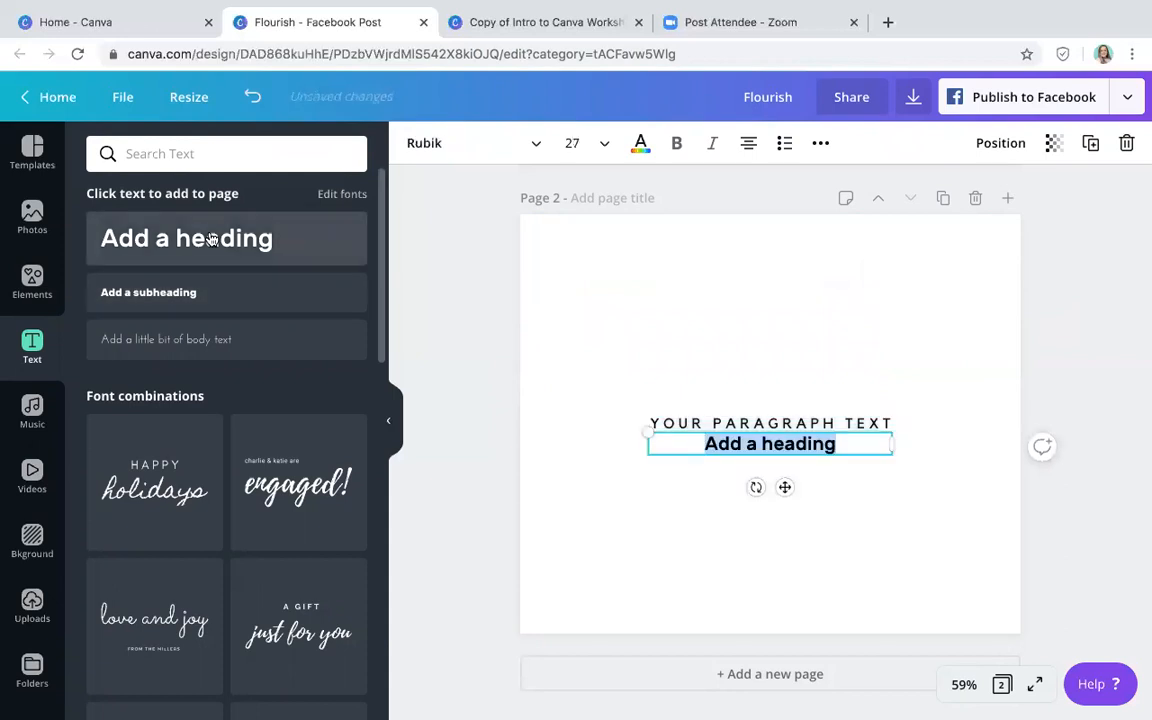
key(BackSpace)
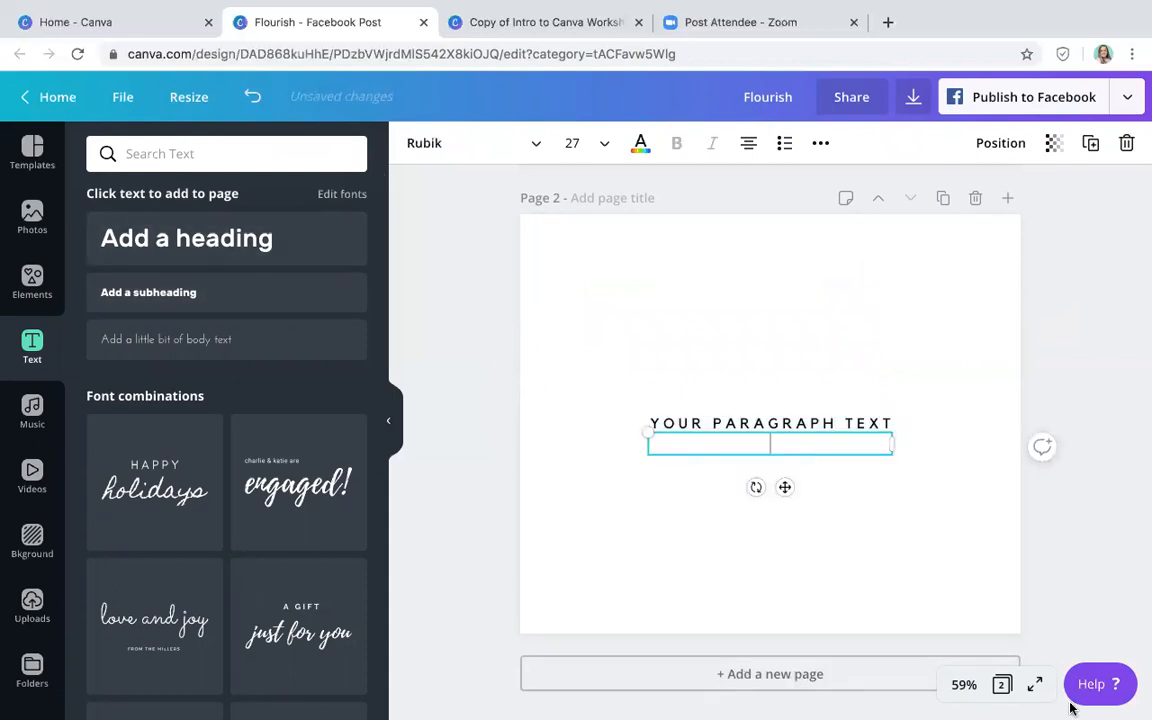
- Look over the font combinations and search the text library for "birthday"
mouse_move(1070, 708)
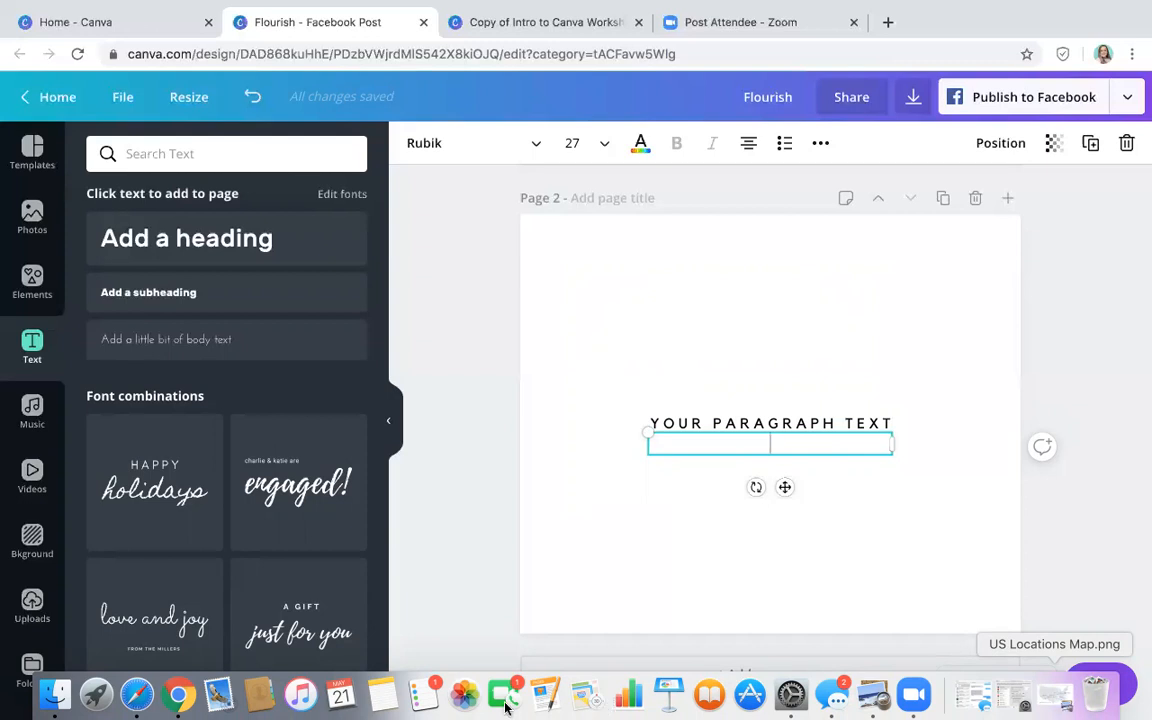
scroll(283, 635, down, 8)
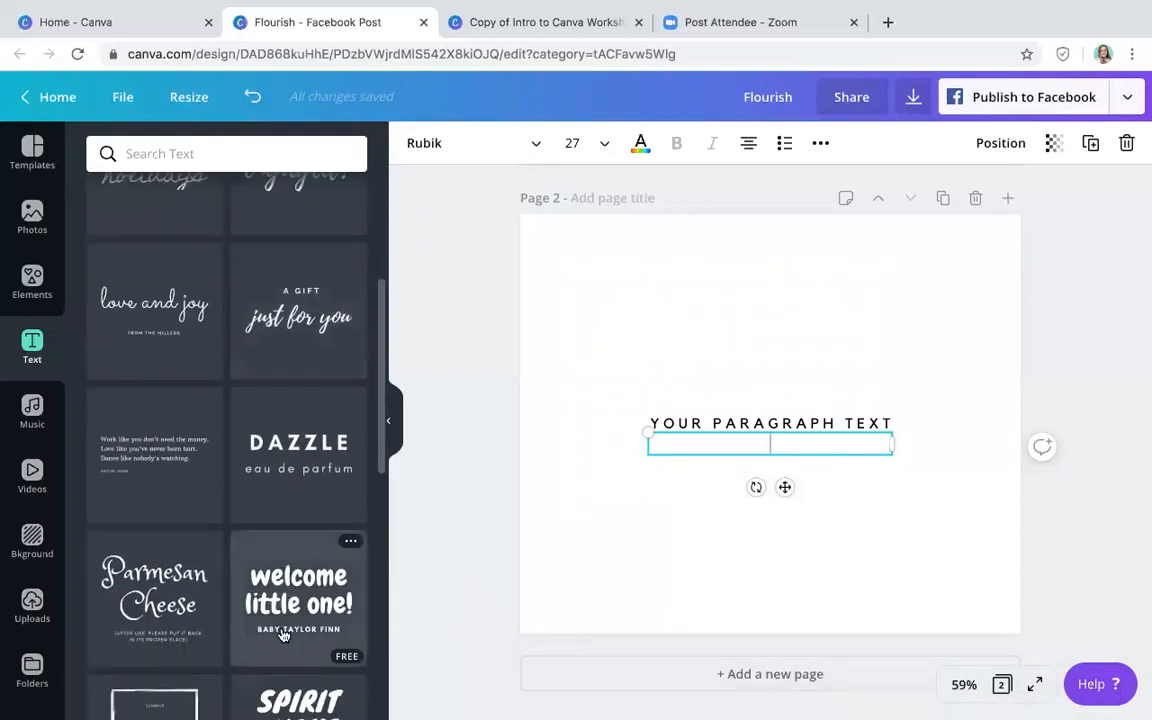
scroll(283, 635, down, 1)
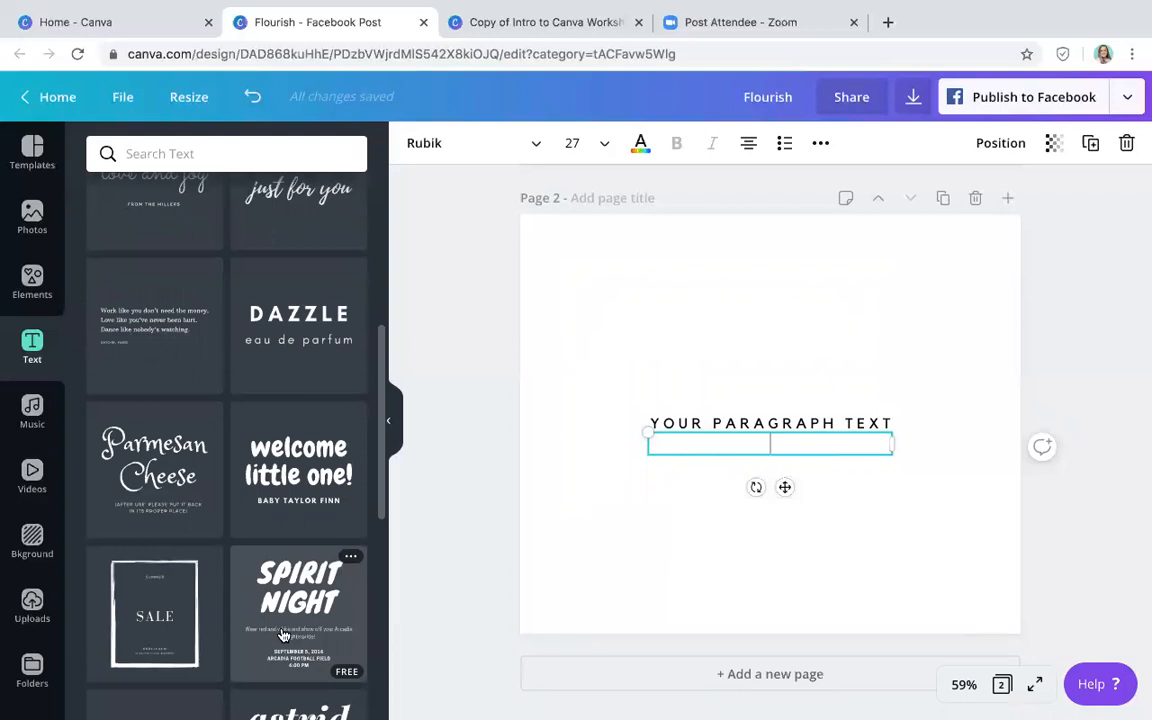
click(255, 146)
text(birthday)
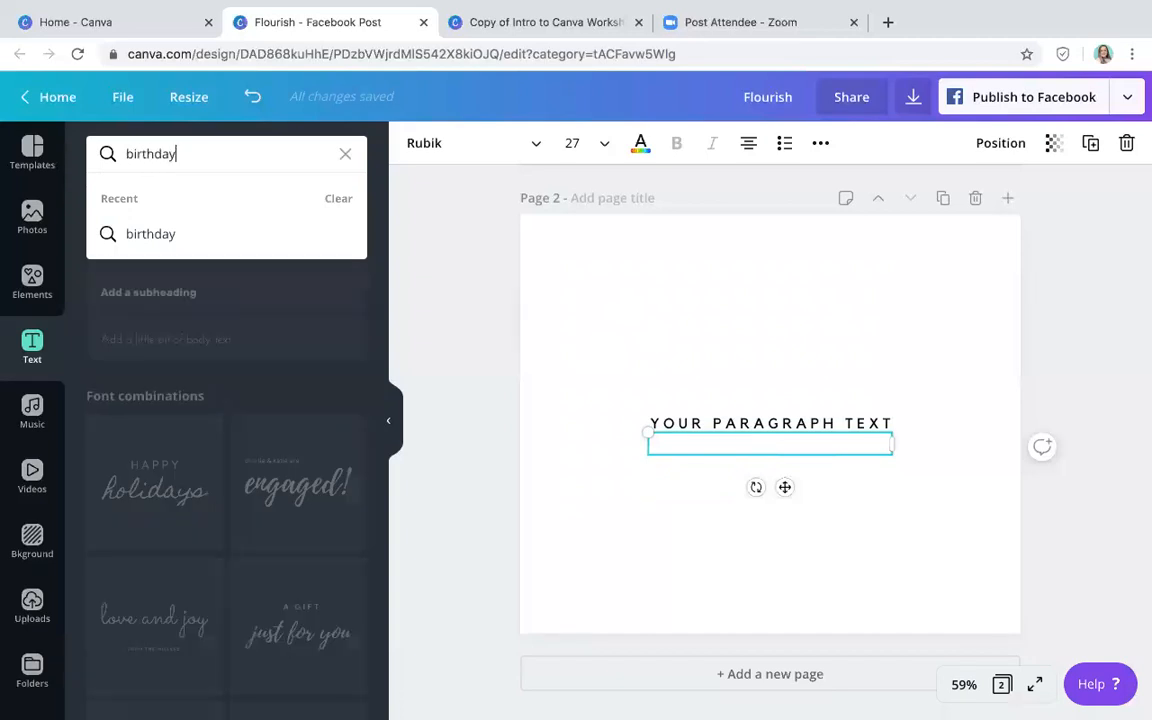
key(Return)
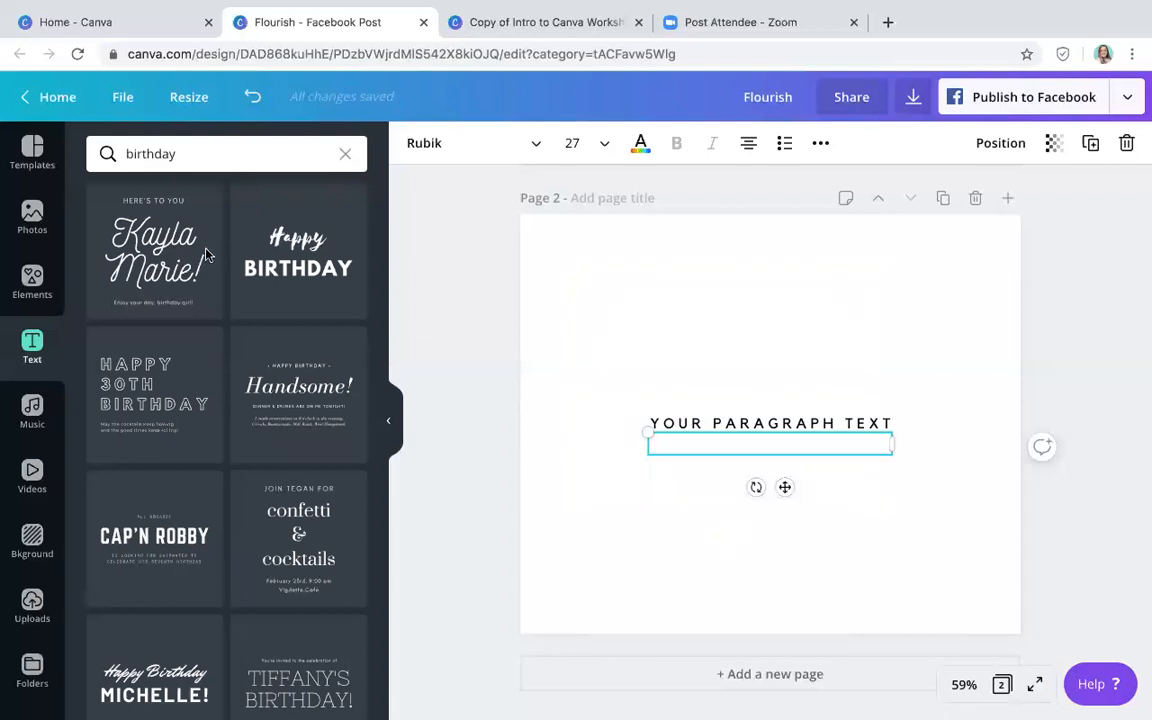
- Set the paragraph text's font size to 56 and reposition its box around the middle of page 2
click(802, 423)
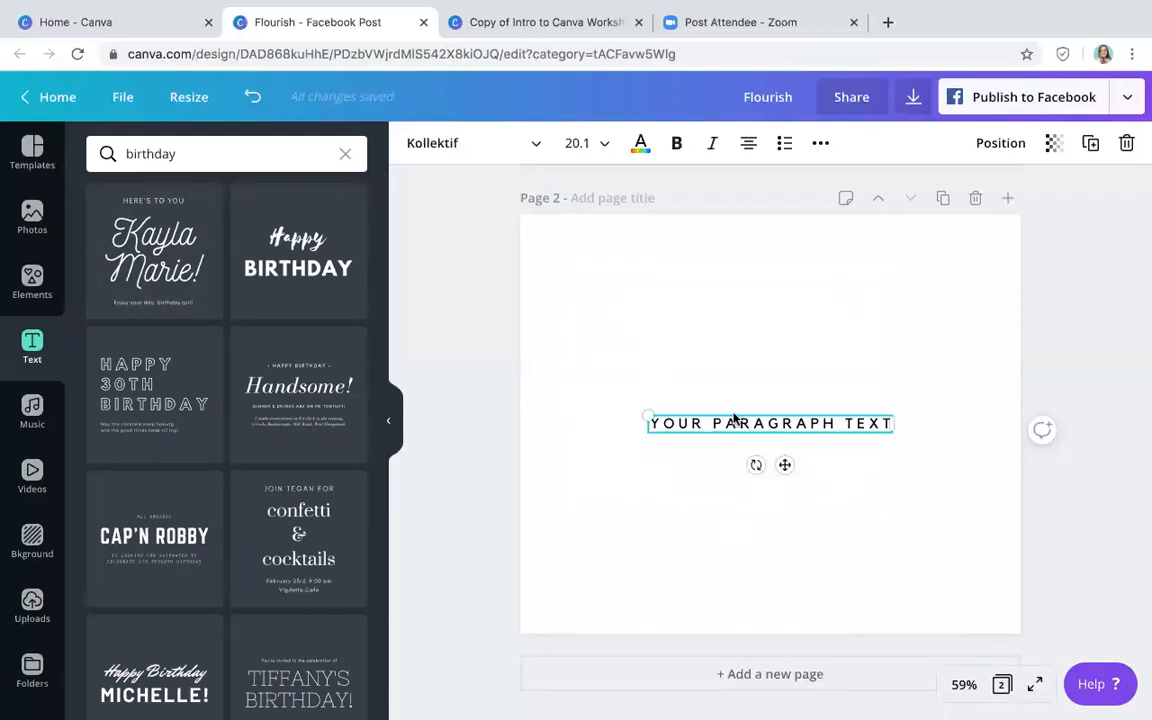
drag(644, 414, 679, 418)
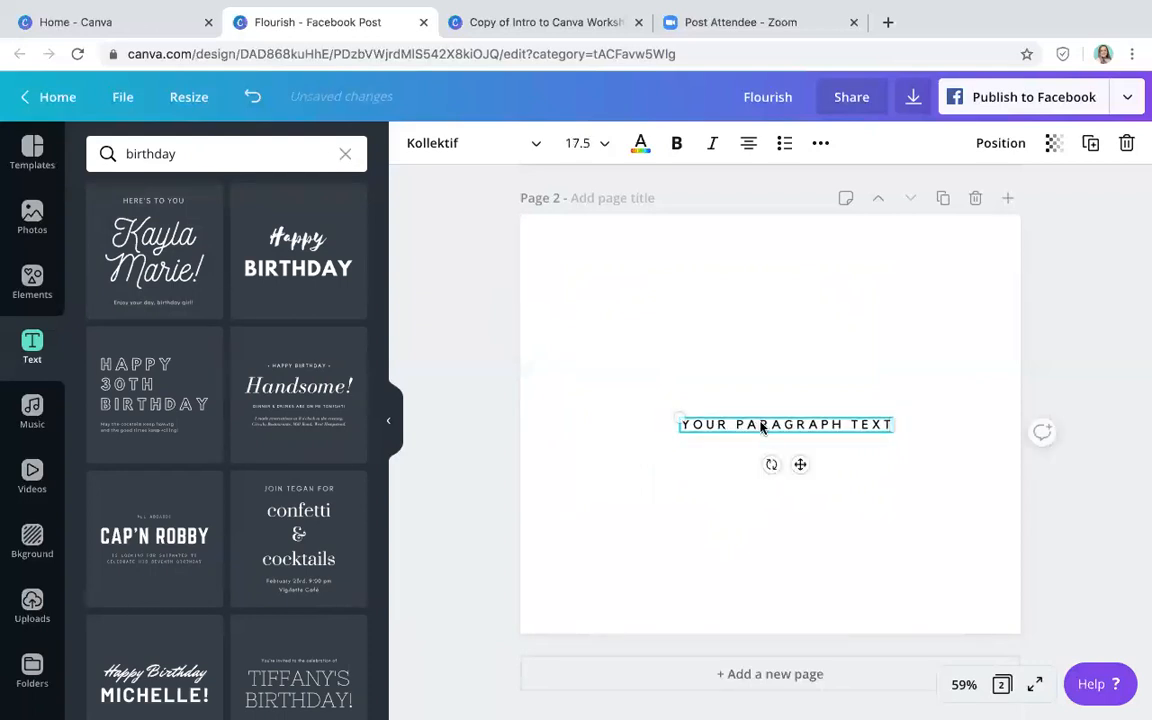
double_click(760, 424)
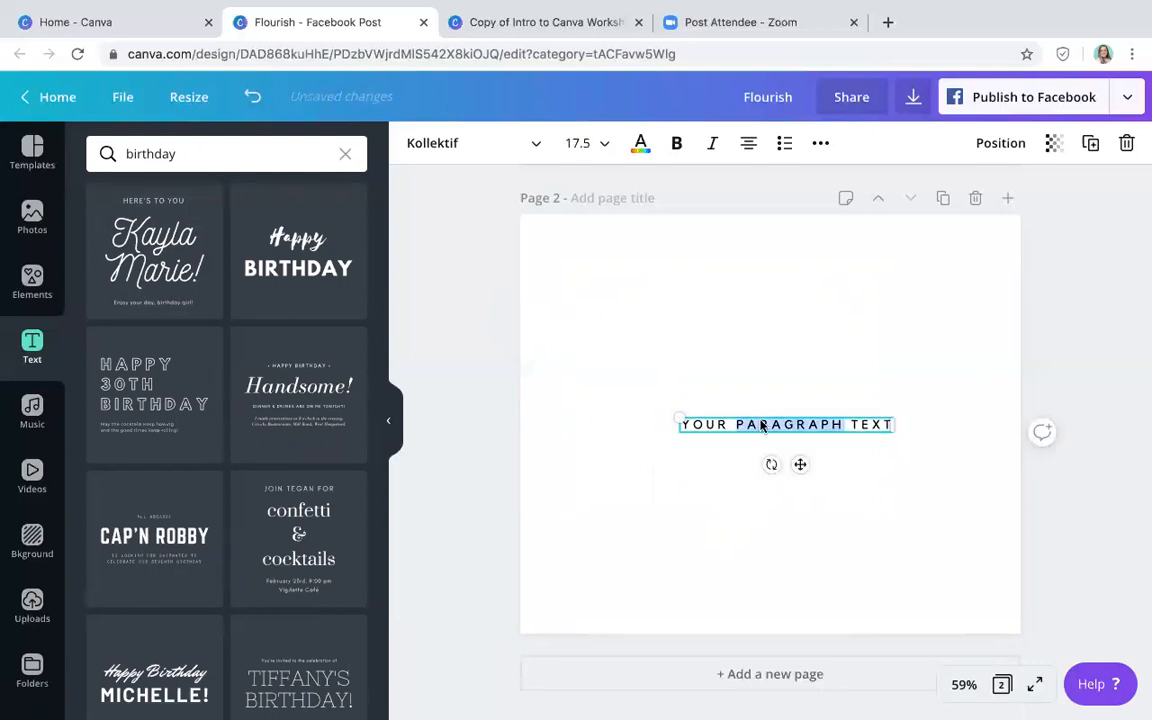
click(592, 143)
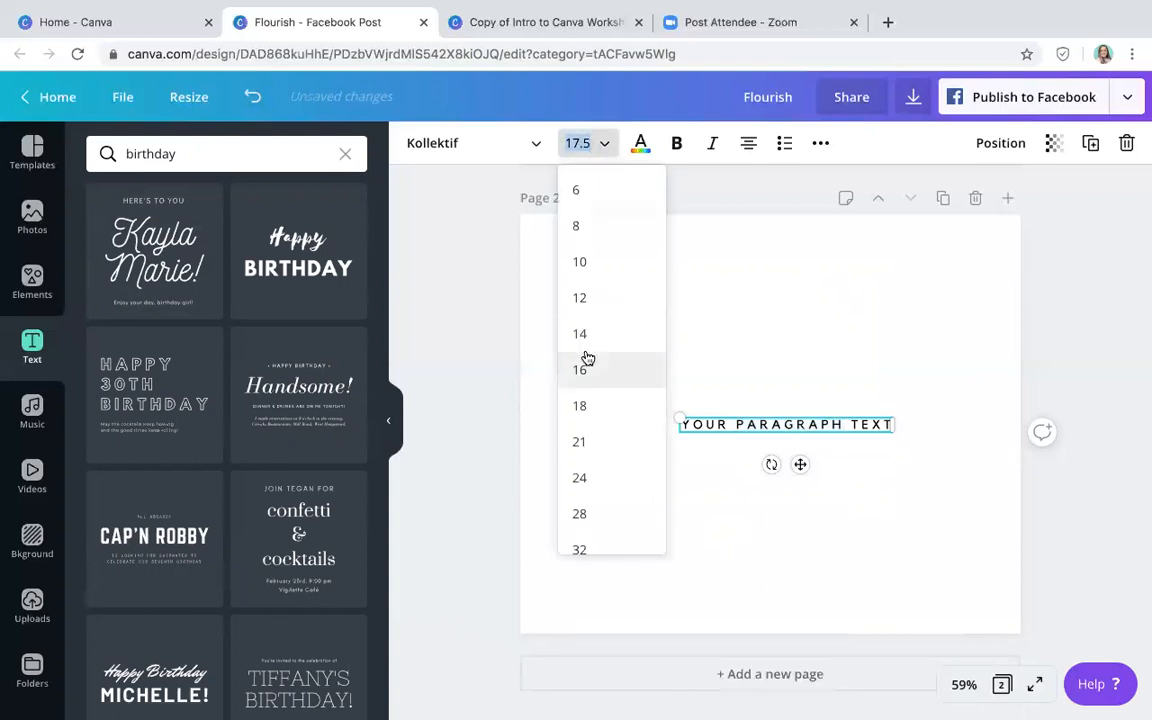
scroll(586, 358, down, 5)
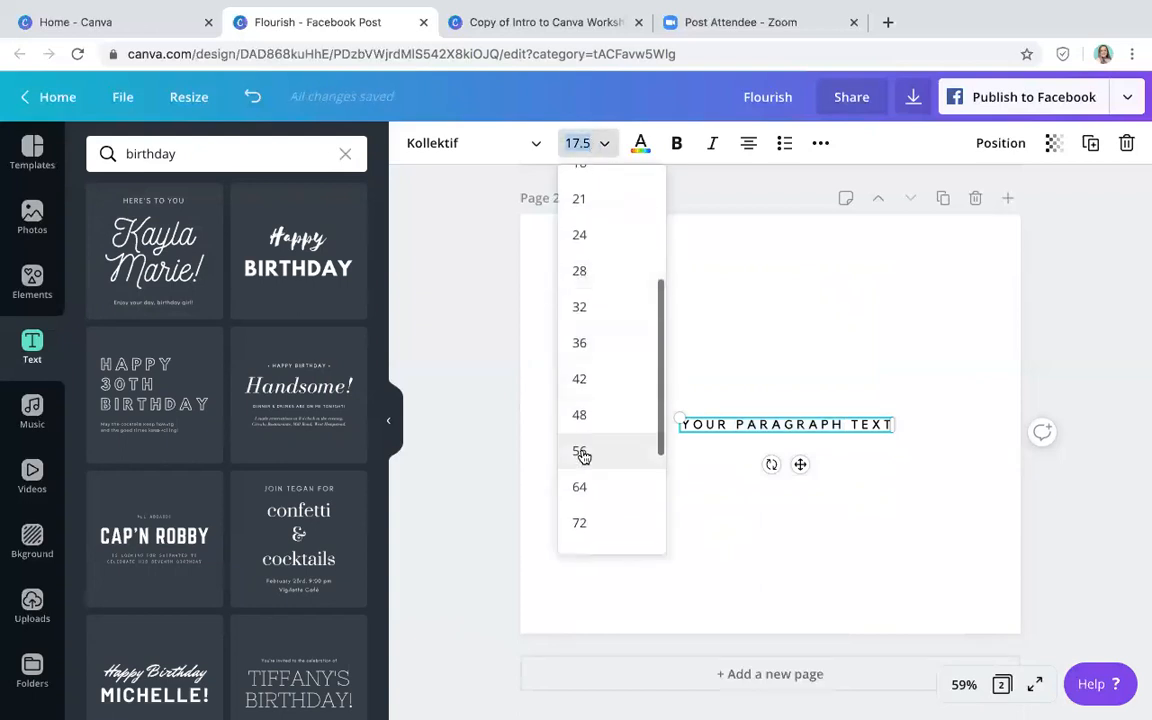
click(580, 451)
drag(733, 415, 731, 328)
- Try the teal and pink Flourish colors on the whole paragraph text, finishing with the dark green from the Urban Engine palette
drag(874, 465, 694, 347)
click(640, 146)
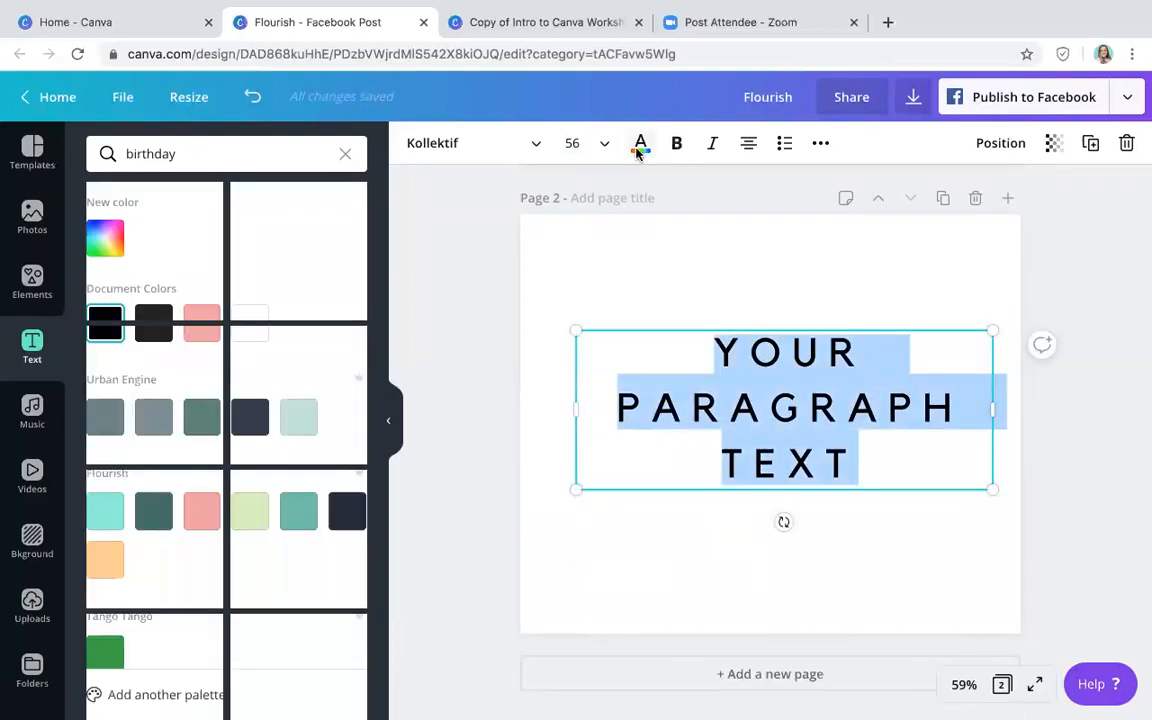
click(310, 524)
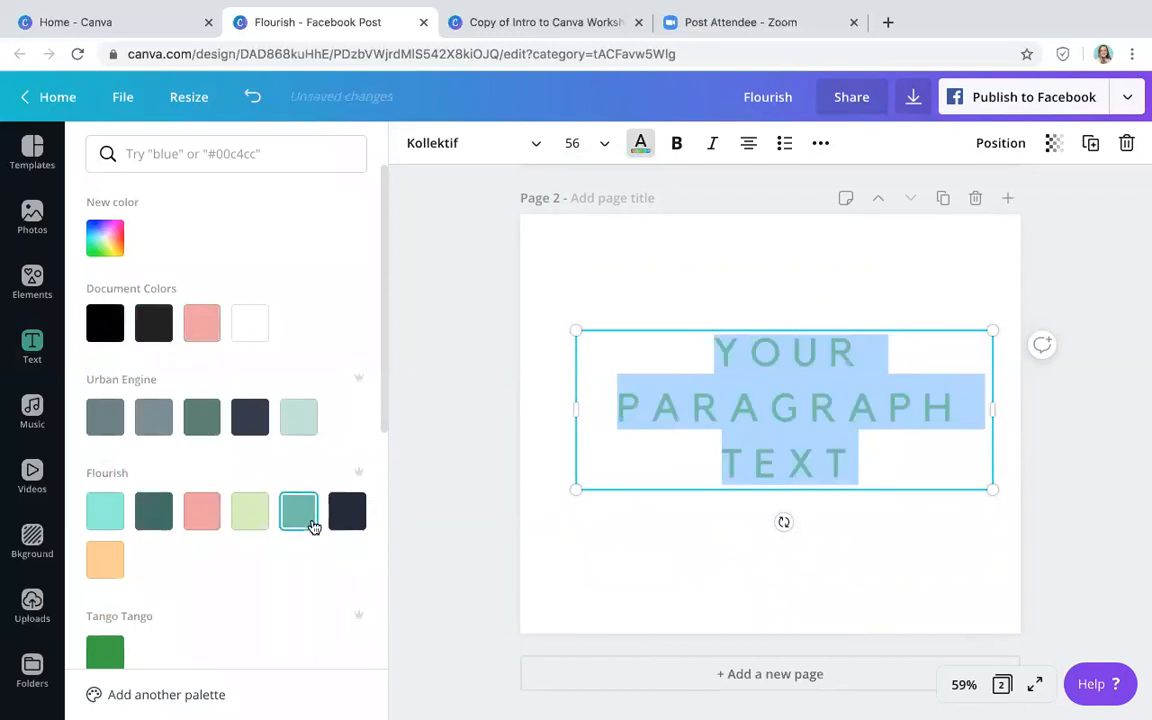
click(197, 508)
click(200, 416)
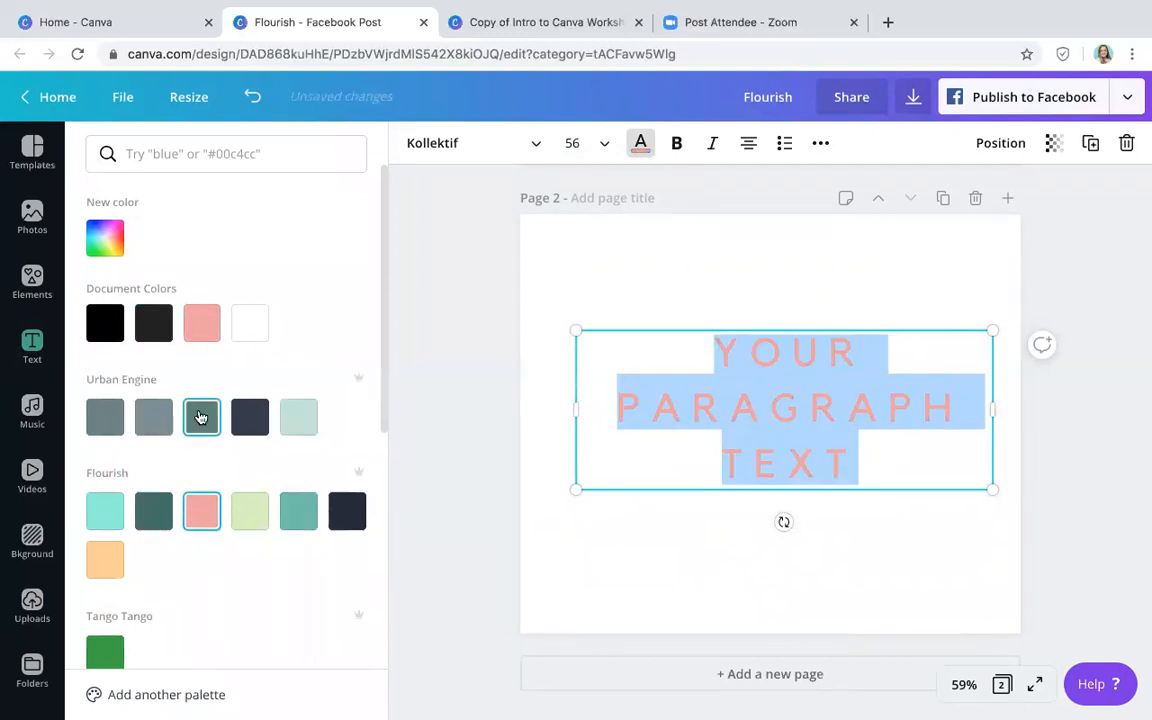
- Change the paragraph text's font to Abhaya Libre Regular from the popular fonts
click(476, 146)
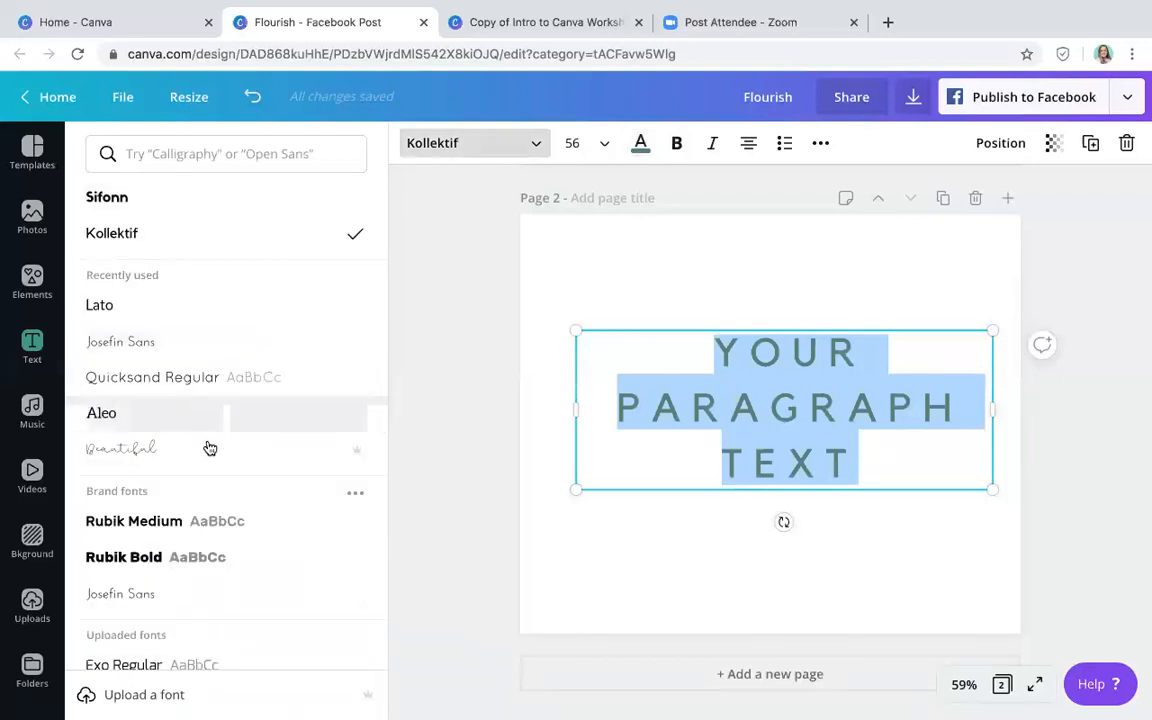
scroll(208, 445, down, 4)
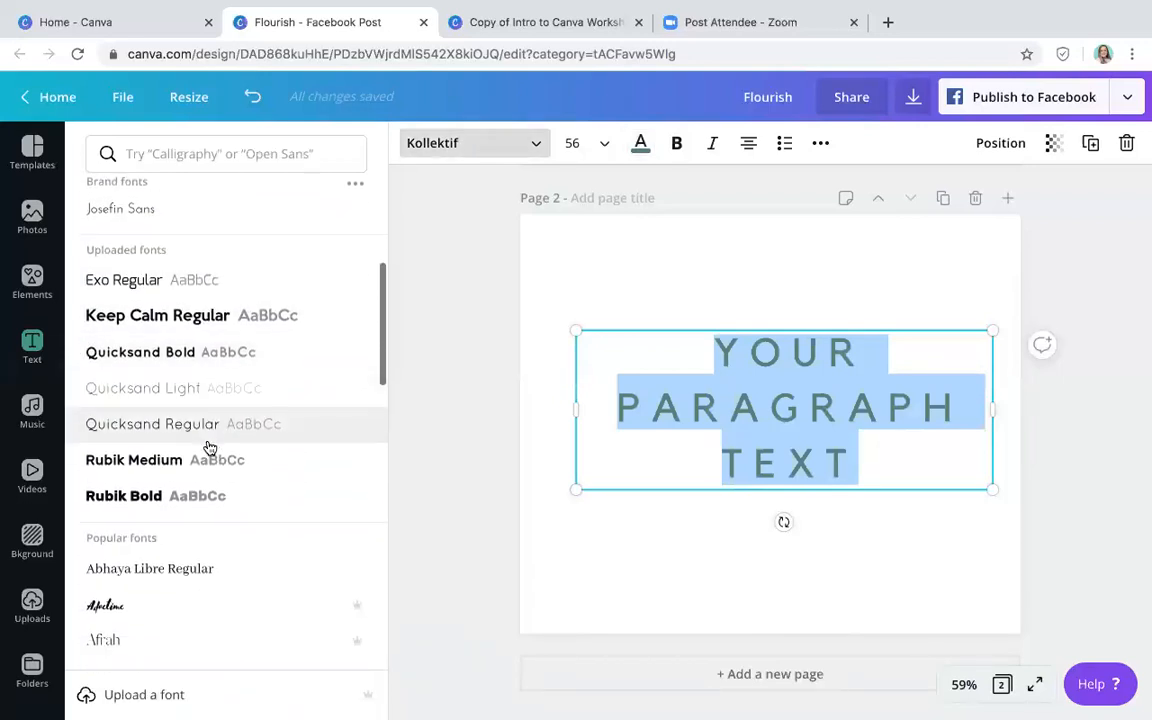
scroll(200, 500, down, 1)
click(189, 551)
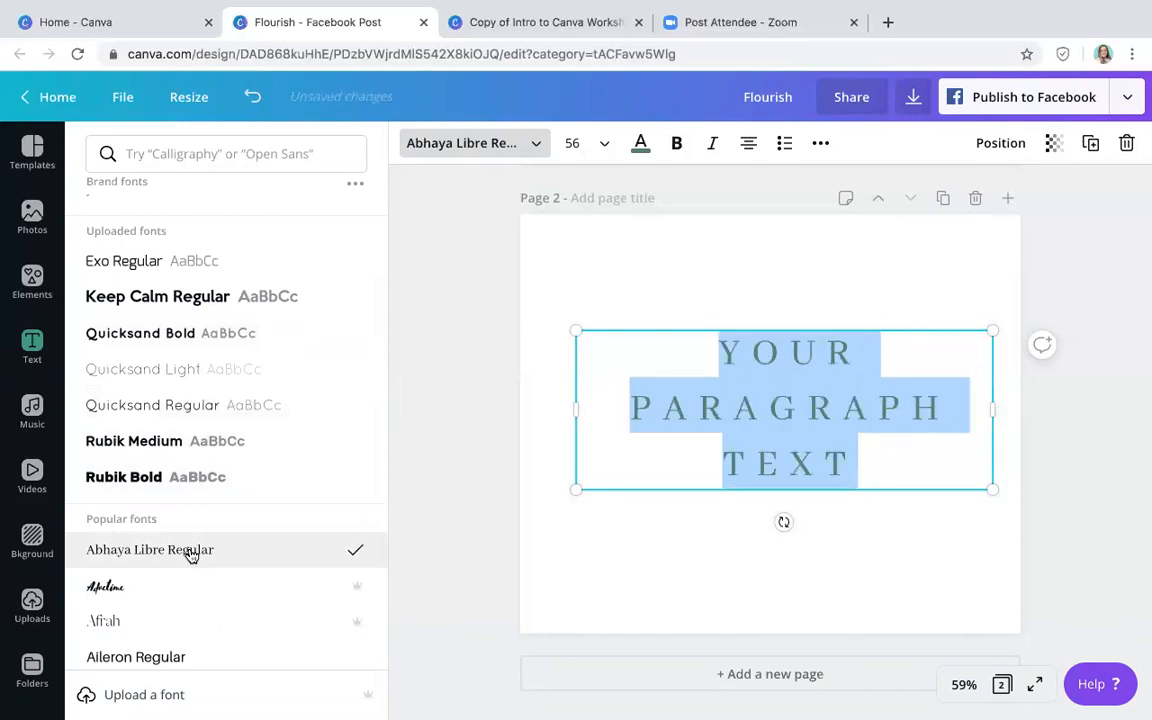
- Try italics and other alignments on the paragraph text, returning it to upright, centered text
click(712, 143)
click(712, 143)
click(749, 144)
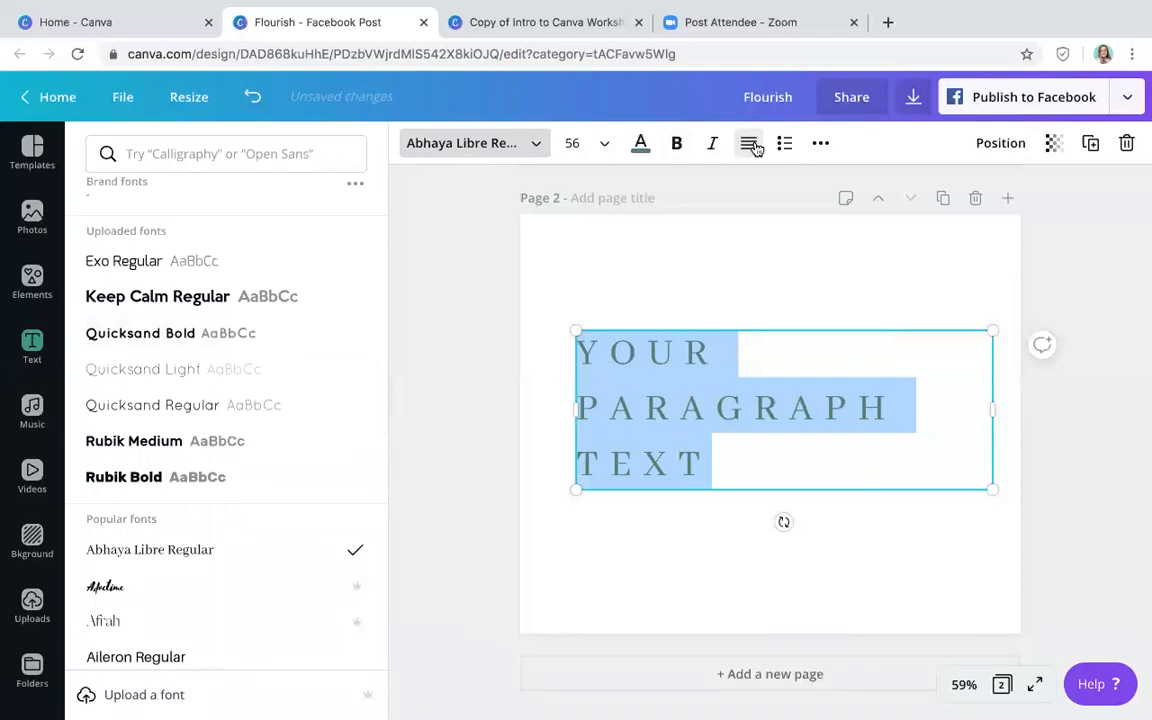
click(750, 145)
click(749, 144)
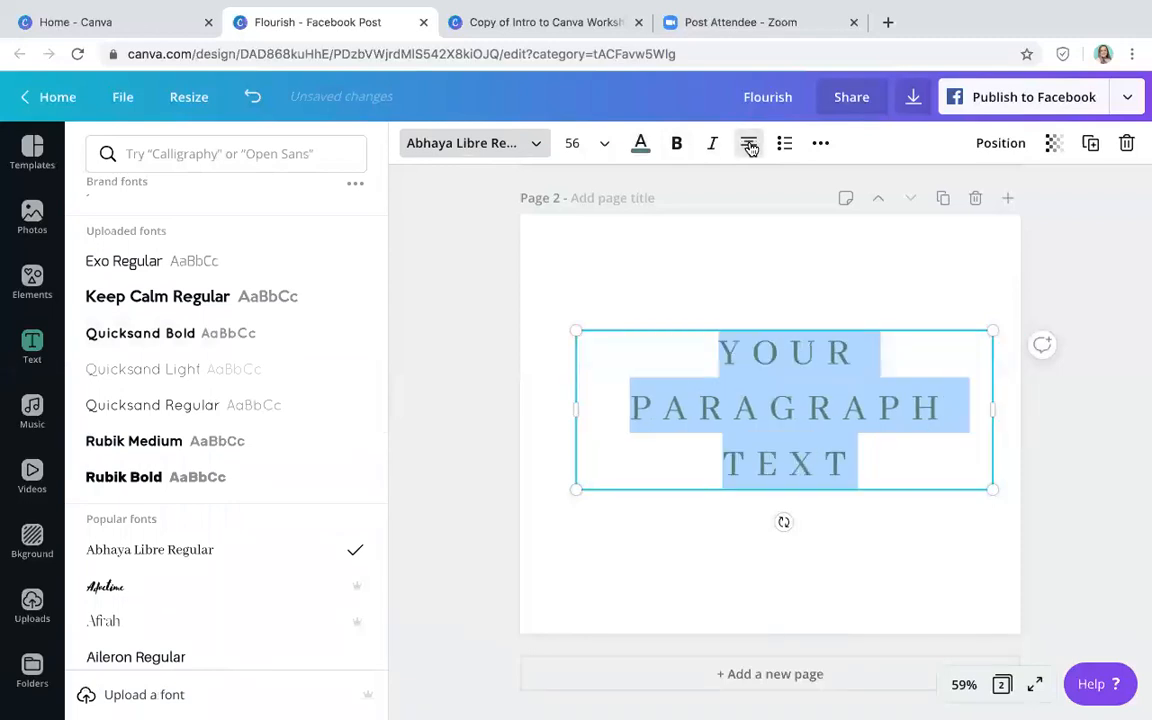
- Try a bulleted list and underlining on the selected paragraph text, removing both again
click(784, 143)
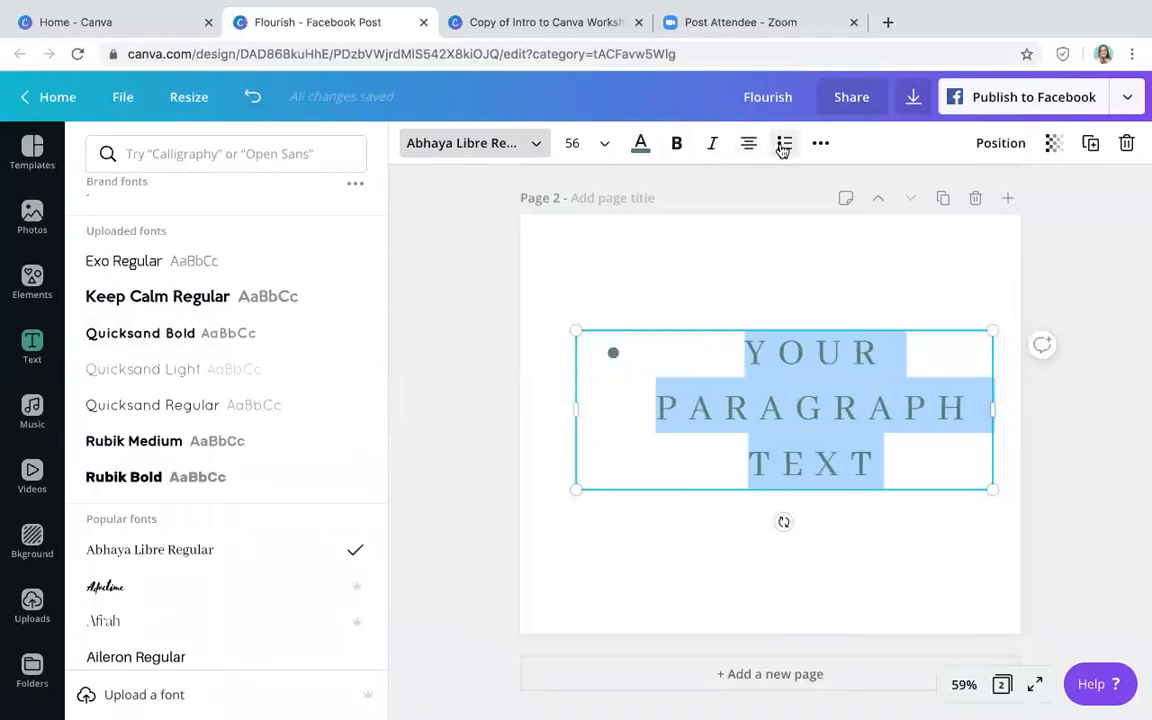
click(784, 143)
click(784, 143)
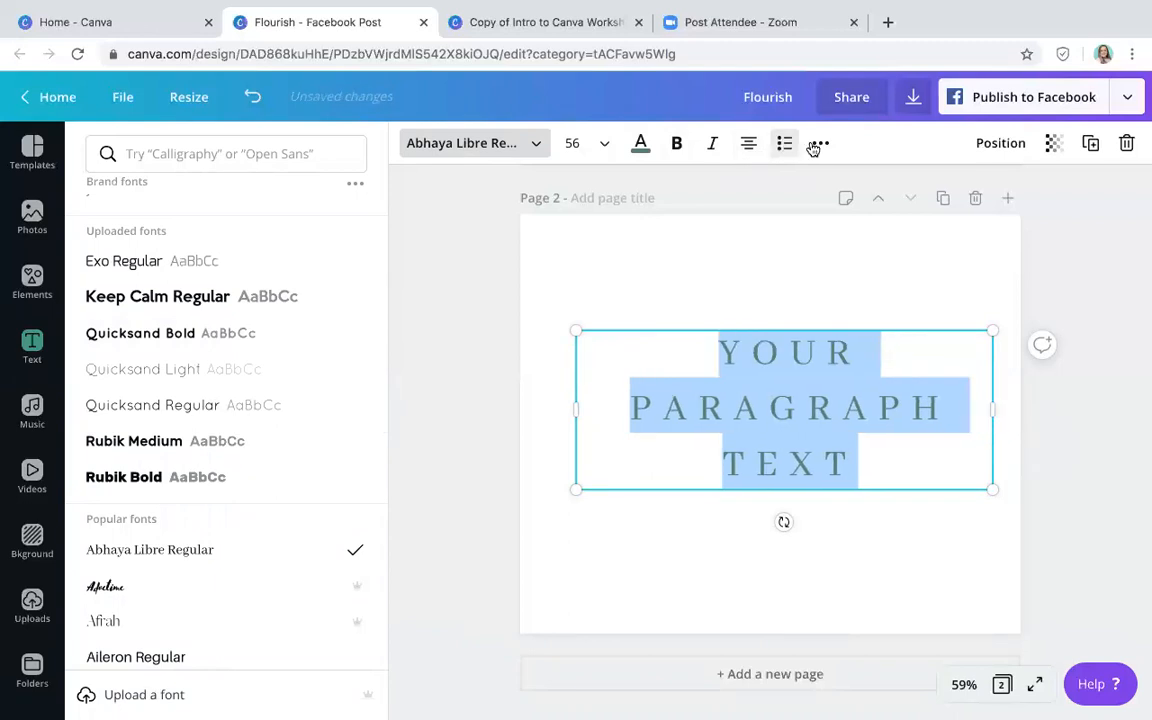
click(819, 145)
click(623, 190)
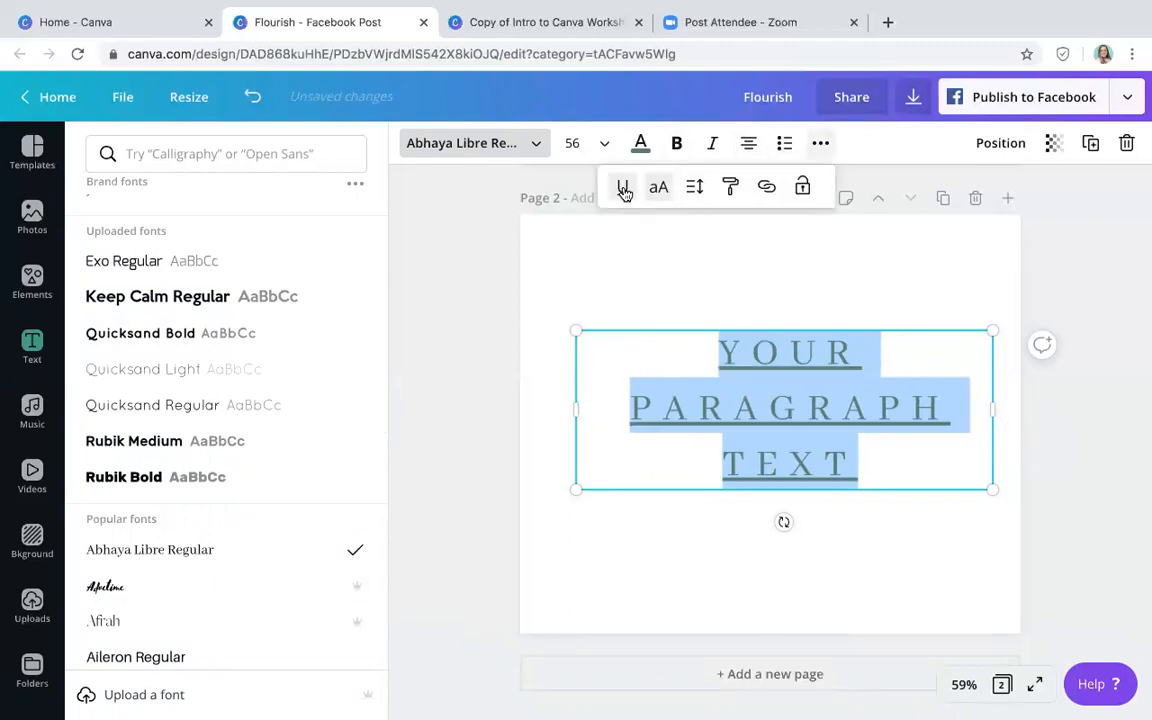
key(ctrl+z)
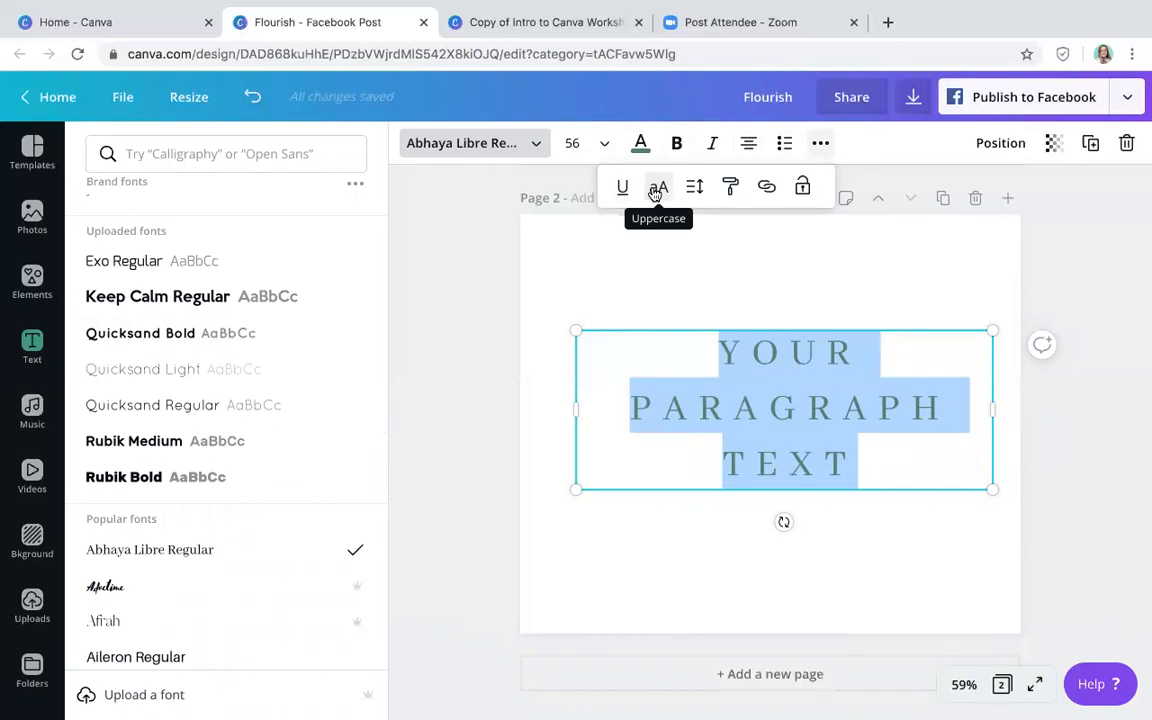
- Try turning off uppercase on the paragraph text, returning it to all capitals
click(655, 190)
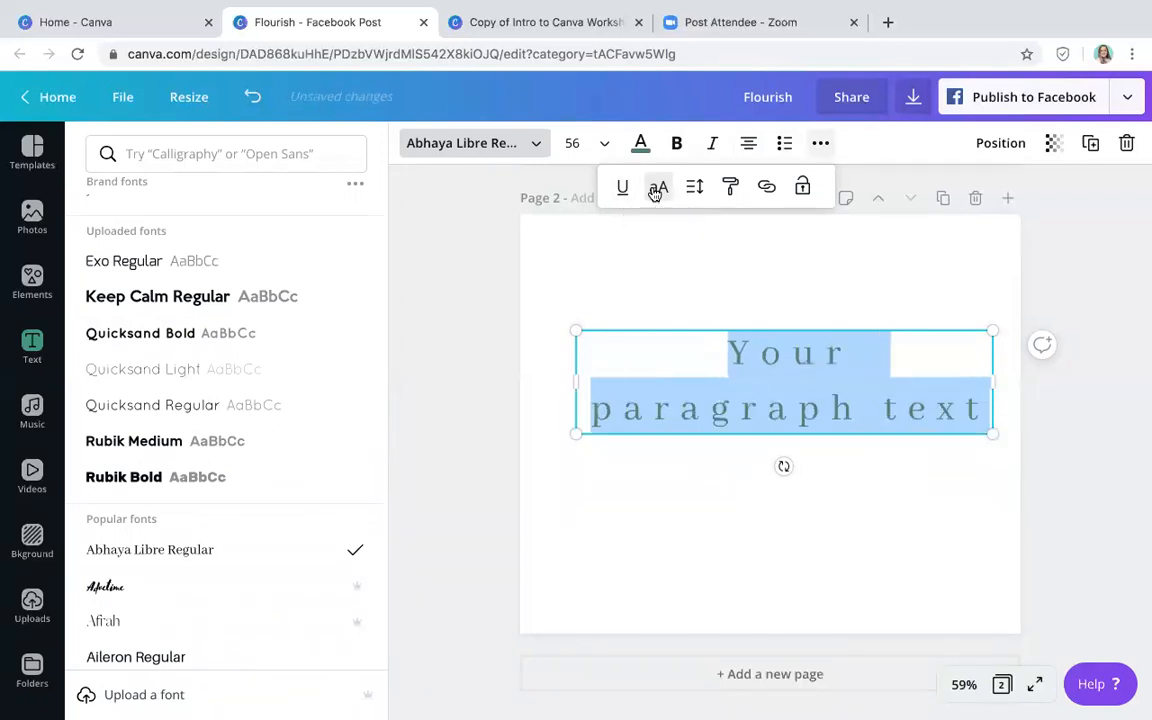
click(655, 190)
click(655, 190)
- Set the paragraph text's line height to 1.68 and move its box to the lower part of page 2
click(697, 188)
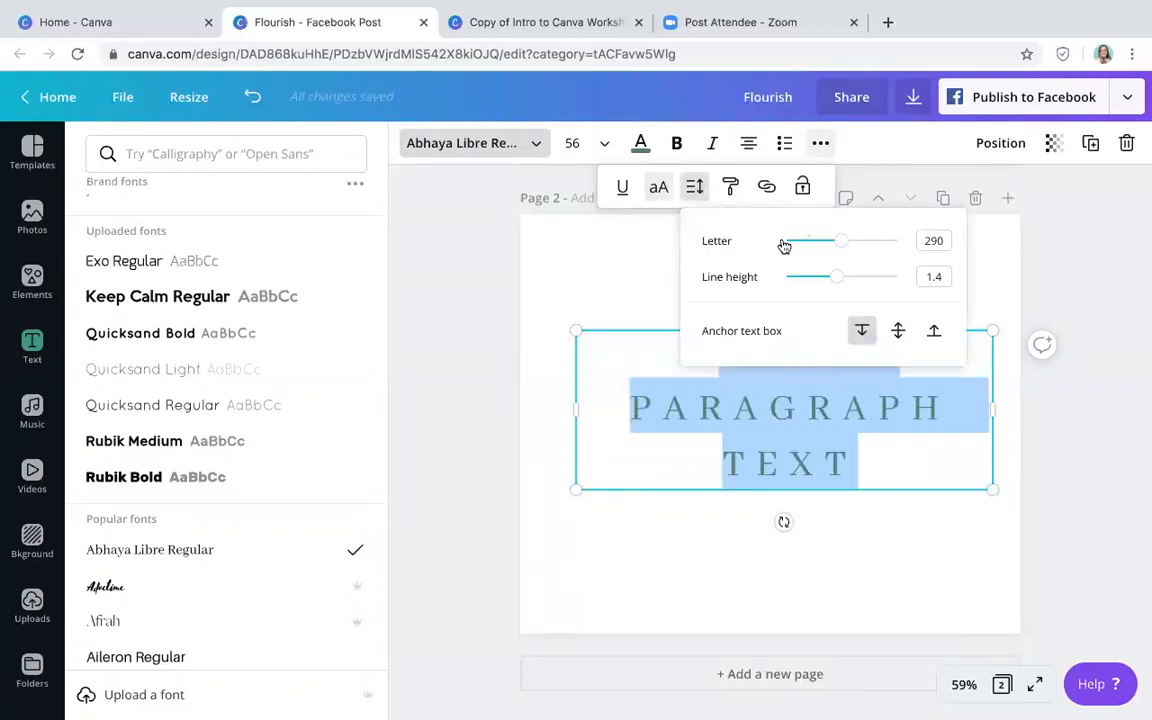
mouse_move(838, 287)
mouse_down()
mouse_move(812, 291)
mouse_move(872, 290)
mouse_move(846, 289)
mouse_up()
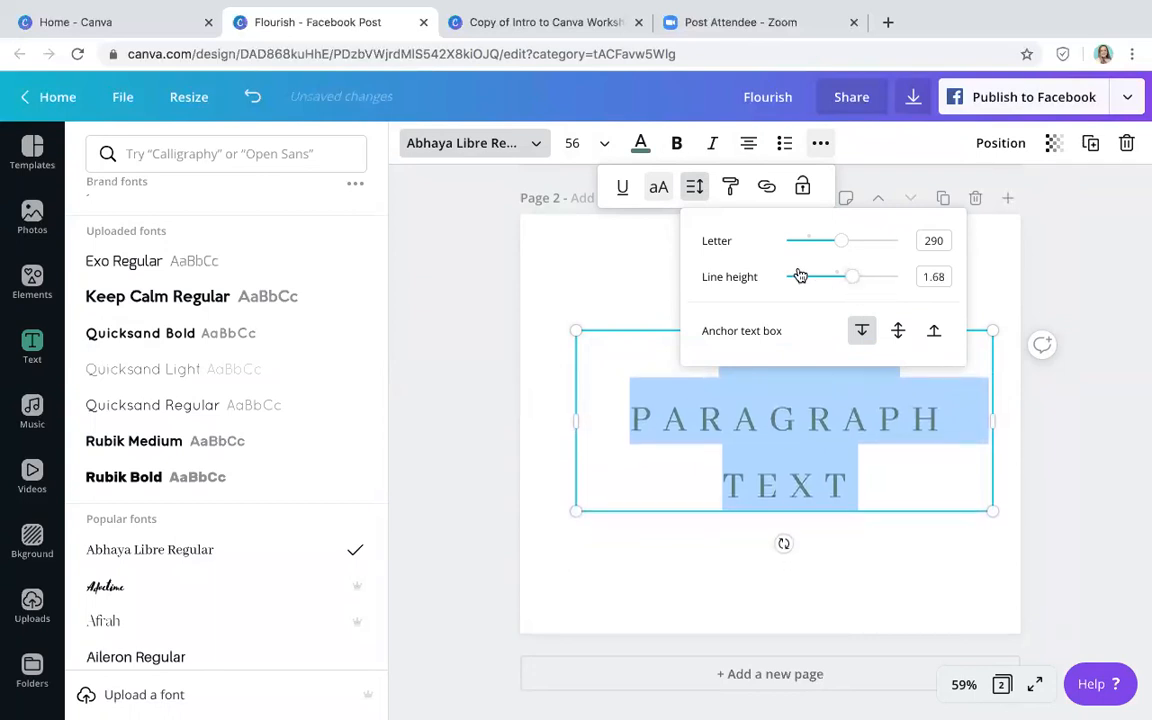
click(800, 560)
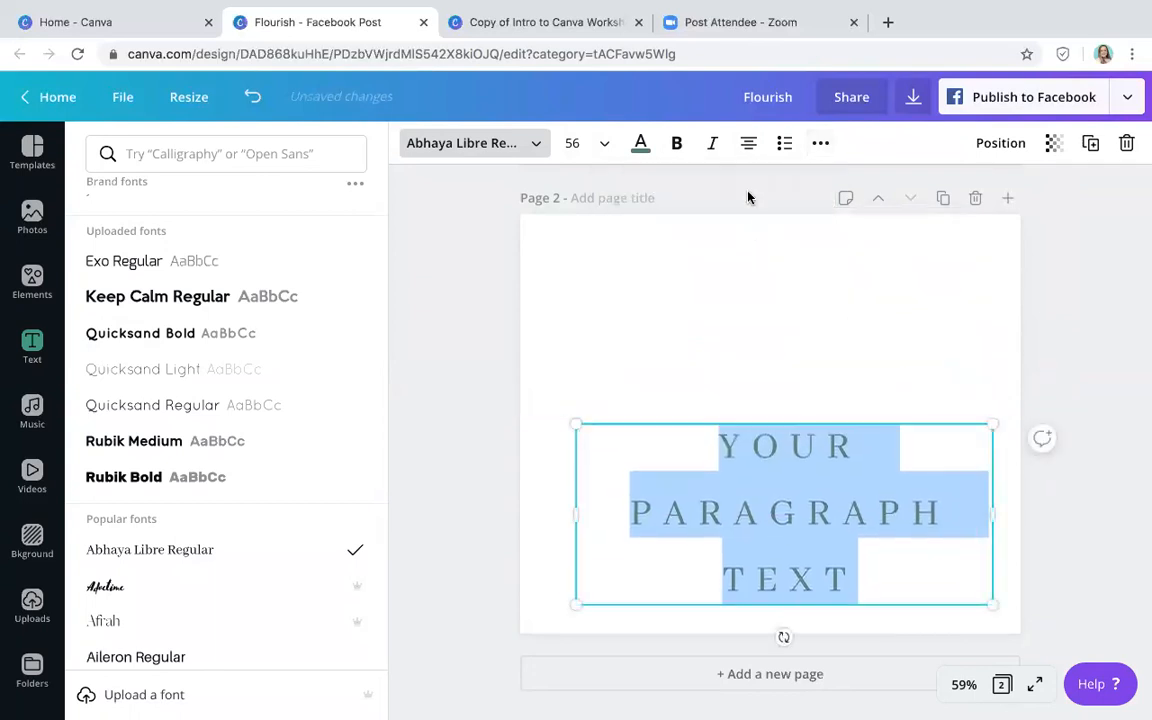
- Reduce the paragraph text's letter spacing to 189 and move its box back to the middle of page 2
click(820, 143)
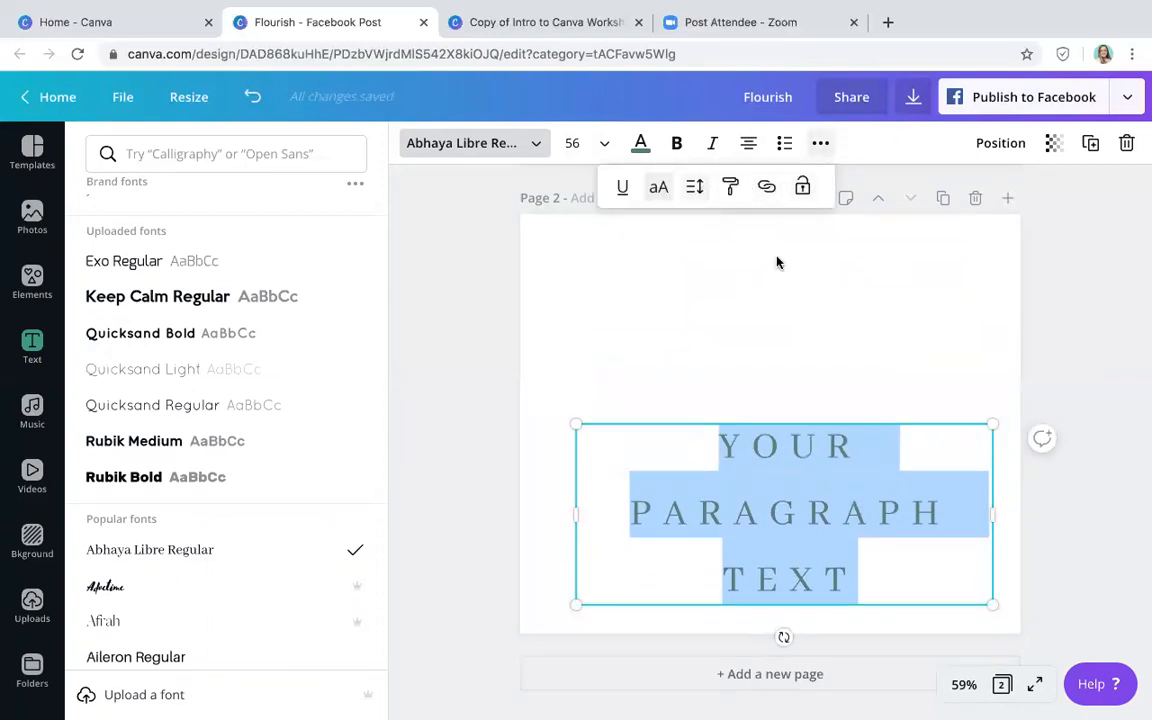
click(694, 186)
mouse_move(843, 240)
mouse_down()
mouse_move(818, 244)
mouse_move(830, 244)
mouse_up()
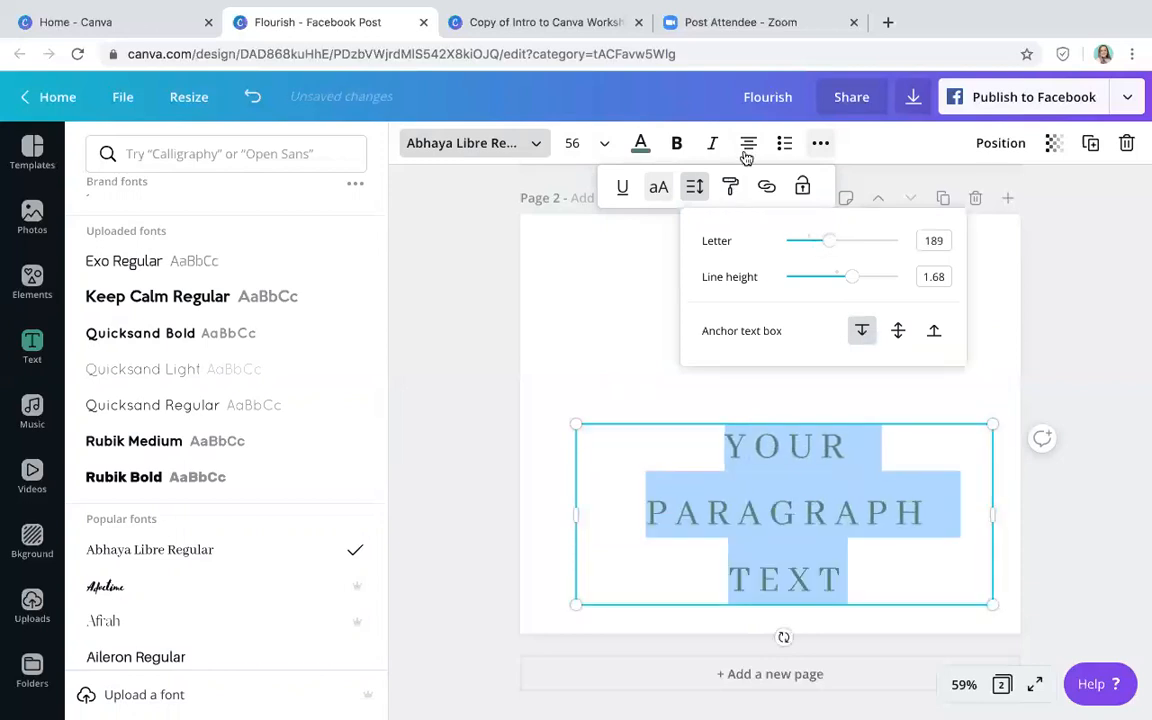
click(630, 342)
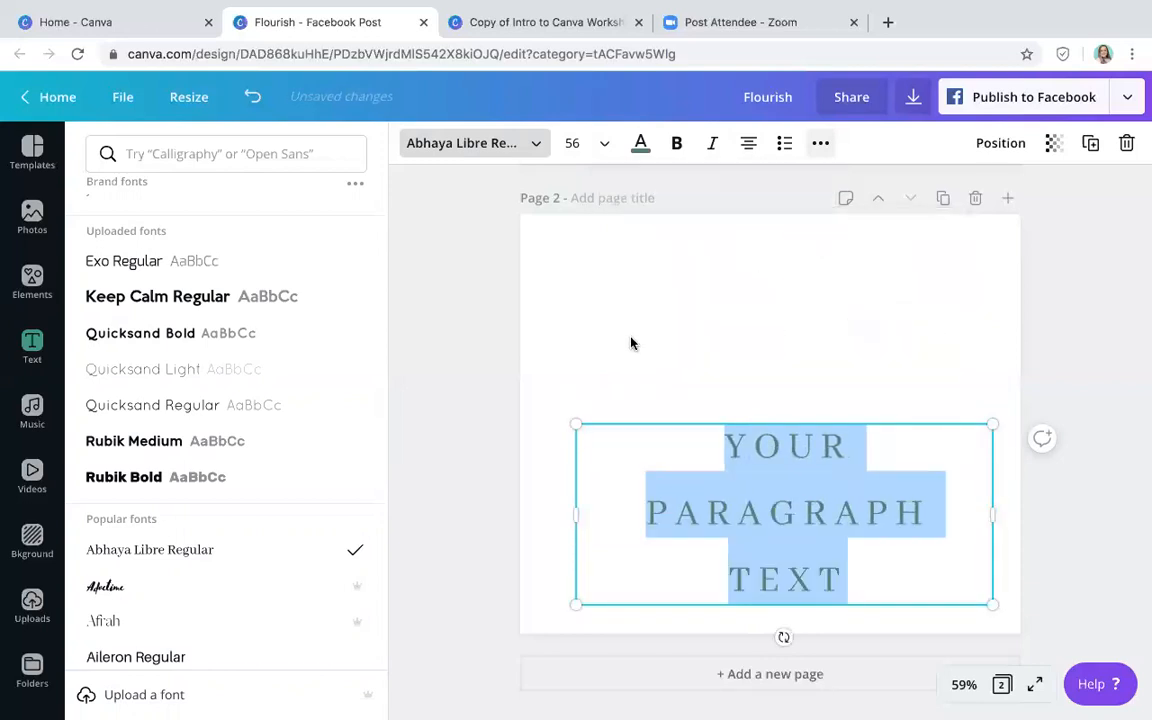
click(802, 446)
drag(802, 446, 800, 440)
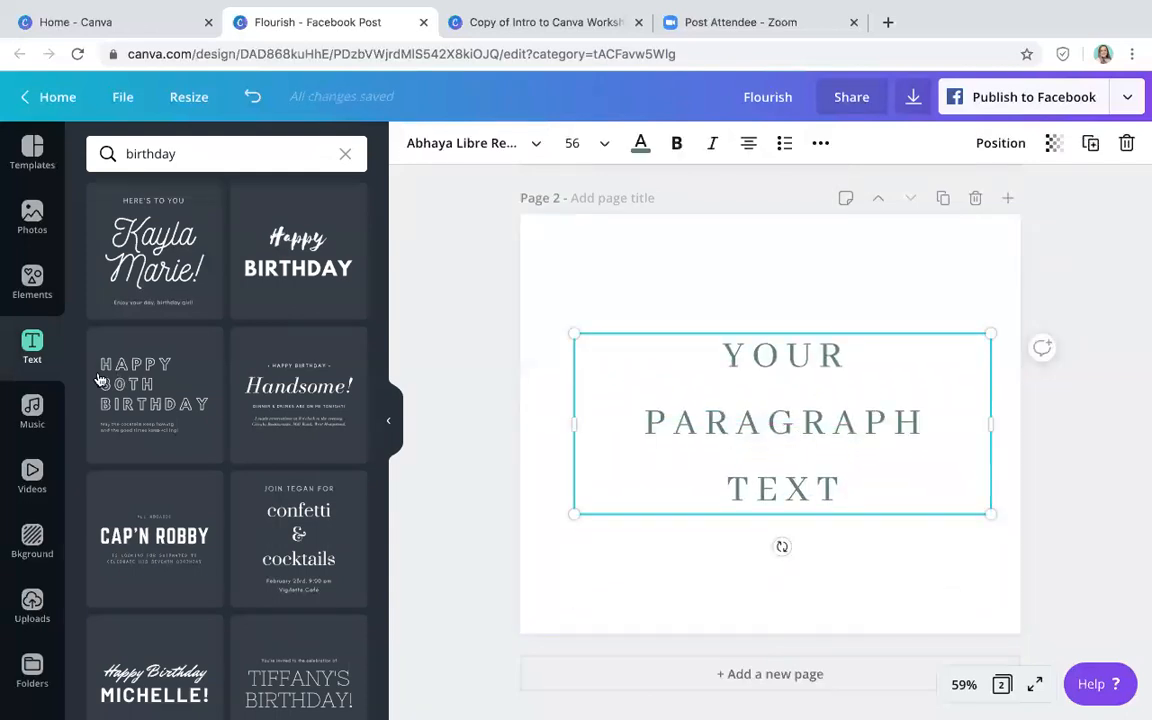
- Delete the paragraph text from page 2 and fill the page with the orange 0:06 video from the Backgrounds category
click(32, 412)
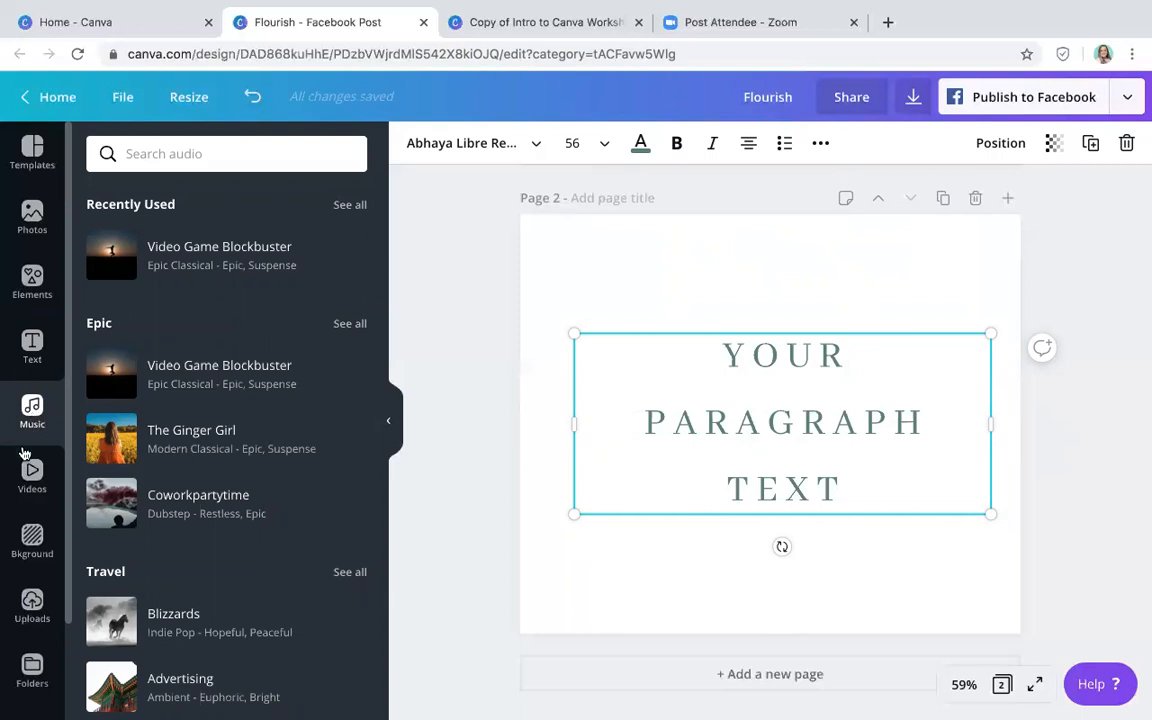
click(23, 478)
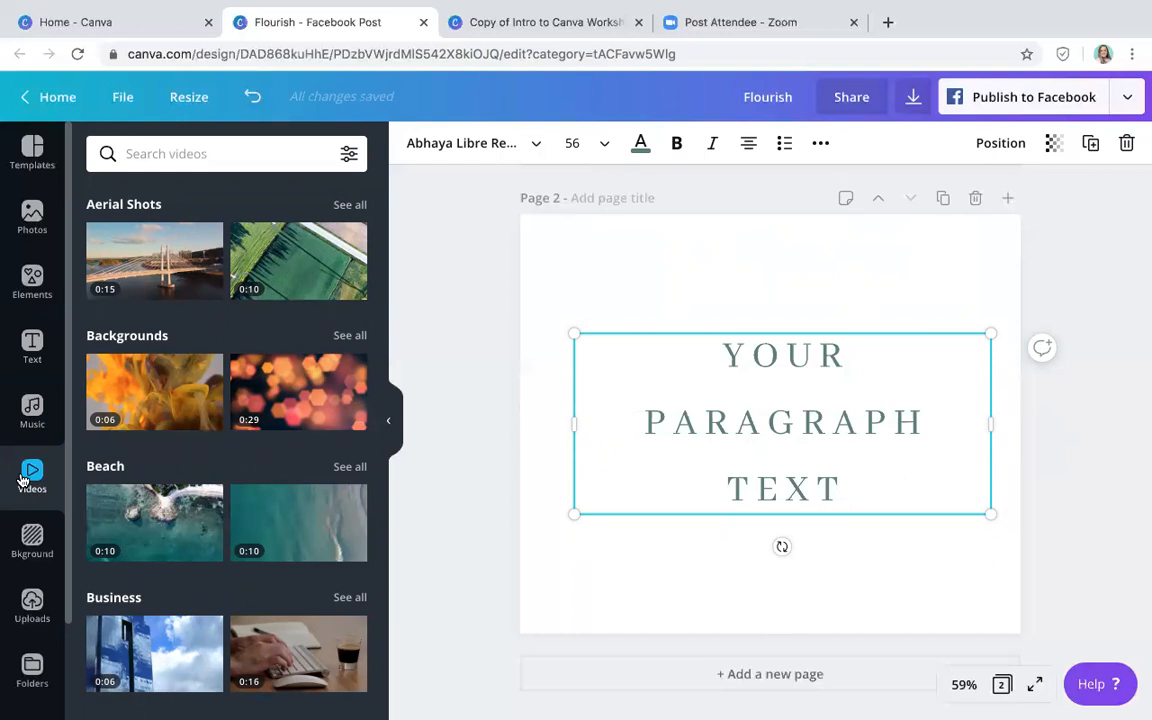
click(607, 338)
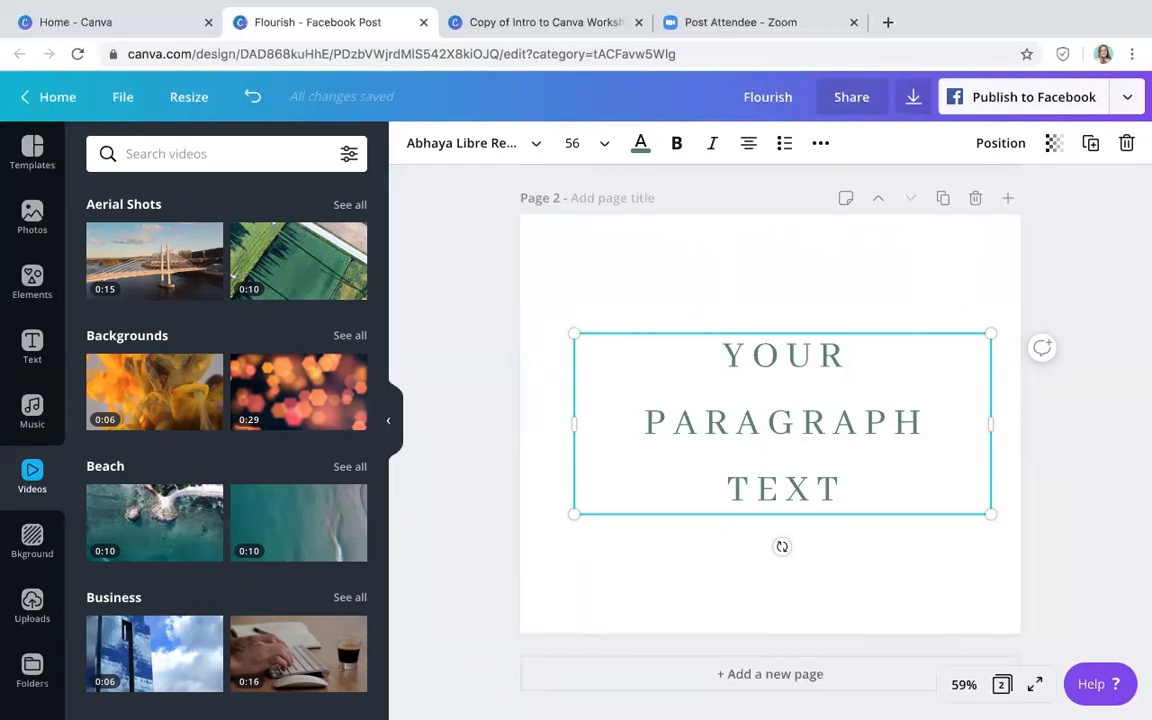
click(1126, 143)
drag(170, 398, 535, 237)
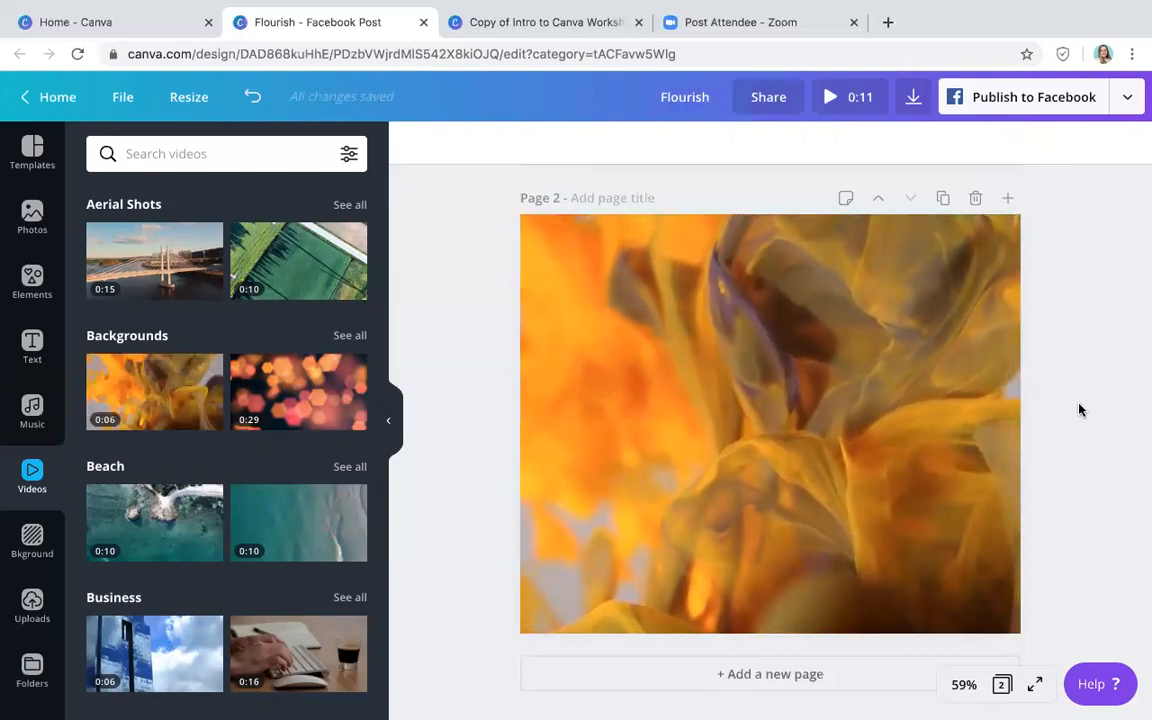
- Add the Happy Birthday text combination over the video on page 2, and delete the whole text group again
click(24, 352)
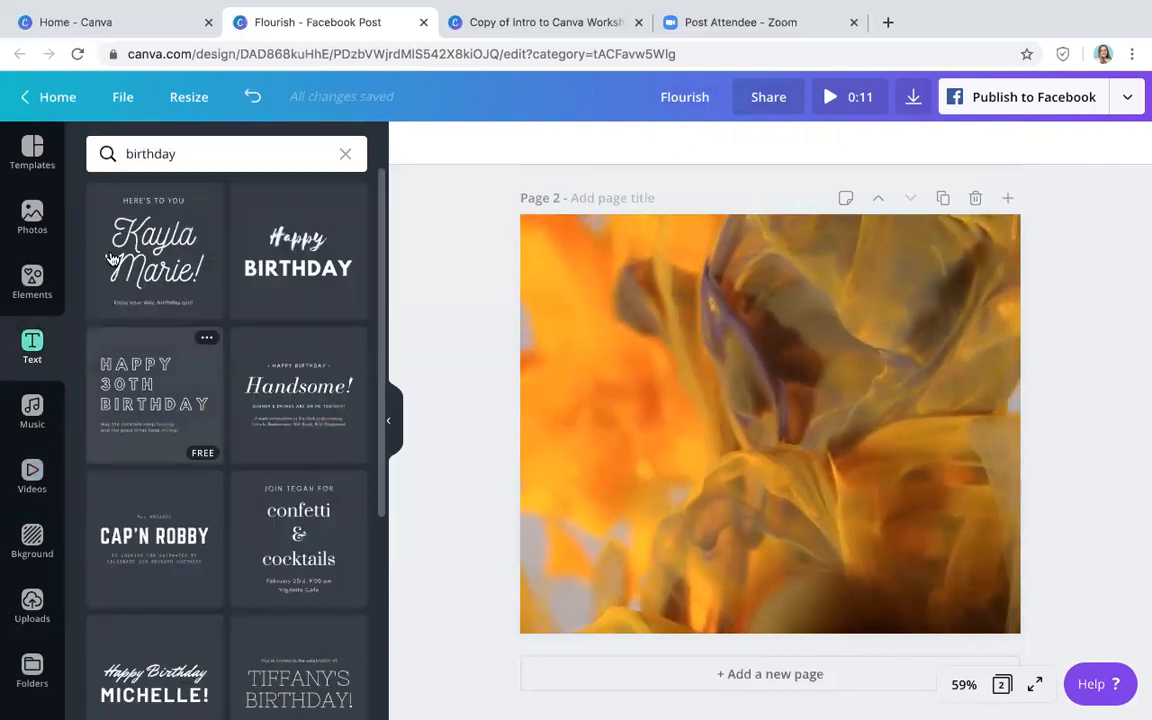
click(296, 270)
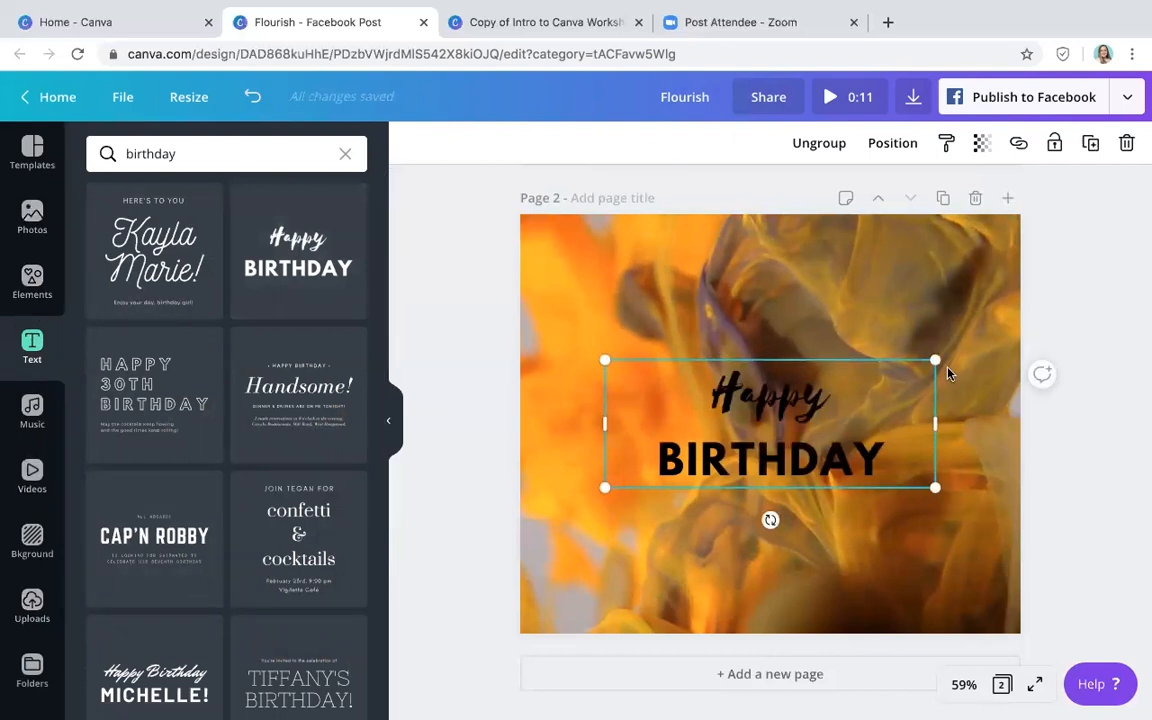
mouse_move(866, 390)
mouse_down()
mouse_move(869, 416)
mouse_move(869, 390)
mouse_up()
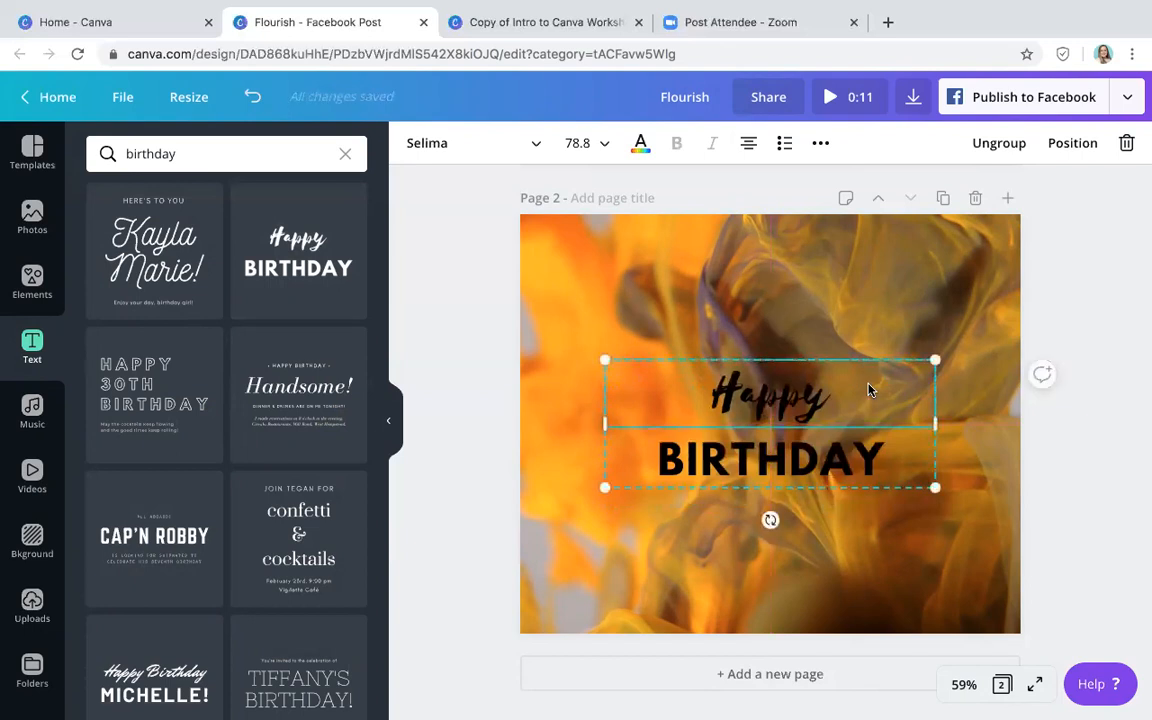
click(1126, 143)
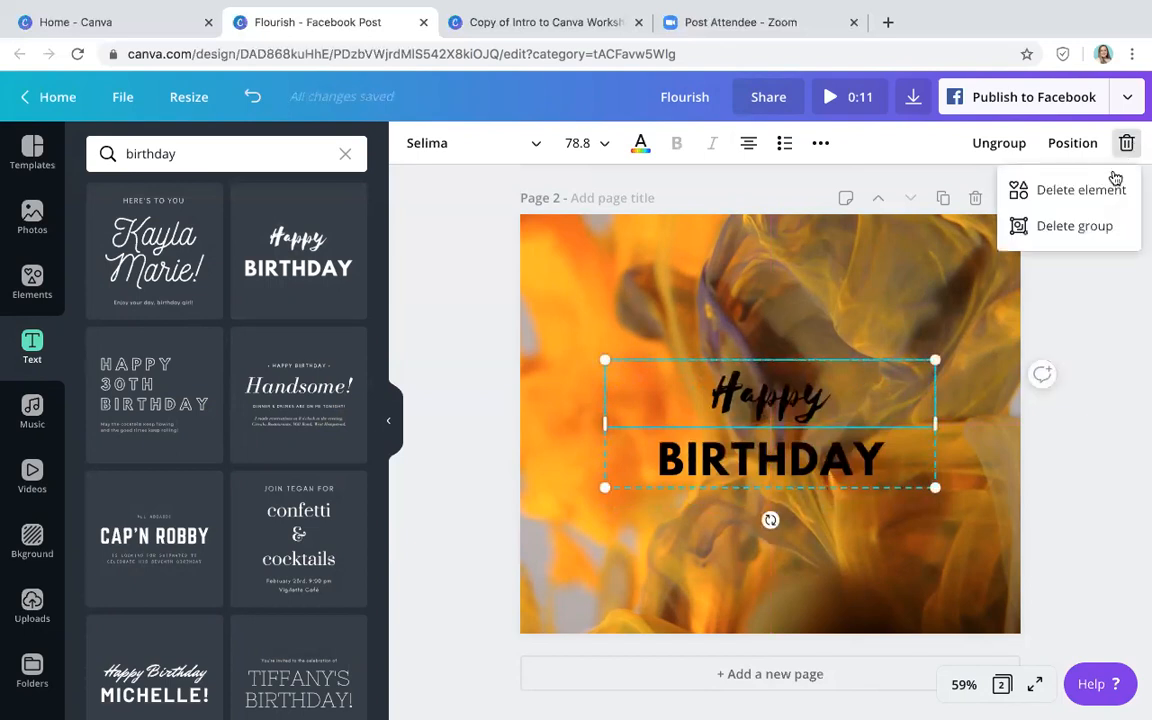
click(1078, 227)
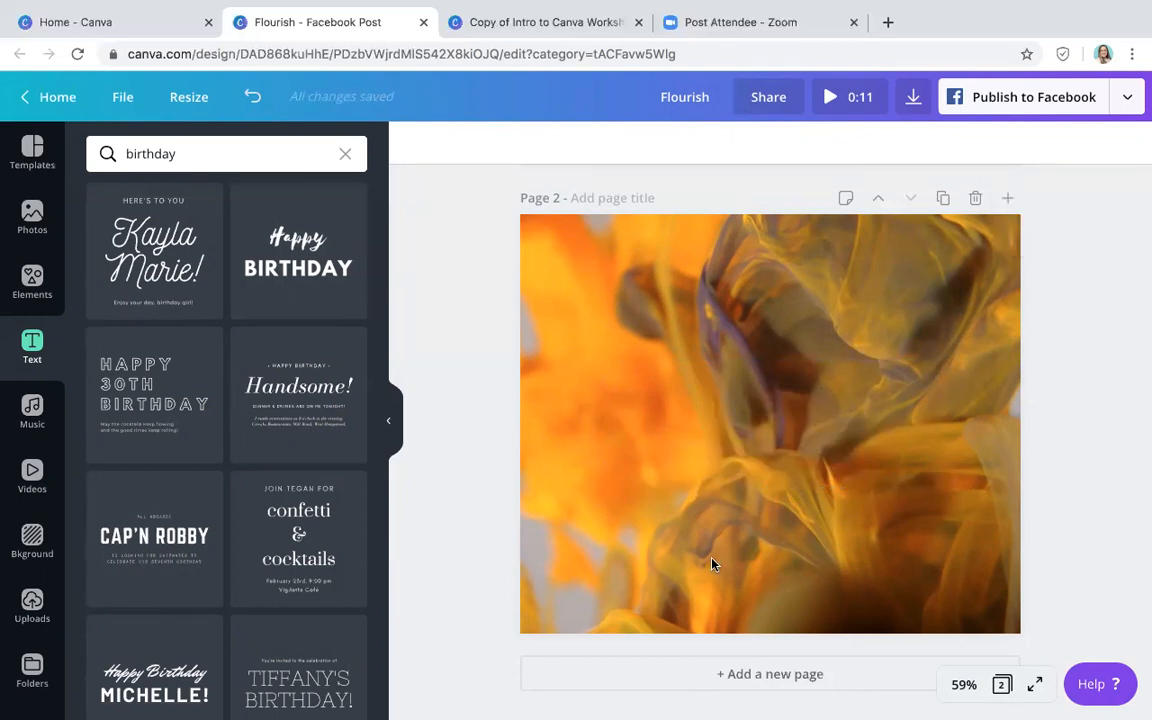
- Replace the video on page 2 with the pale pink wildflower-stem background from the Patterns category
click(33, 540)
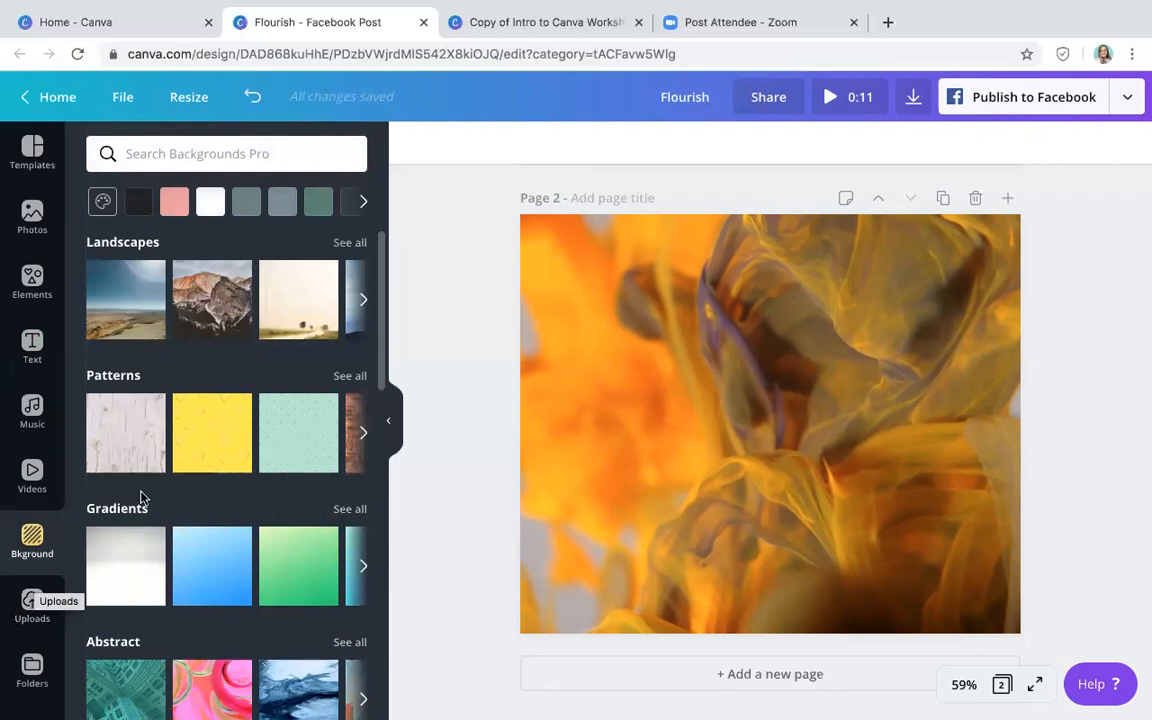
click(127, 430)
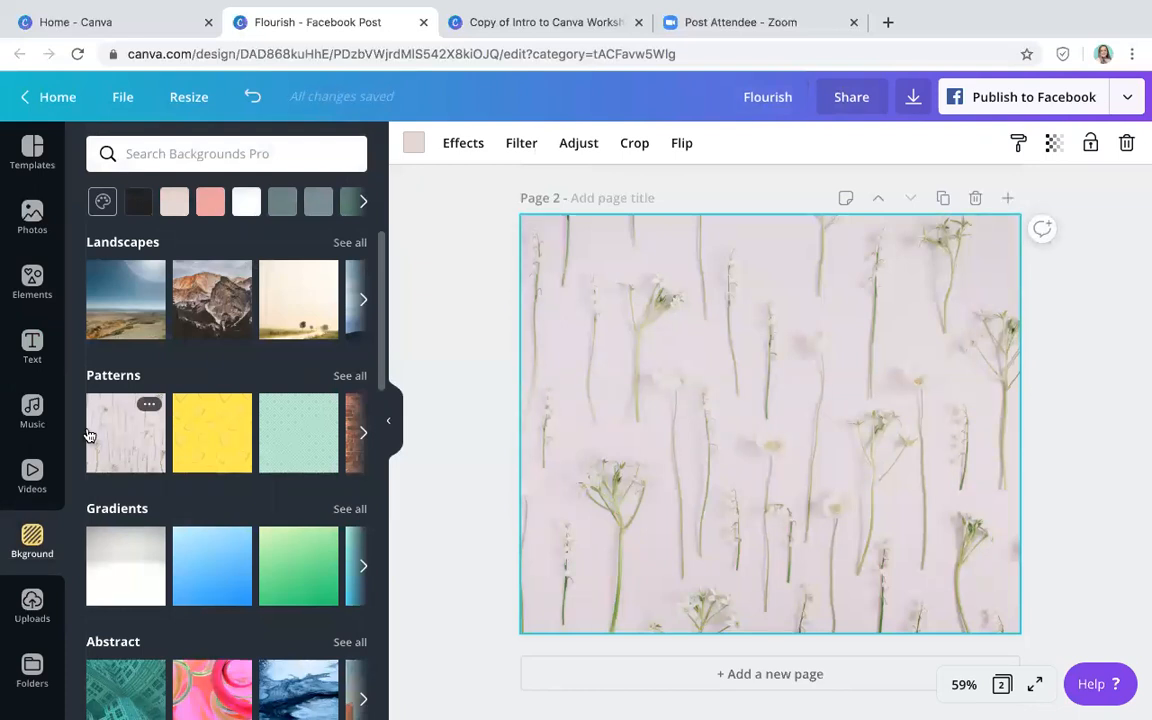
- Look over the uploaded images and the list of folders
click(32, 608)
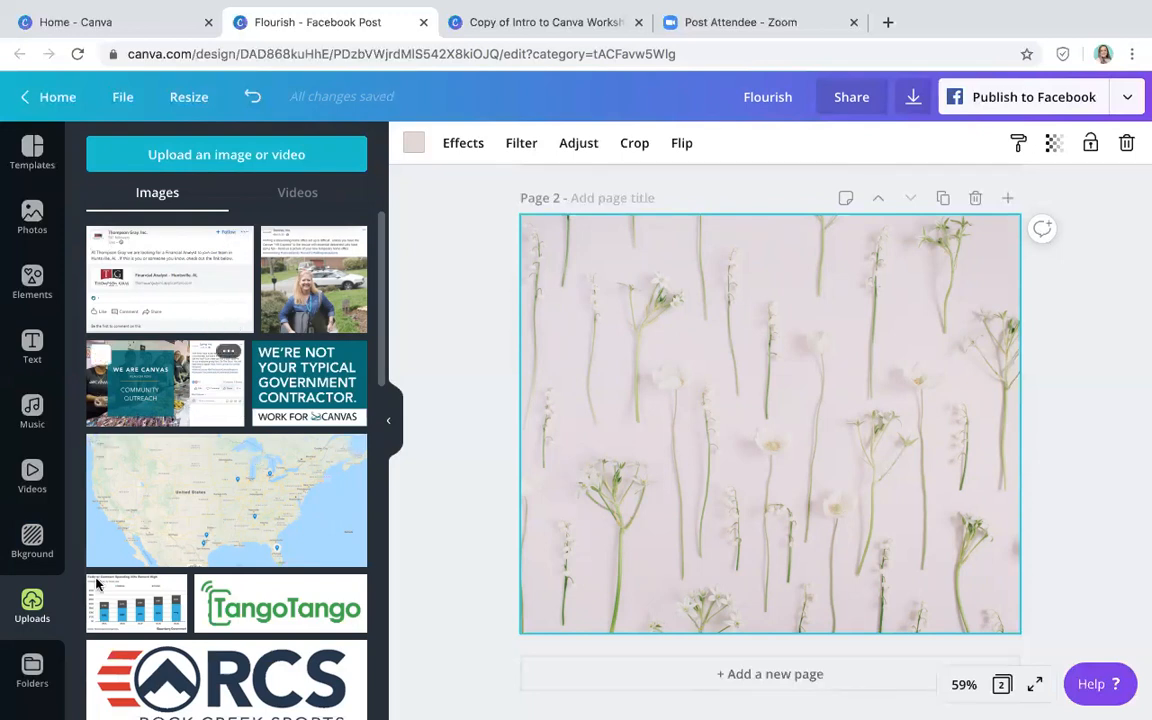
click(31, 670)
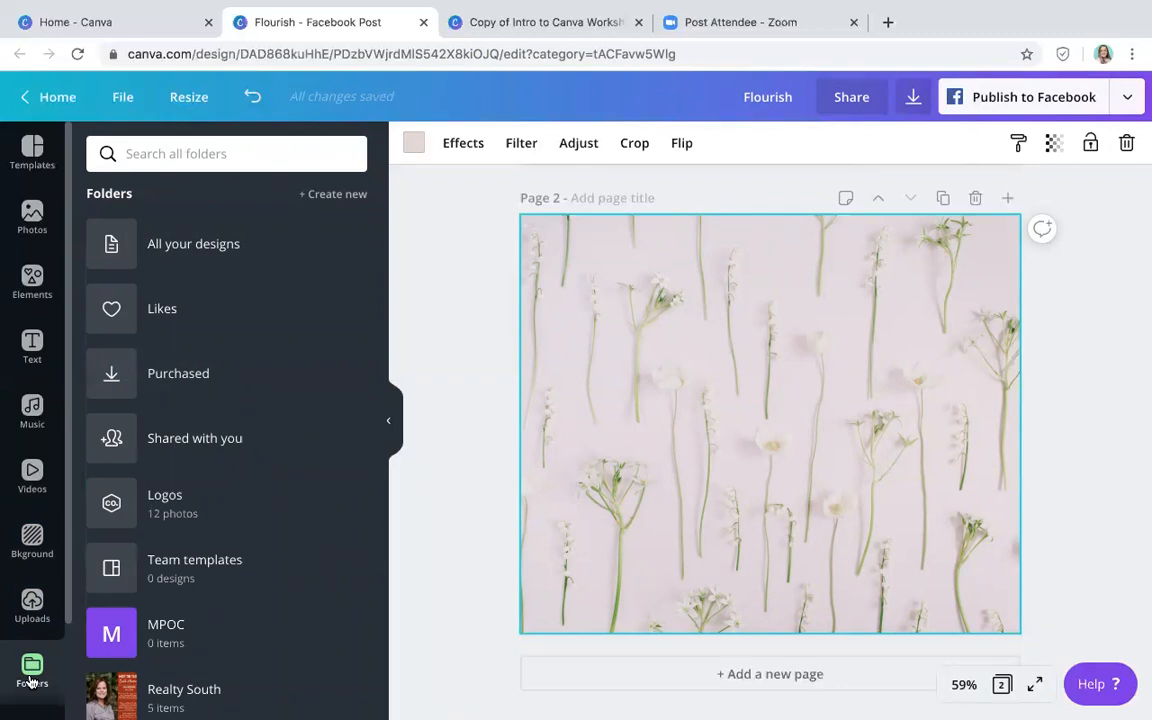
- Switch to the Copy of Intro to Canva Workshop design and show it full screen, advancing from Elements to the Apps, Integrations + Tools slide
mouse_move(540, 8)
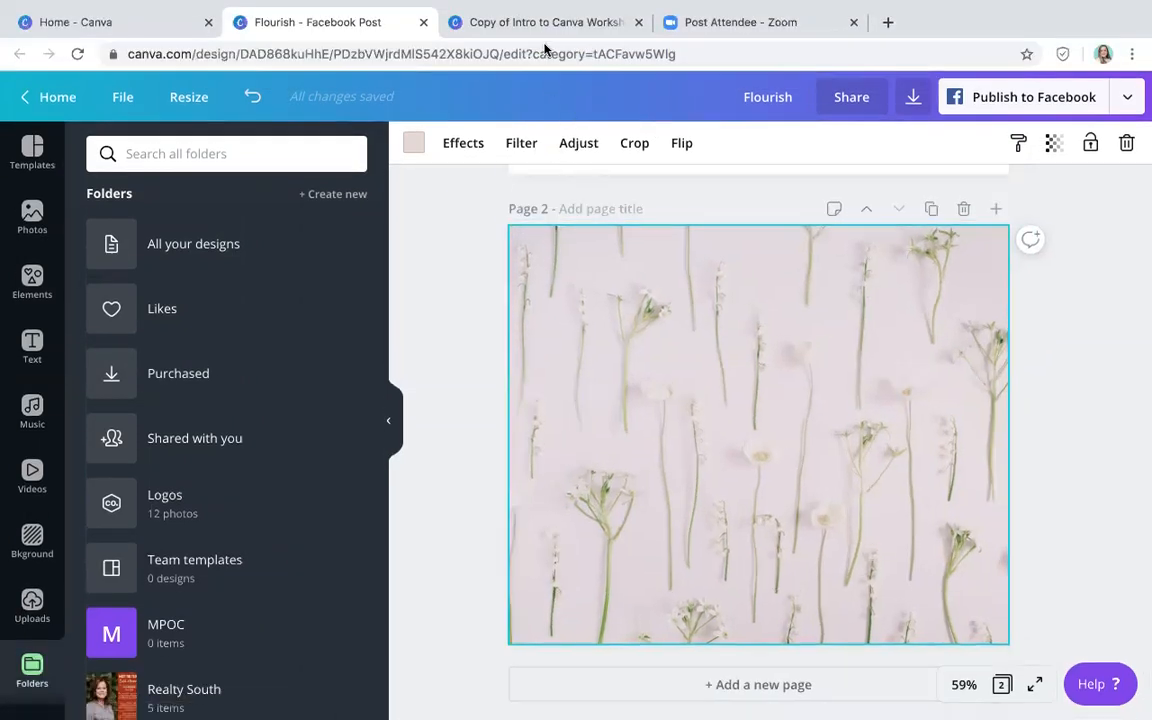
click(545, 22)
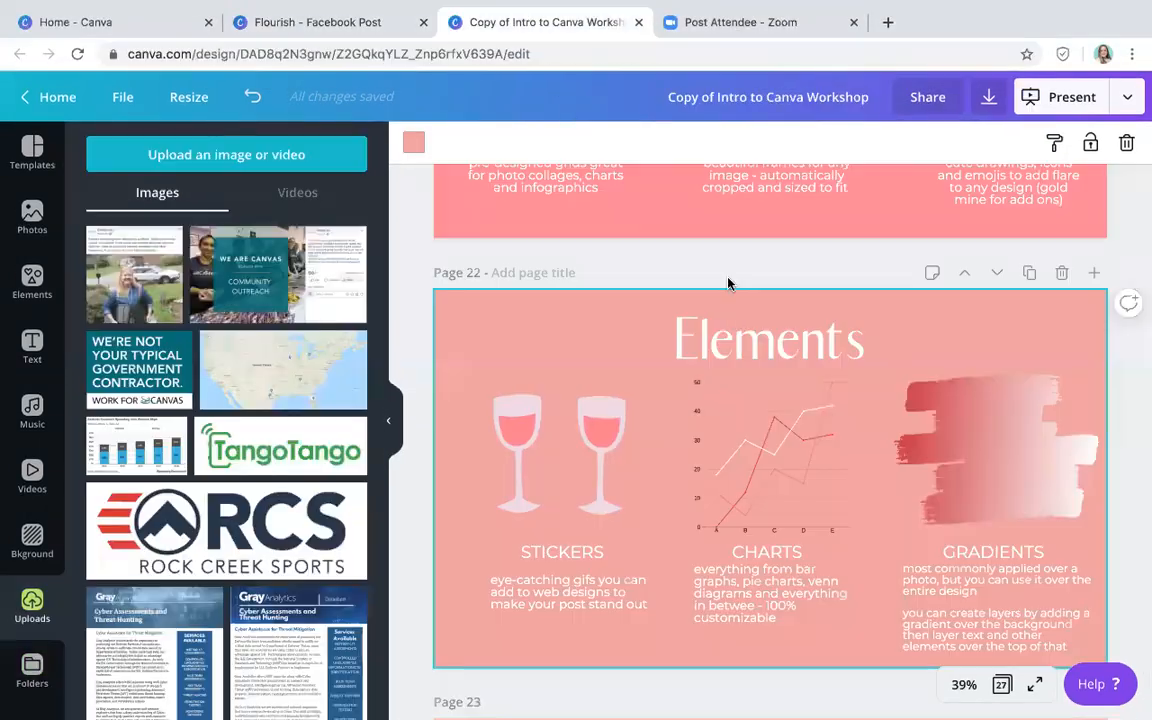
click(1034, 684)
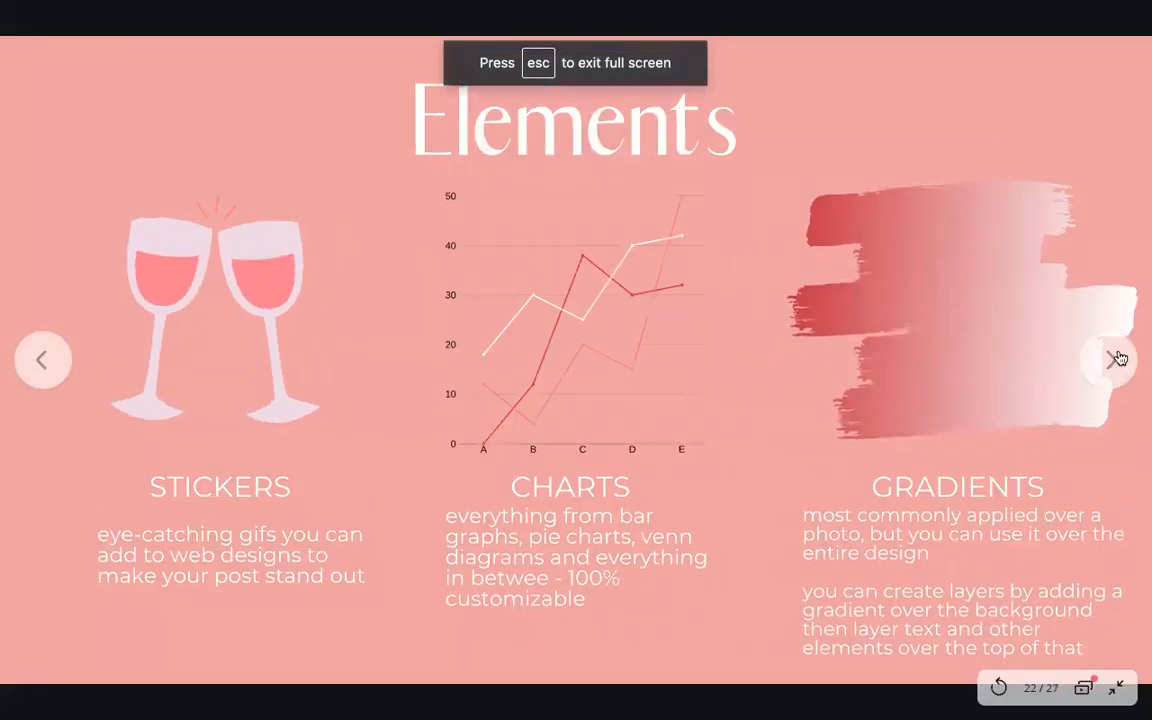
click(1115, 360)
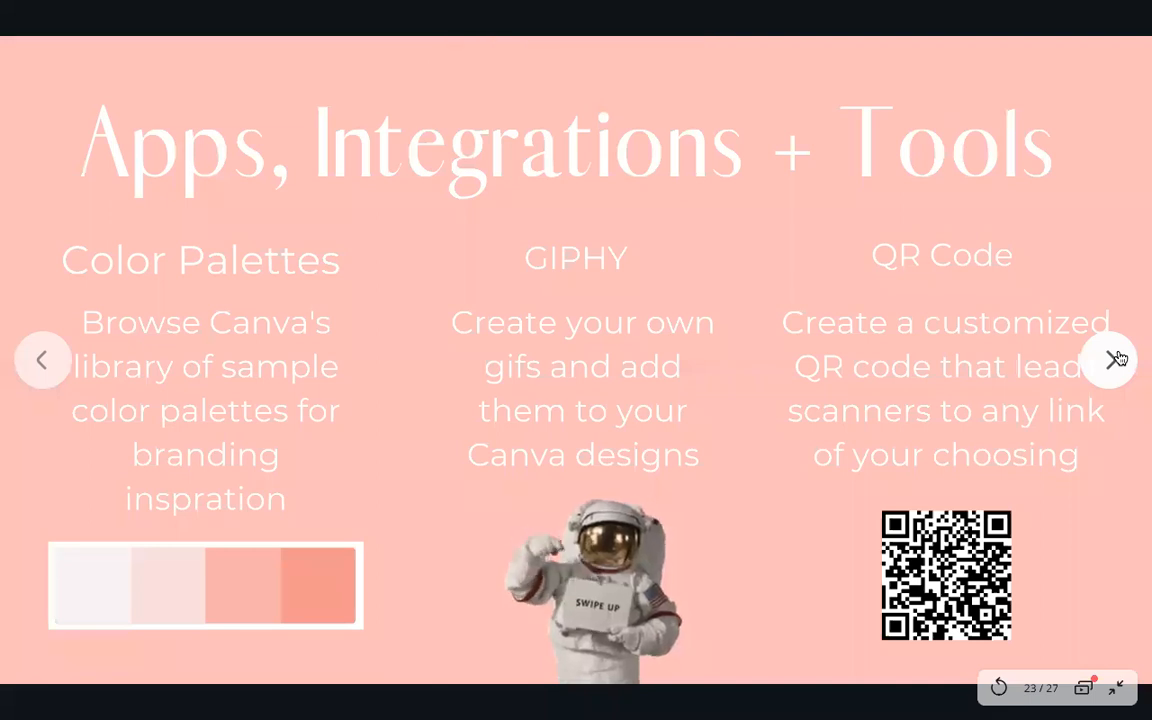
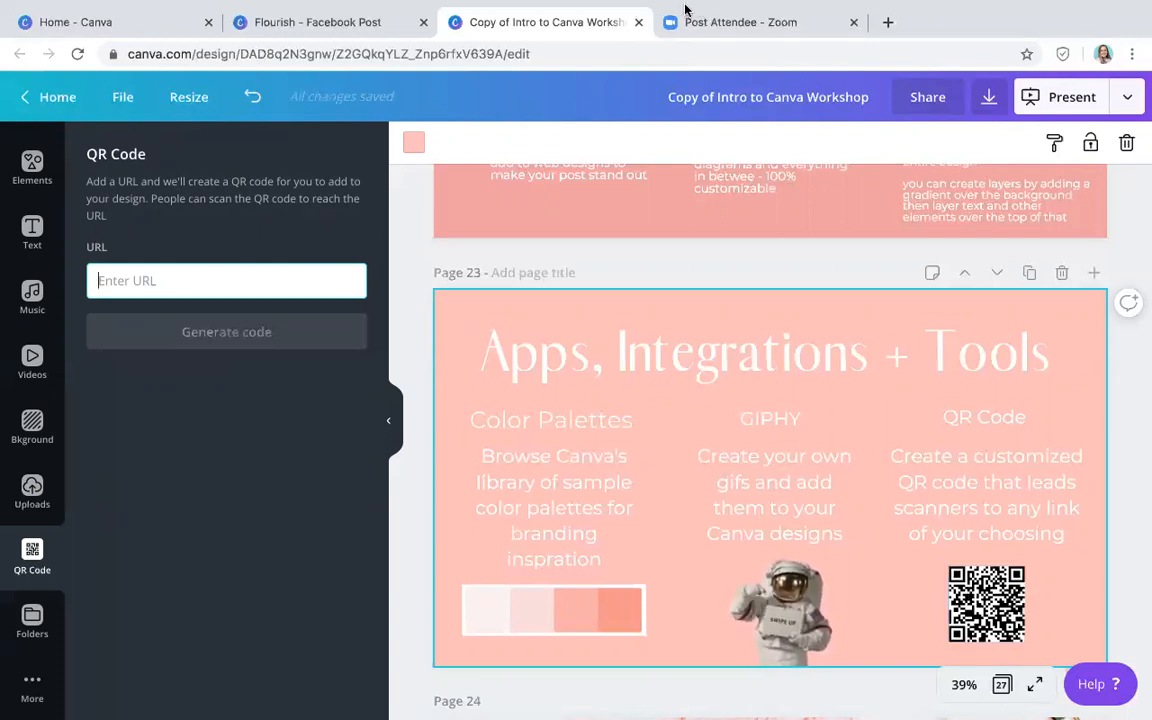
- Show the workshop slides full screen again and advance to the "Let's create your first design!" slide
mouse_move(445, 42)
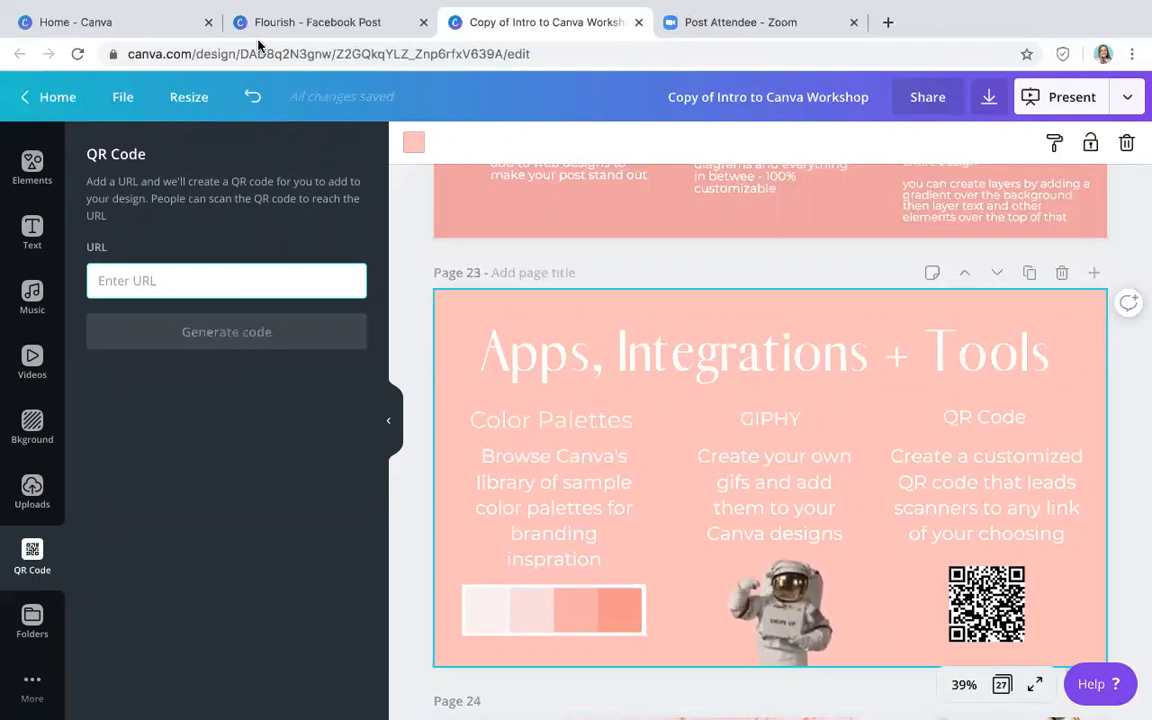
key(XF86AudioMute)
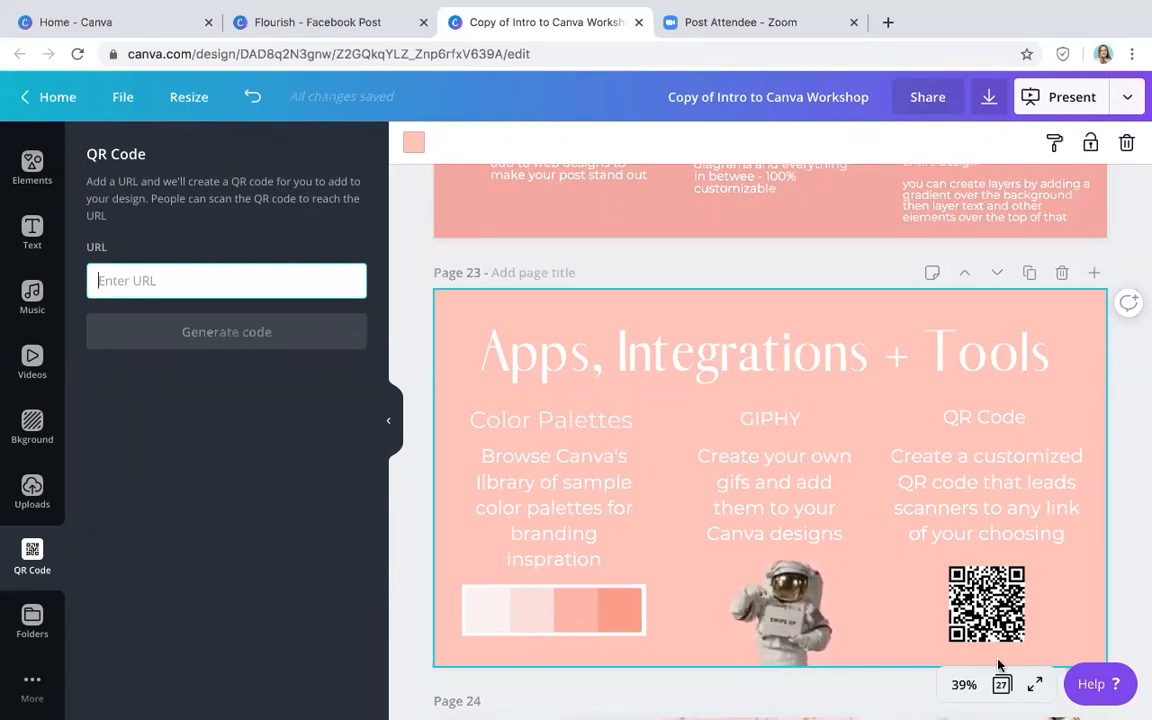
click(1035, 686)
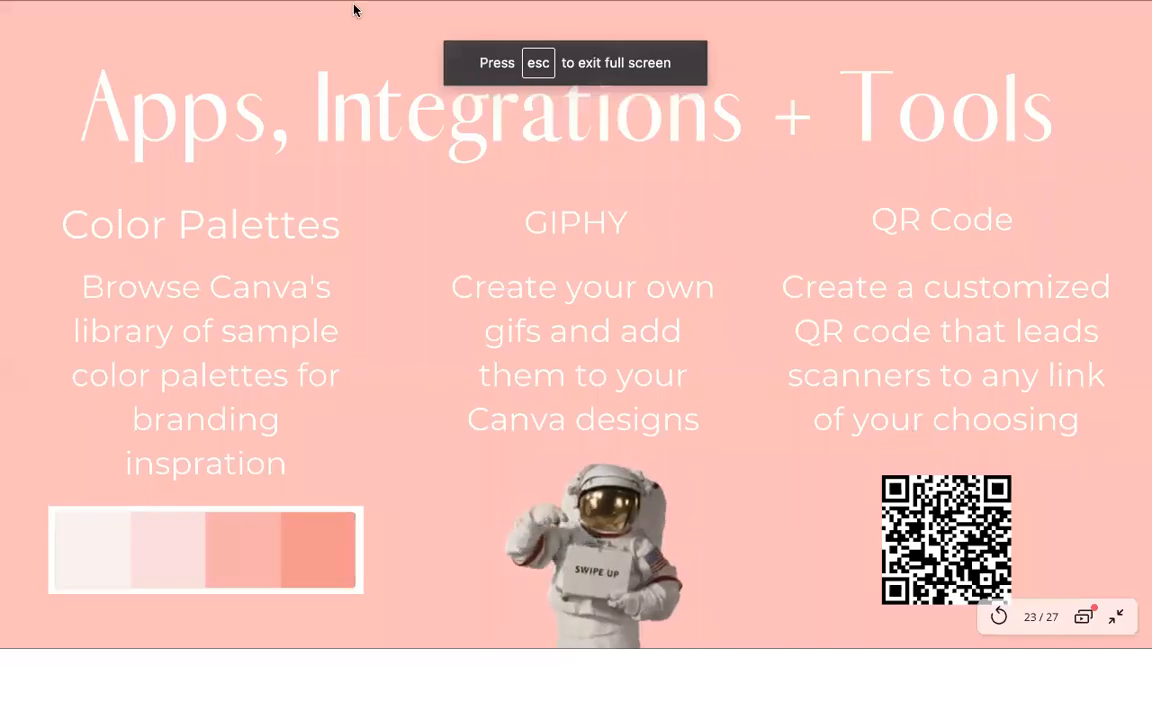
mouse_move(296, 31)
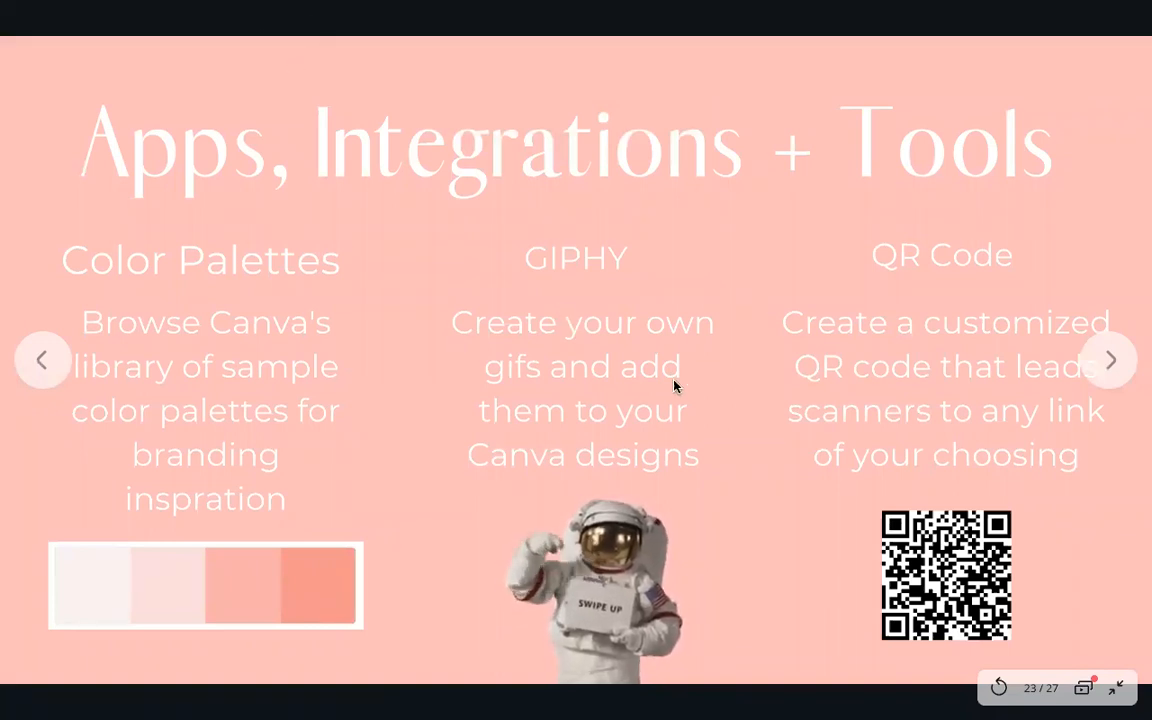
click(1114, 360)
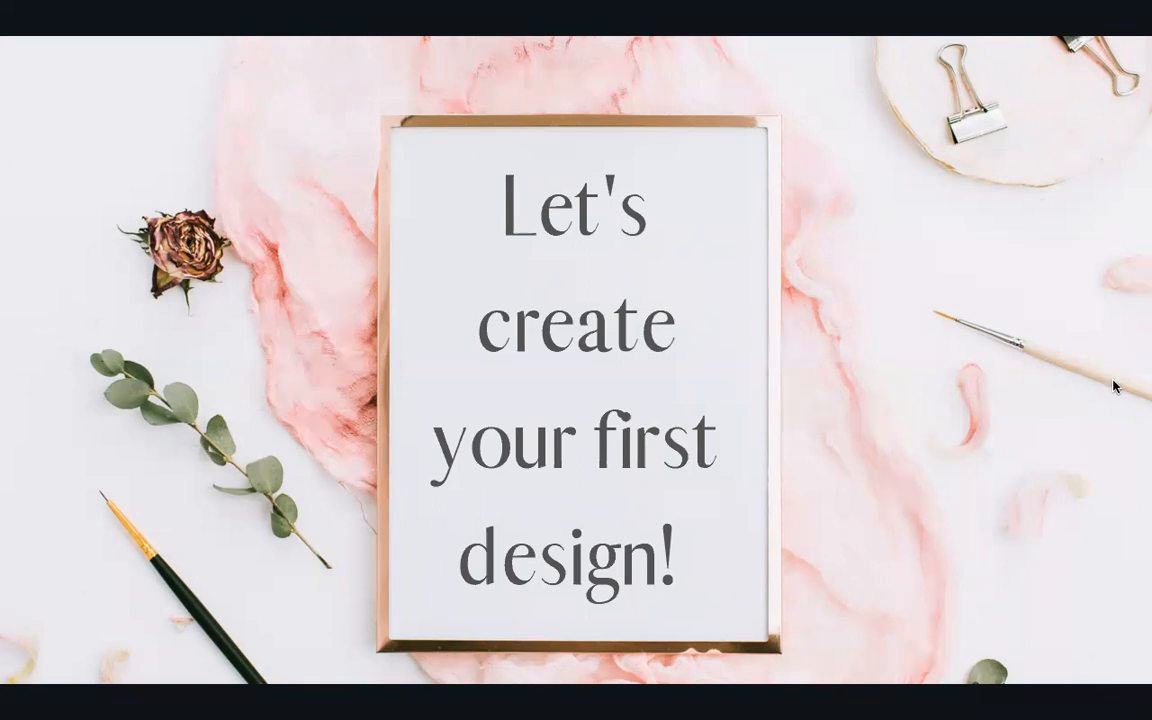
- Advance the presentation to the TA-DA! slide and leave the full-screen view
click(1122, 387)
mouse_move(1113, 404)
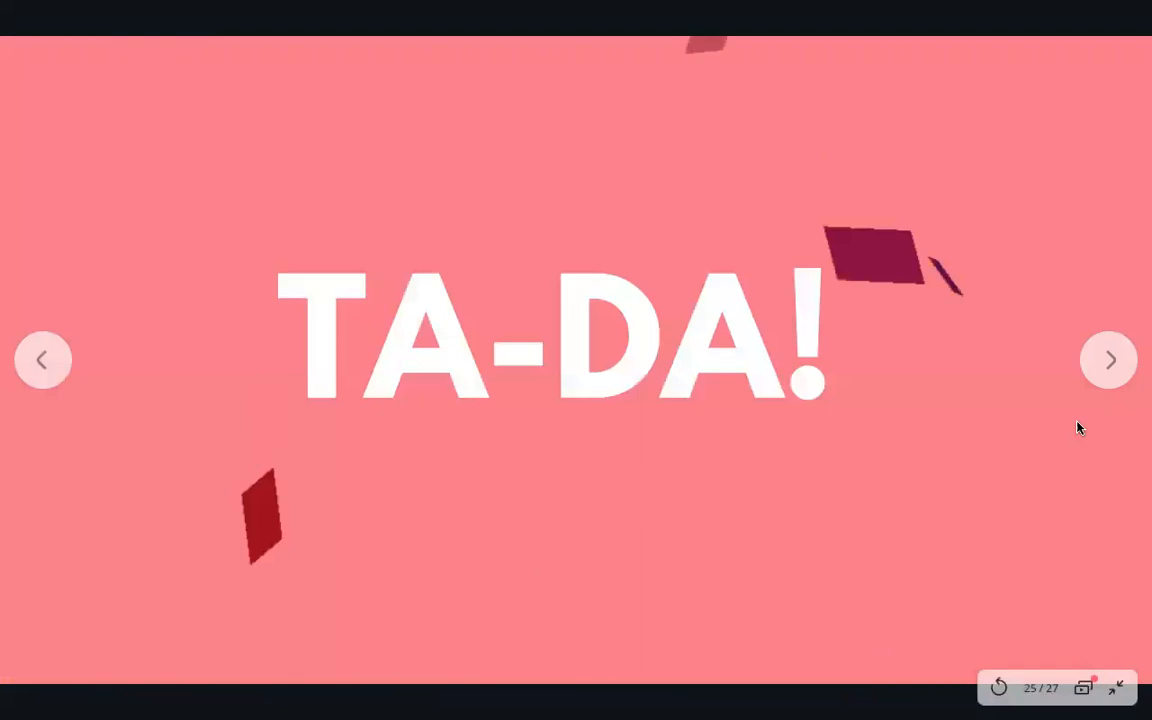
click(1116, 686)
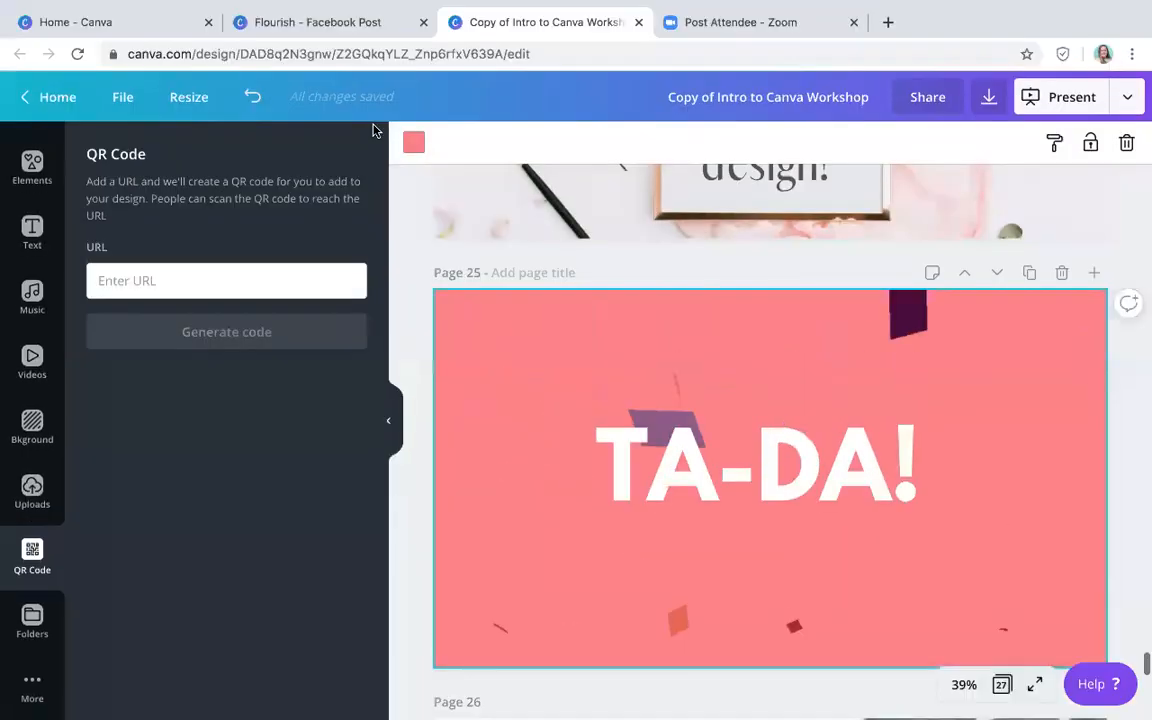
- Return to the Canva home page and create a blank Instagram Post design
mouse_move(432, 8)
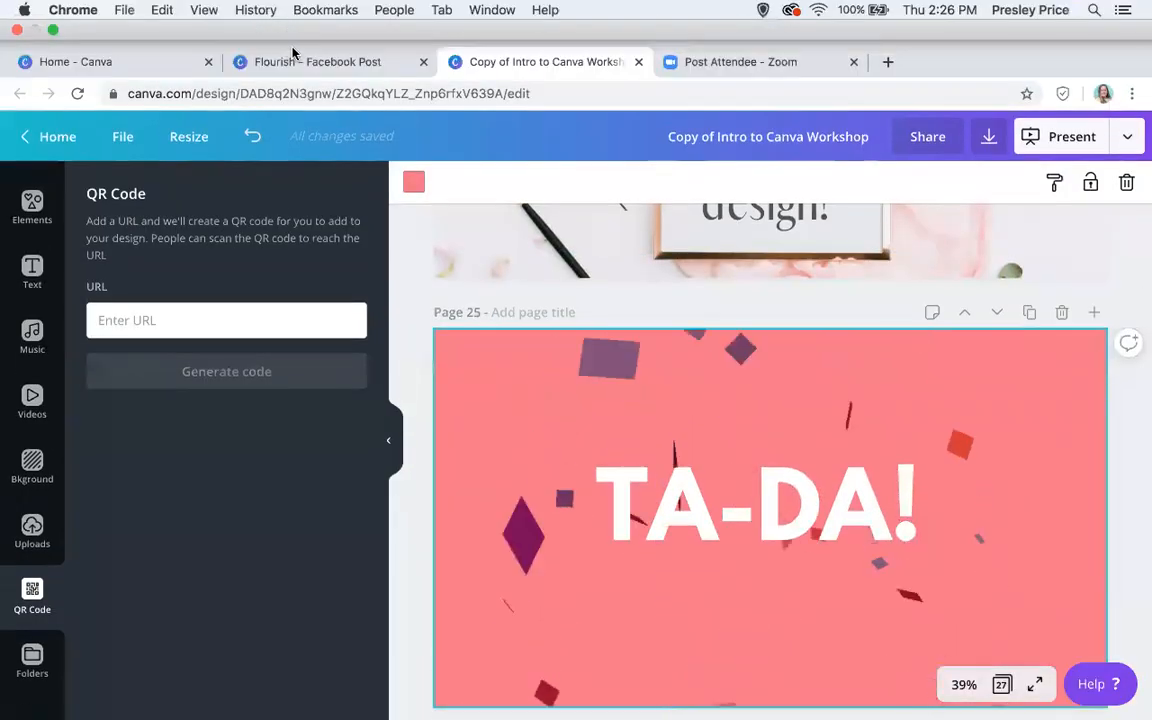
click(296, 62)
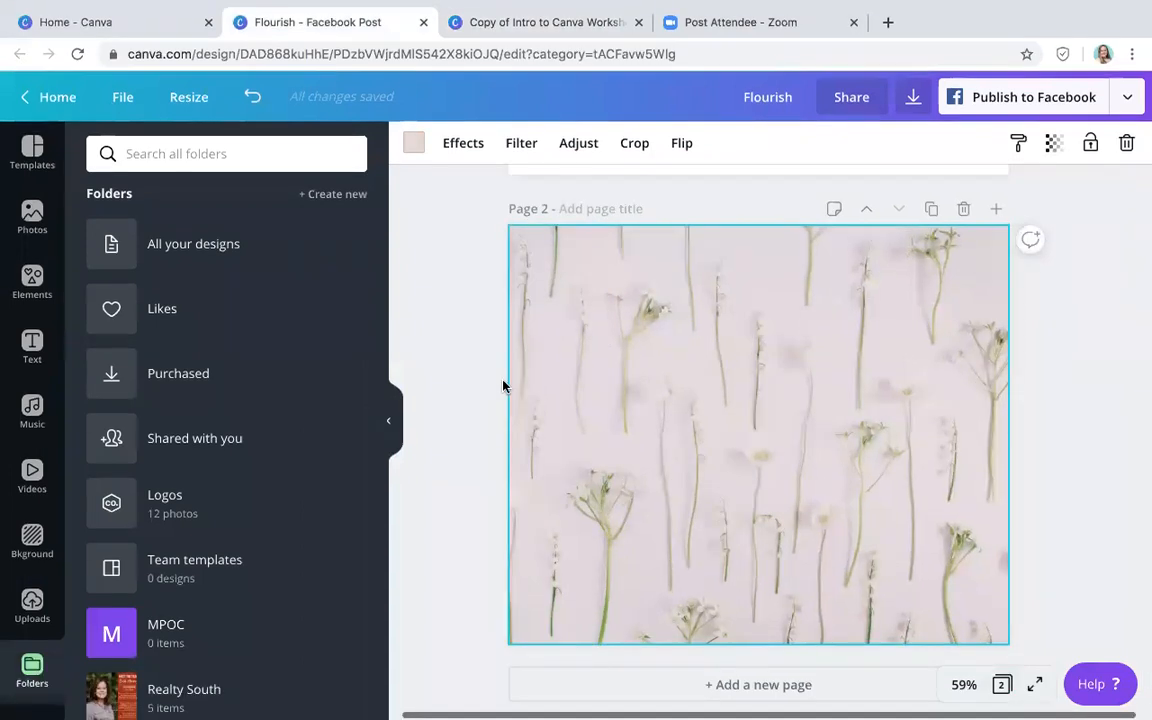
click(128, 22)
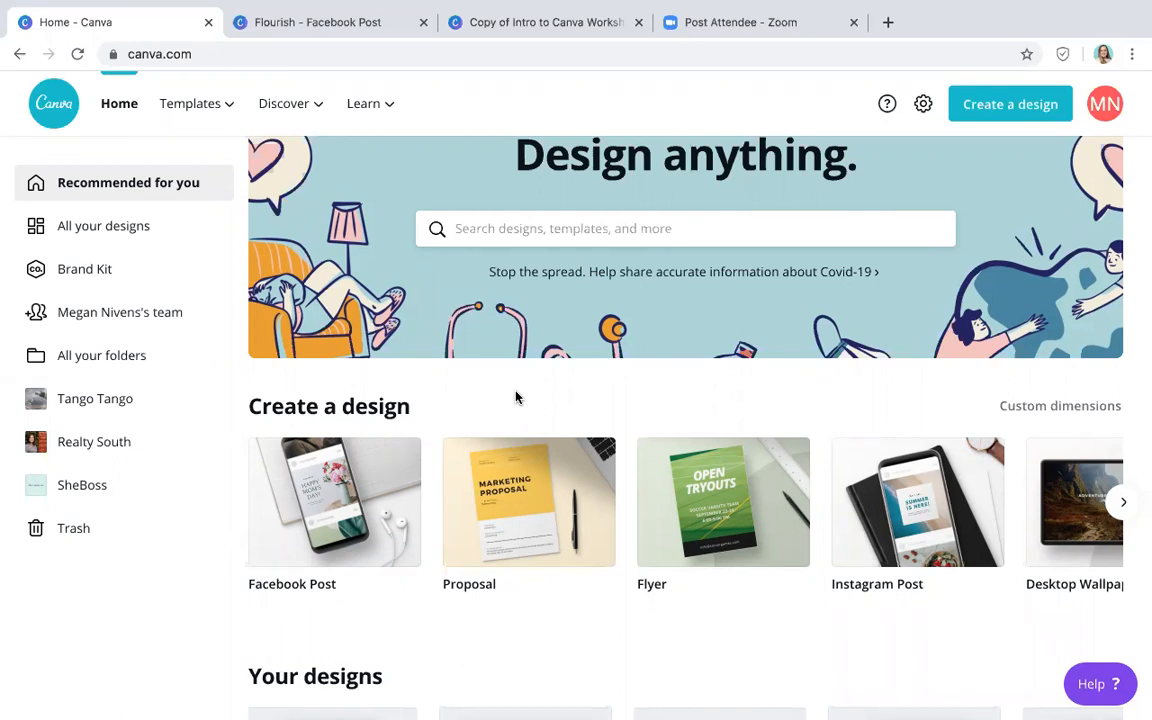
click(922, 497)
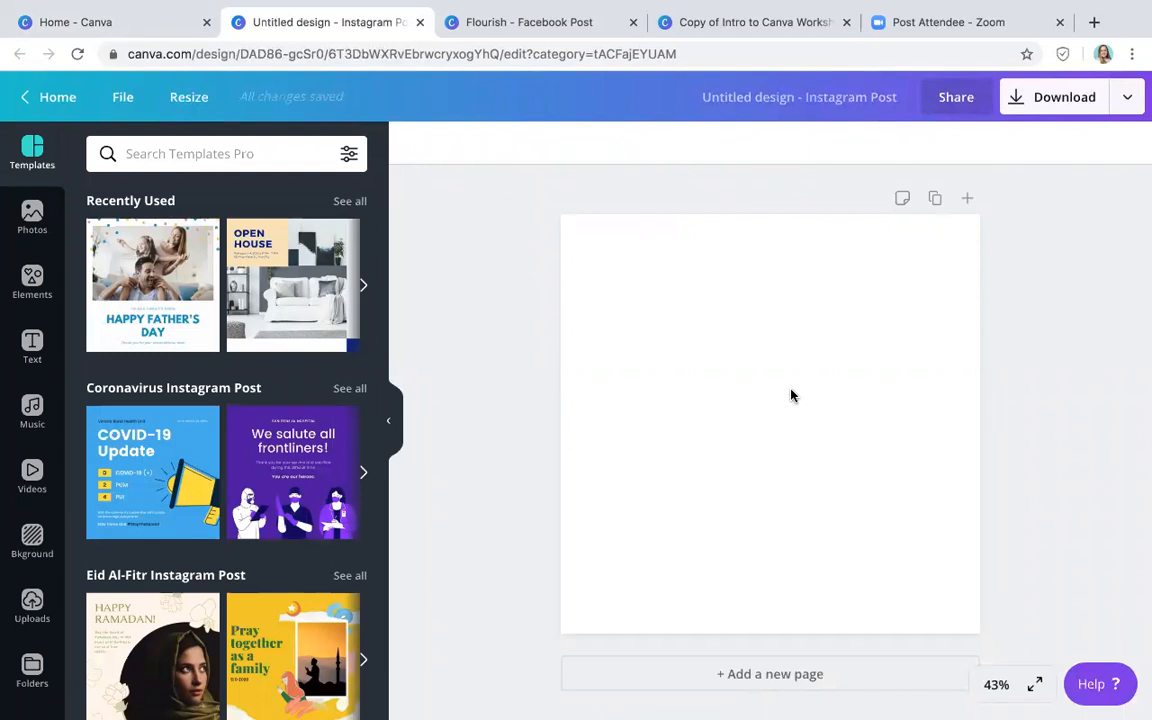
- Show the print bleed on the blank page, hide it again, and look over the resize options
click(115, 95)
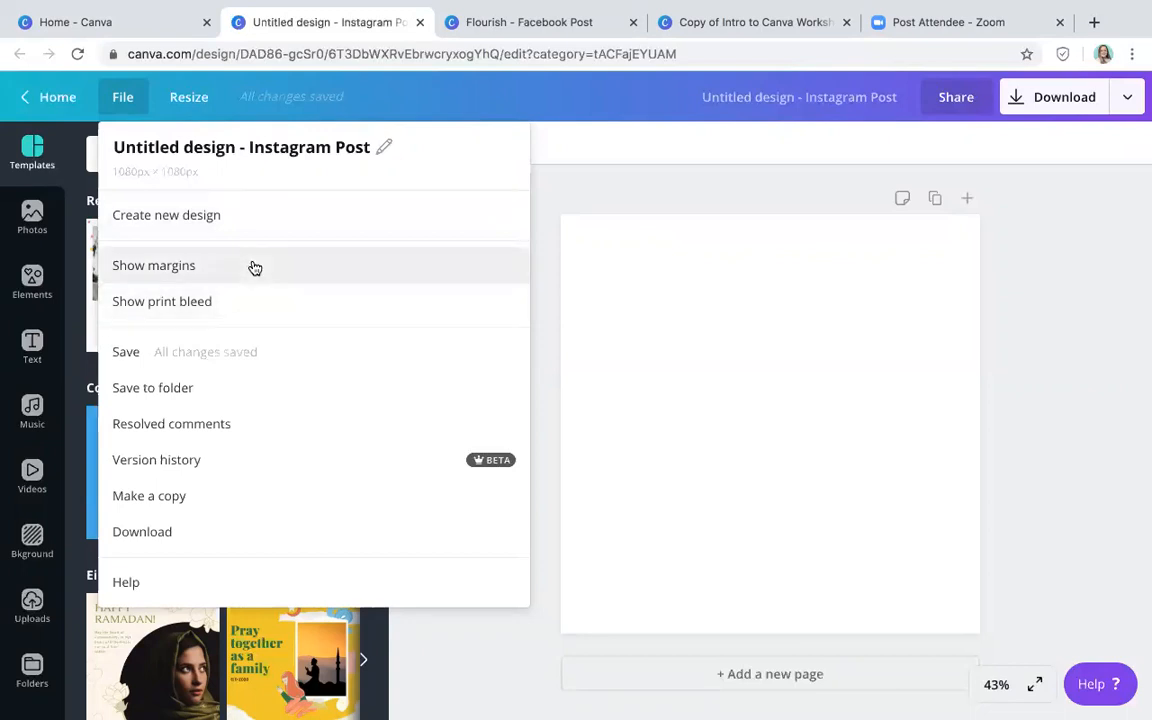
click(267, 301)
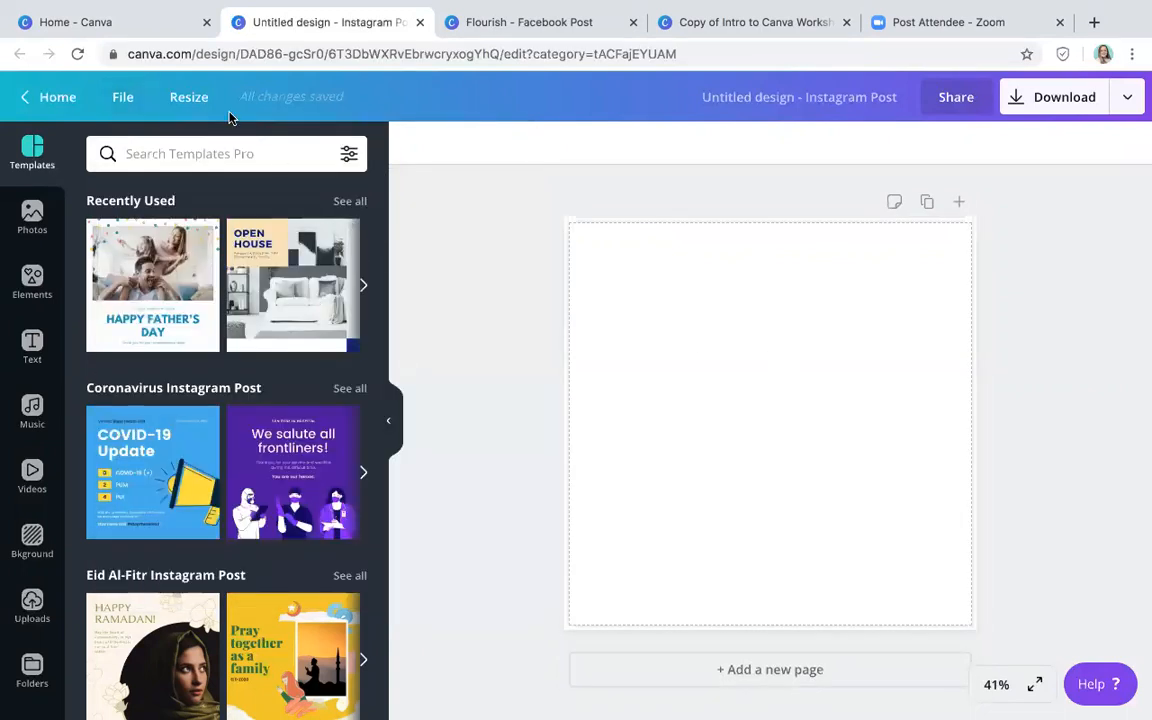
click(124, 97)
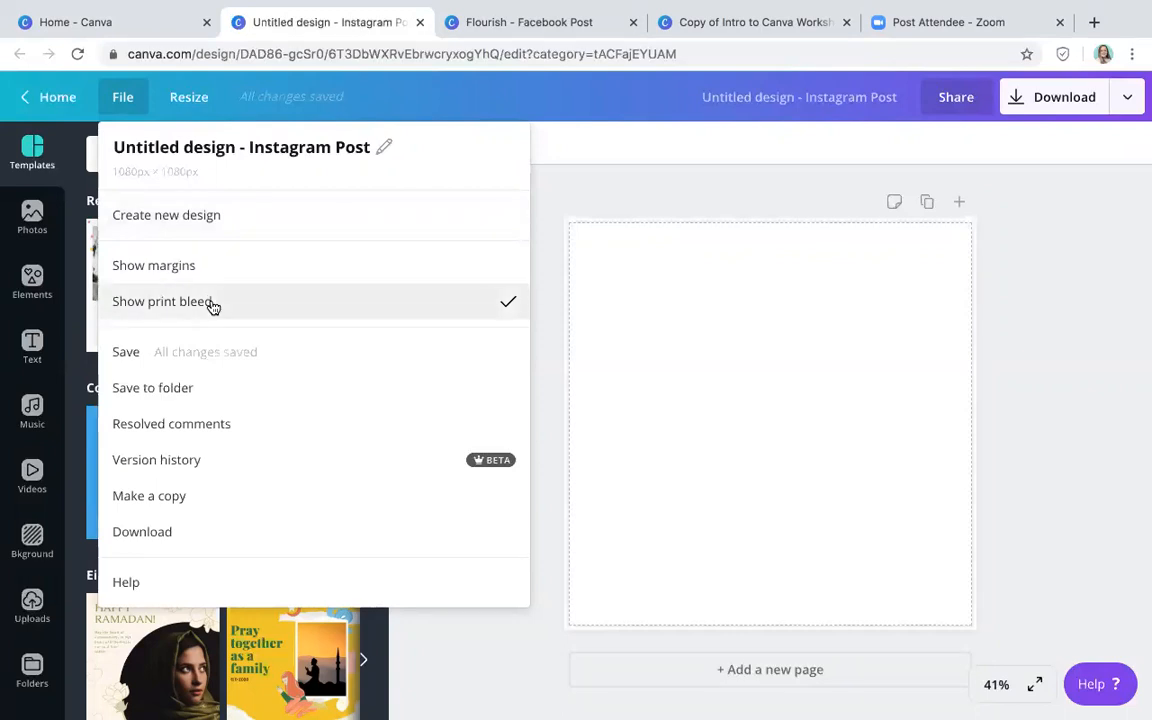
click(212, 306)
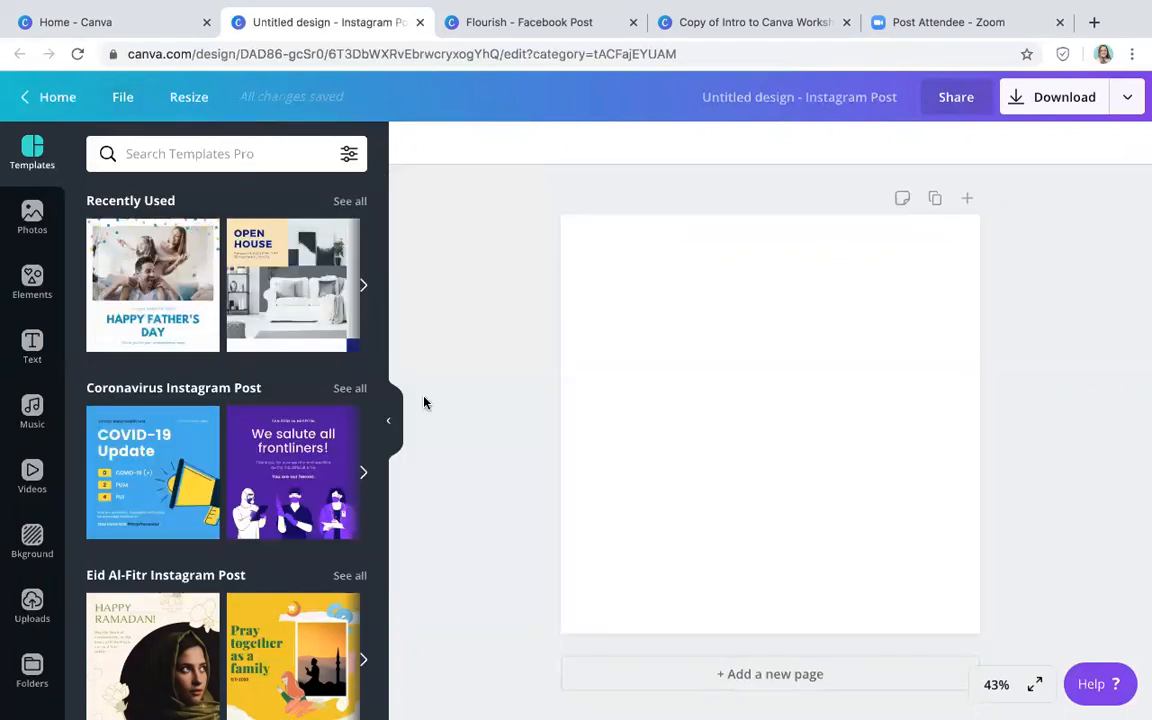
click(184, 100)
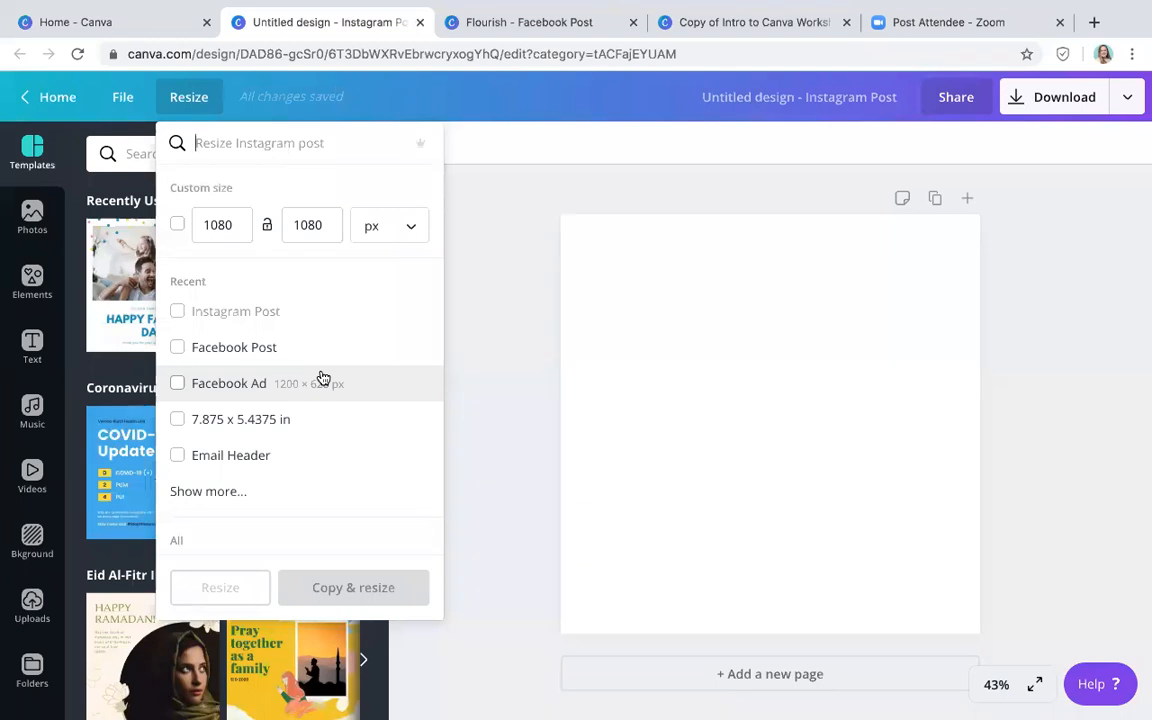
click(630, 350)
- Apply the COVID-19 Update template, trying undo and redo on it, and delete its blue background
click(127, 460)
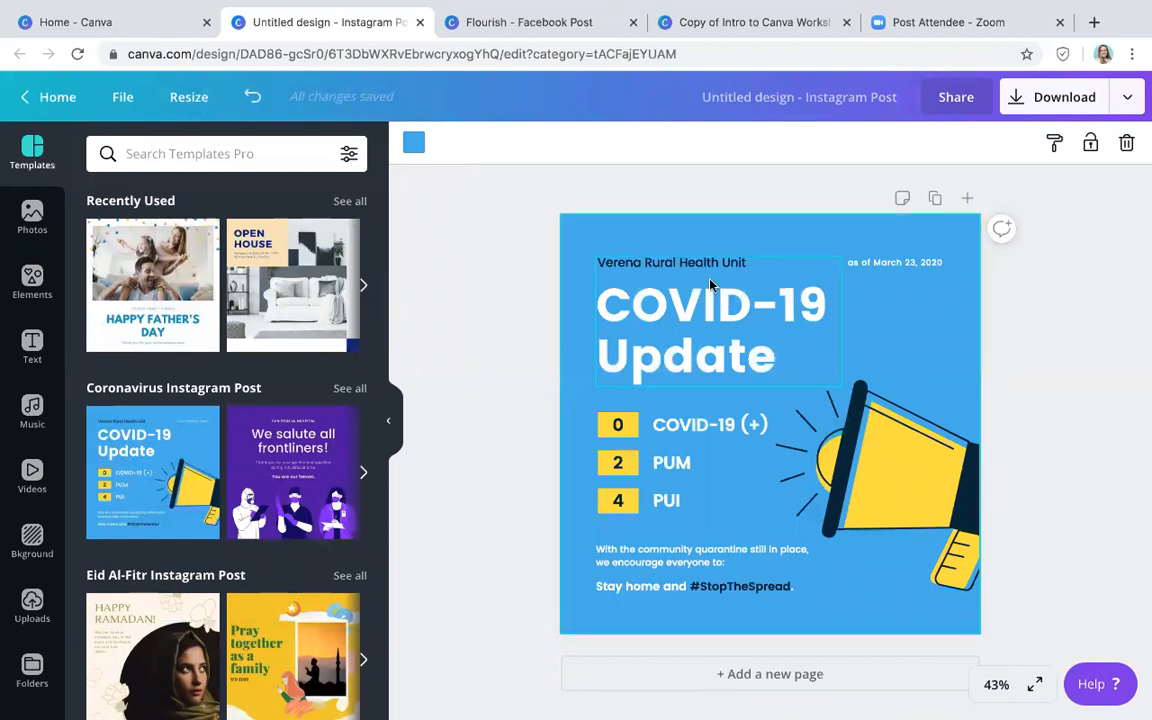
click(254, 95)
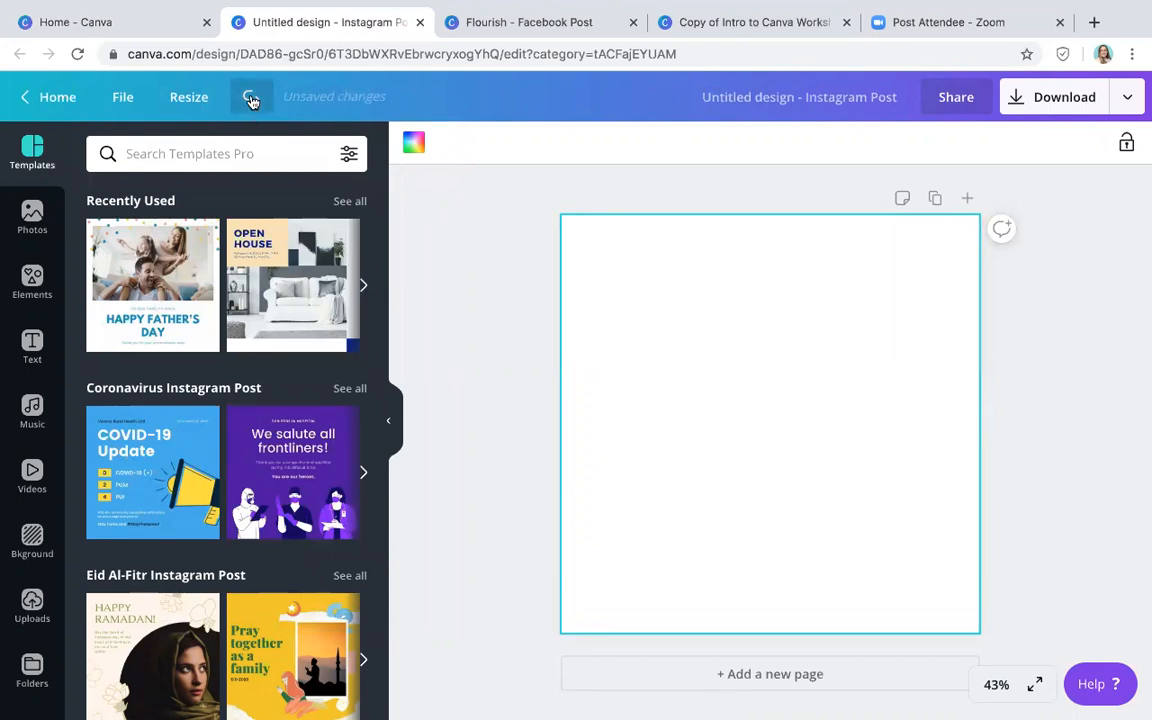
click(251, 97)
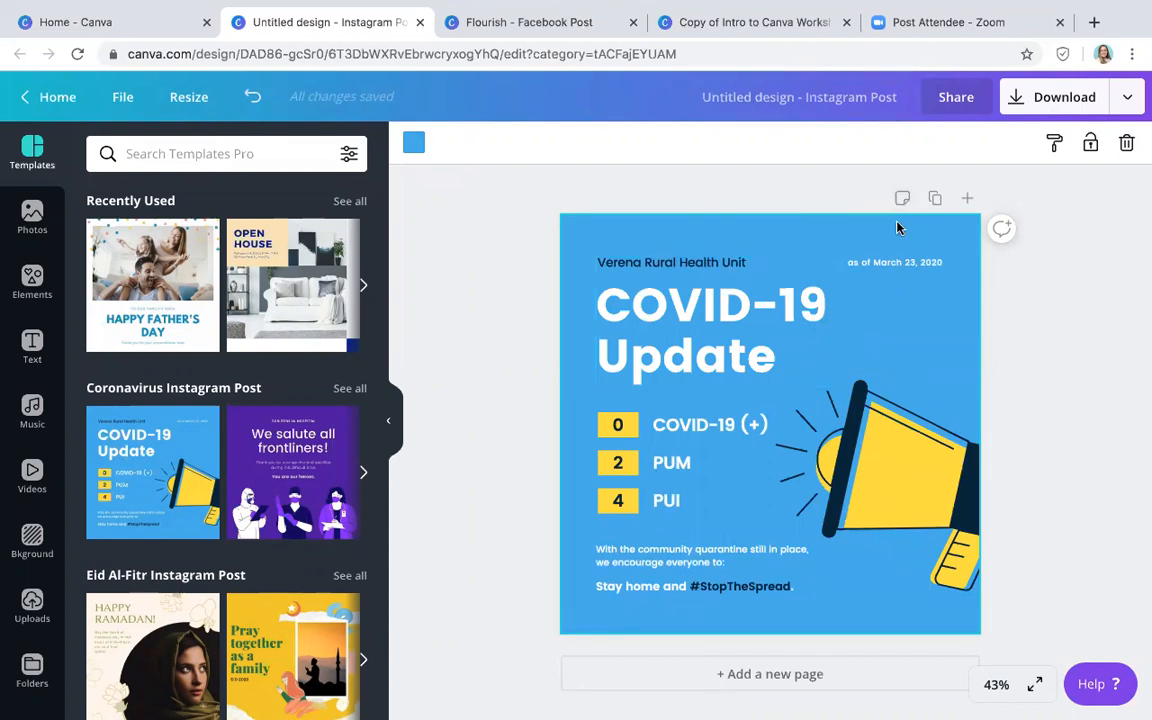
key(Delete)
- Change the design's title to Spring Sale 2020
click(852, 100)
key(BackSpace)
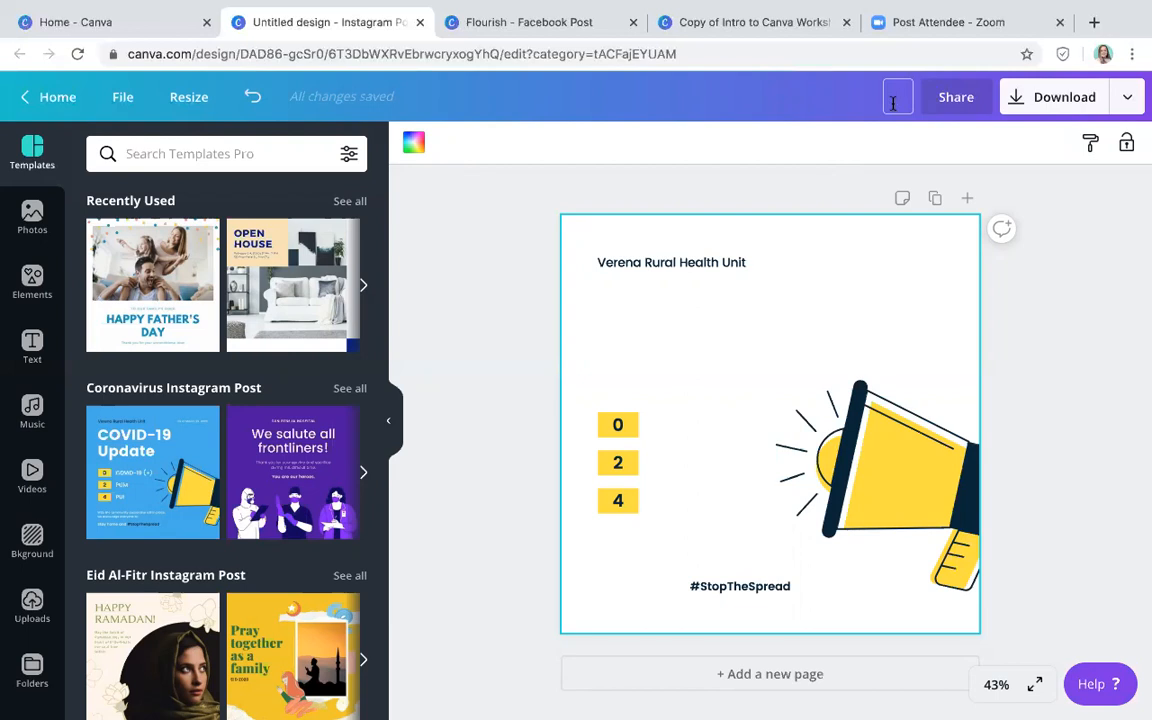
text(SPring)
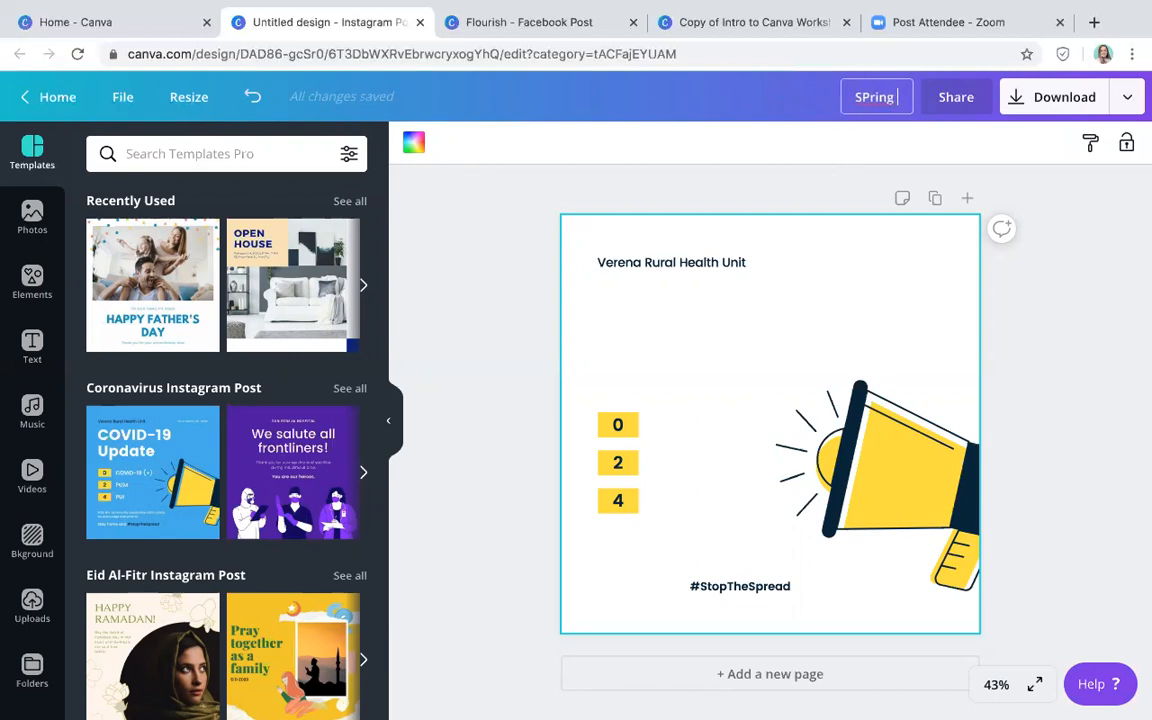
key(BackSpace)
key(BackSpace)
key(BackSpace)
key(BackSpace)
text(pring Sale )
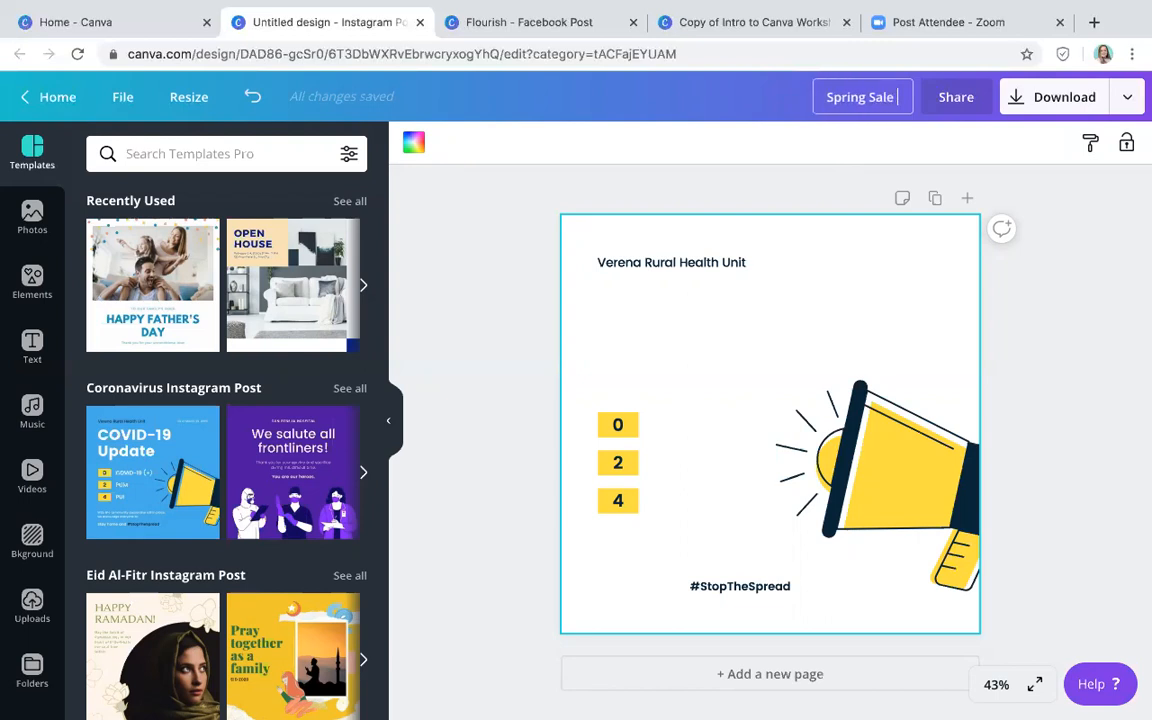
text(2020)
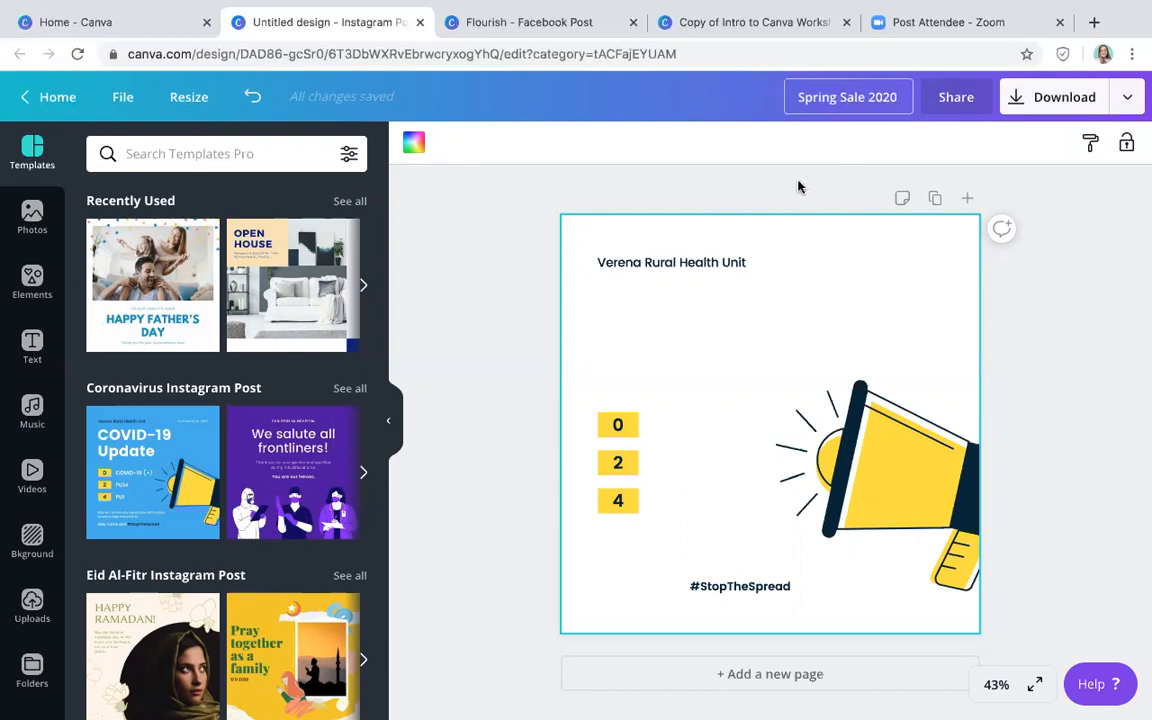
- Undo the title change, the background deletion and the applied template
click(248, 96)
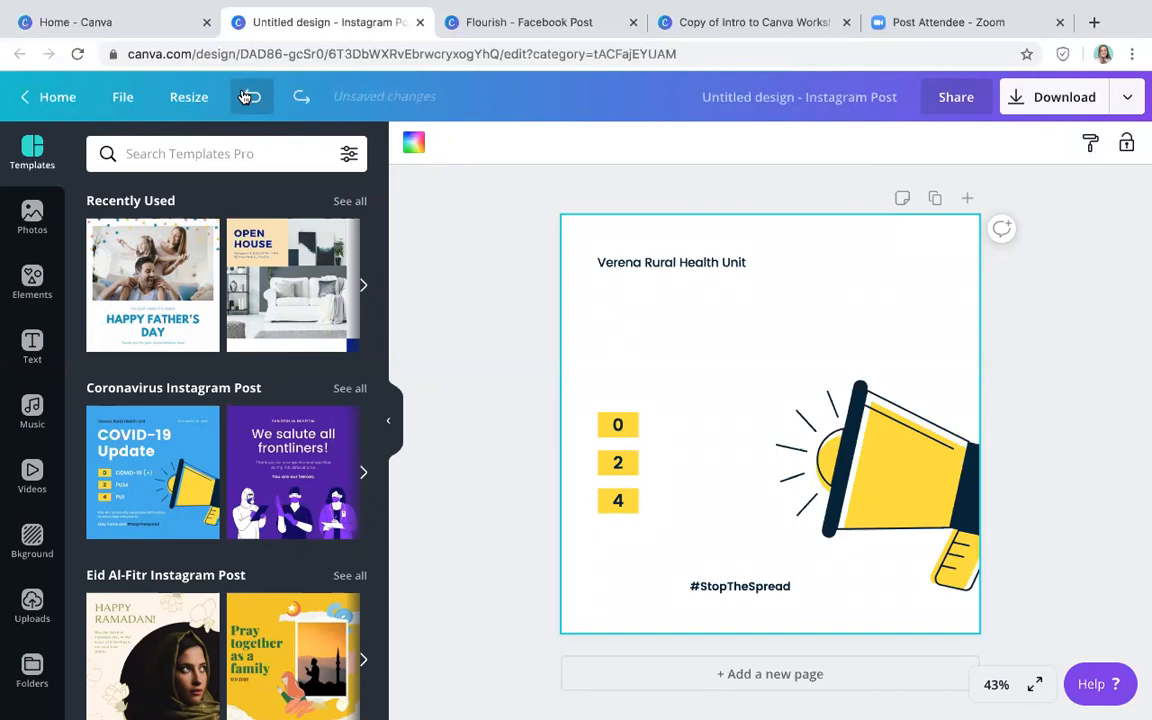
click(246, 96)
click(248, 96)
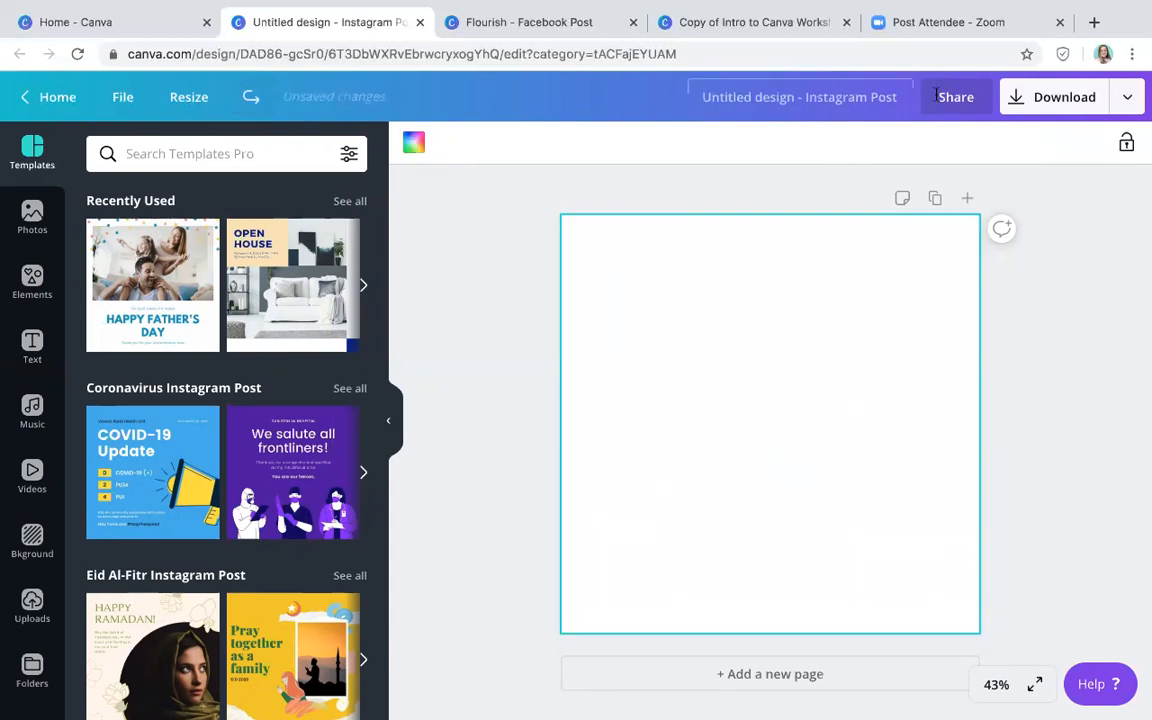
- Rename the blank Instagram Post design as Spring Sale 2020
click(837, 97)
text(Spri)
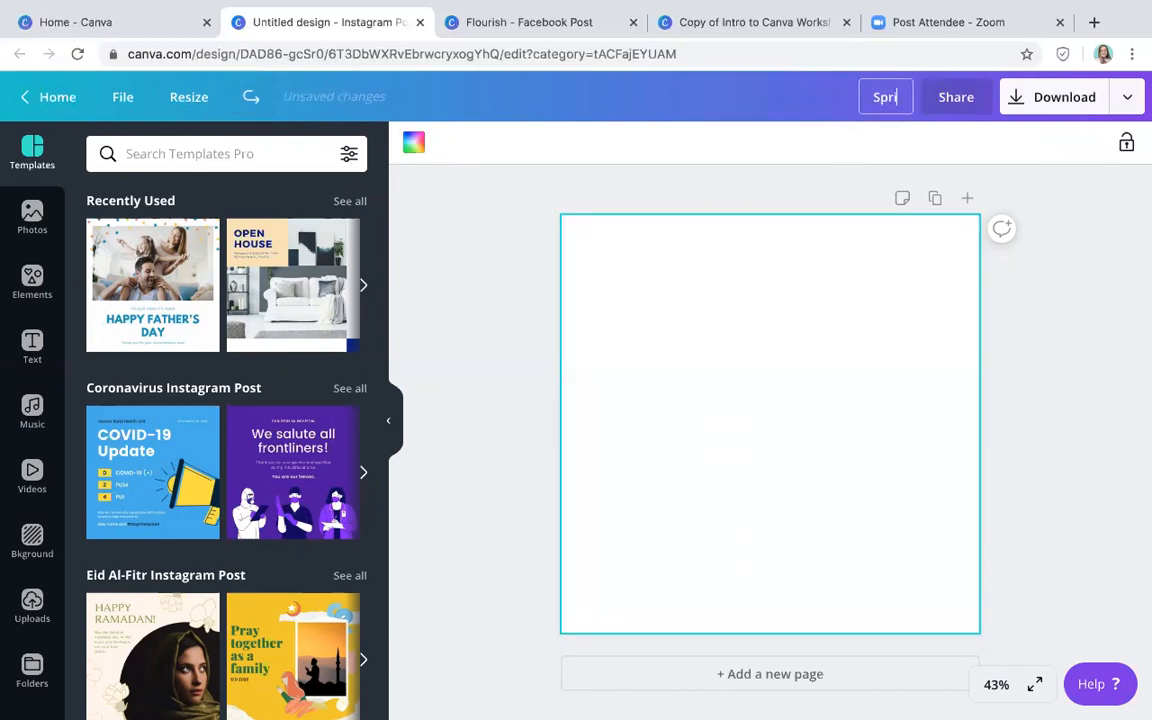
text(ng Sale 2020)
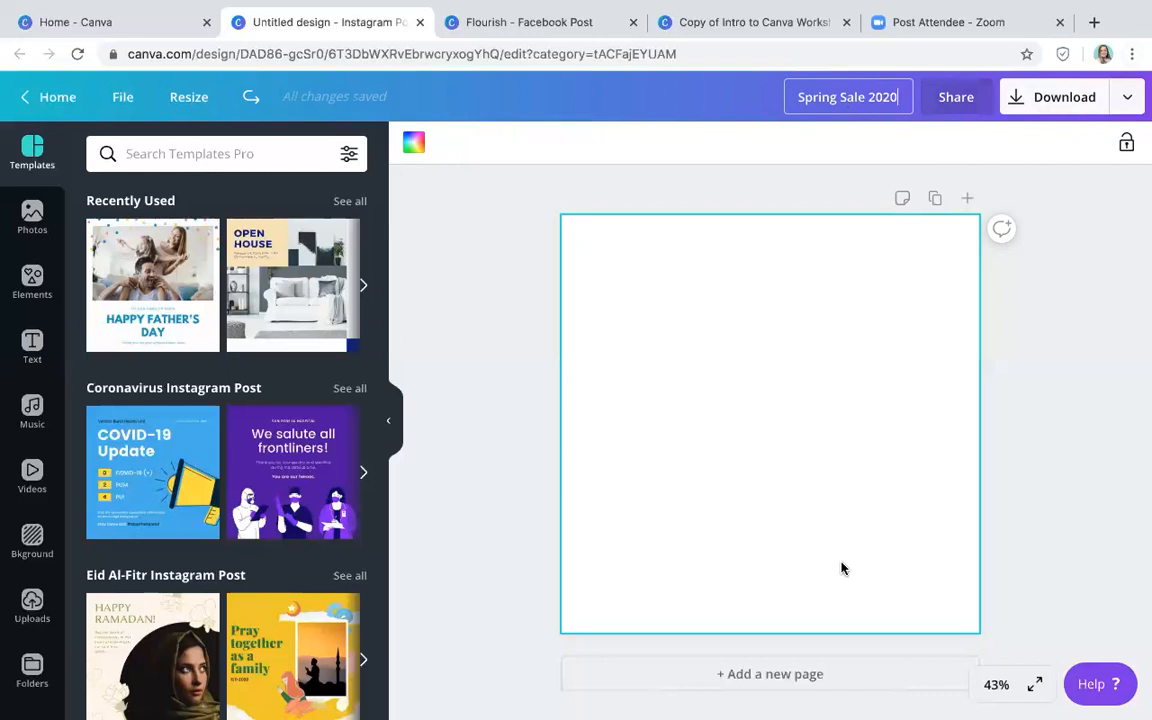
- View the page at 200% and 25% zoom, and preview the design full screen
click(996, 690)
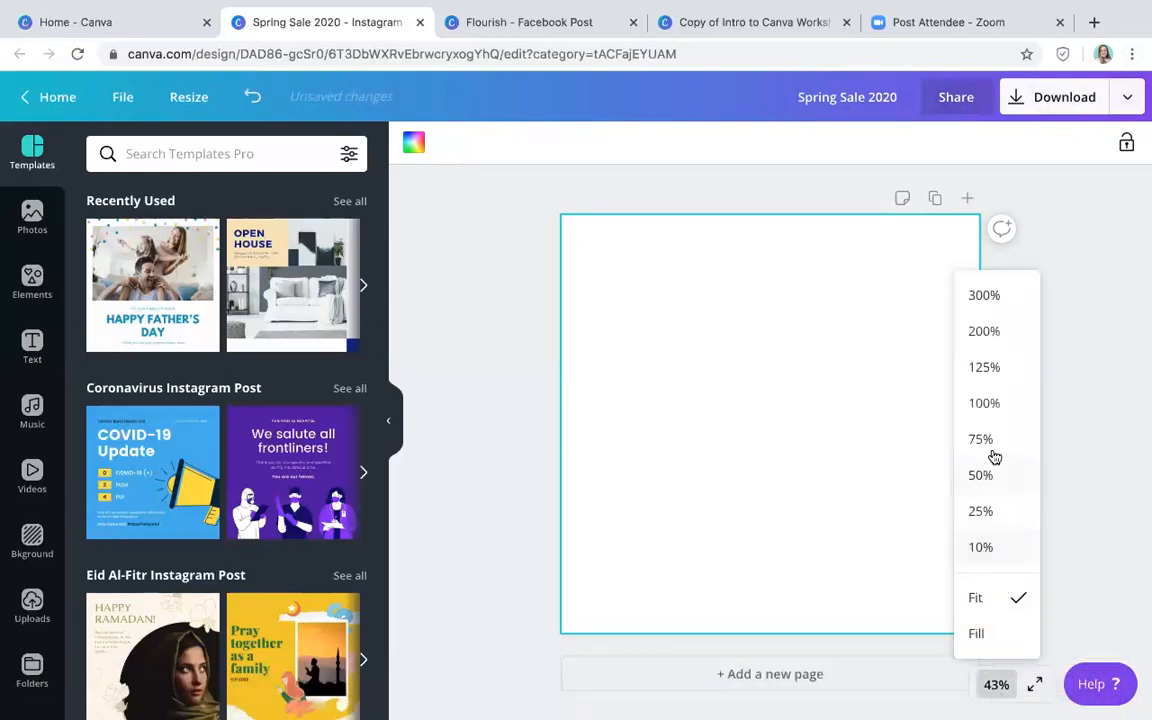
click(984, 334)
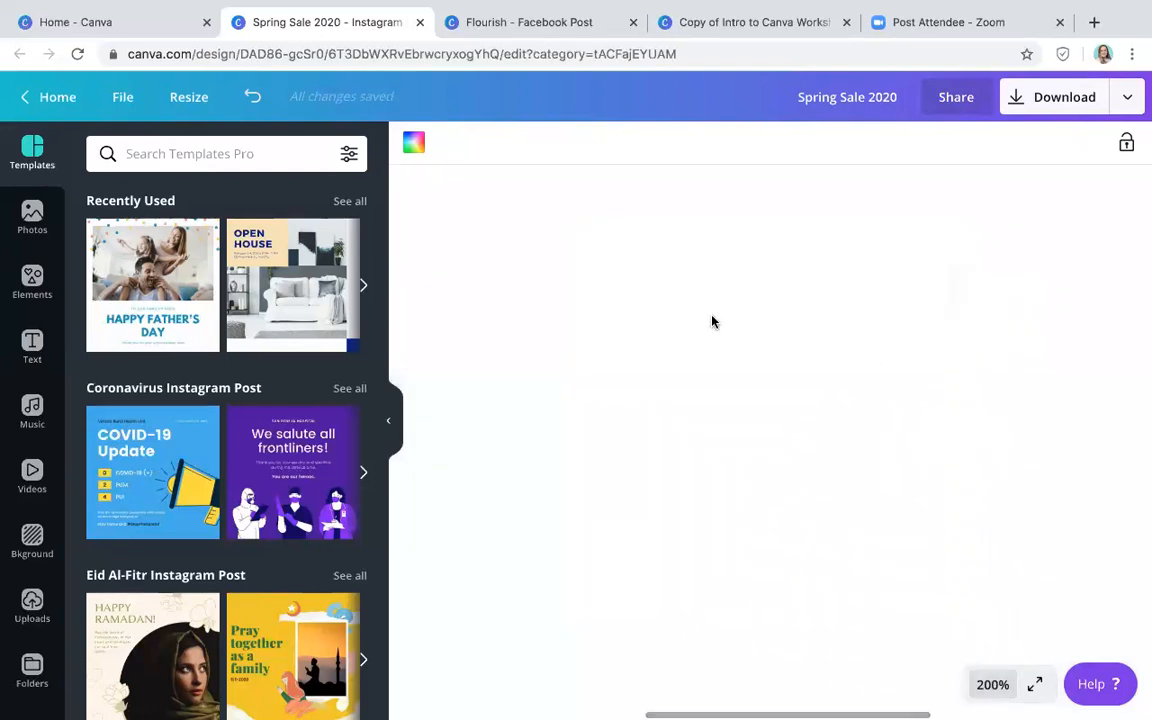
scroll(712, 336, down, 5)
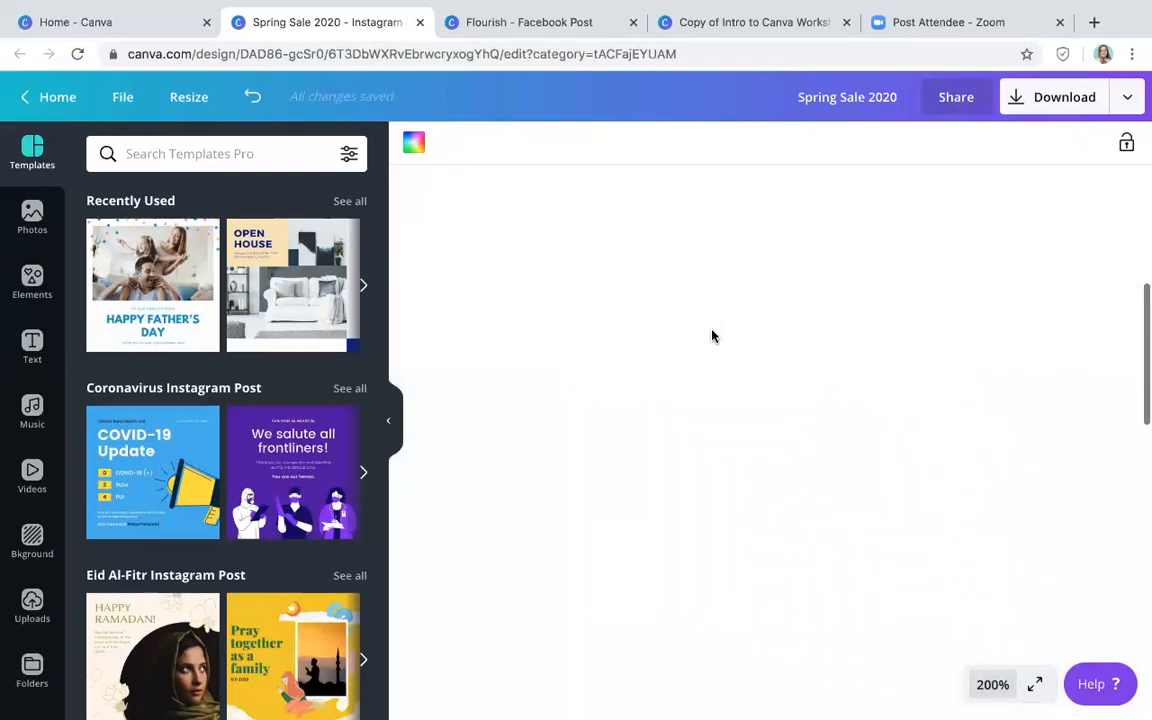
click(992, 686)
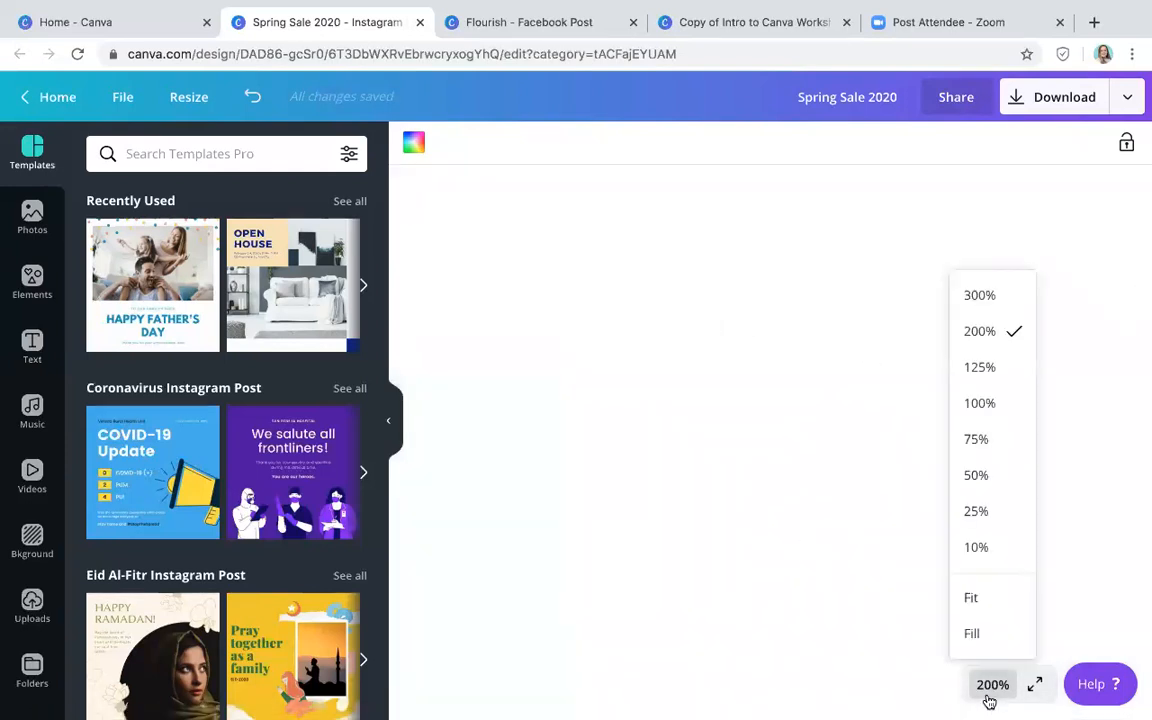
click(976, 512)
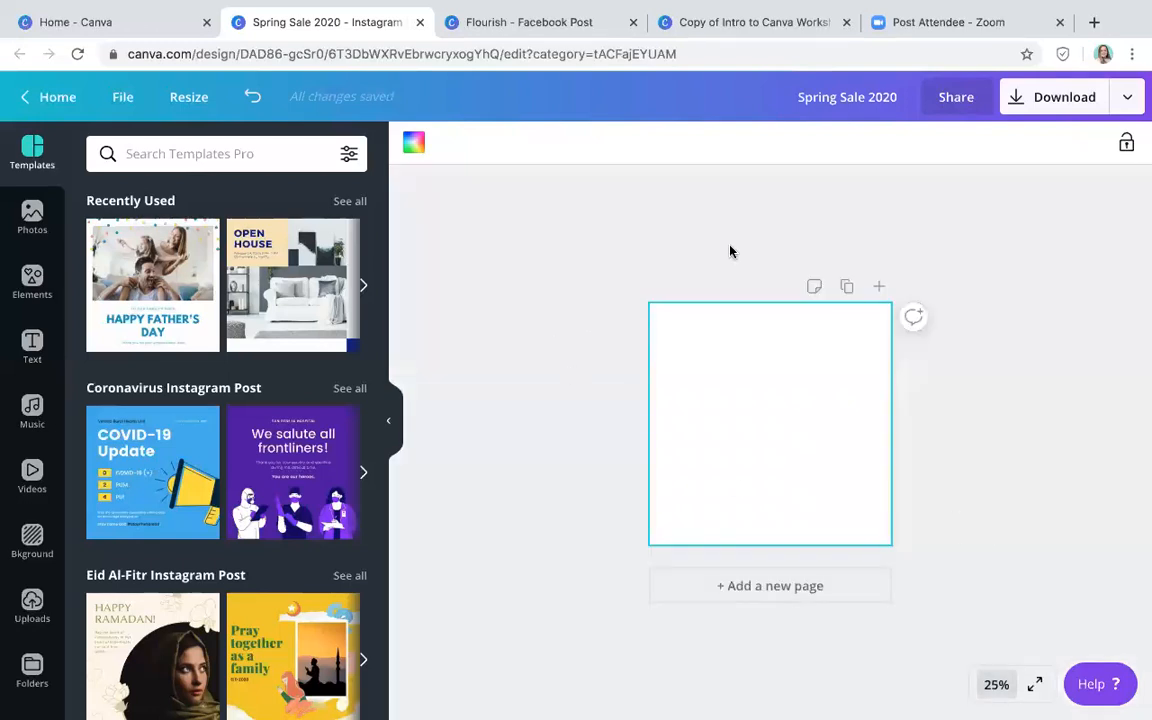
click(1040, 686)
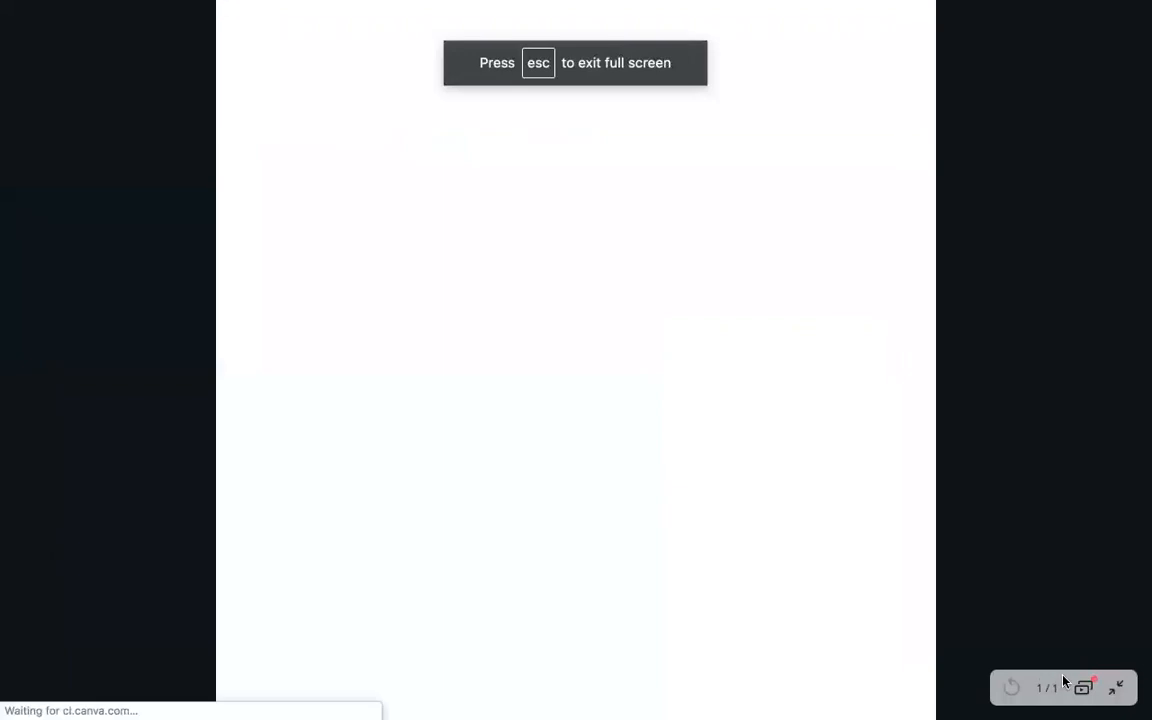
click(1117, 690)
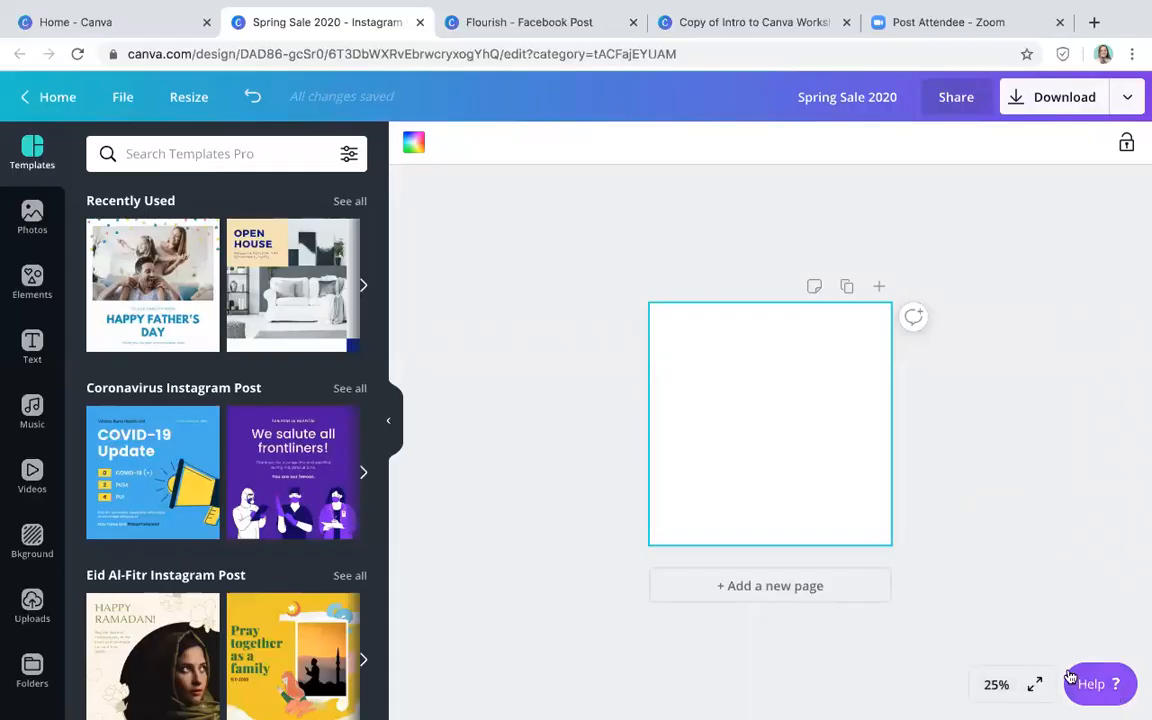
- Add a blank second page and delete it, and apply the COVID-19 Update template to the remaining page
click(759, 586)
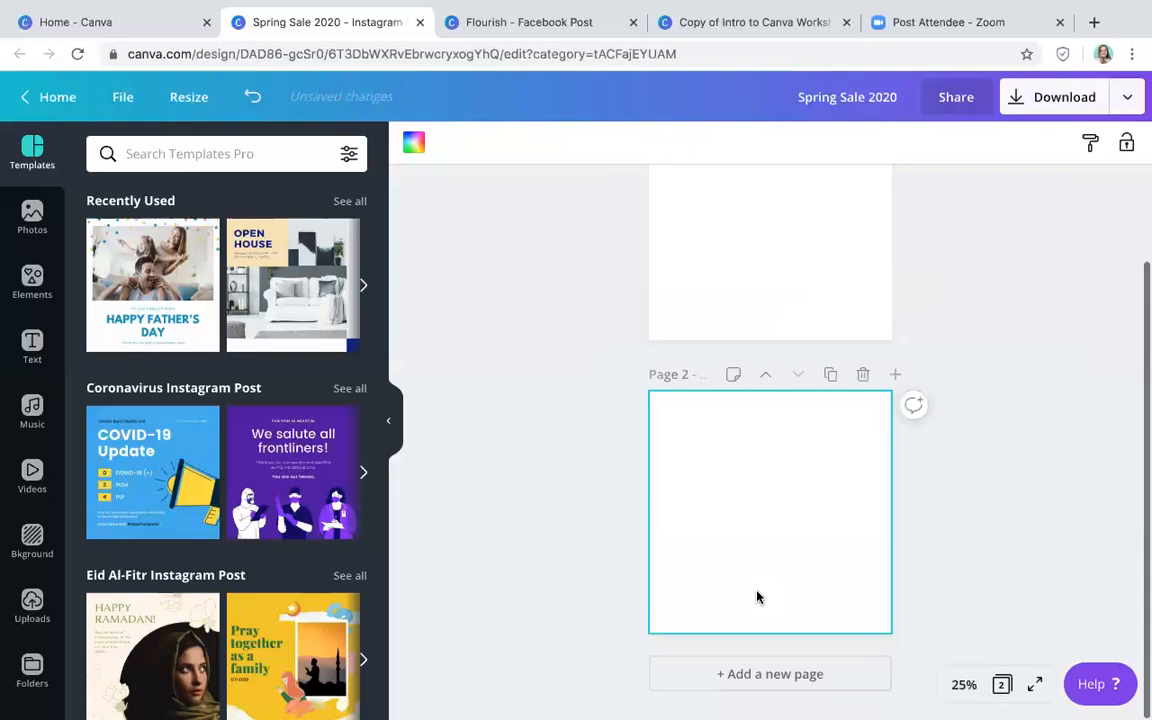
click(863, 378)
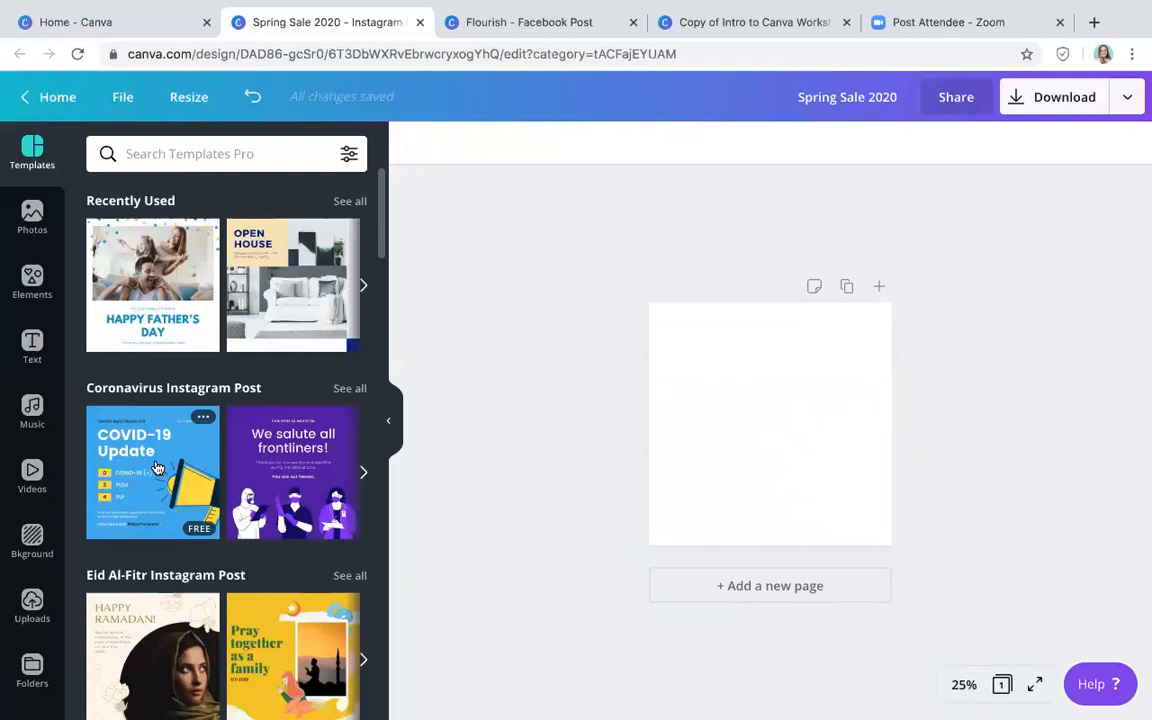
click(145, 425)
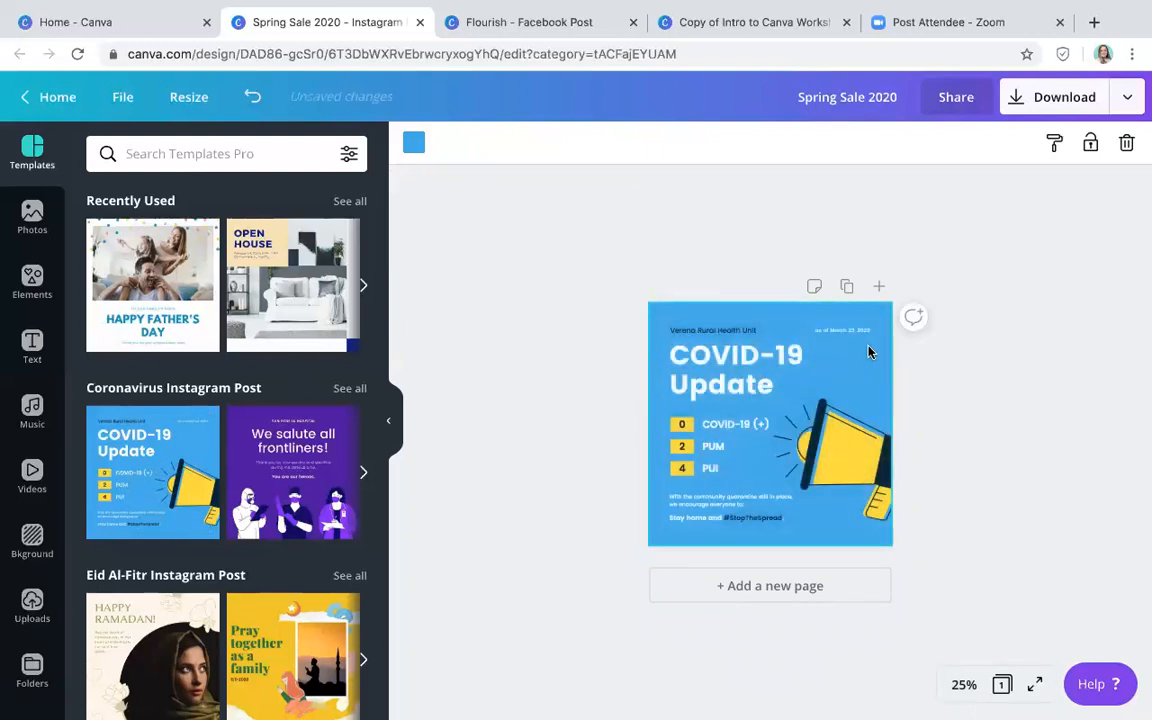
- Duplicate the COVID-19 Update page and delete the copy on page 2
click(848, 289)
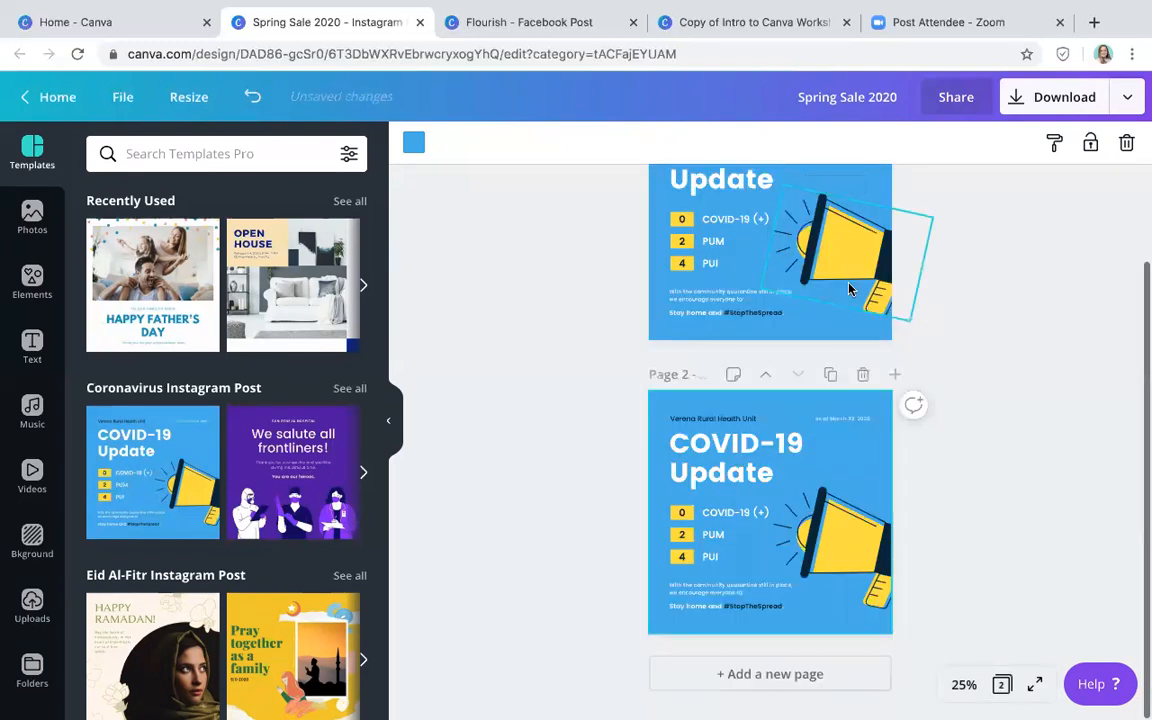
scroll(755, 252, up, 2)
scroll(760, 257, down, 2)
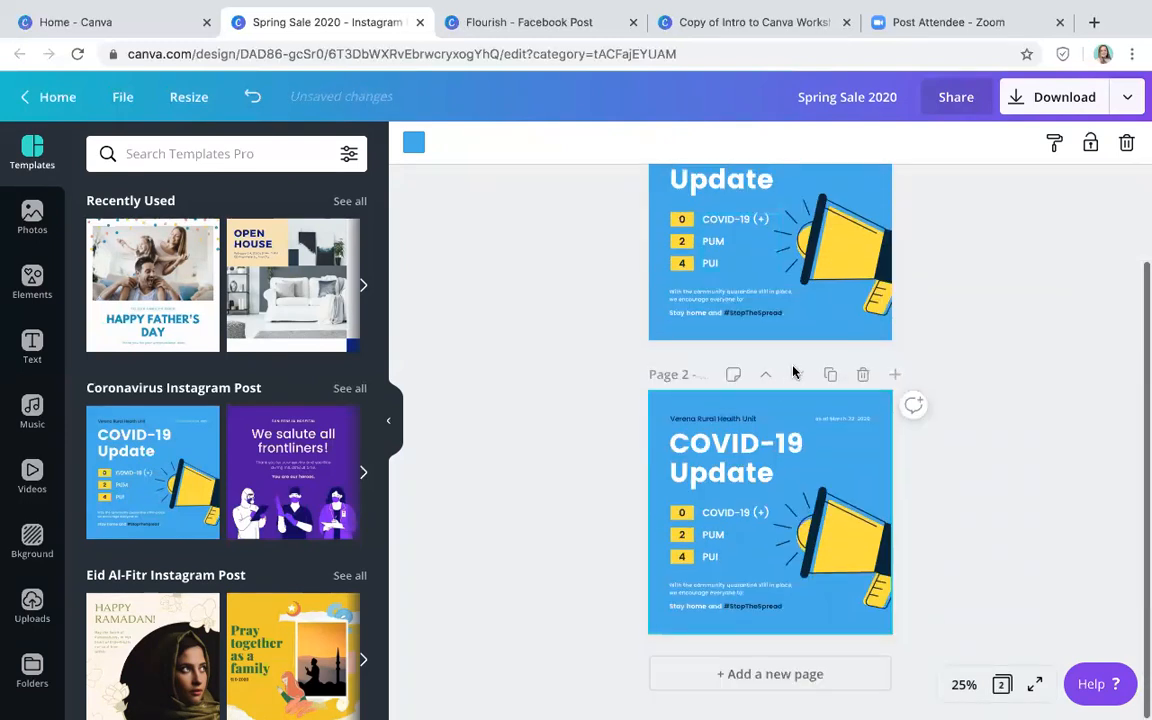
click(860, 377)
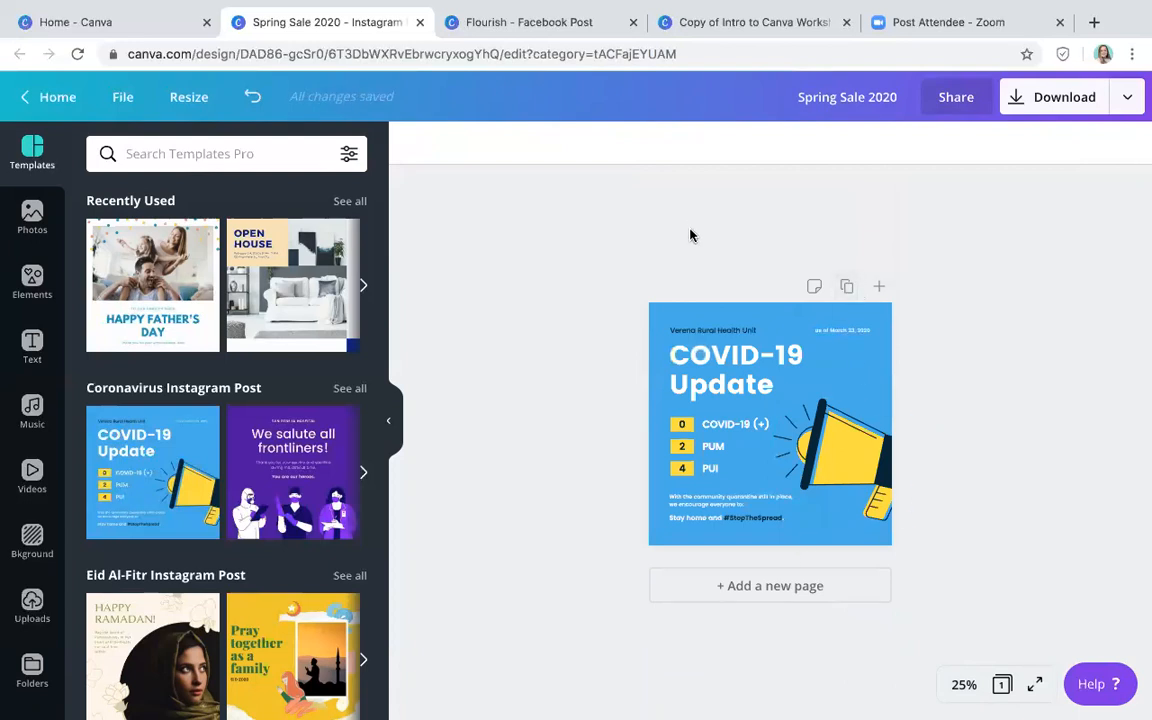
- Delete all the elements and the blue background of the COVID-19 Update page, leaving a blank page
drag(636, 282, 926, 548)
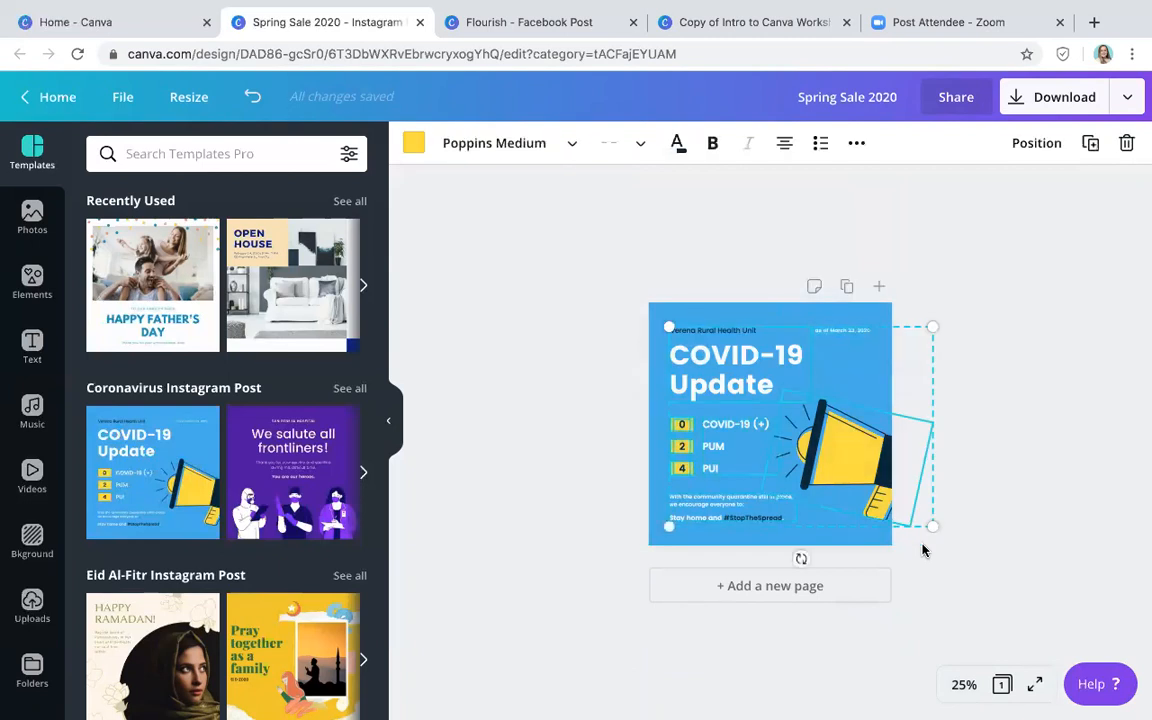
key(Delete)
click(725, 401)
key(Delete)
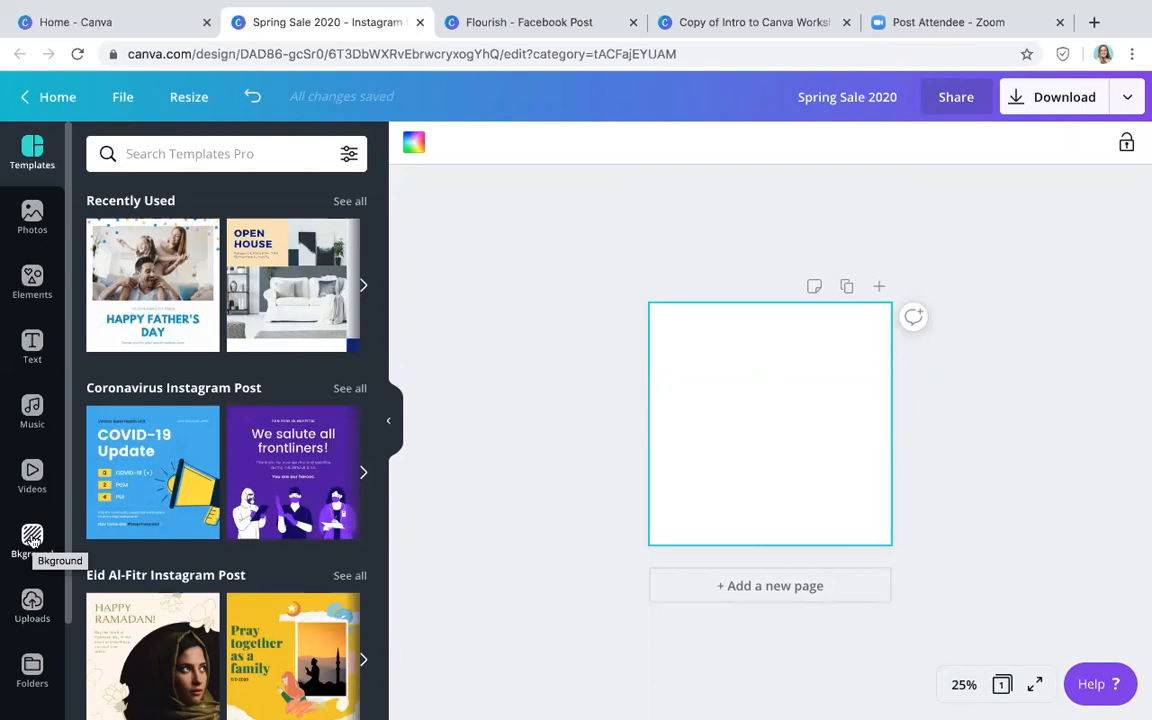
- Search the photos for shopping, fill the page with the photo of the long-haired woman carrying shopping bags, and view it at 50%
click(33, 212)
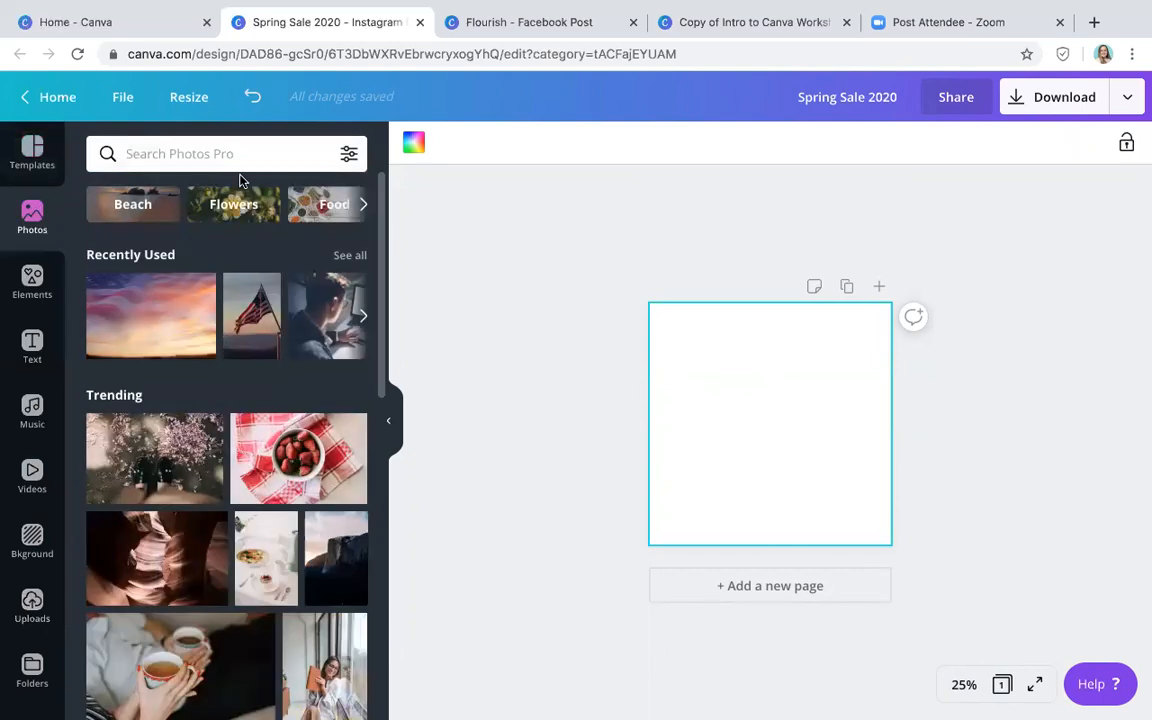
click(232, 152)
text(shopping)
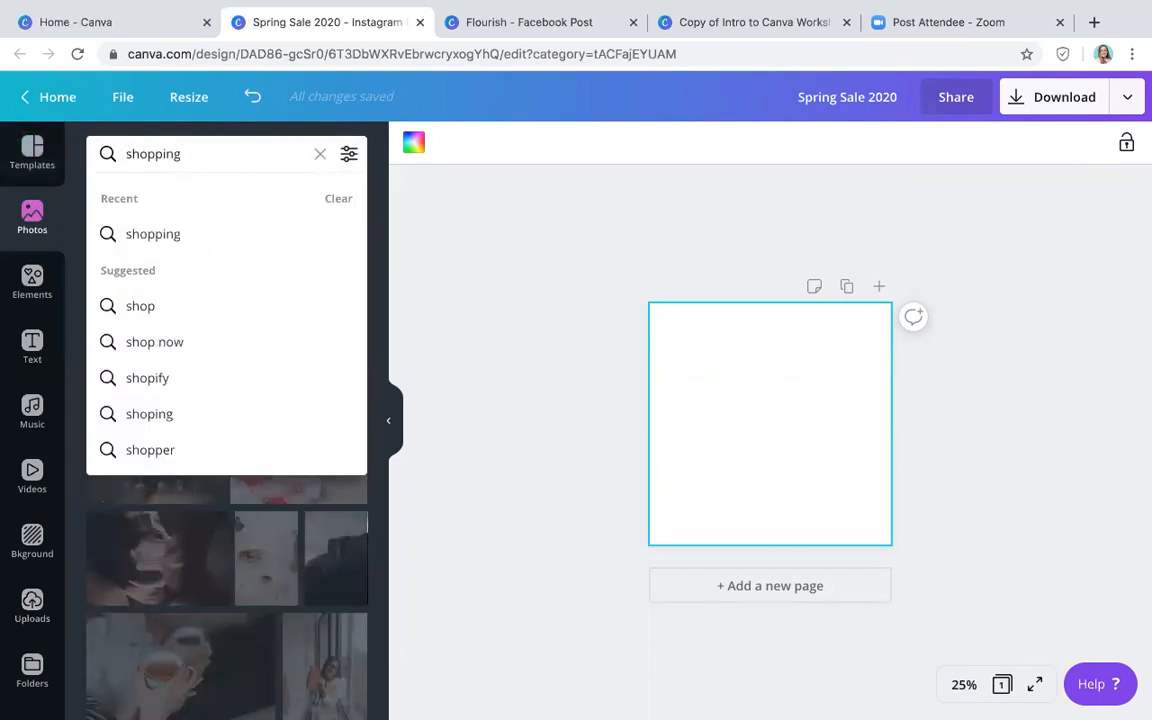
key(Return)
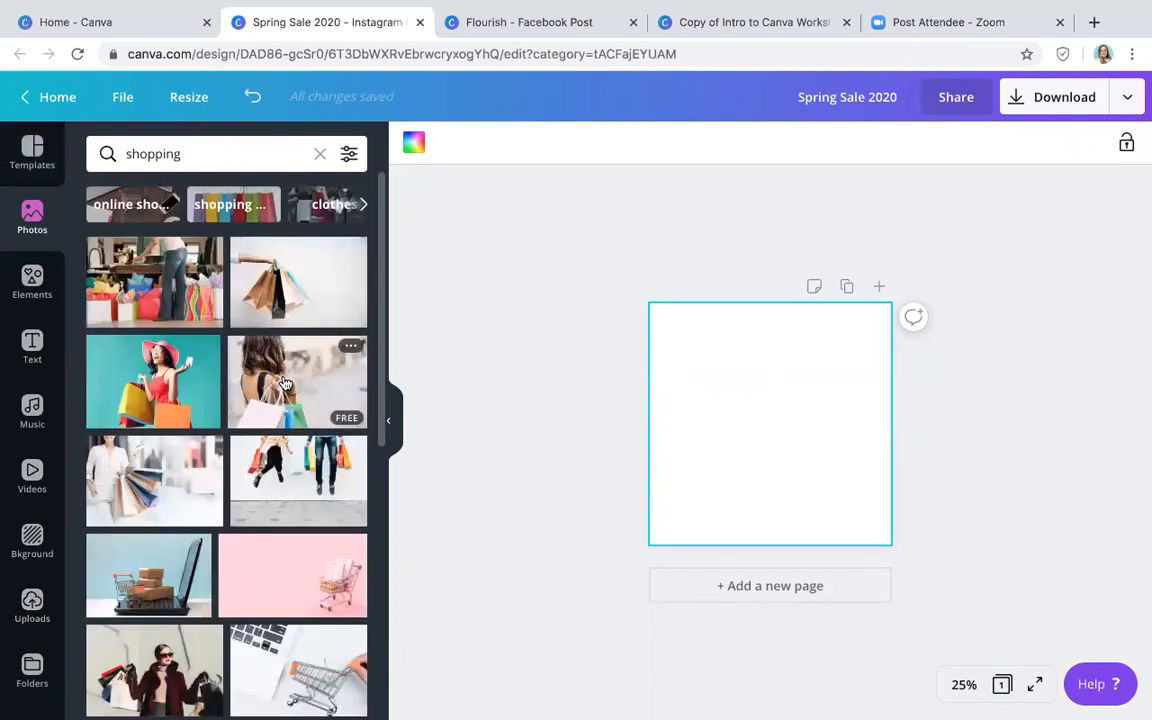
drag(284, 383, 655, 318)
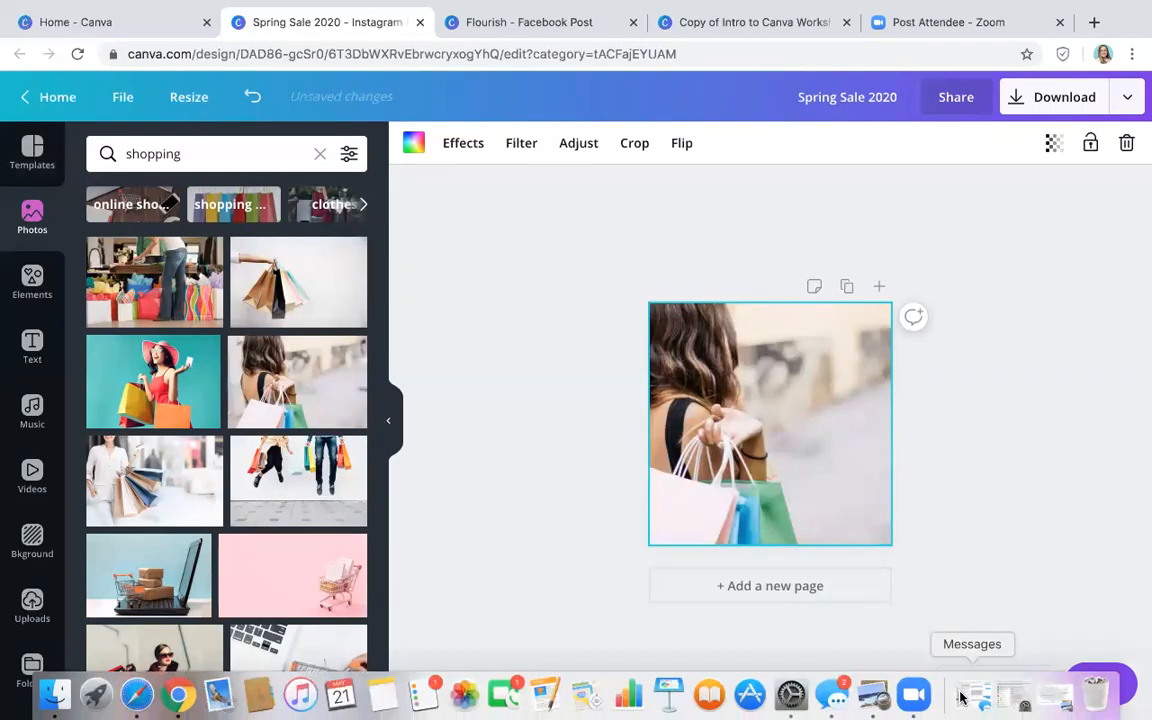
click(964, 684)
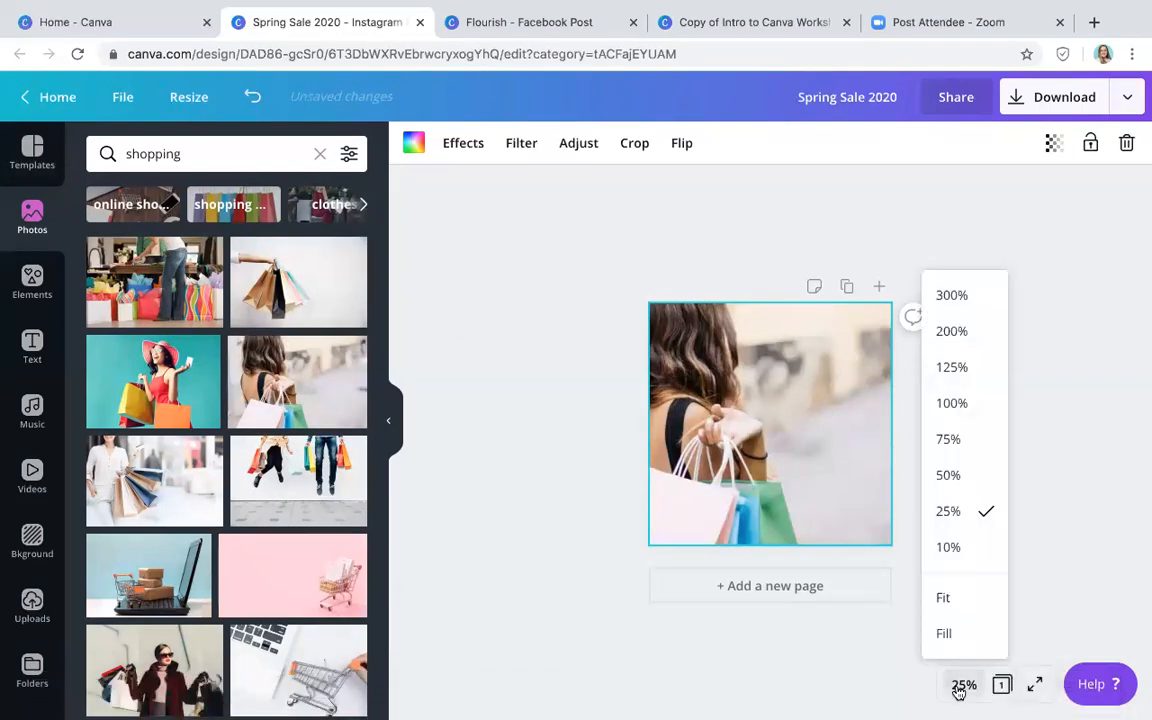
click(965, 474)
scroll(910, 358, up, 2)
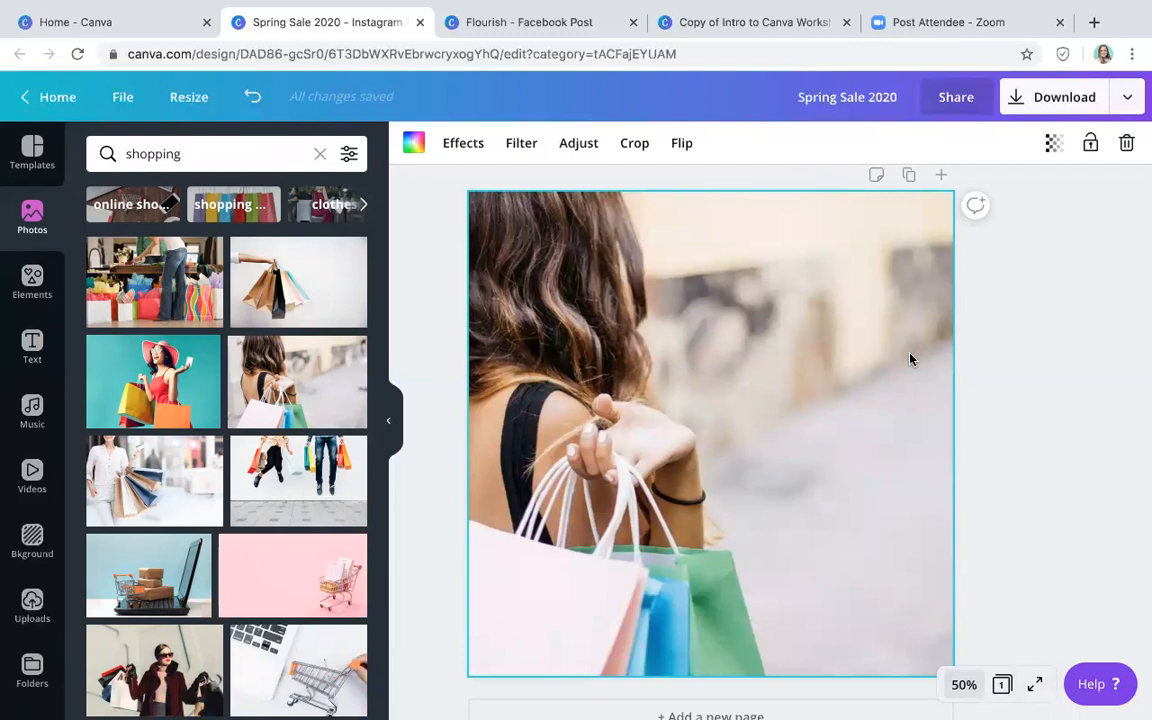
- Try out the background photo's transparency, leaving it at 100, and open the photo effects
click(1050, 145)
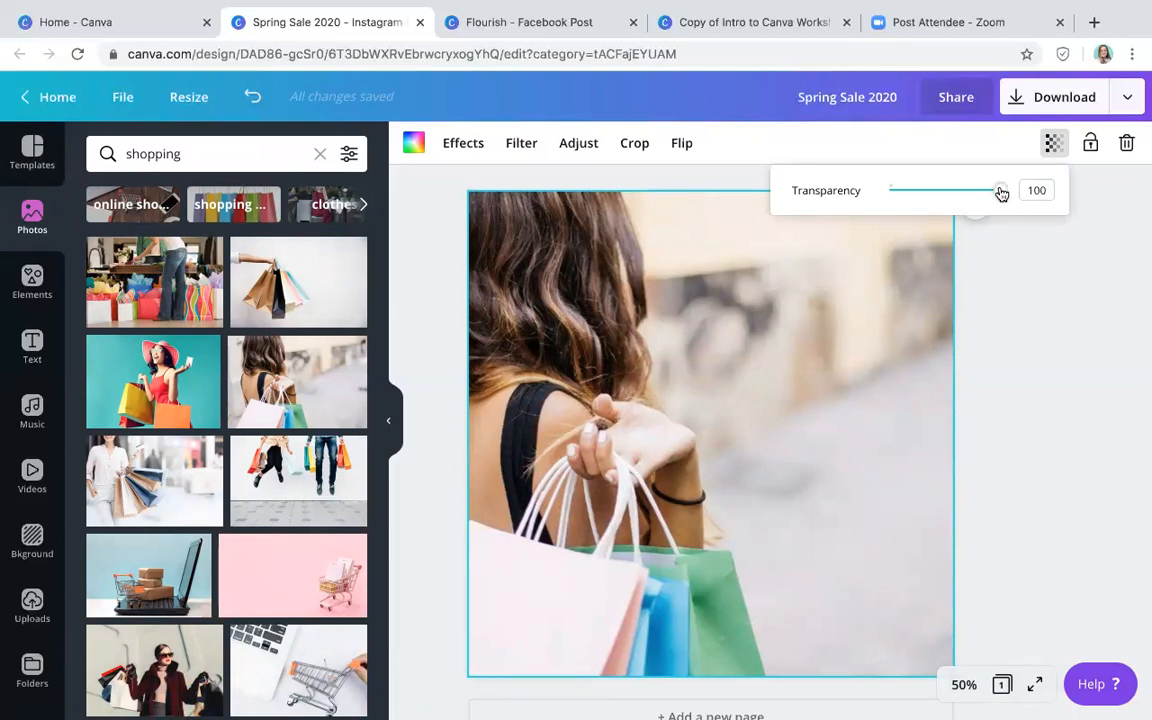
mouse_move(1001, 192)
mouse_down()
mouse_move(900, 190)
mouse_move(992, 197)
mouse_move(872, 206)
mouse_move(1016, 205)
mouse_up()
click(464, 145)
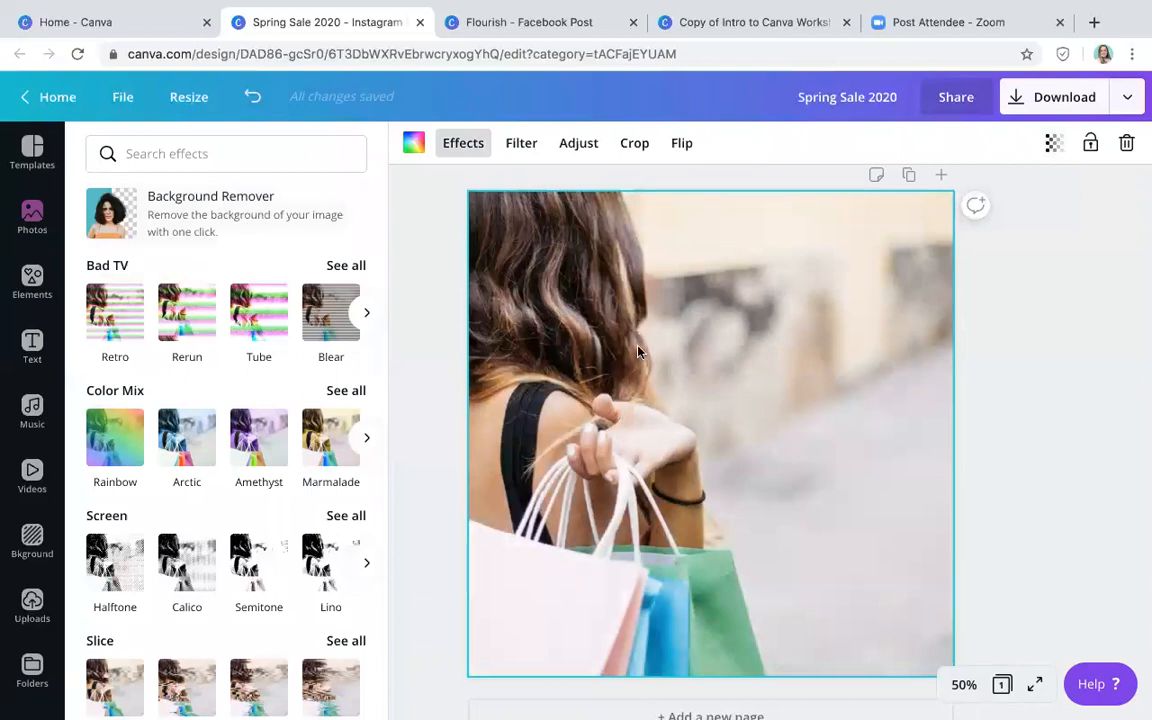
- Reposition the background photo within its crop so the woman sits closer to the middle of the page
click(633, 143)
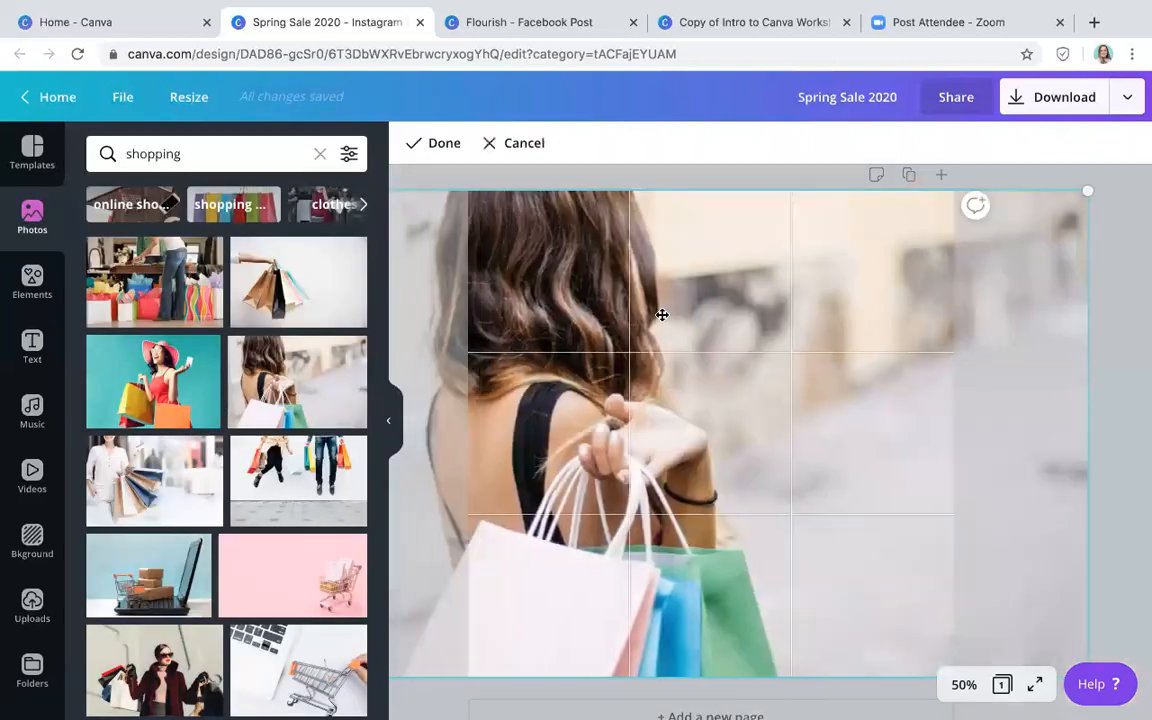
drag(662, 315, 728, 319)
click(442, 143)
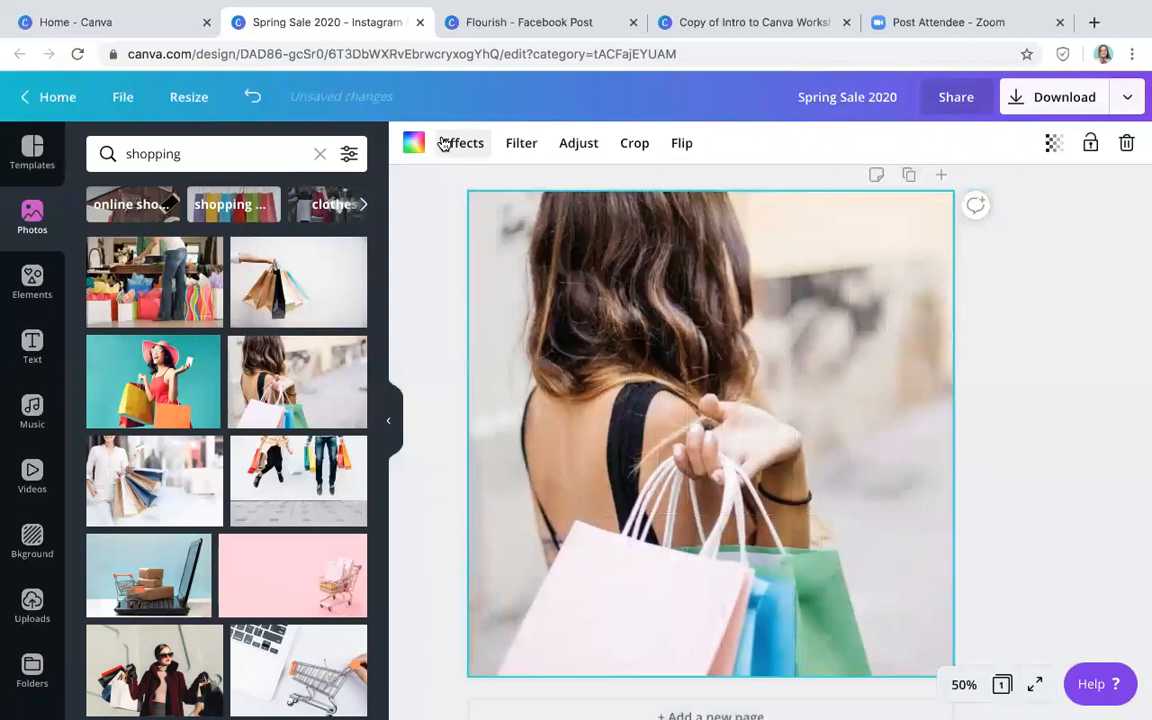
- Apply the Background Remover effect to the shopping photo and undo the removal
click(458, 143)
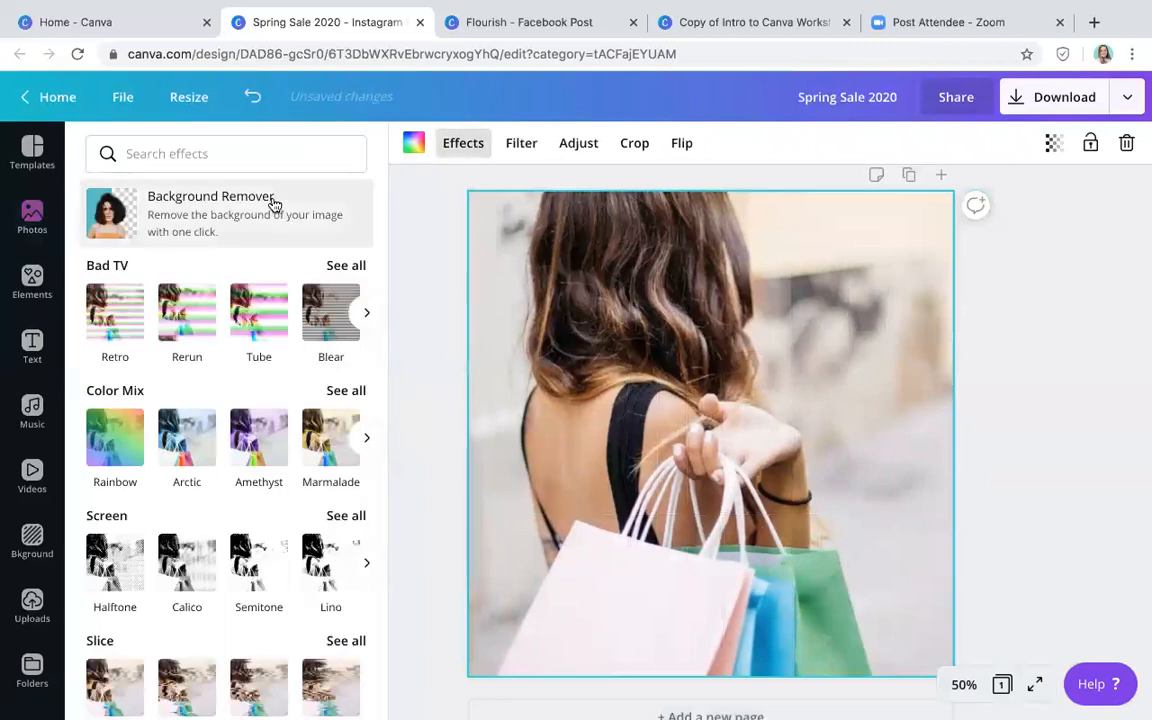
click(245, 217)
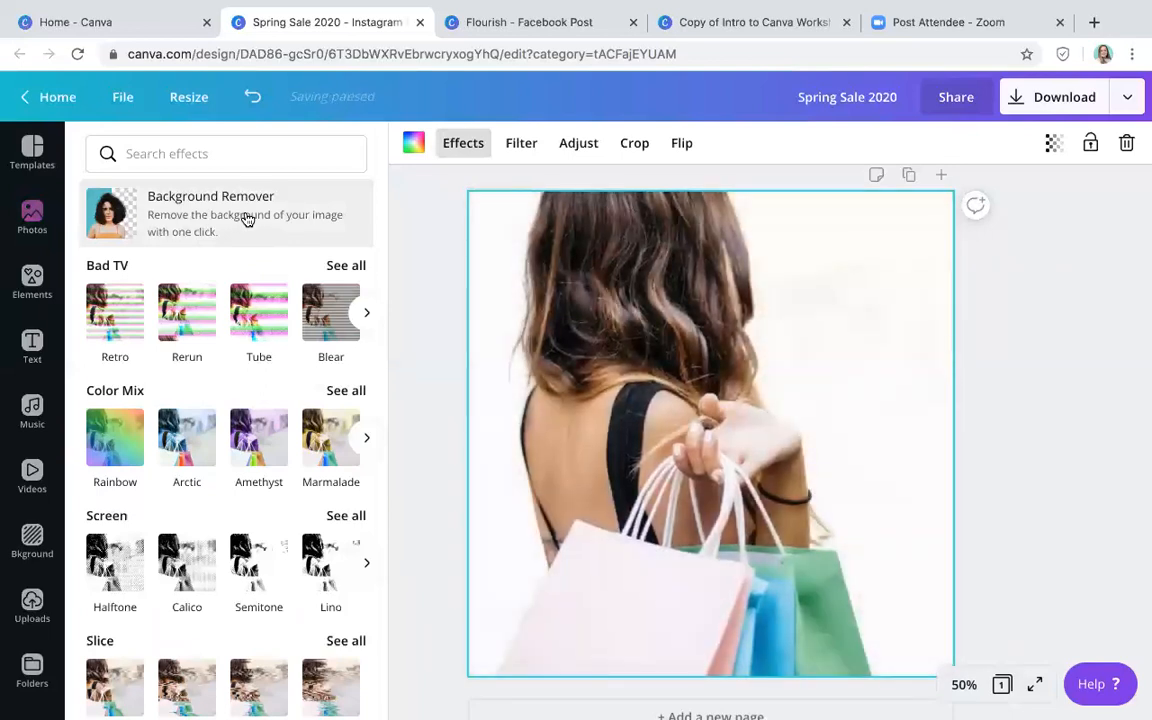
click(247, 219)
click(247, 219)
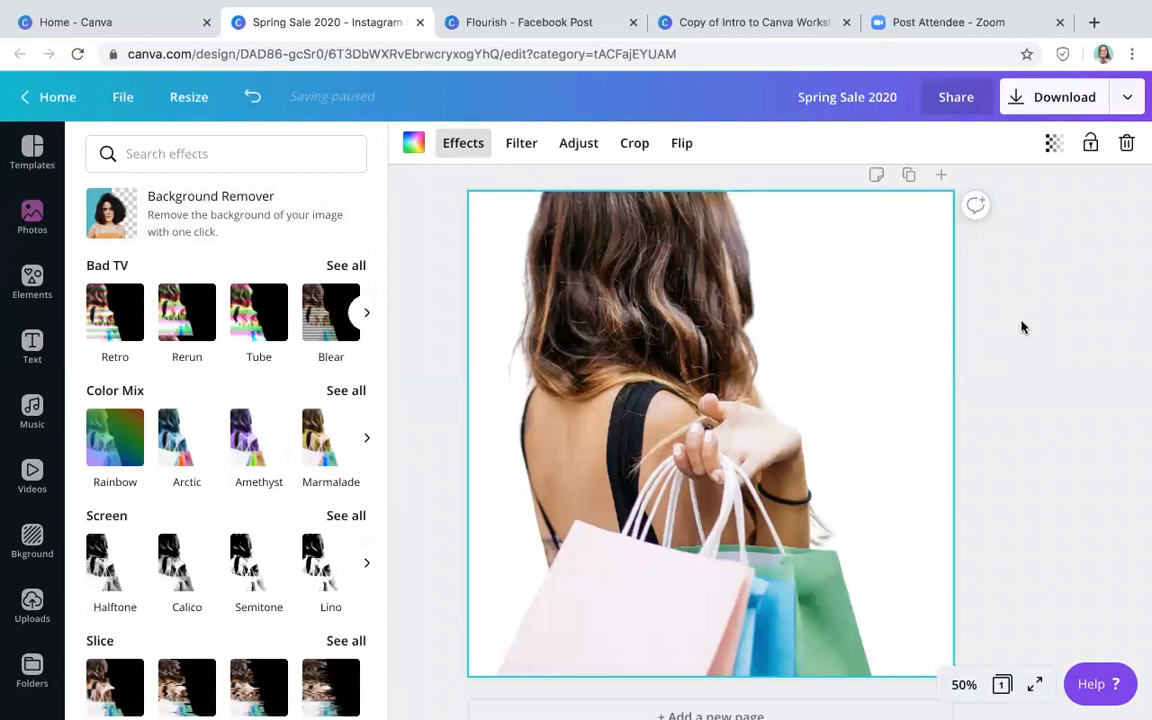
key(Escape)
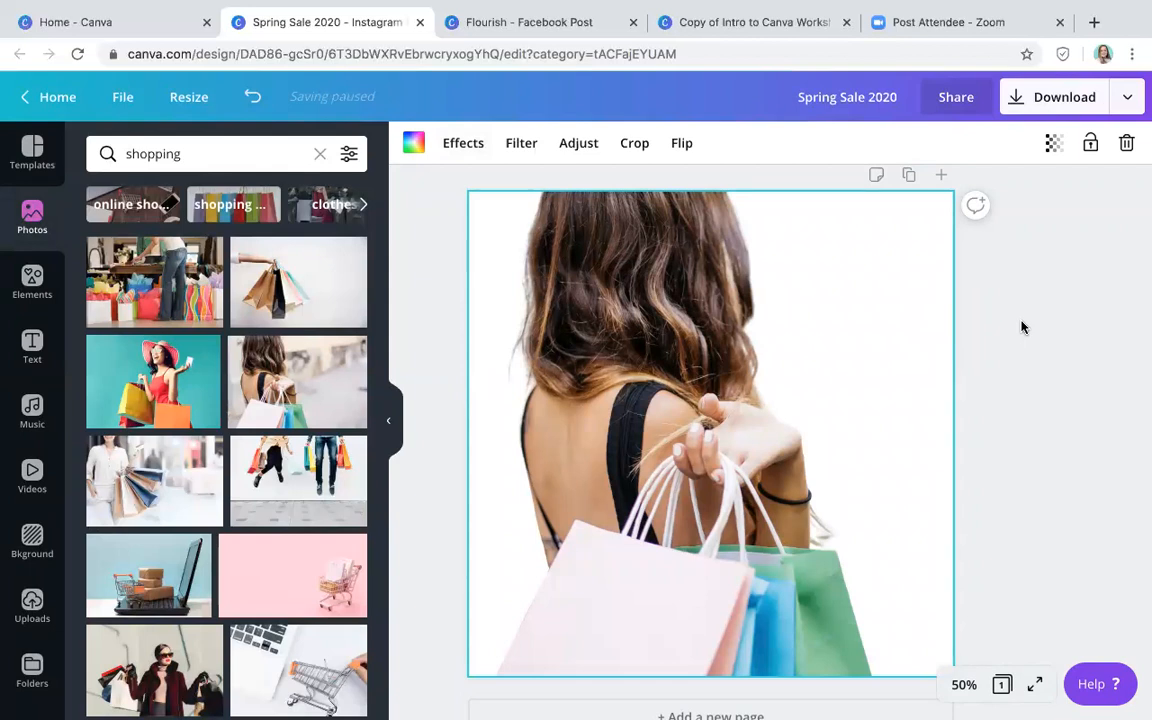
click(463, 145)
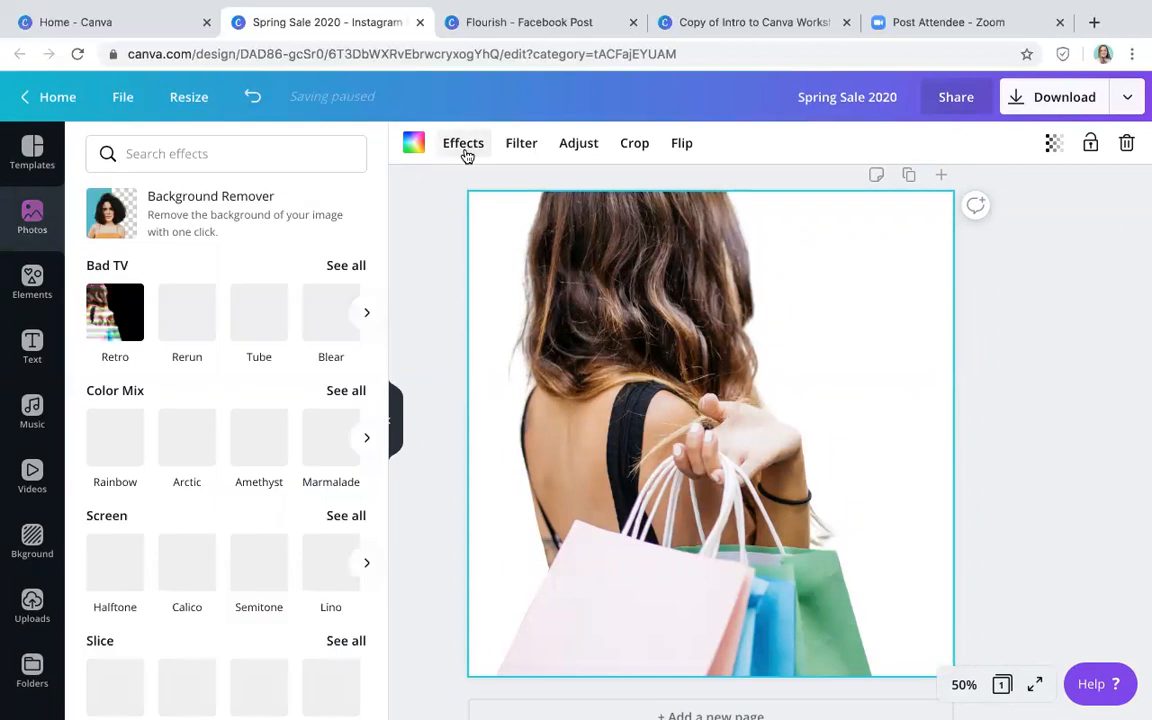
click(438, 231)
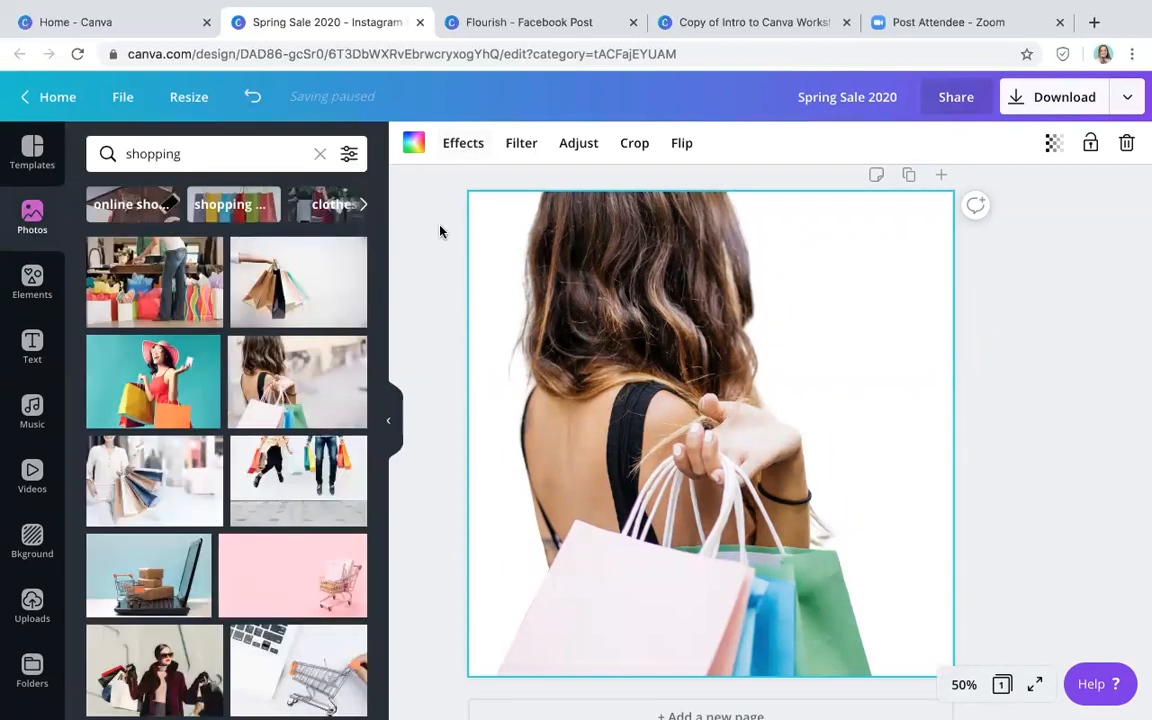
click(253, 97)
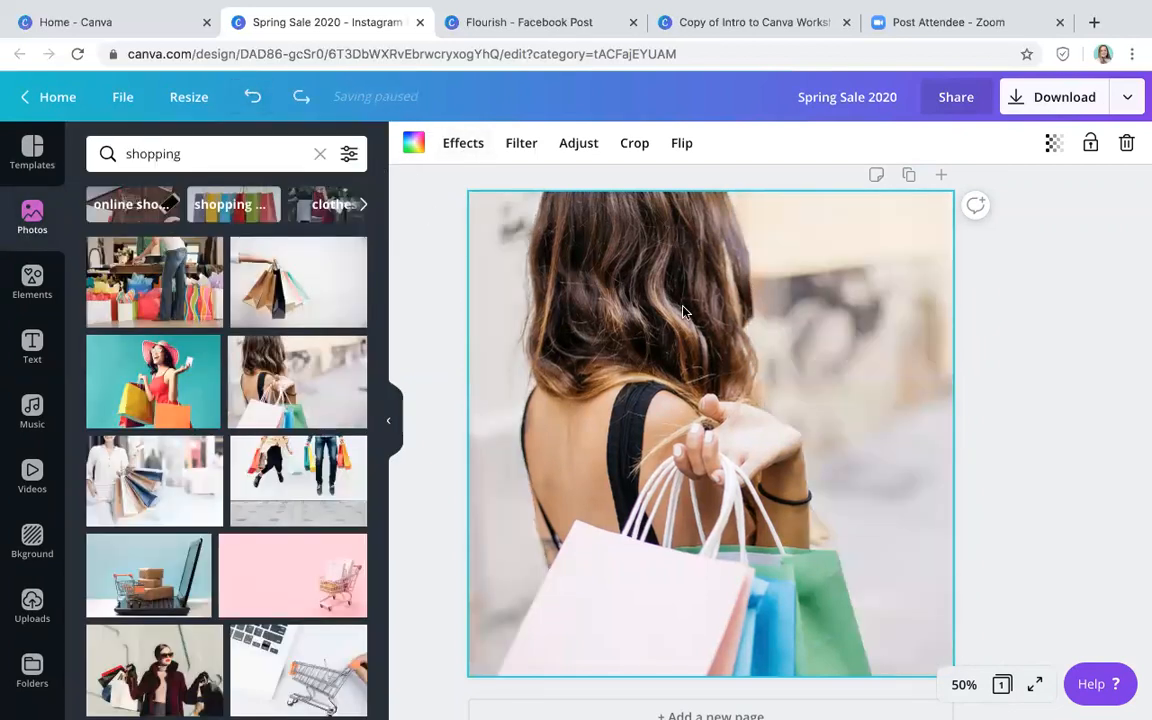
- Examine the available photo effects, from Bad TV and Color Mix to Duotone, Glitch, Liquify and Pixelate
click(463, 143)
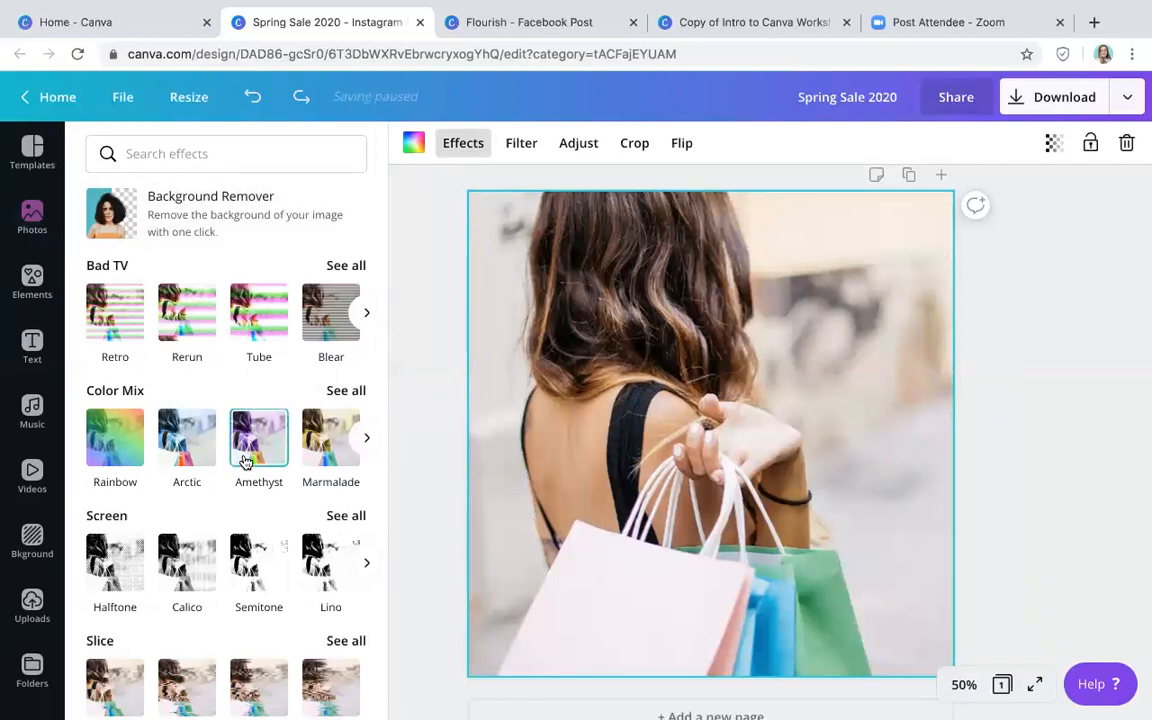
scroll(244, 463, down, 5)
click(259, 412)
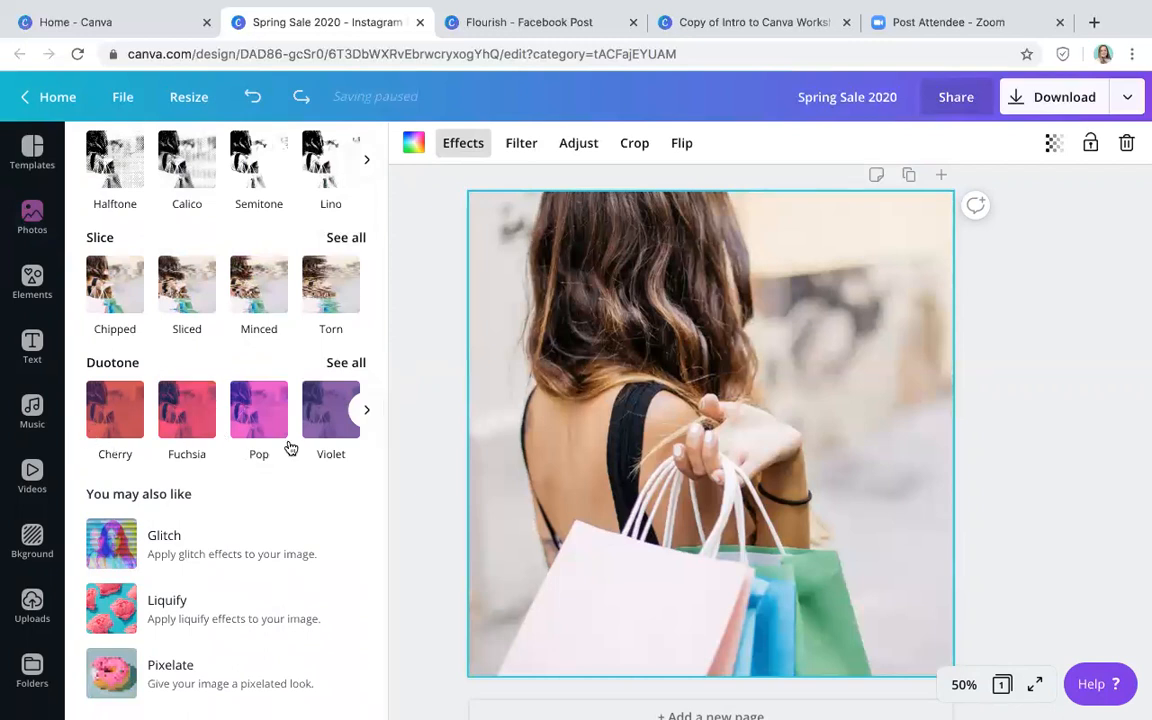
scroll(257, 400, up, 3)
scroll(258, 400, down, 2)
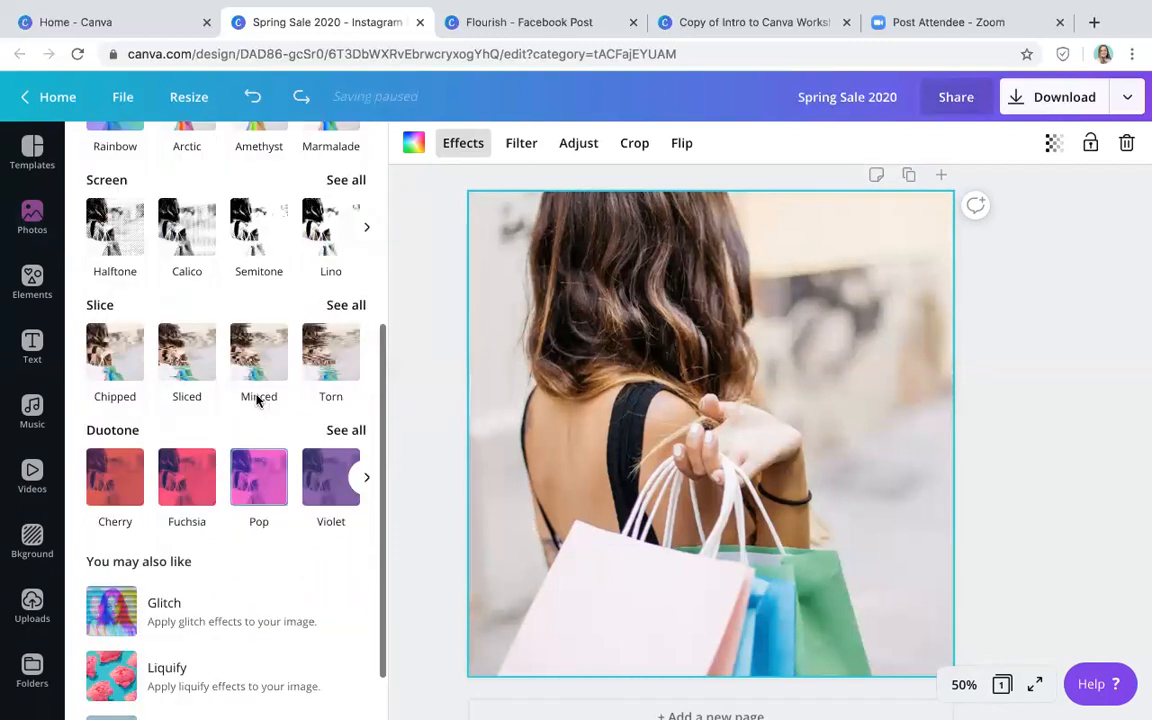
scroll(307, 388, down, 1)
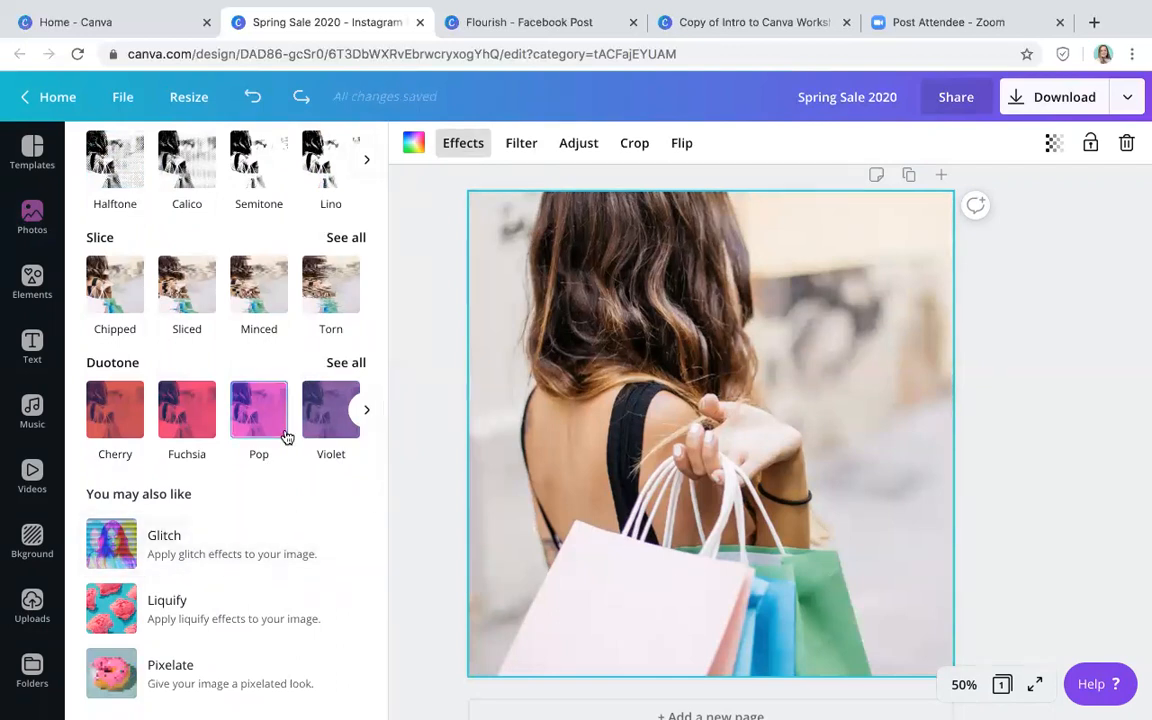
scroll(283, 437, up, 6)
scroll(276, 203, down, 1)
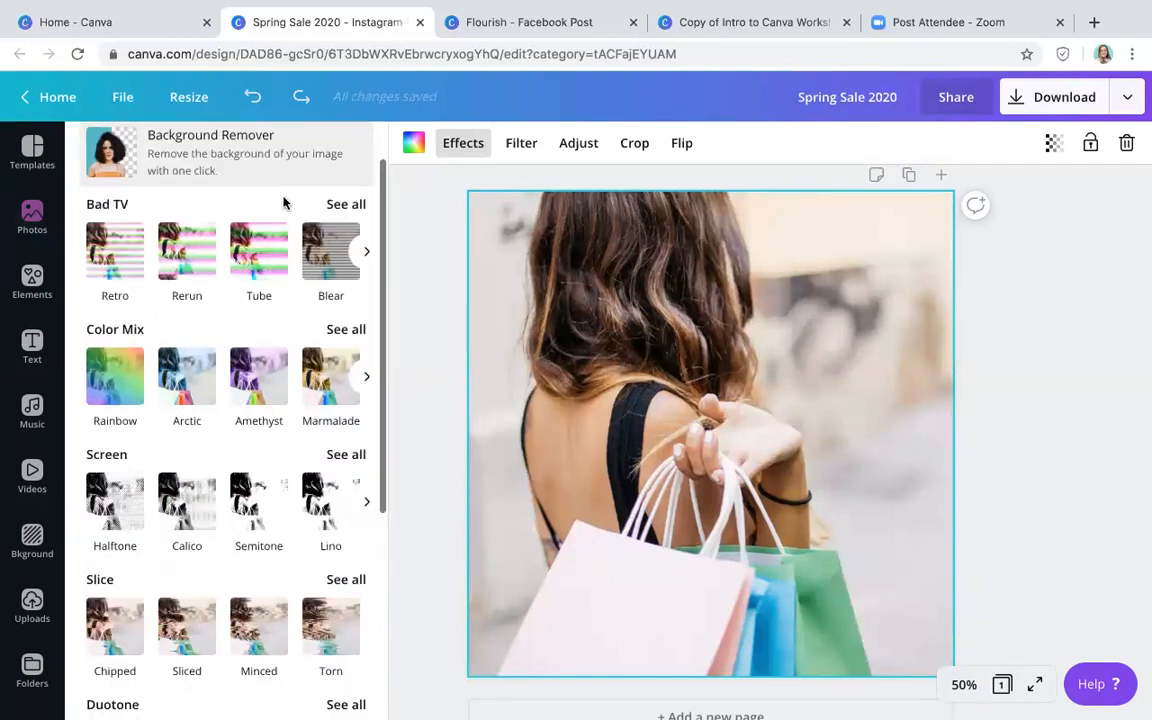
scroll(227, 244, up, 1)
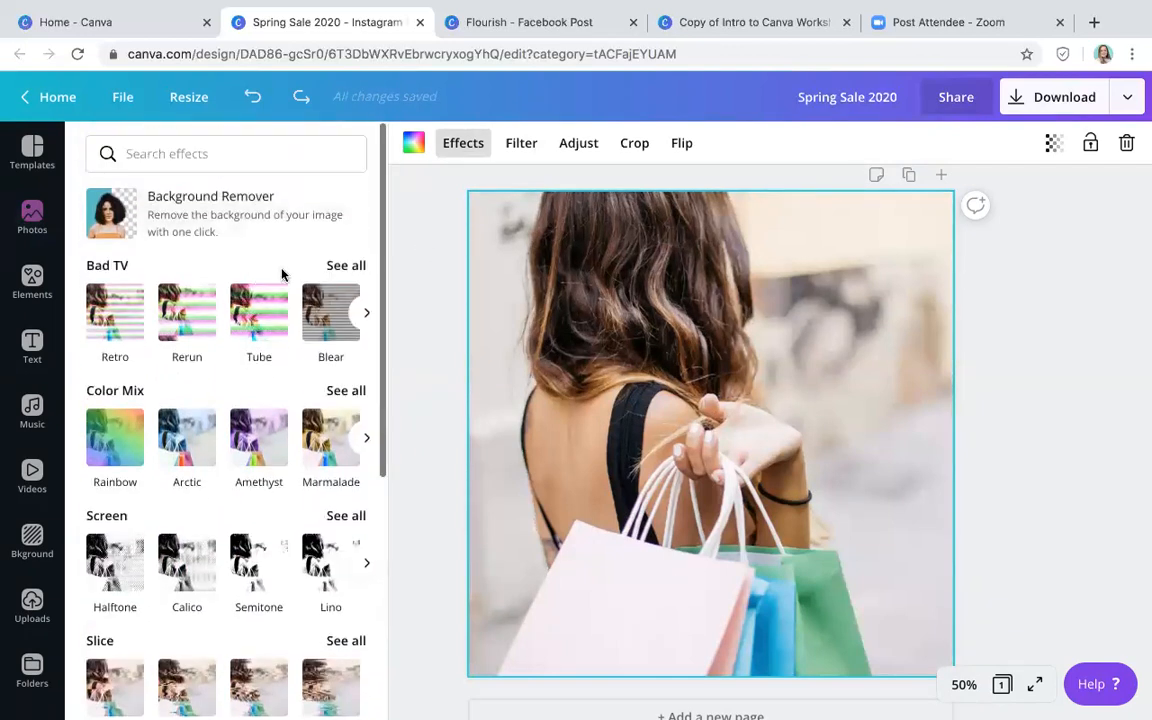
- Try the Whimsical filter on the photo, lower its intensity to about 3, and set the filter back to None
click(524, 145)
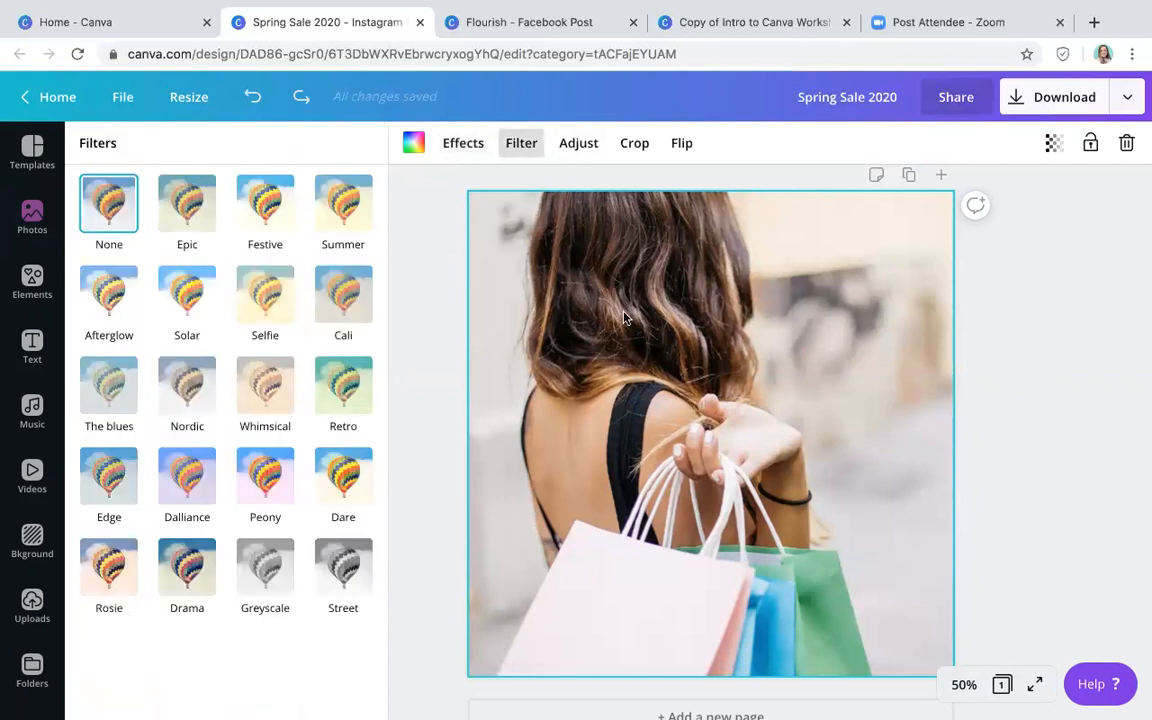
click(238, 362)
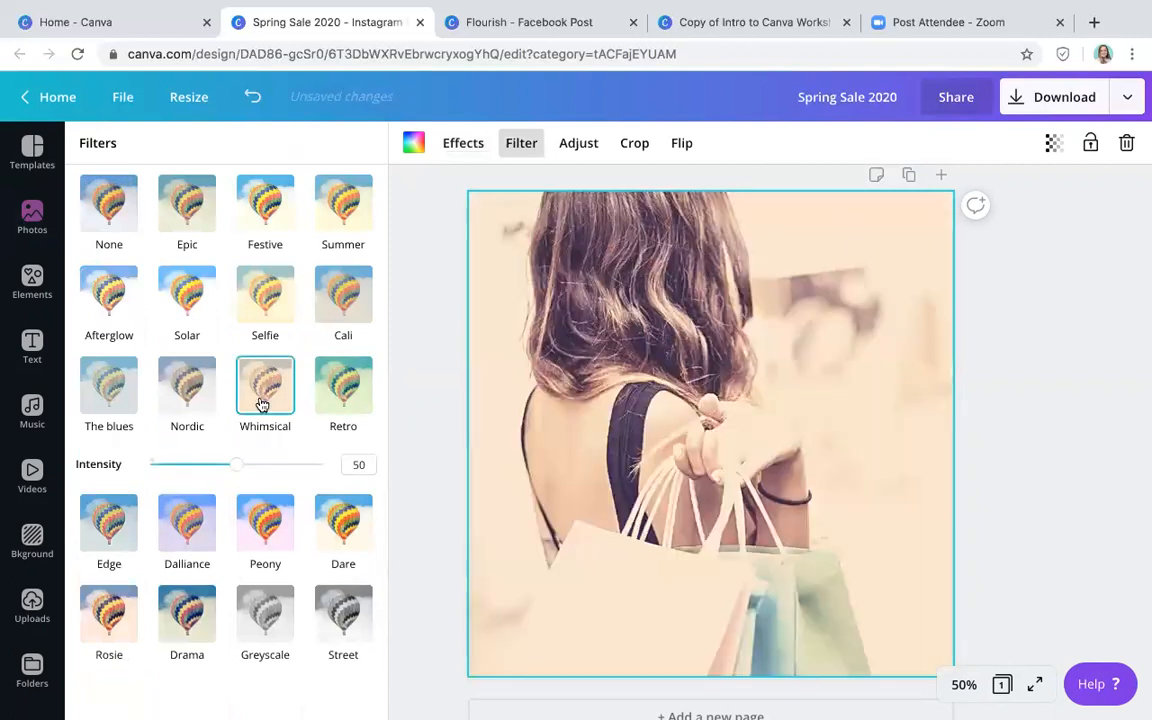
drag(241, 467, 152, 464)
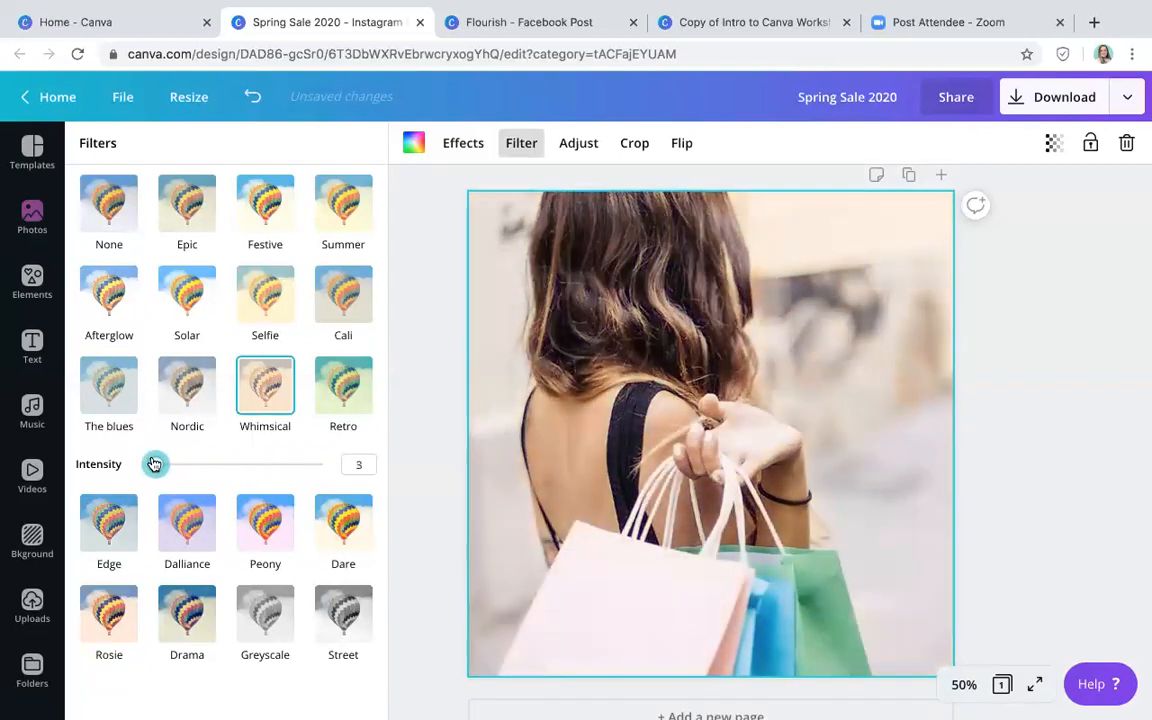
click(93, 206)
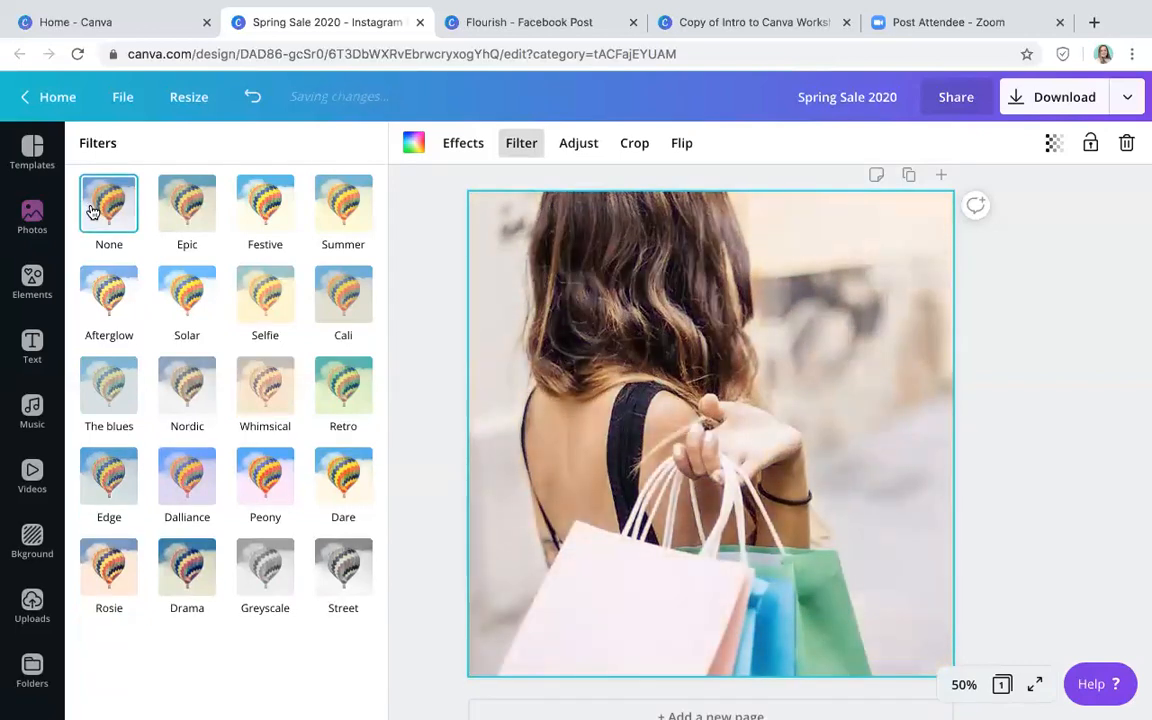
- Adjust the shopping photo to a brightness of 19 and a contrast of 18
click(576, 149)
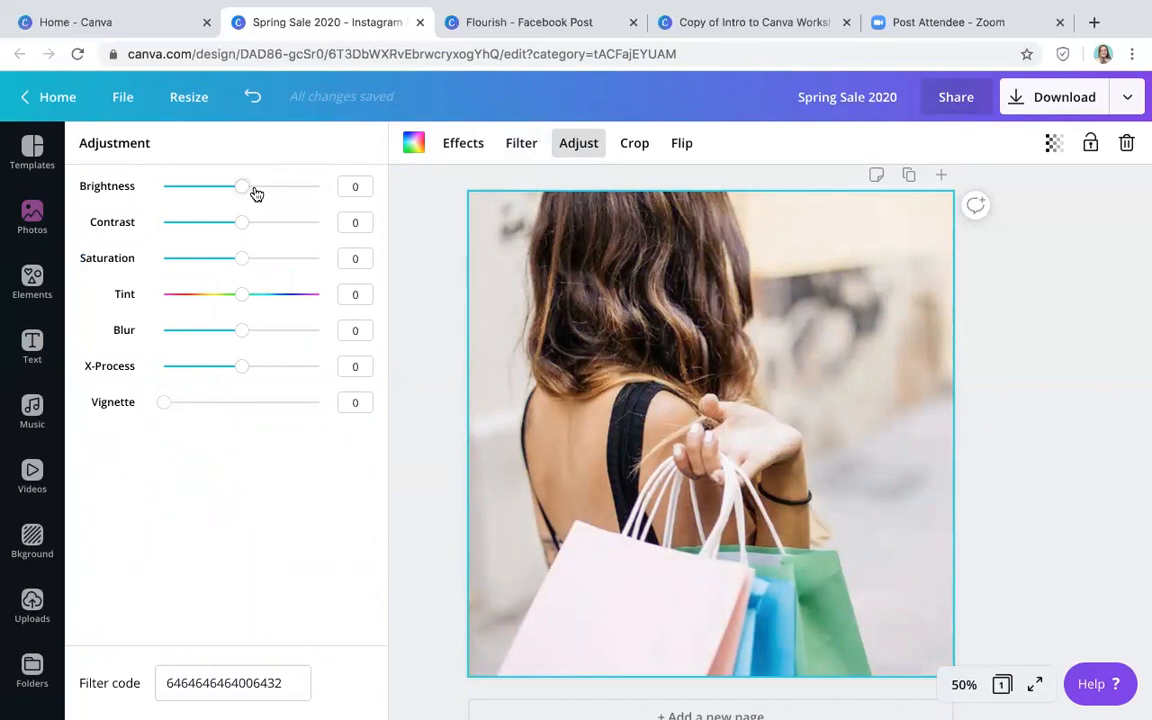
drag(242, 186, 256, 186)
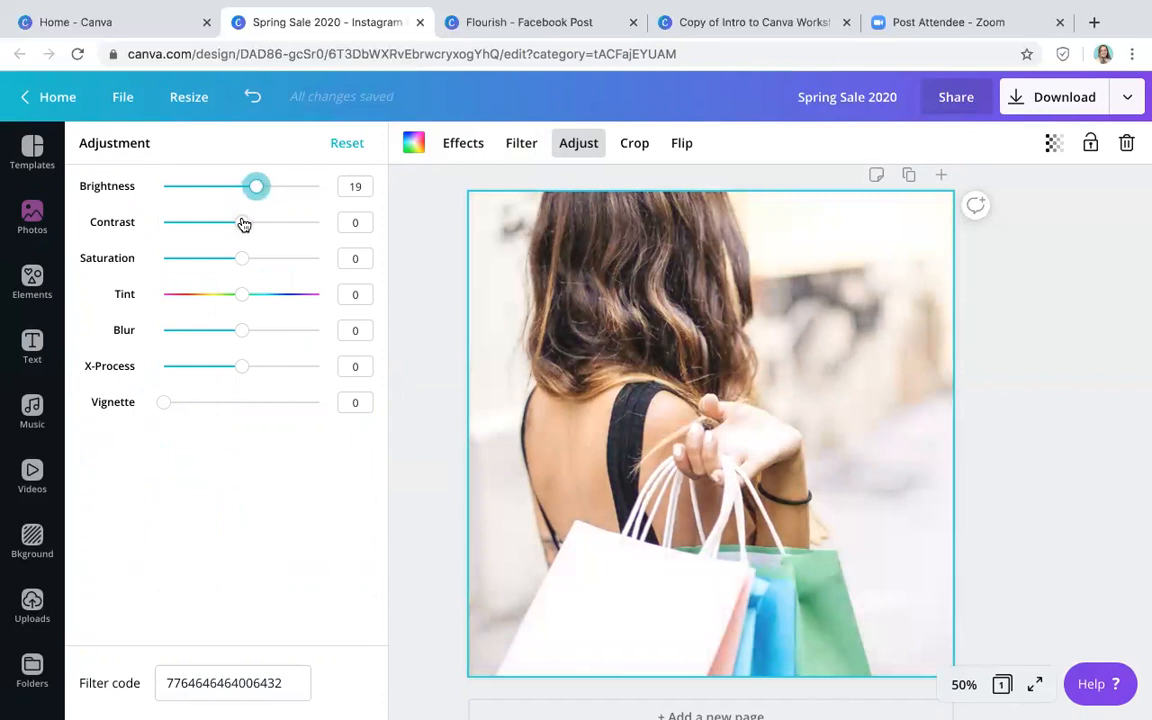
drag(242, 222, 256, 223)
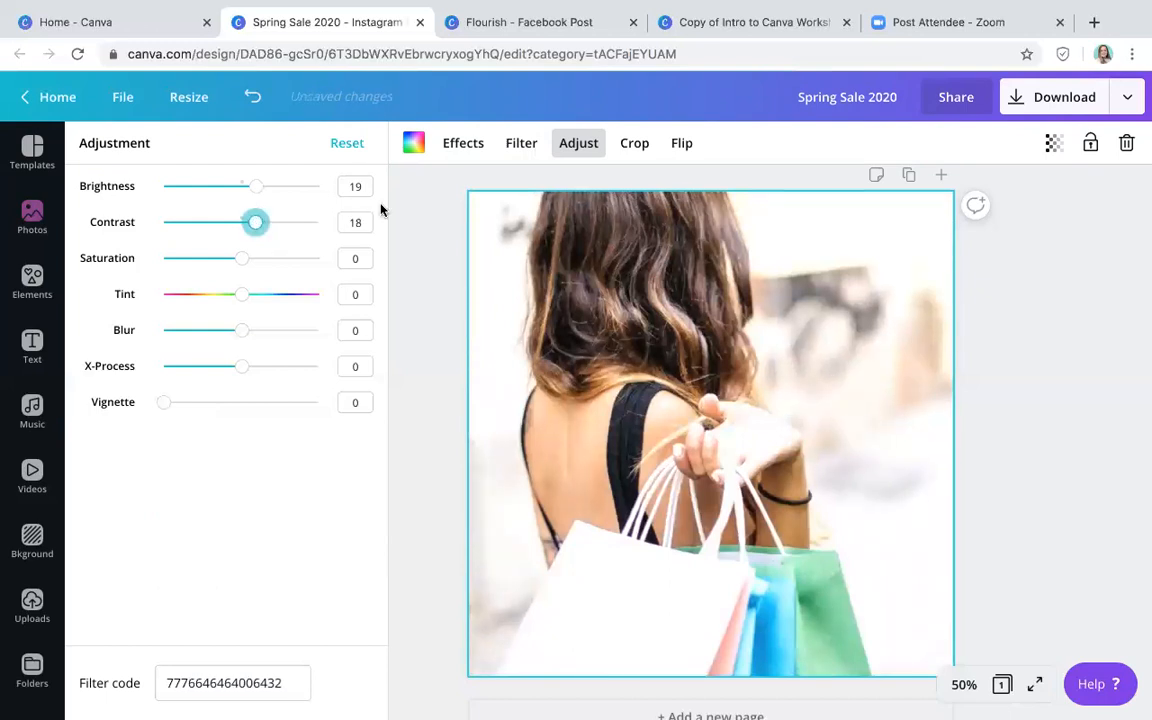
- Shift the photo within its crop so the woman moves toward the page's left edge
click(634, 143)
drag(698, 417, 648, 410)
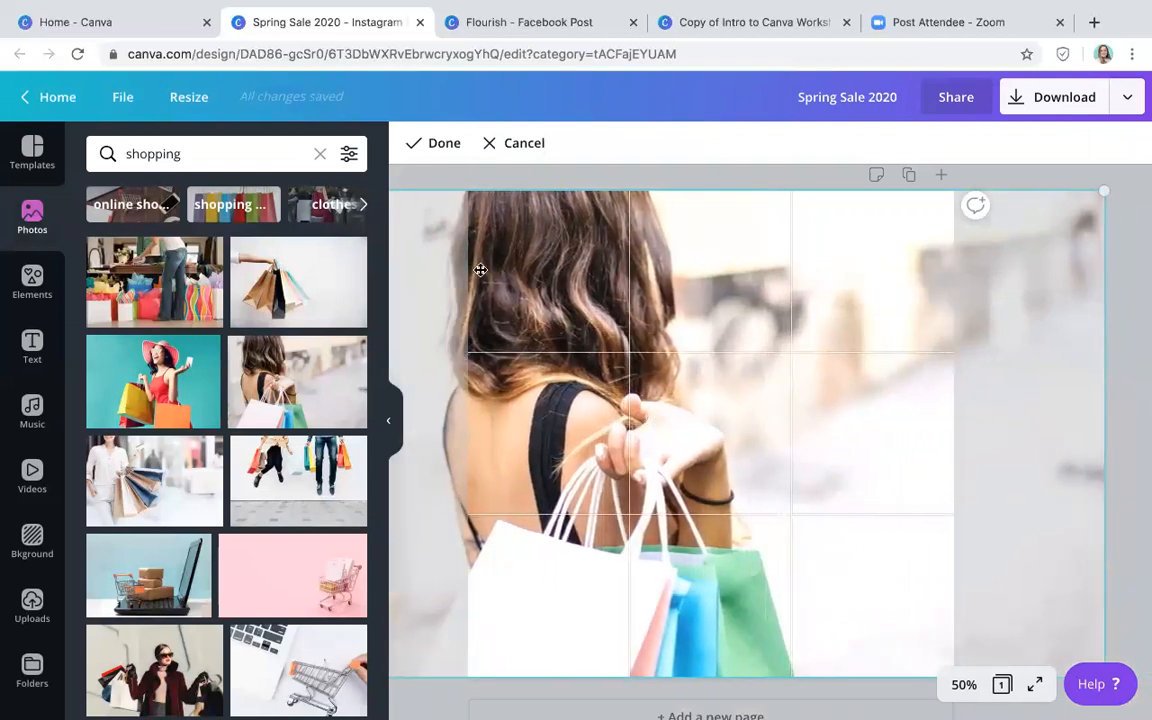
click(429, 142)
- Flip the shopping photo horizontally and flip it back
click(686, 146)
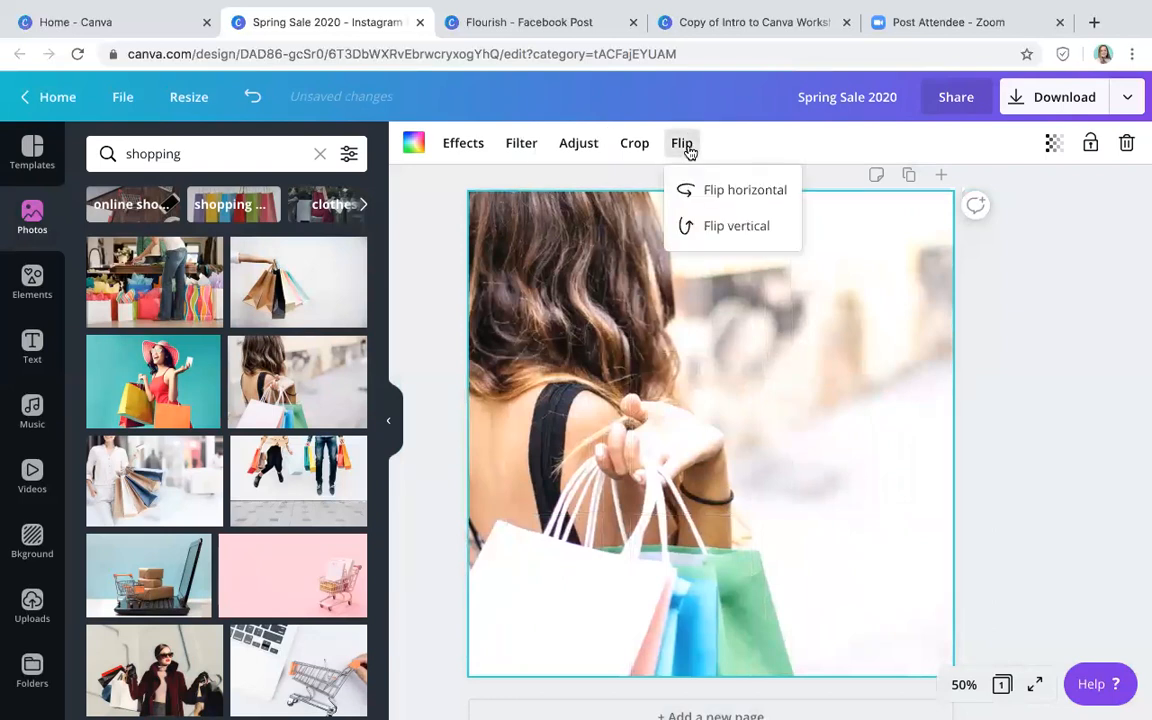
click(737, 187)
click(739, 188)
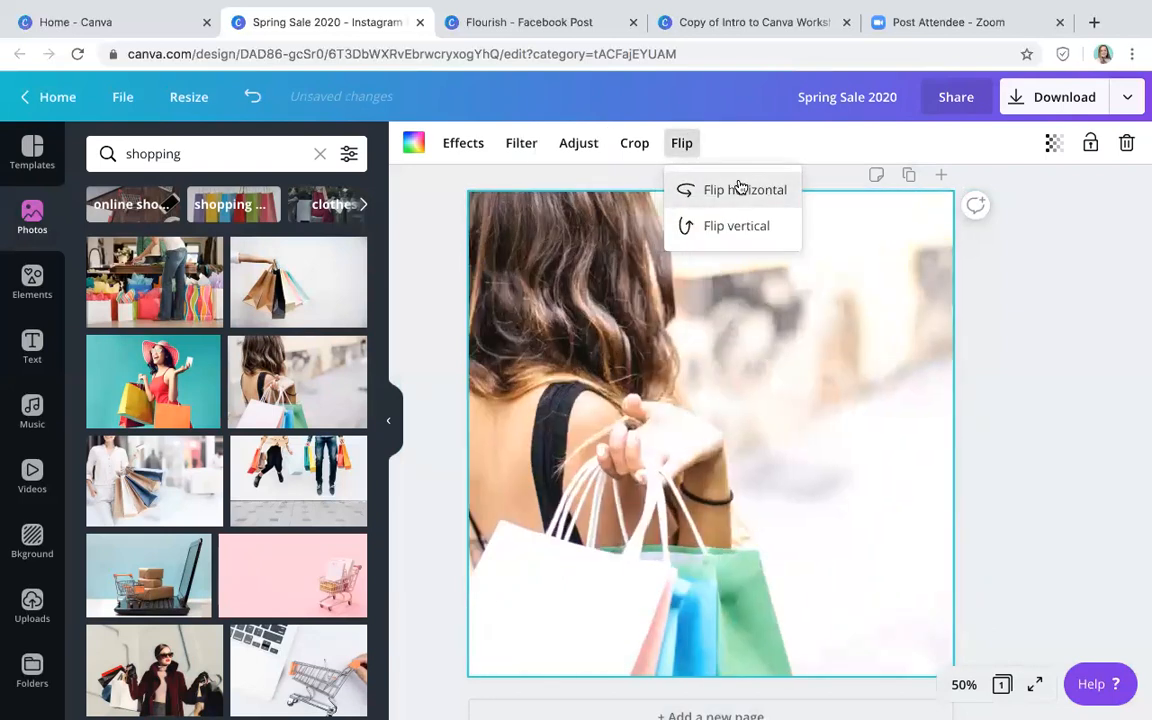
- Flip the shopping photo vertically and flip it back
click(738, 226)
click(740, 227)
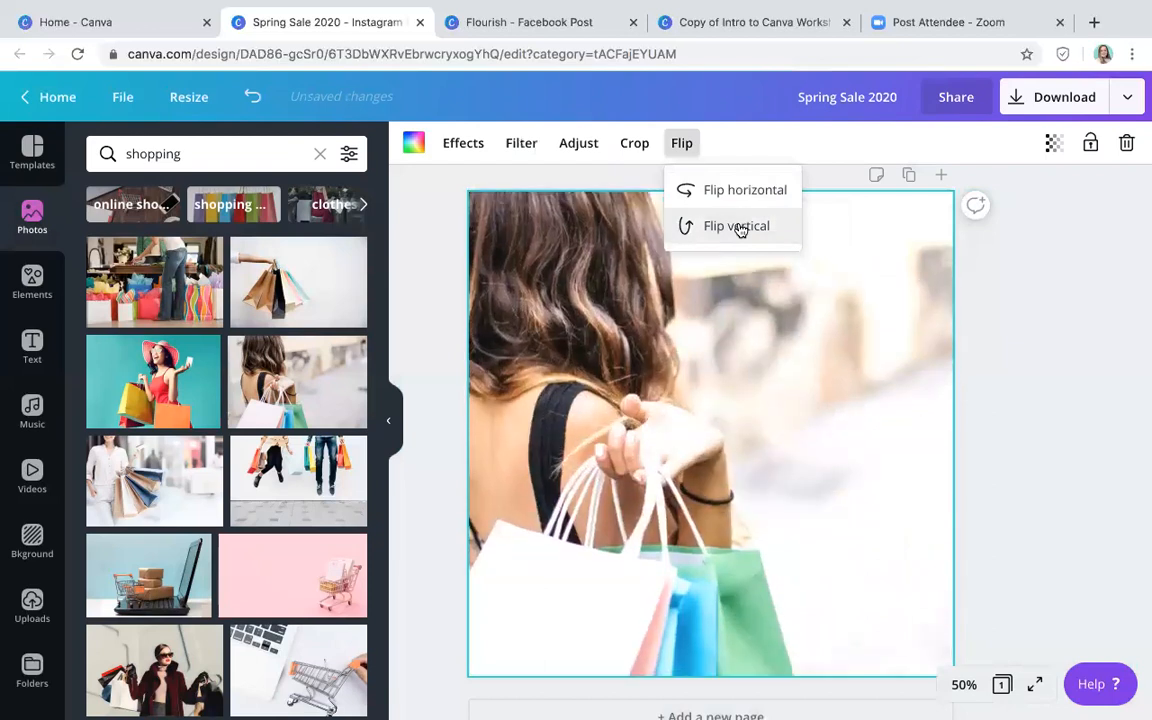
click(1056, 334)
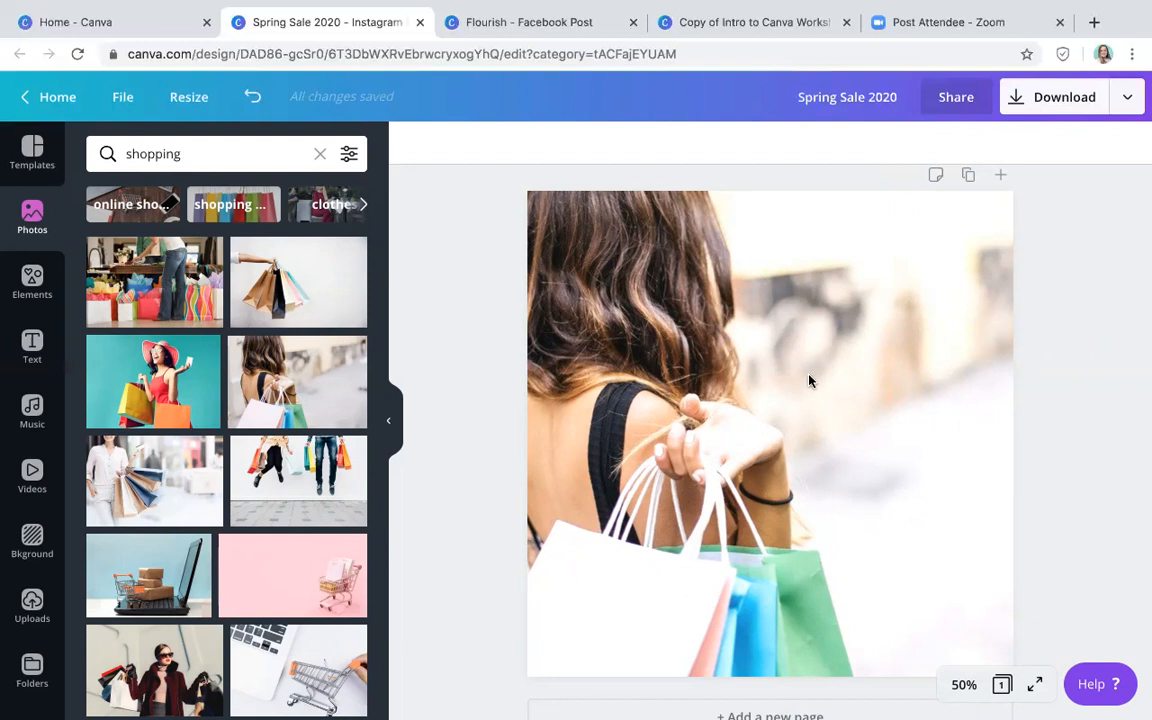
- Add a text box on the photo, enlarge it to size 38, and make it read "Spring"
key(t)
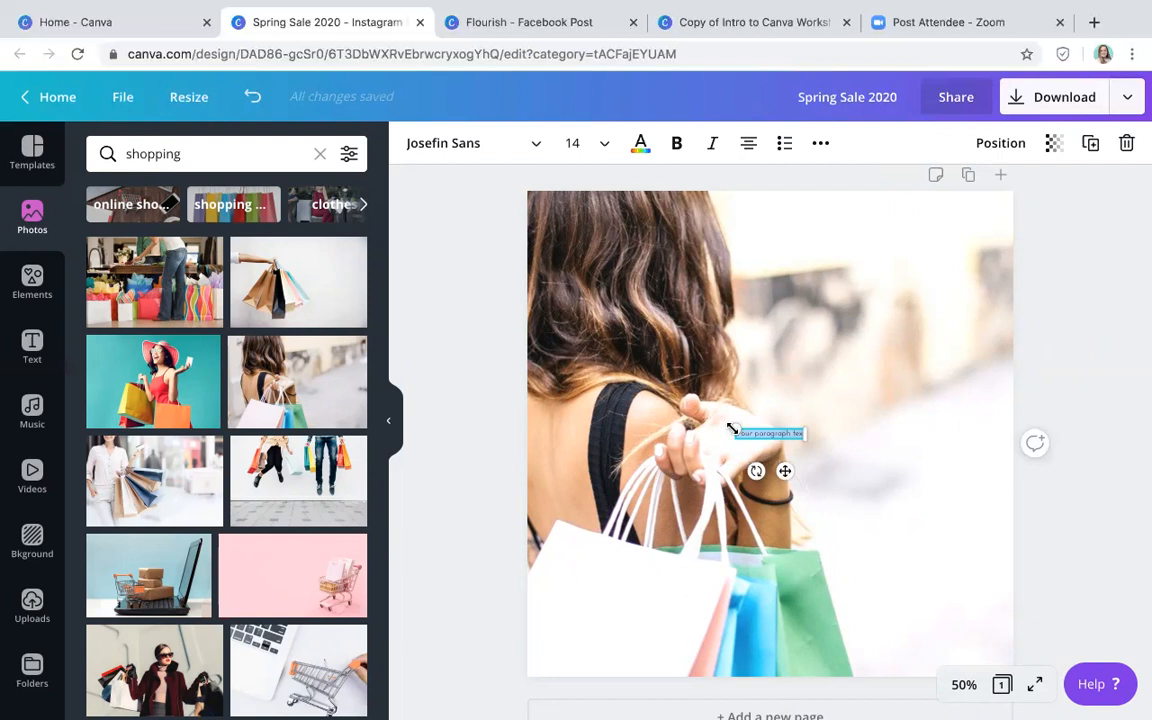
drag(732, 428, 643, 342)
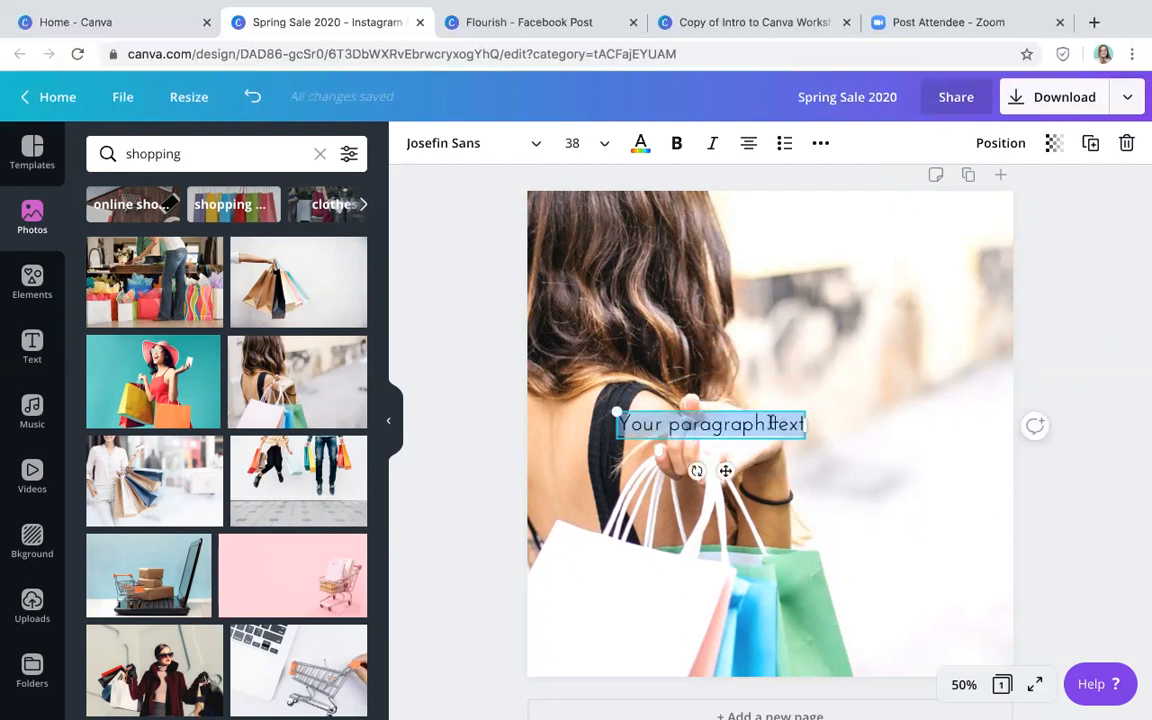
text(Spring)
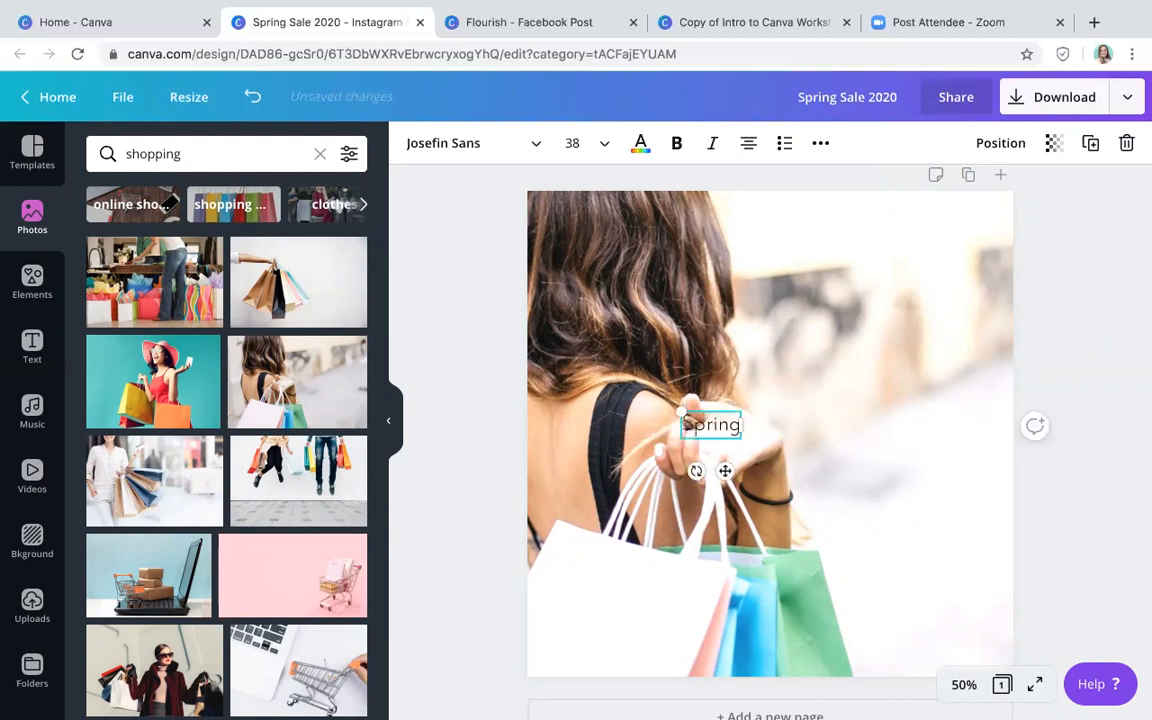
- Find the Playlist Script font and apply it to the "Spring" text
click(476, 147)
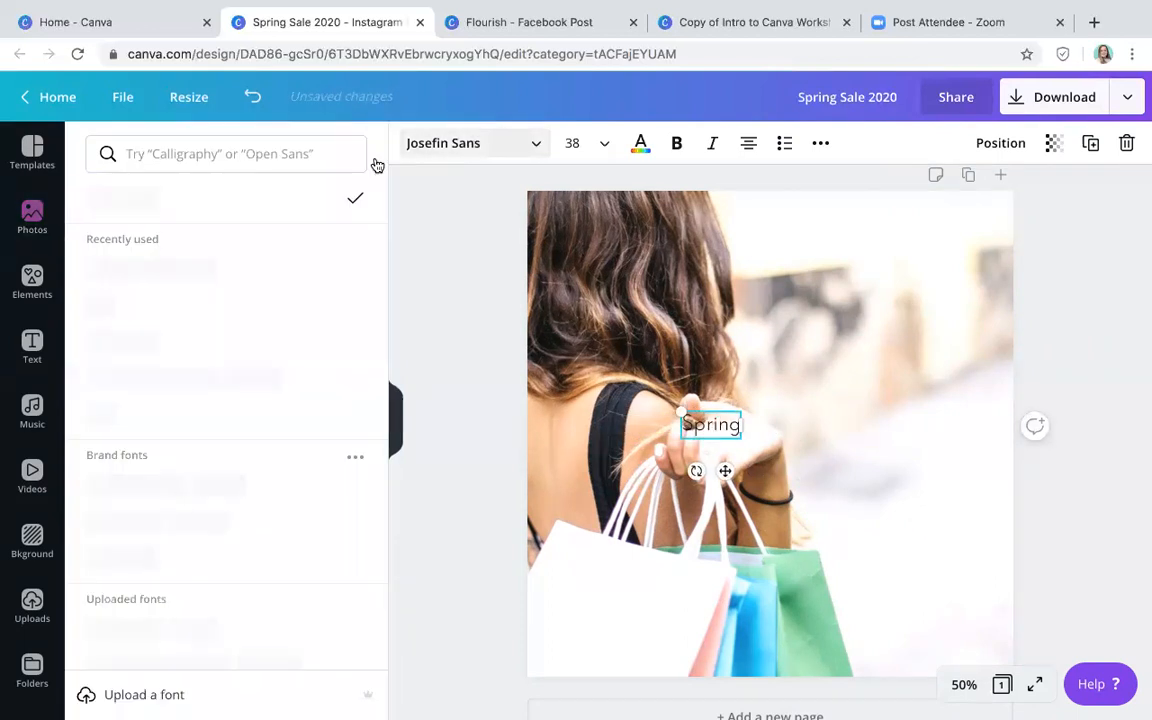
click(182, 152)
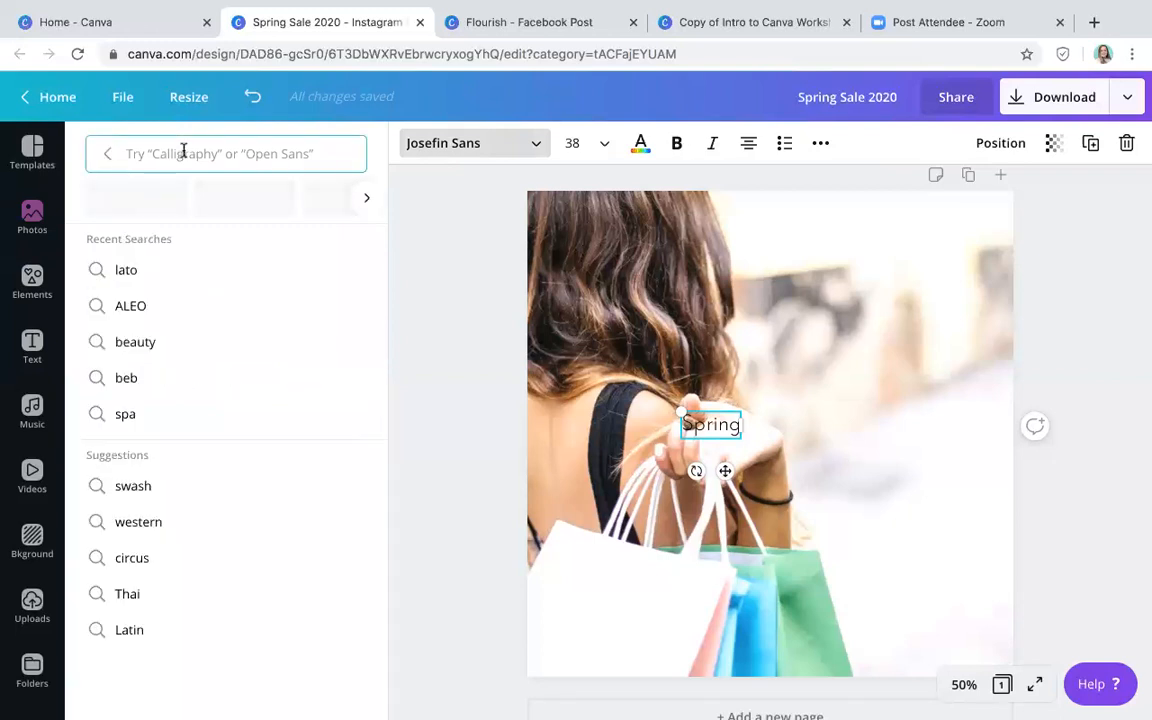
text(sp)
key(BackSpace)
key(BackSpace)
text(playlist)
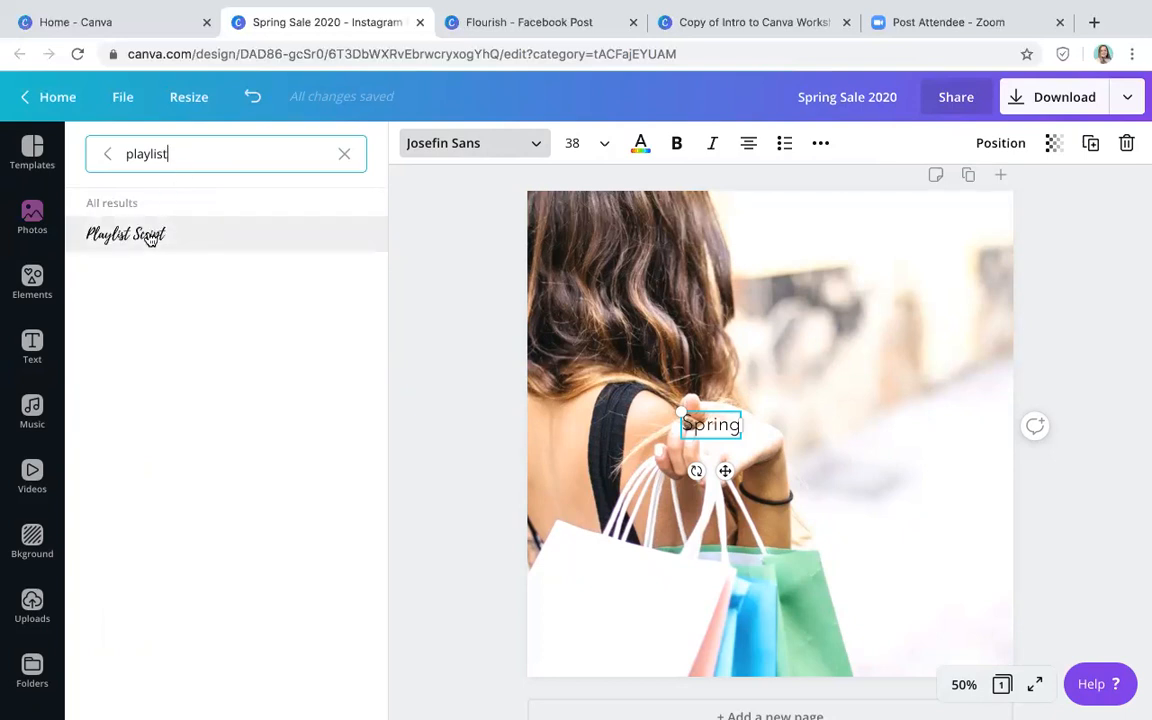
click(150, 236)
- Enlarge the "Spring" text to size 126 and place it in the page's upper-right area beside the woman's hair
drag(680, 408, 563, 350)
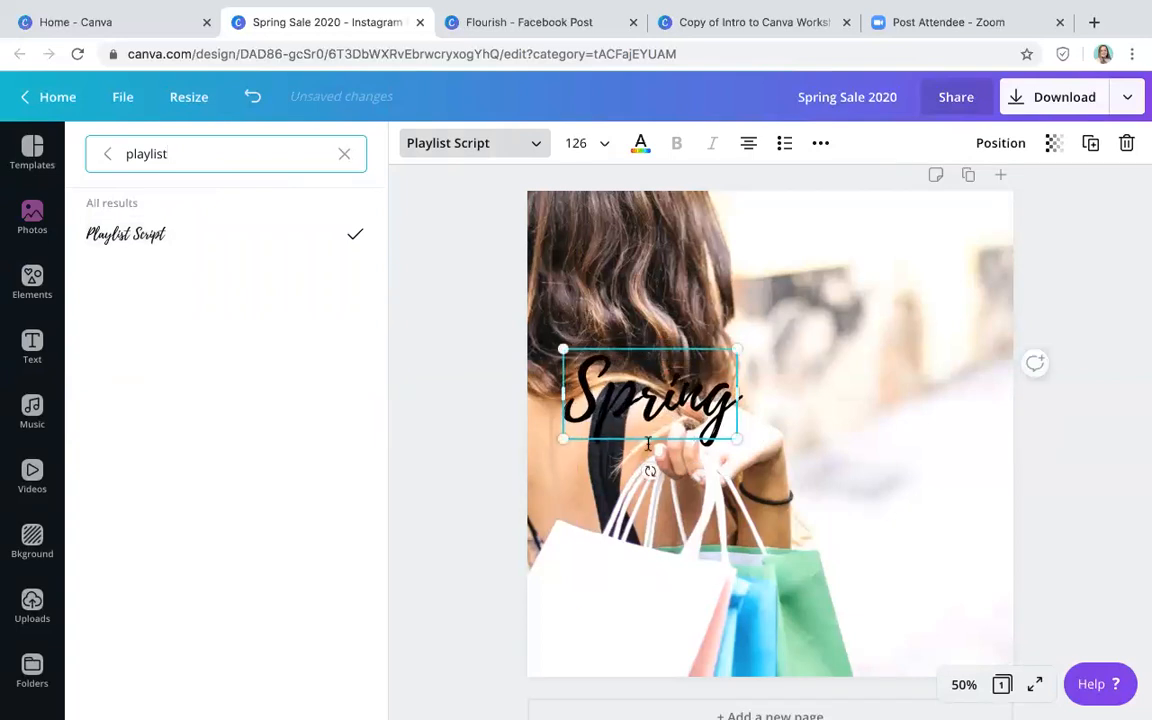
drag(651, 437, 873, 329)
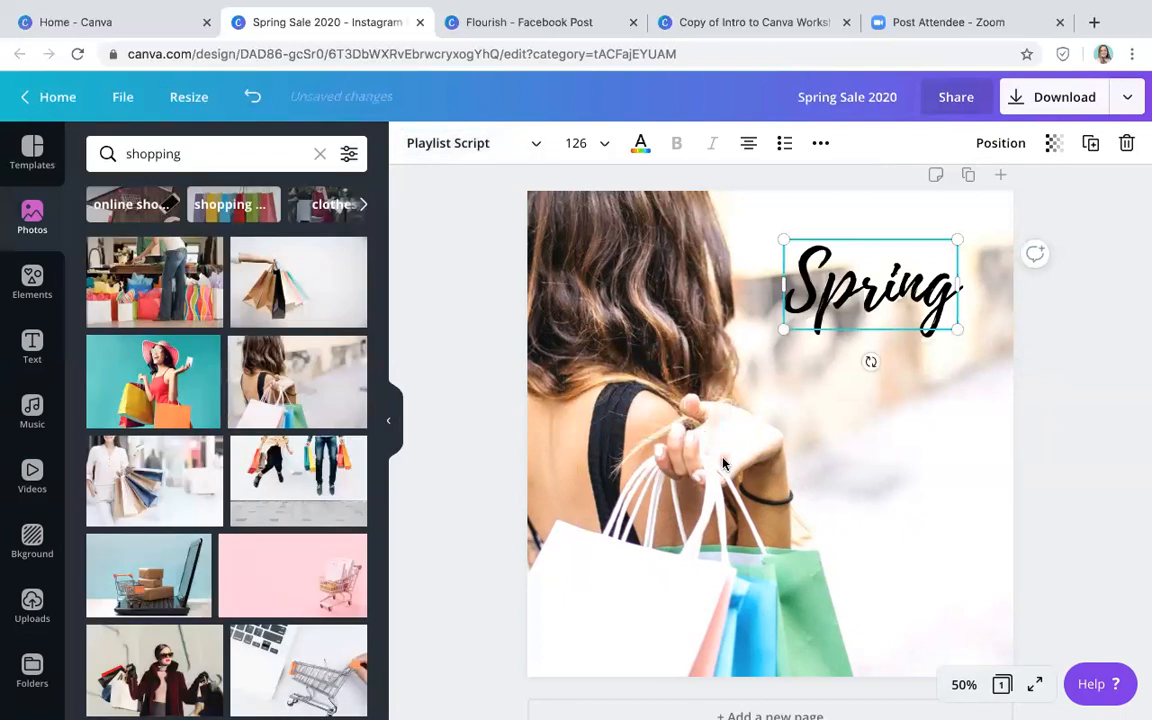
click(820, 447)
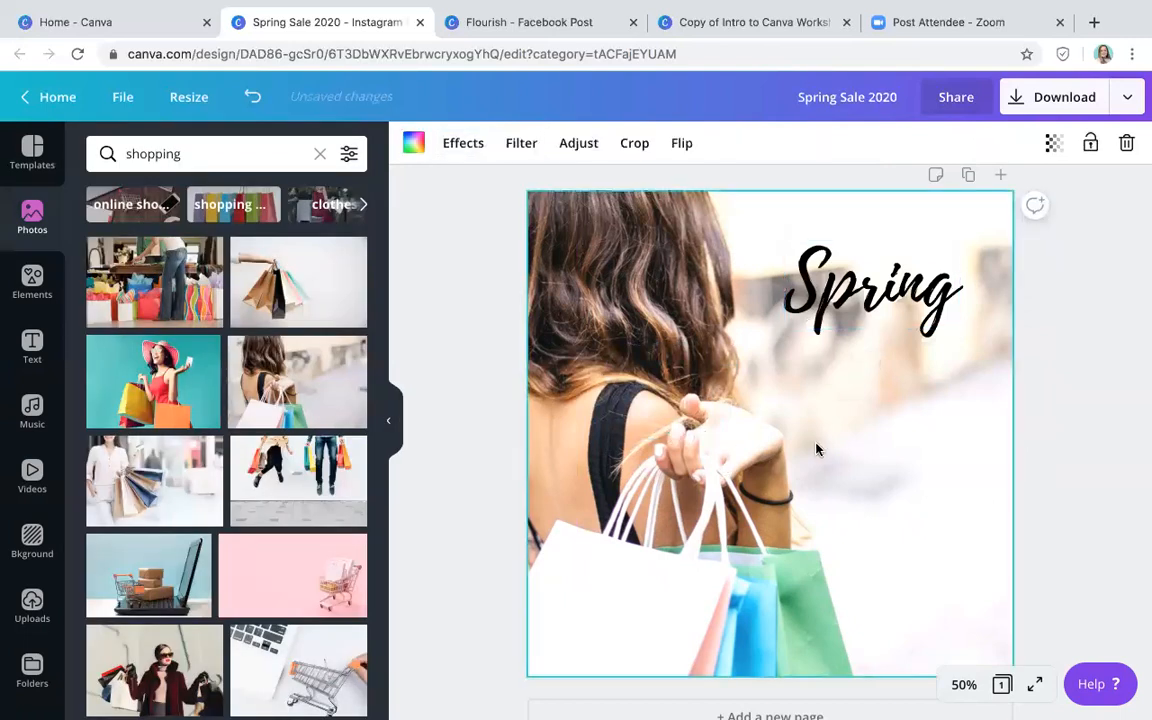
- Add a second text box to the page reading "SALE"
key(t)
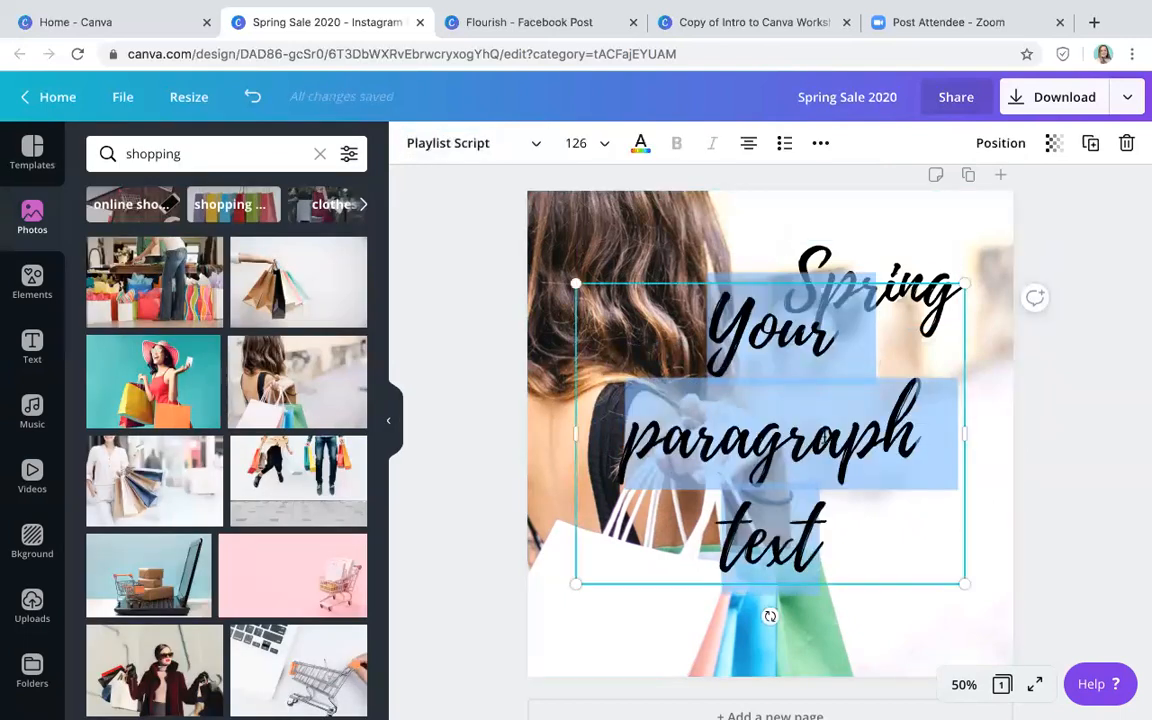
key(BackSpace)
text(SALE)
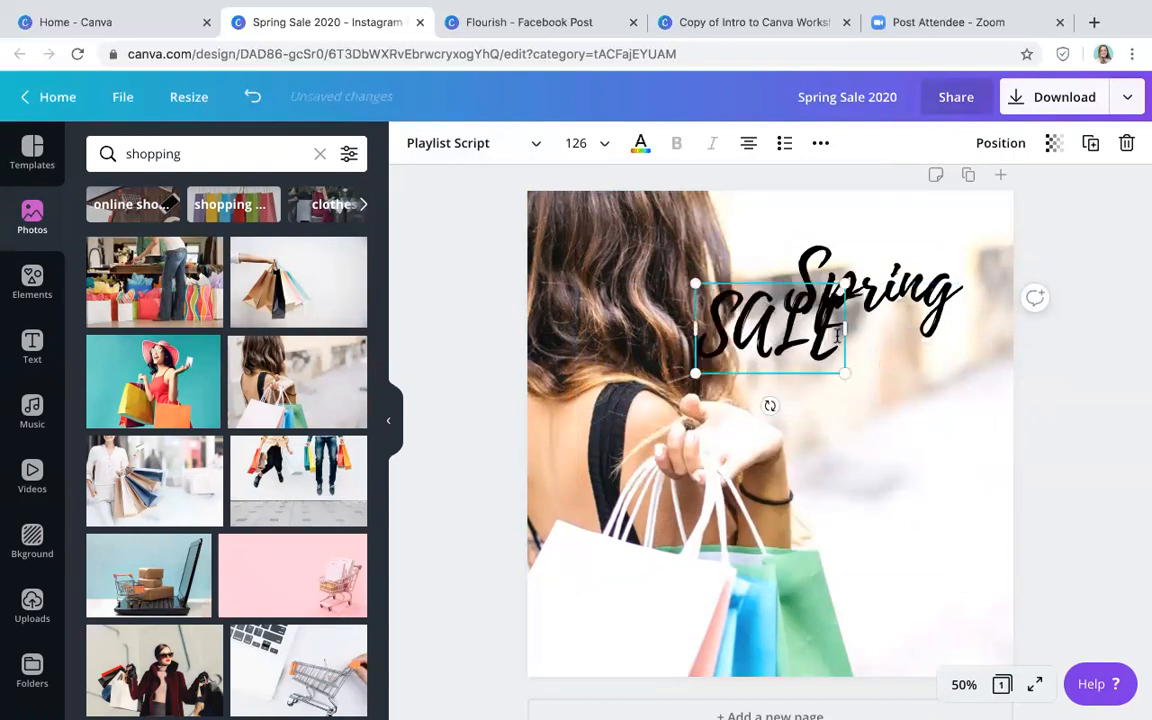
- Search the fonts for "HU" and apply Hussar Ekologiczy to the "SALE" text
key(ctrl+a)
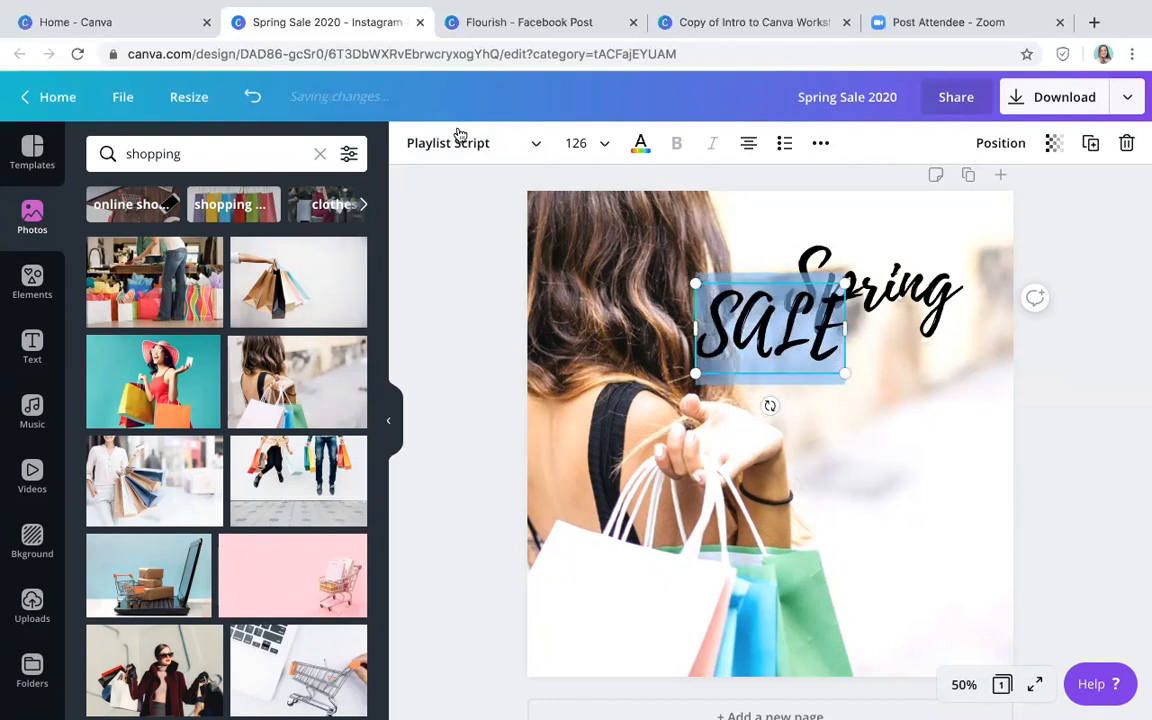
click(458, 143)
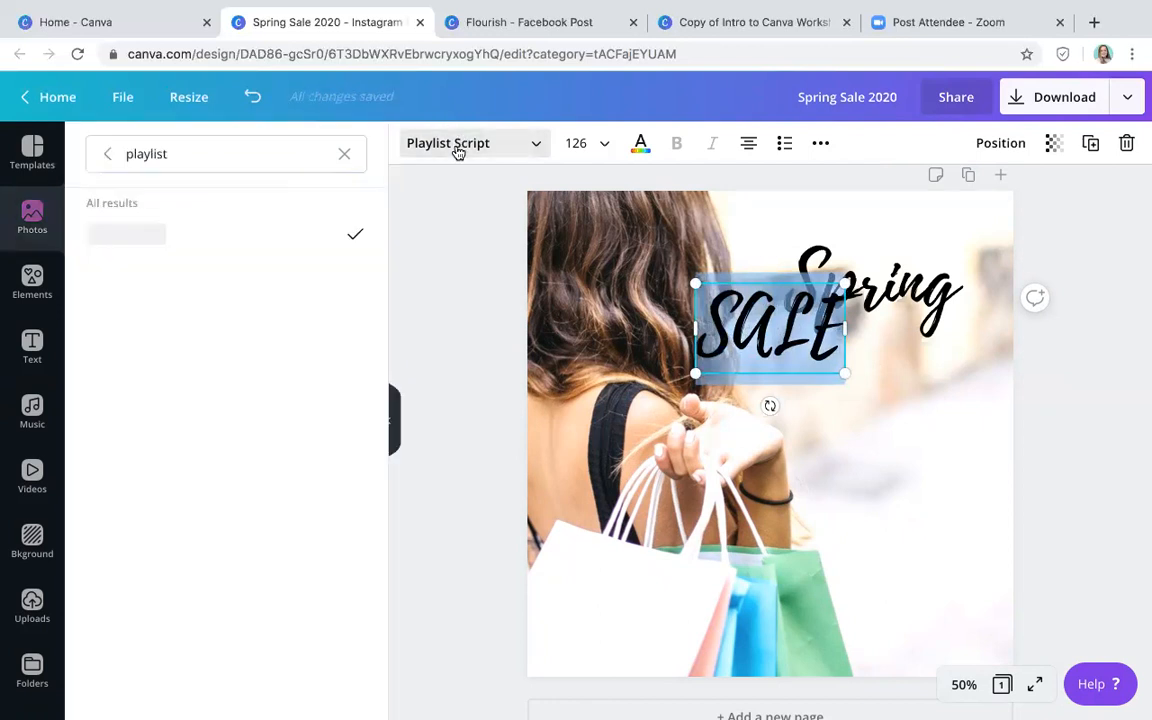
click(344, 153)
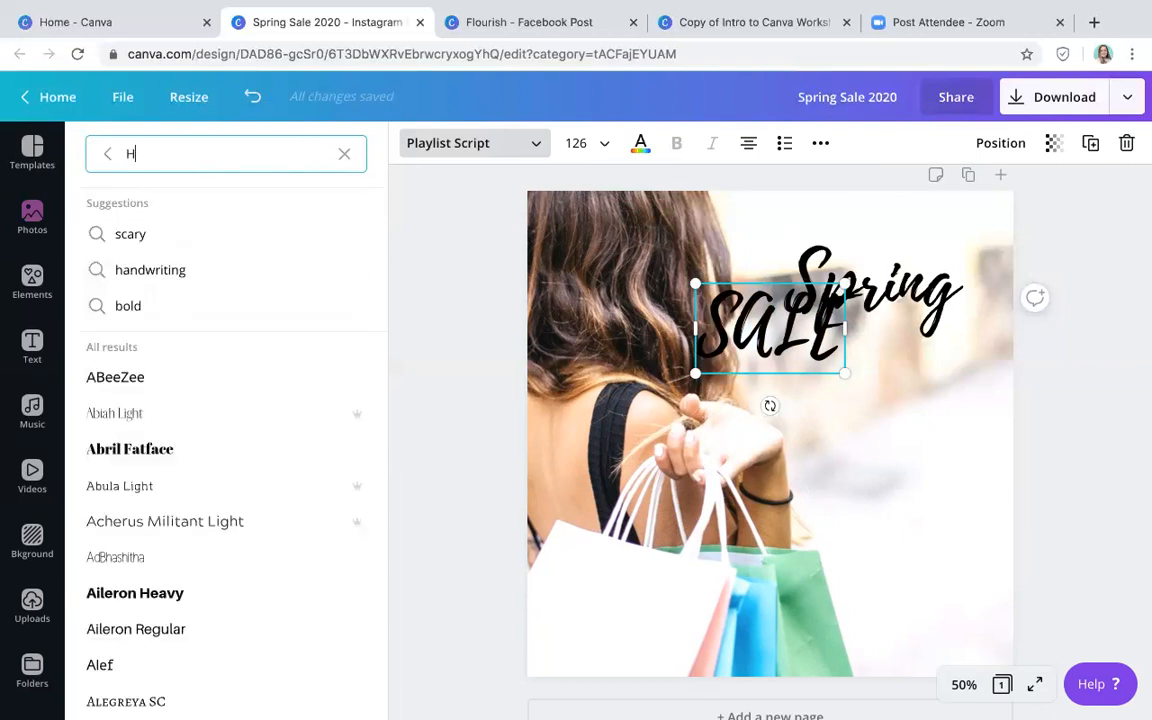
text(U)
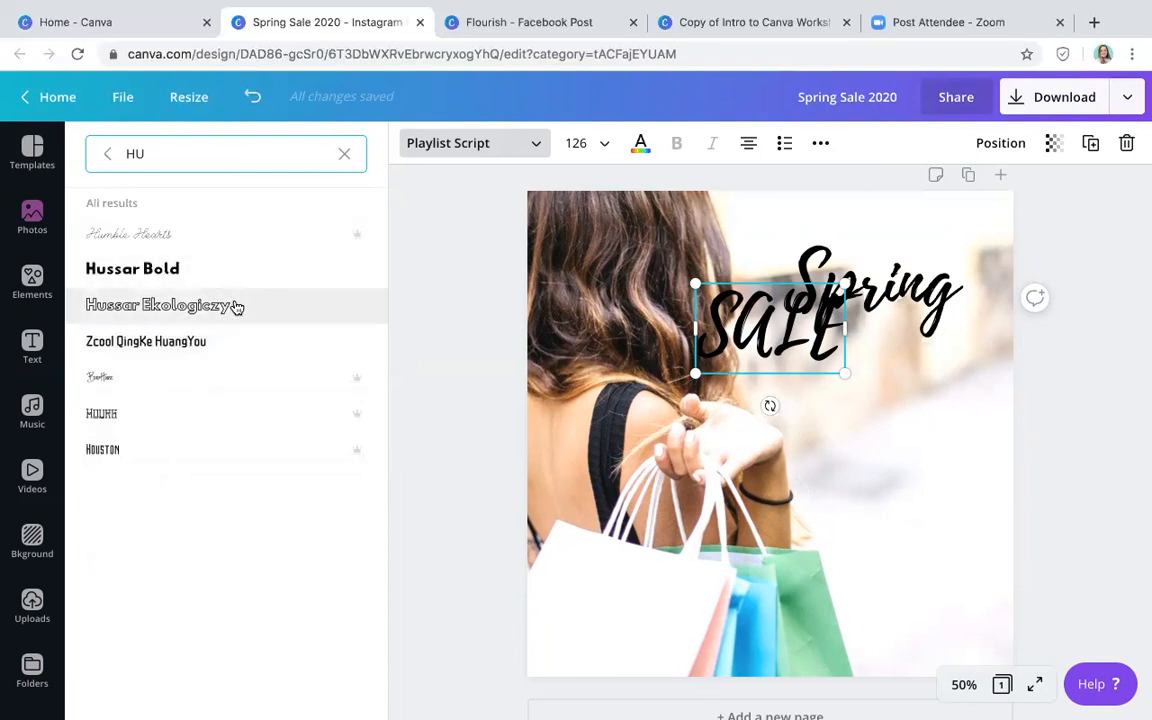
click(240, 306)
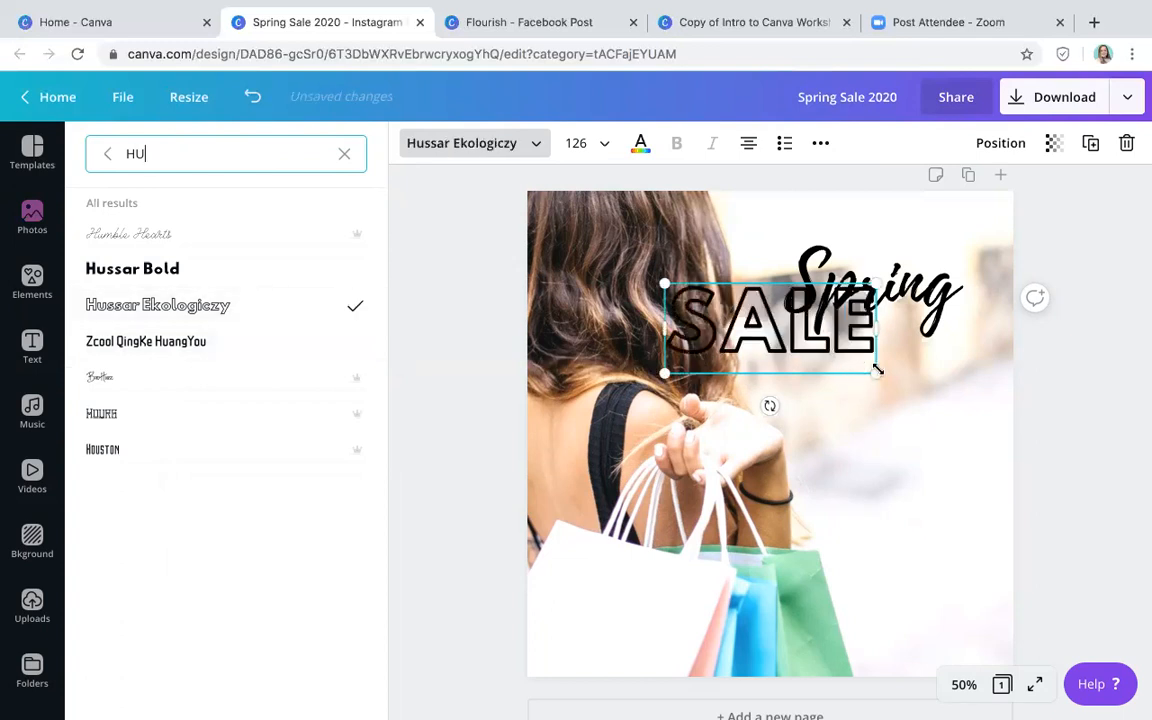
- Enlarge the "SALE" text to size 154 and centre it directly beneath "Spring"
drag(880, 372, 921, 395)
drag(811, 392, 883, 426)
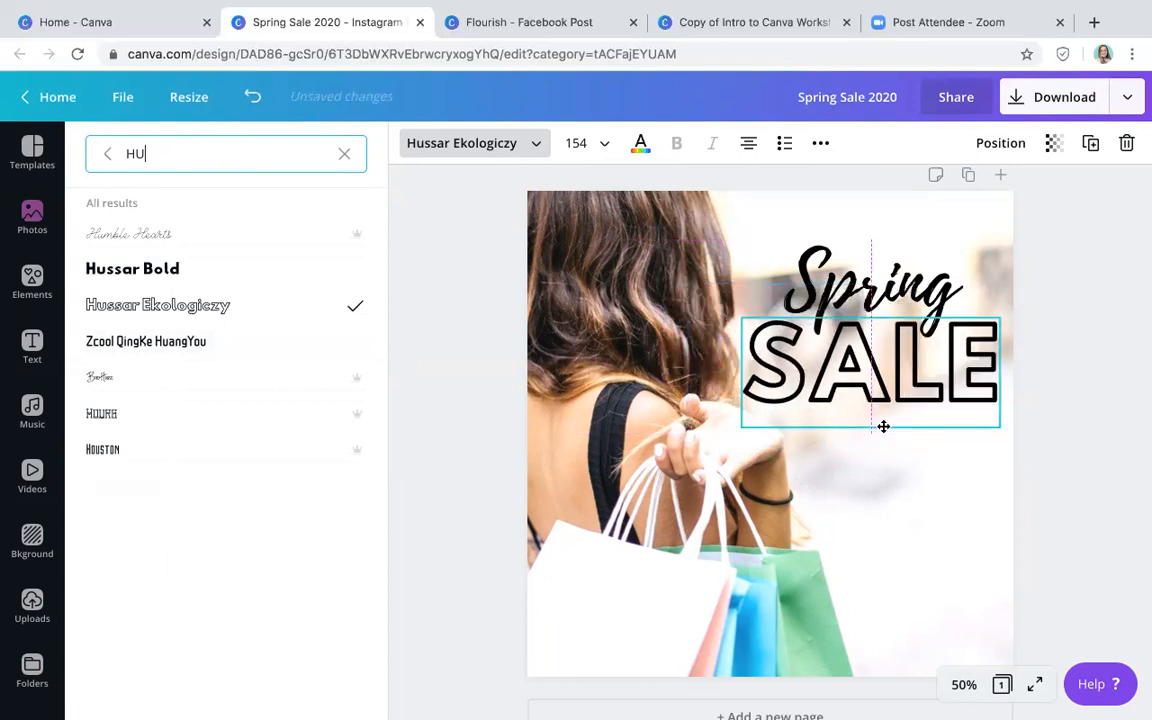
drag(885, 426, 885, 426)
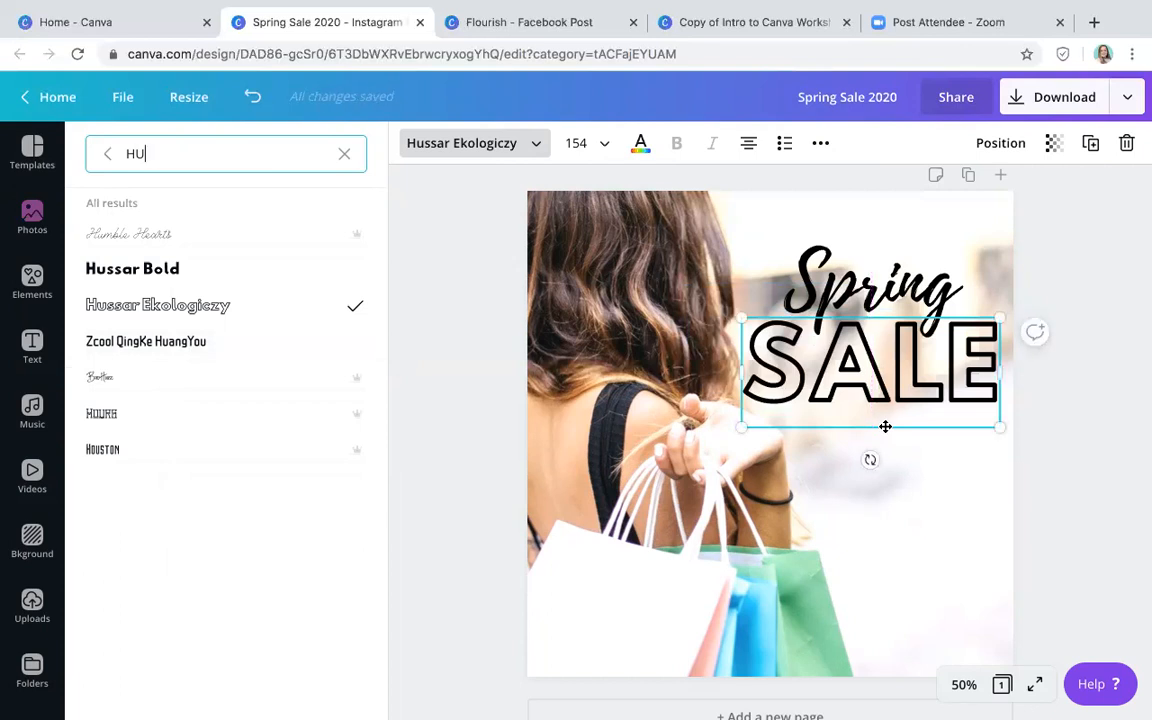
click(874, 555)
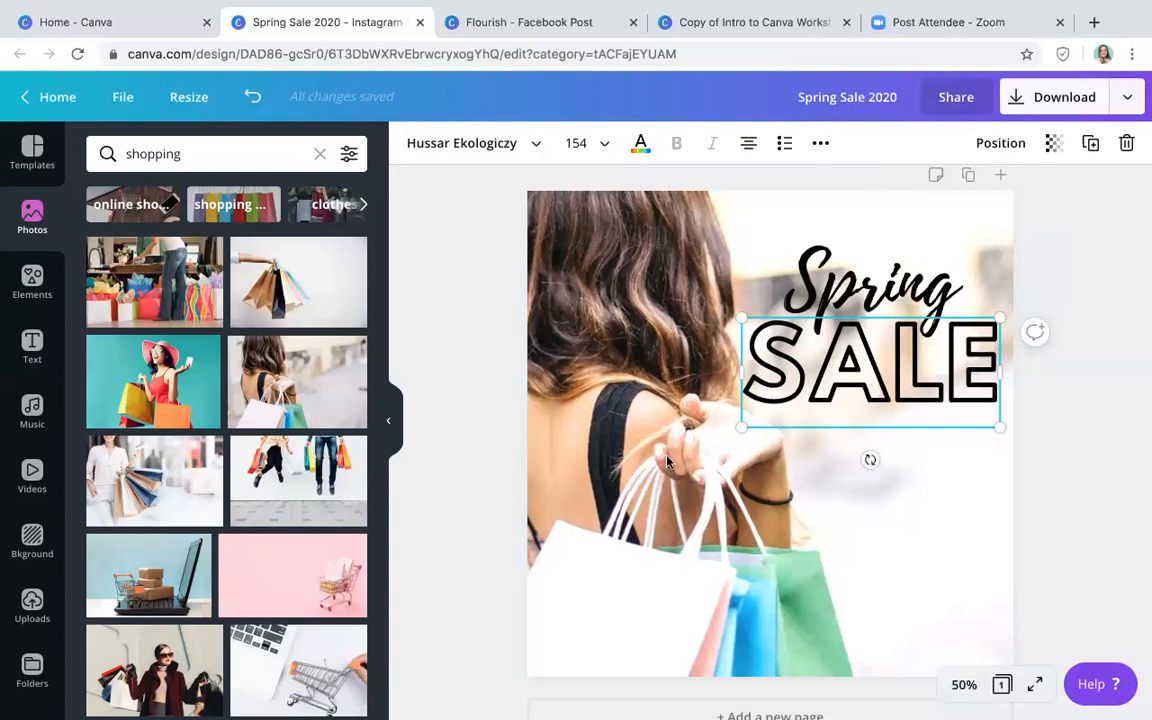
- Add a third text box to the page and set its font to Hussar Bold
click(670, 487)
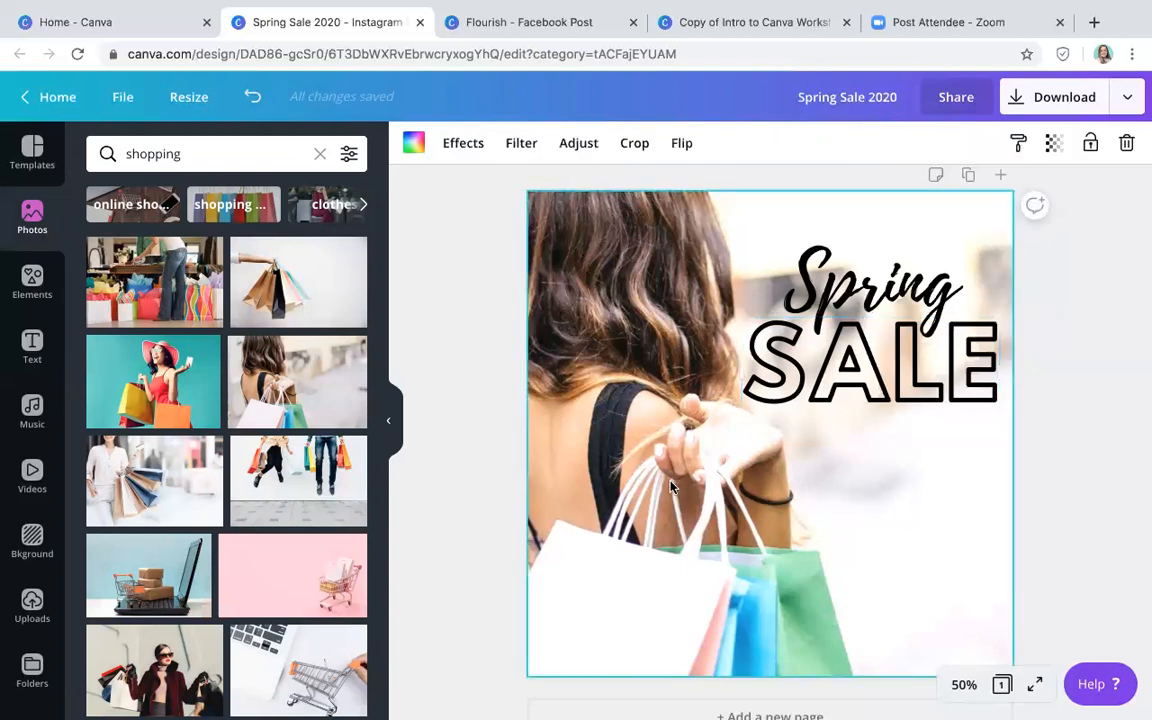
key(t)
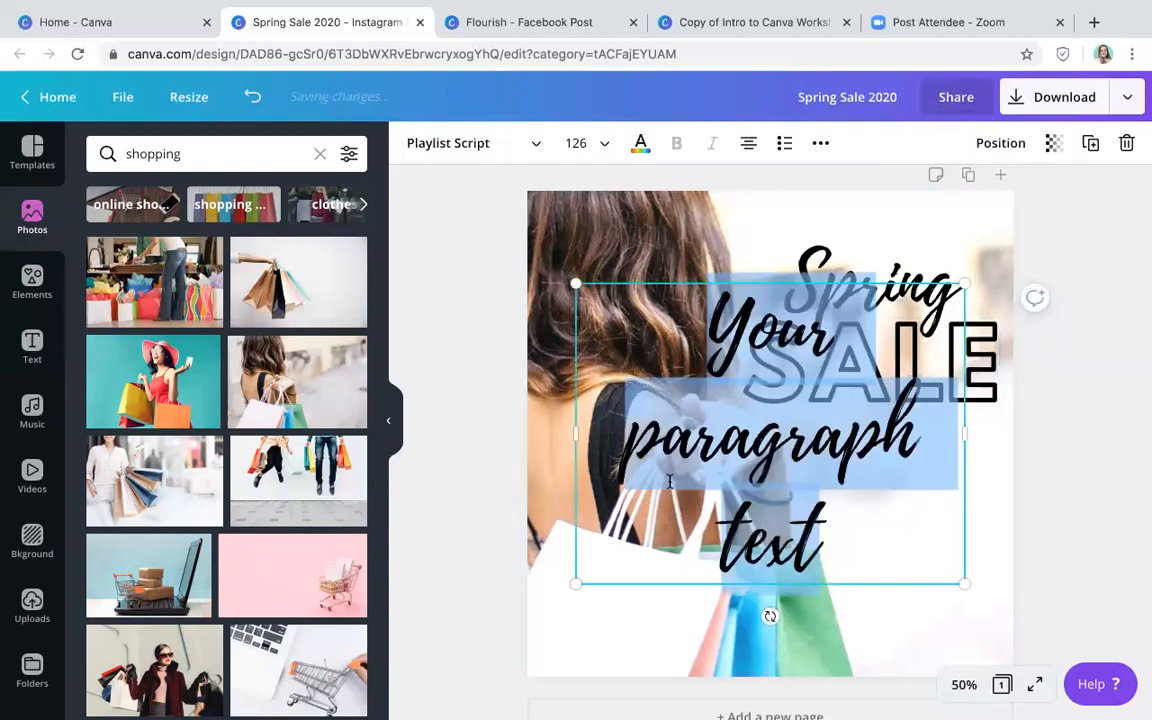
click(500, 140)
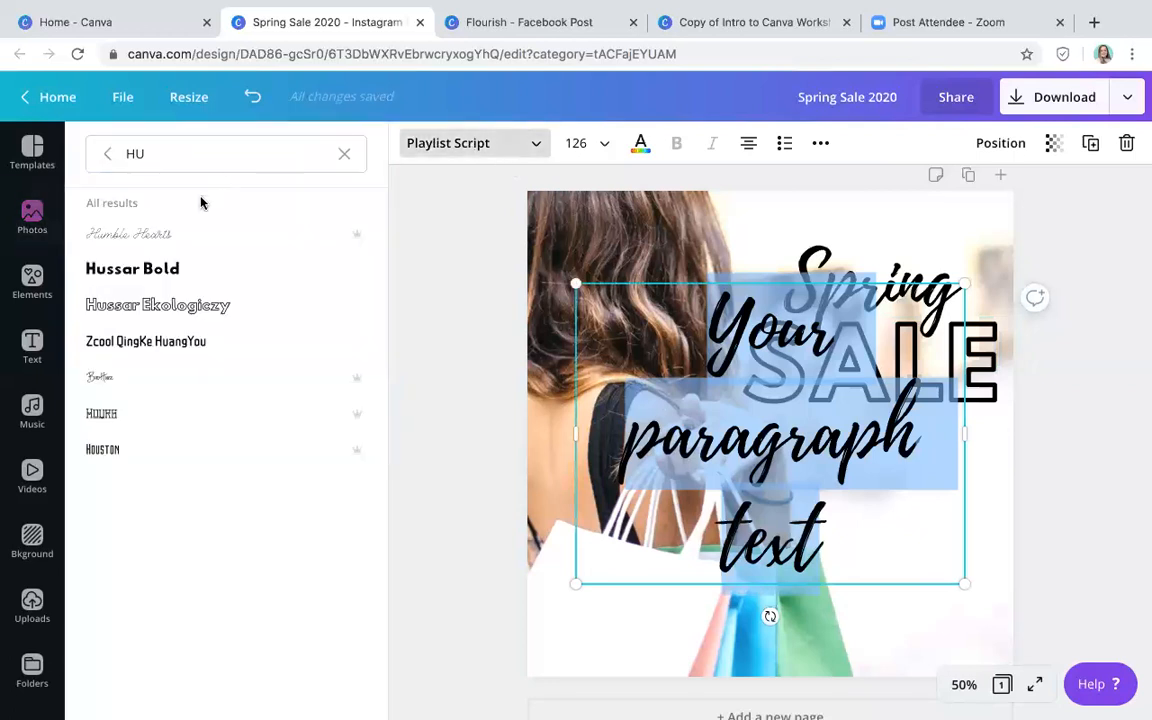
click(180, 268)
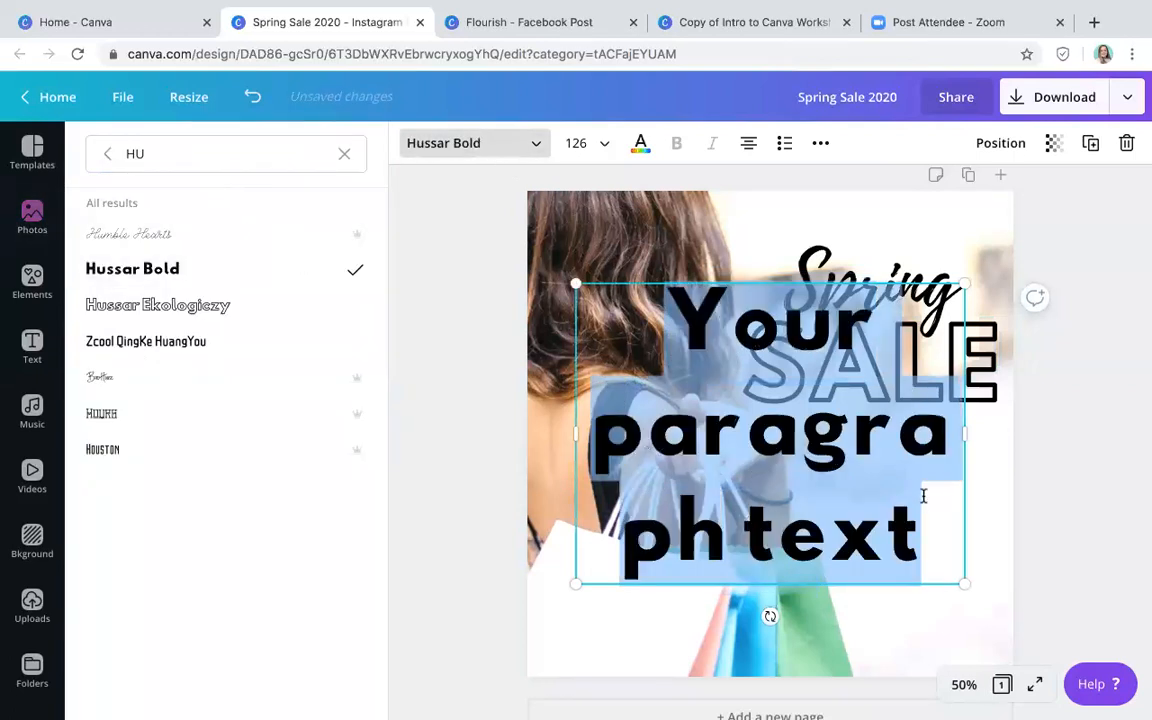
- Fill the new text box with "UP TO 25% OFF" and, on a new line, "USE CODE SPRING20"
text(UP)
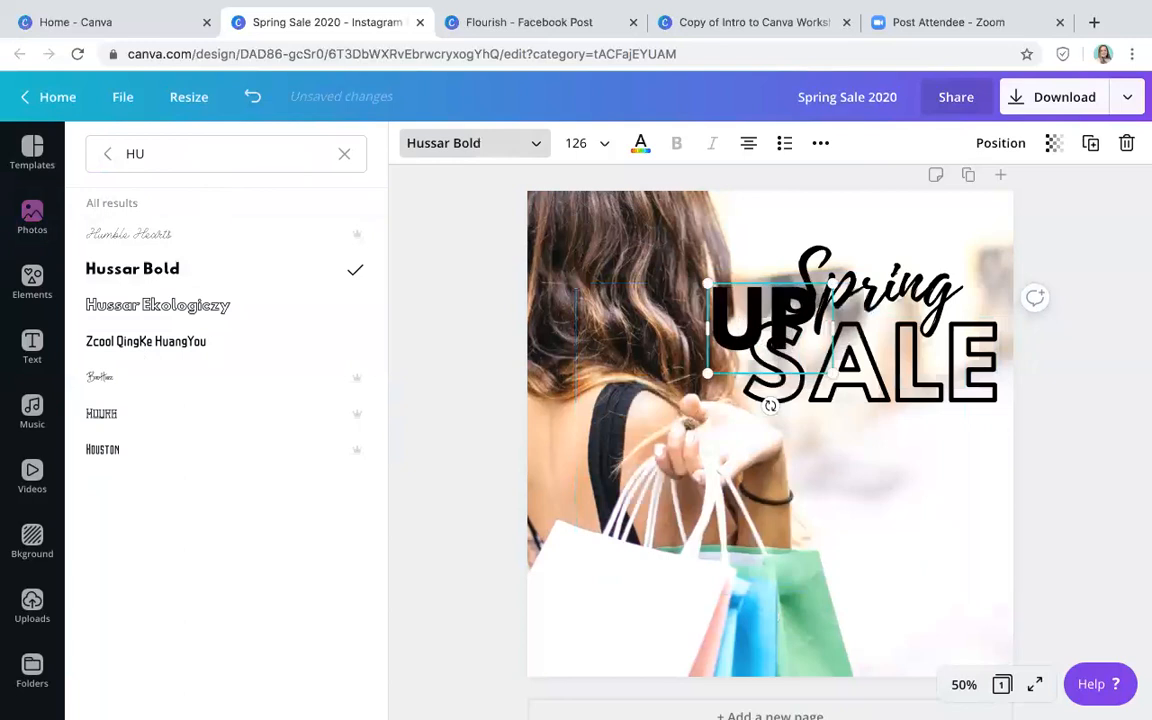
text( TO 25)
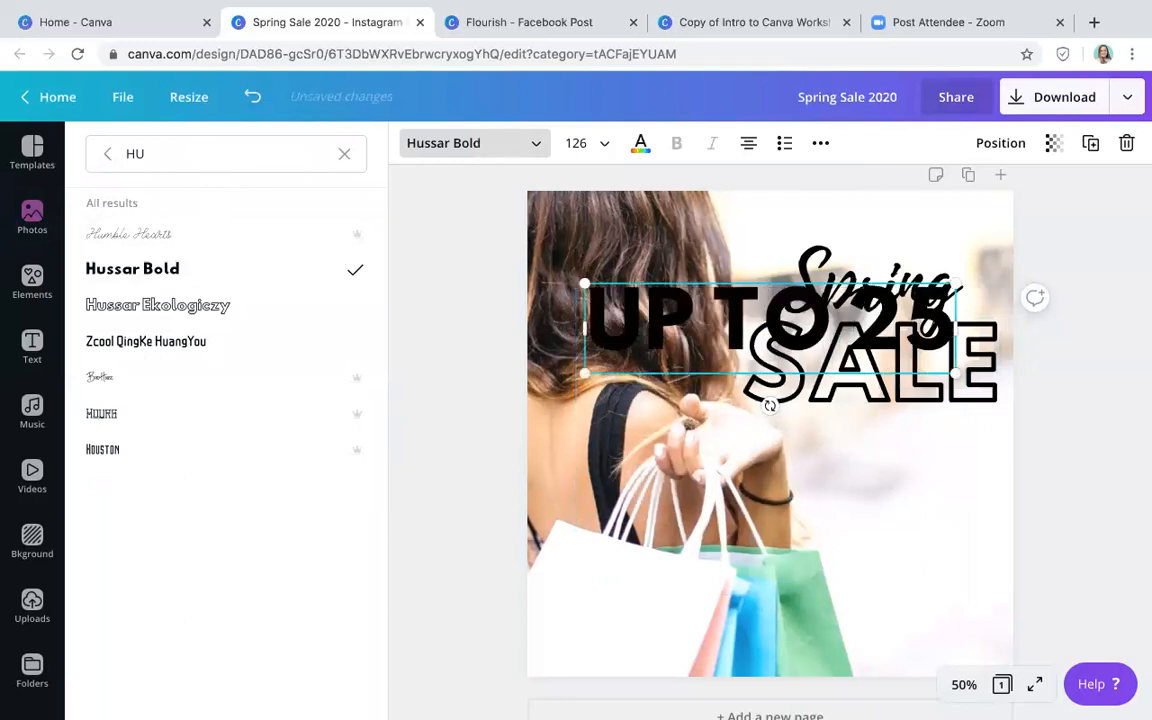
text(% OFF)
key(Return)
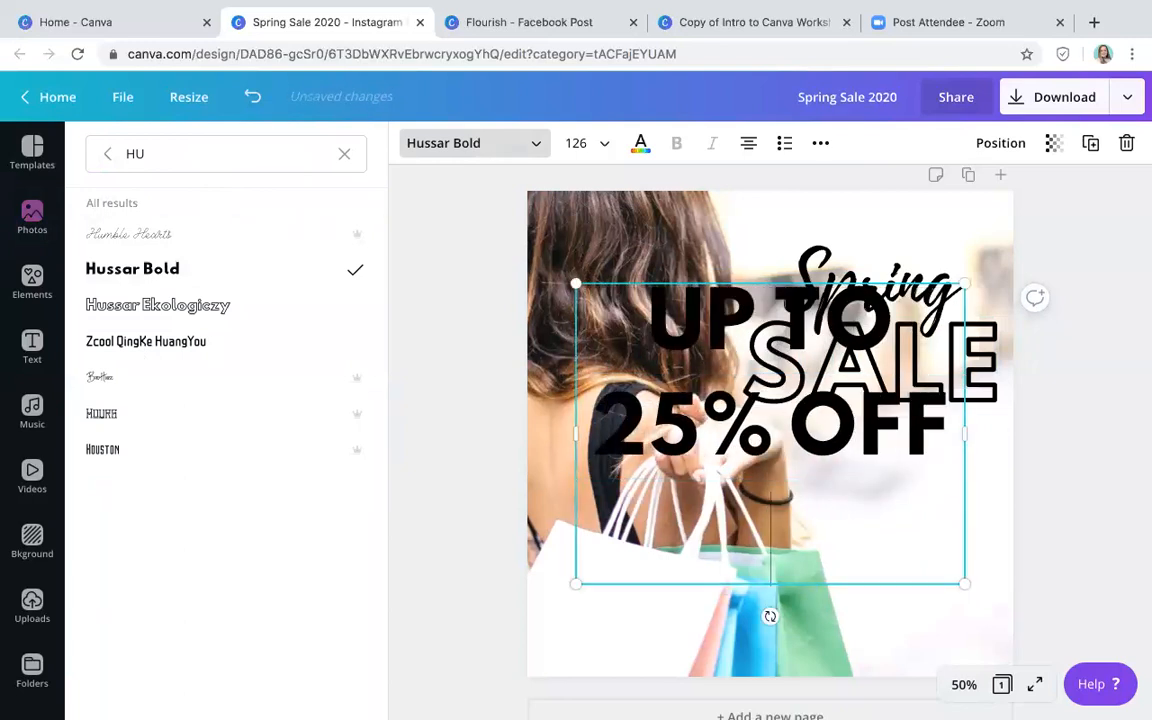
text(USE CODE)
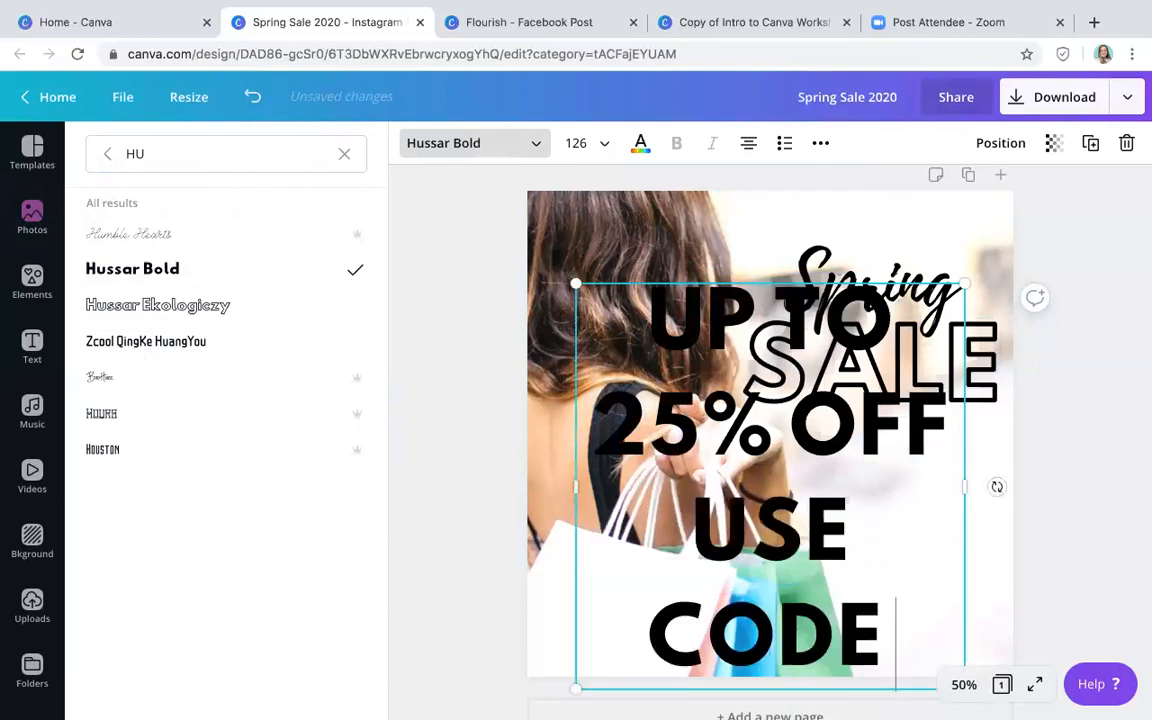
text( SPRING20)
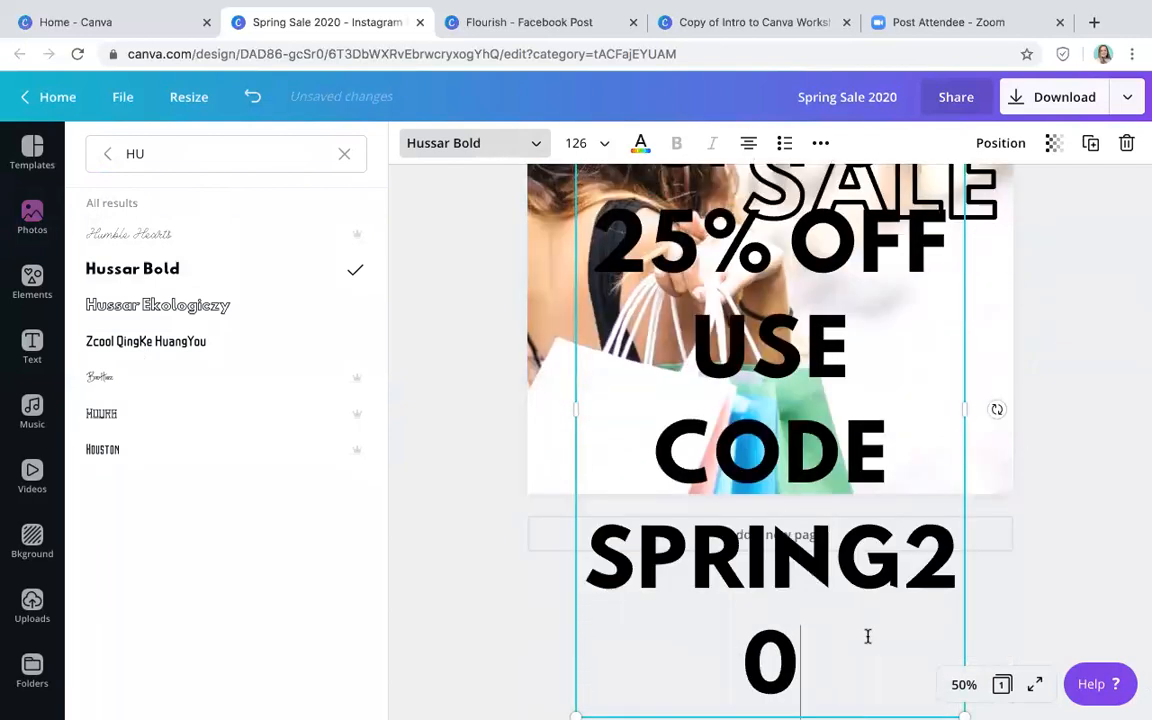
- Set the font size of the two-line offer text to 24
drag(868, 636, 585, 245)
click(597, 147)
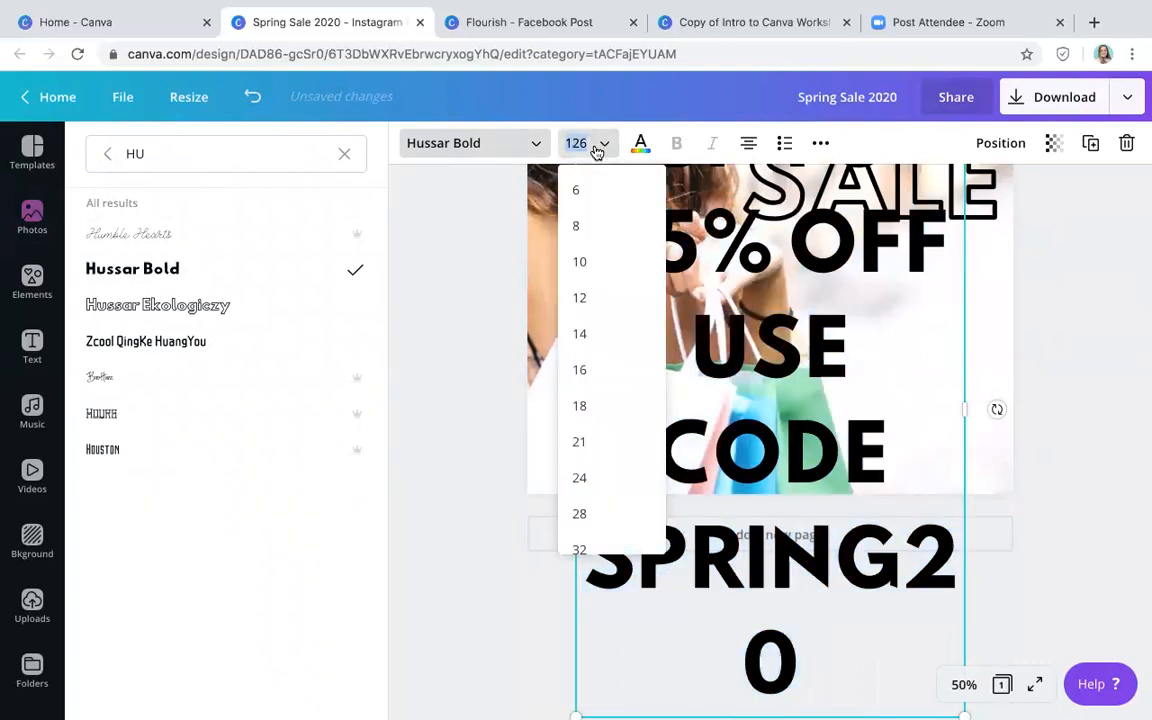
click(580, 370)
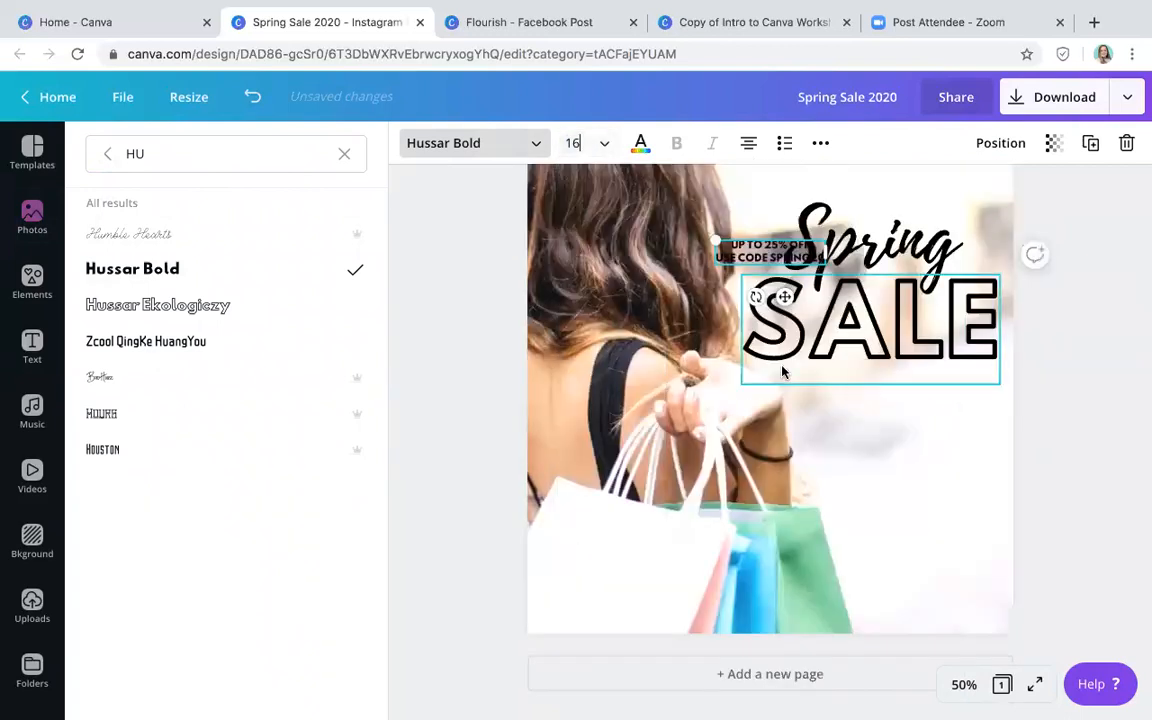
click(597, 147)
click(585, 470)
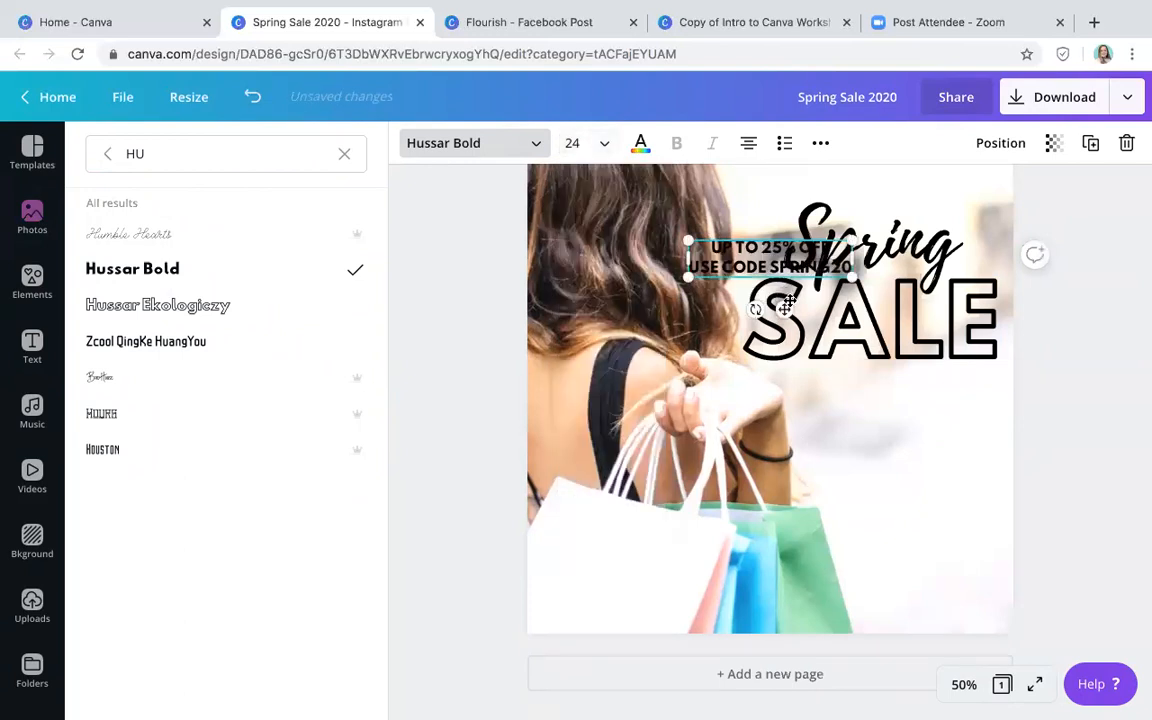
- Move the two-line offer text beneath "SALE", scale it up to size 36.4 and centre it under the heading
drag(786, 332, 882, 460)
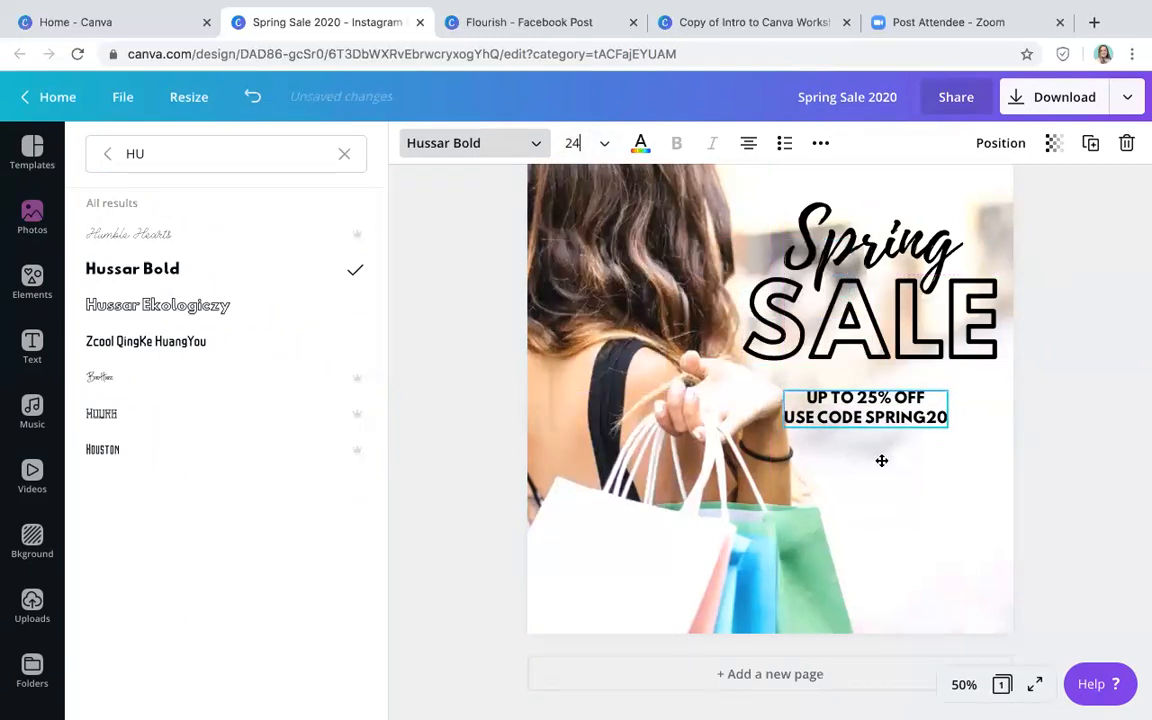
drag(754, 376, 667, 345)
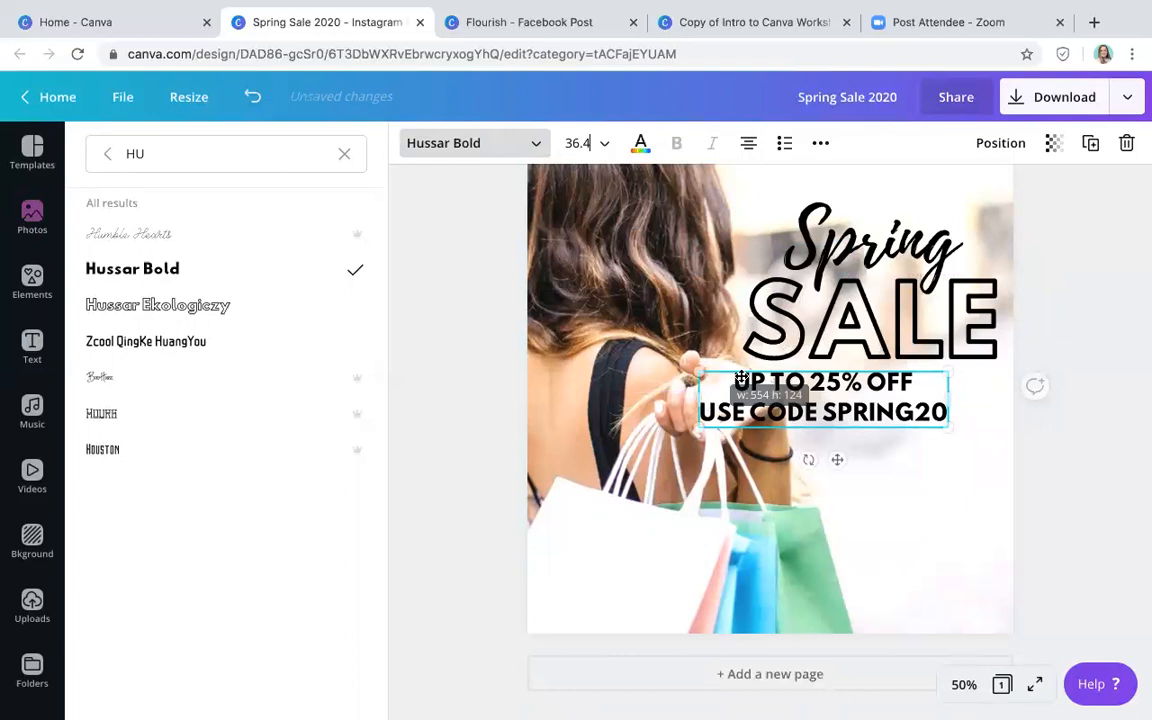
drag(845, 432, 888, 440)
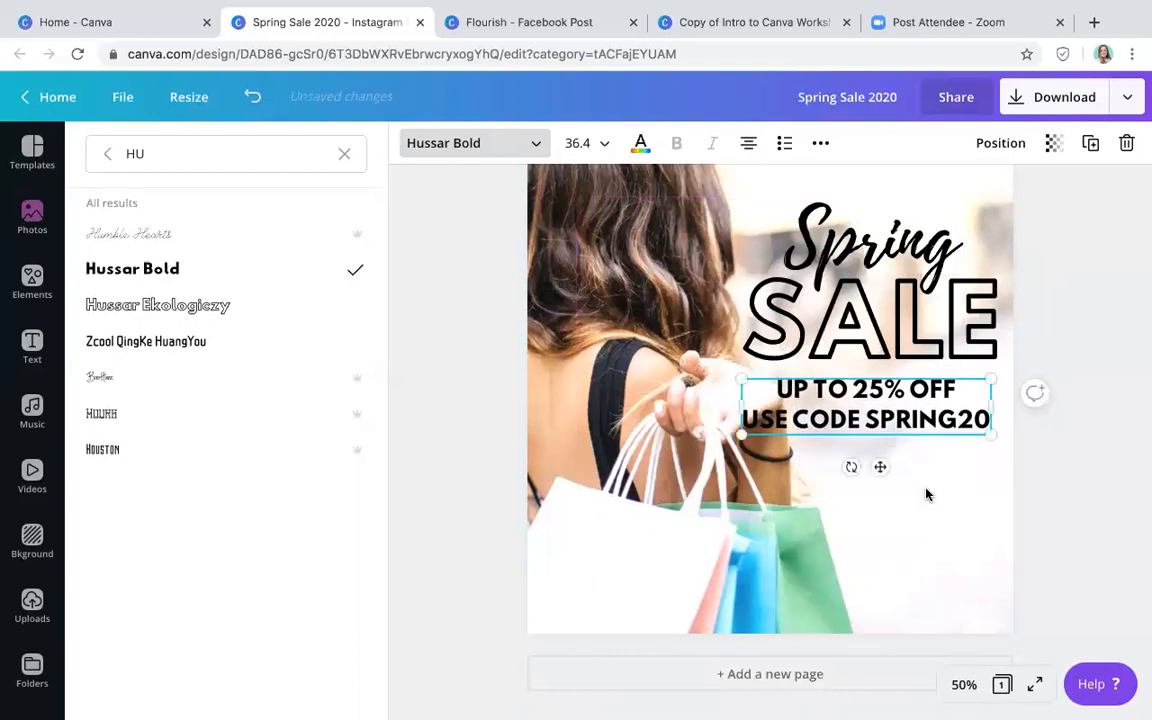
click(747, 166)
click(931, 543)
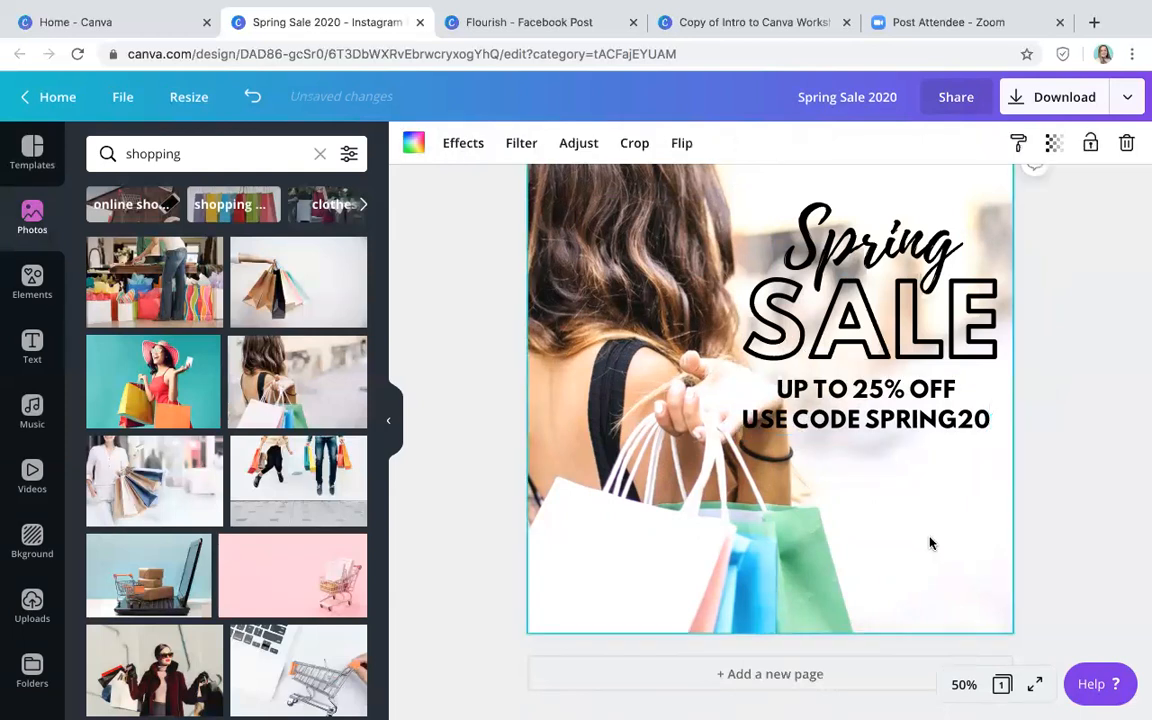
- Select all three text boxes and recolour them with the coral red default colour, #ff5757
drag(748, 194, 962, 463)
click(641, 146)
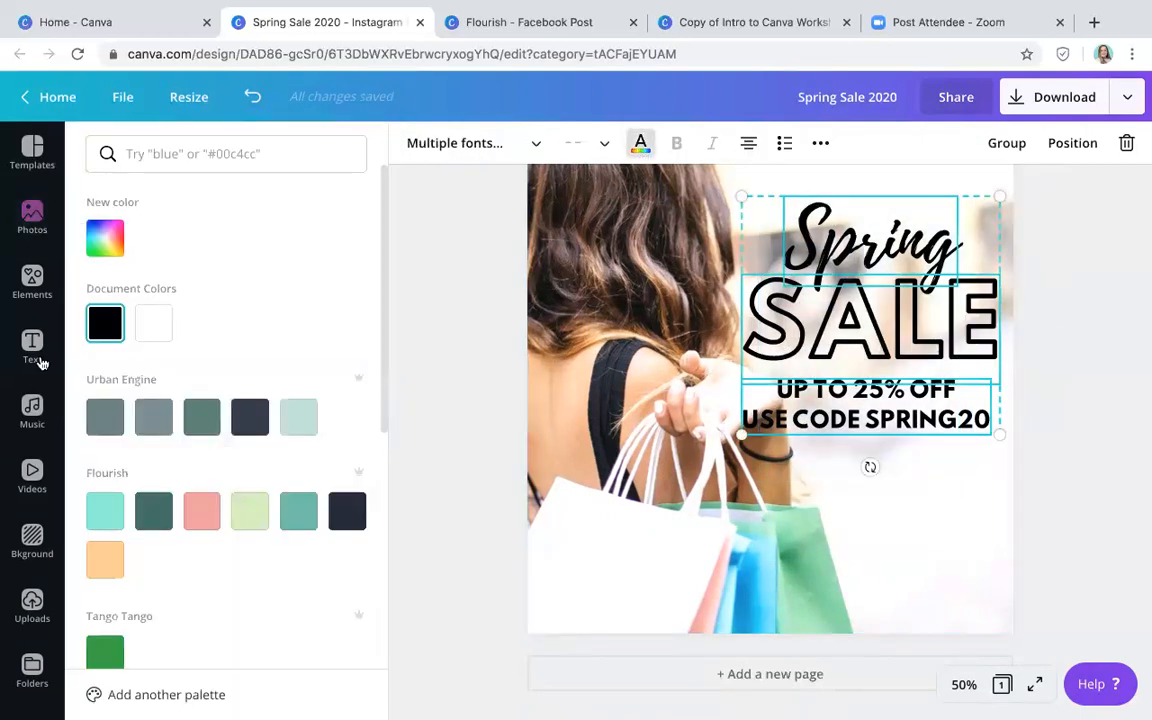
scroll(179, 545, down, 2)
scroll(177, 546, down, 3)
scroll(177, 546, up, 5)
scroll(178, 546, down, 5)
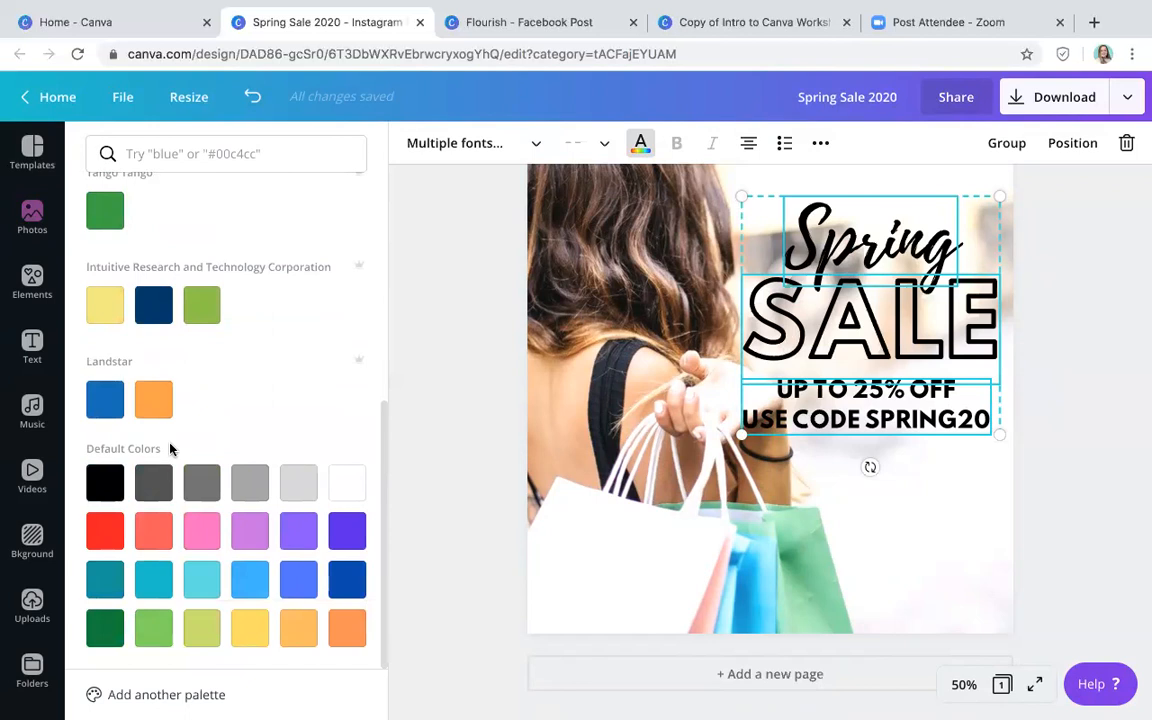
scroll(241, 236, up, 5)
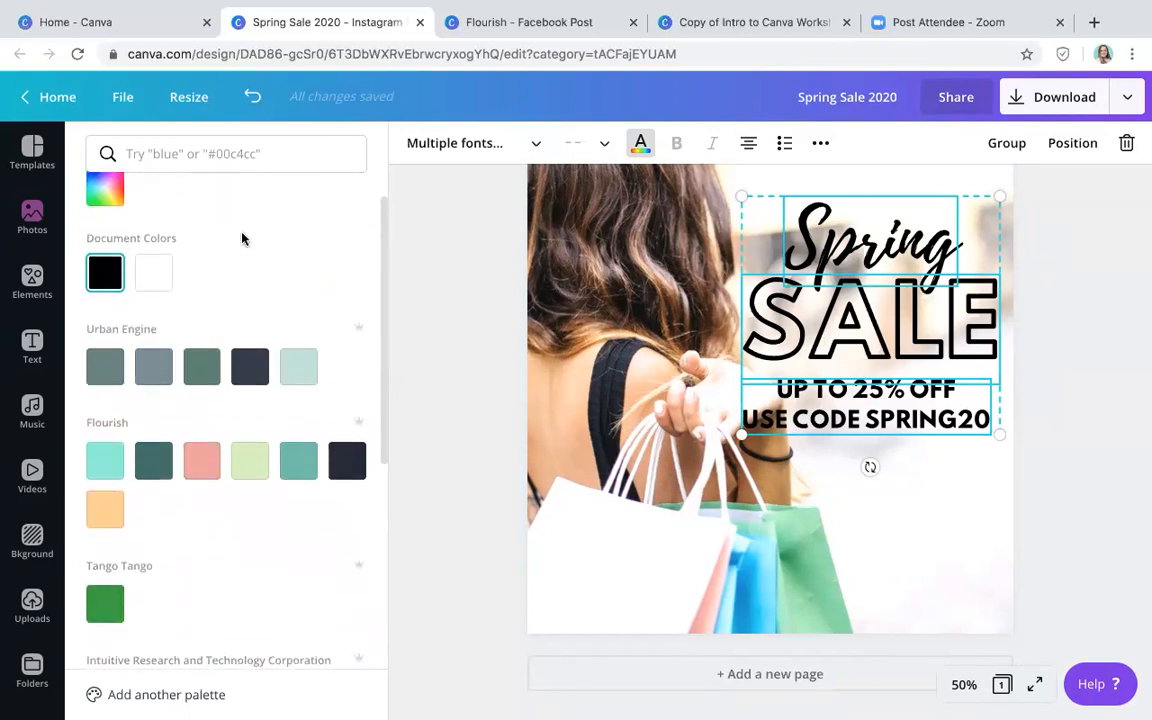
scroll(239, 442, down, 4)
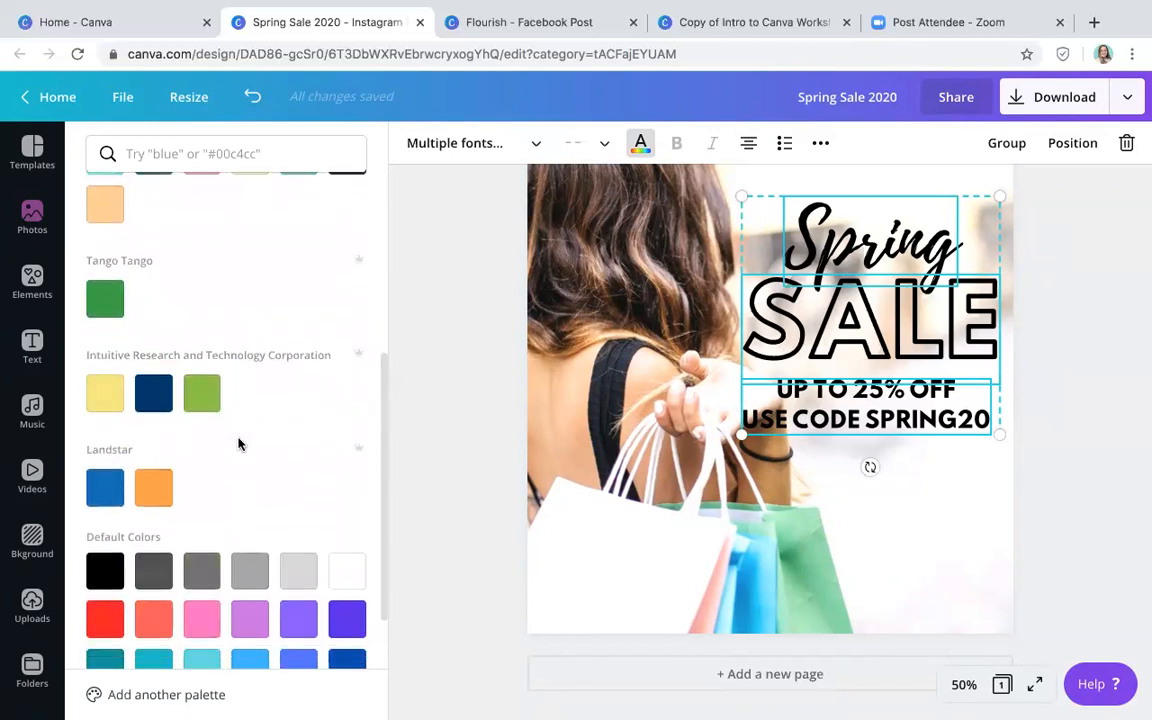
scroll(239, 443, up, 5)
scroll(239, 442, up, 1)
scroll(241, 450, down, 5)
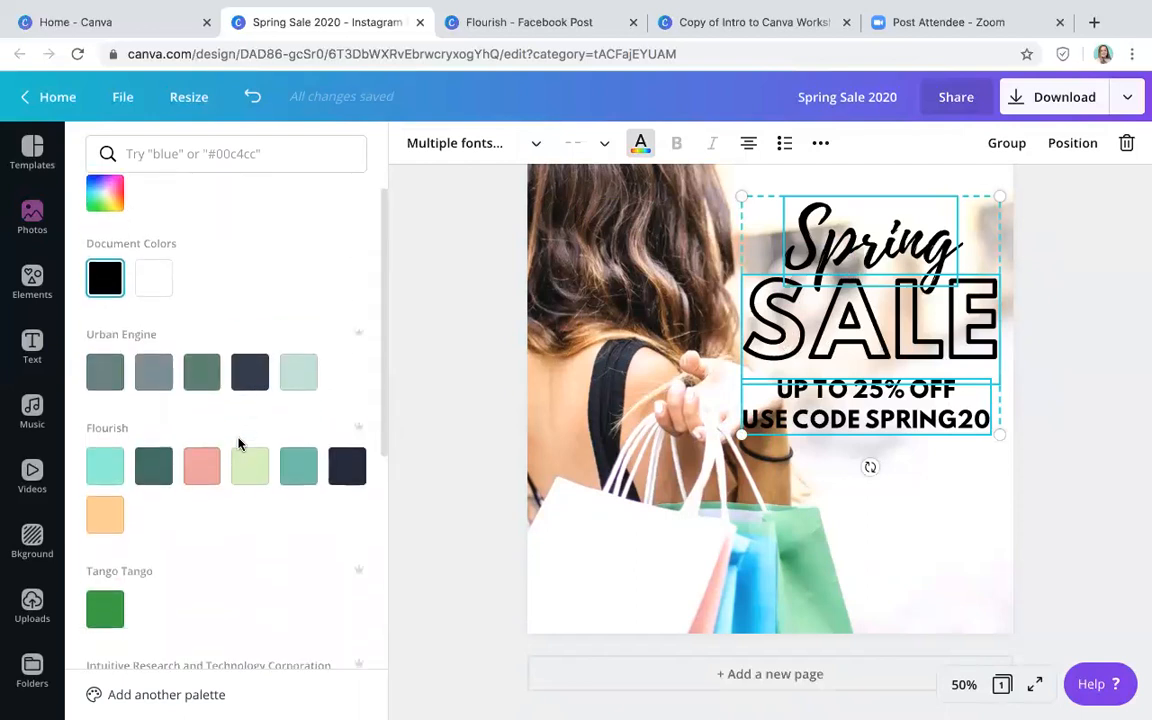
click(146, 540)
scroll(347, 311, up, 5)
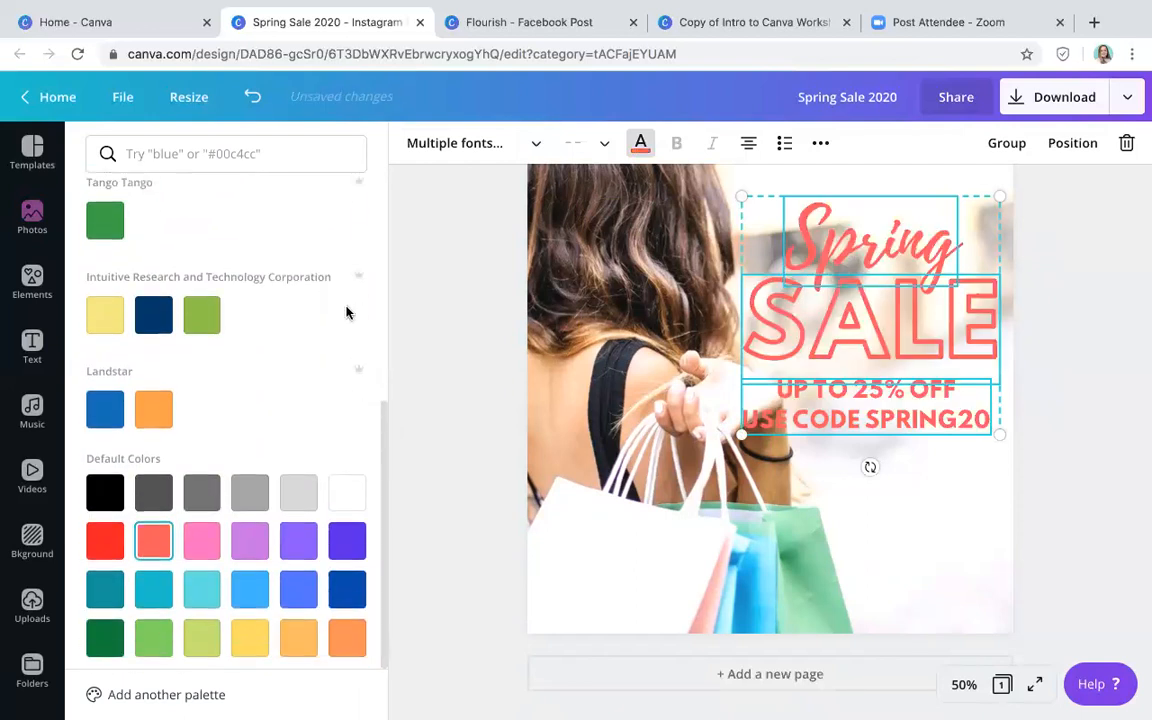
- Soften the colour of the three selected text boxes to the custom shade #f66c6c
scroll(190, 232, up, 2)
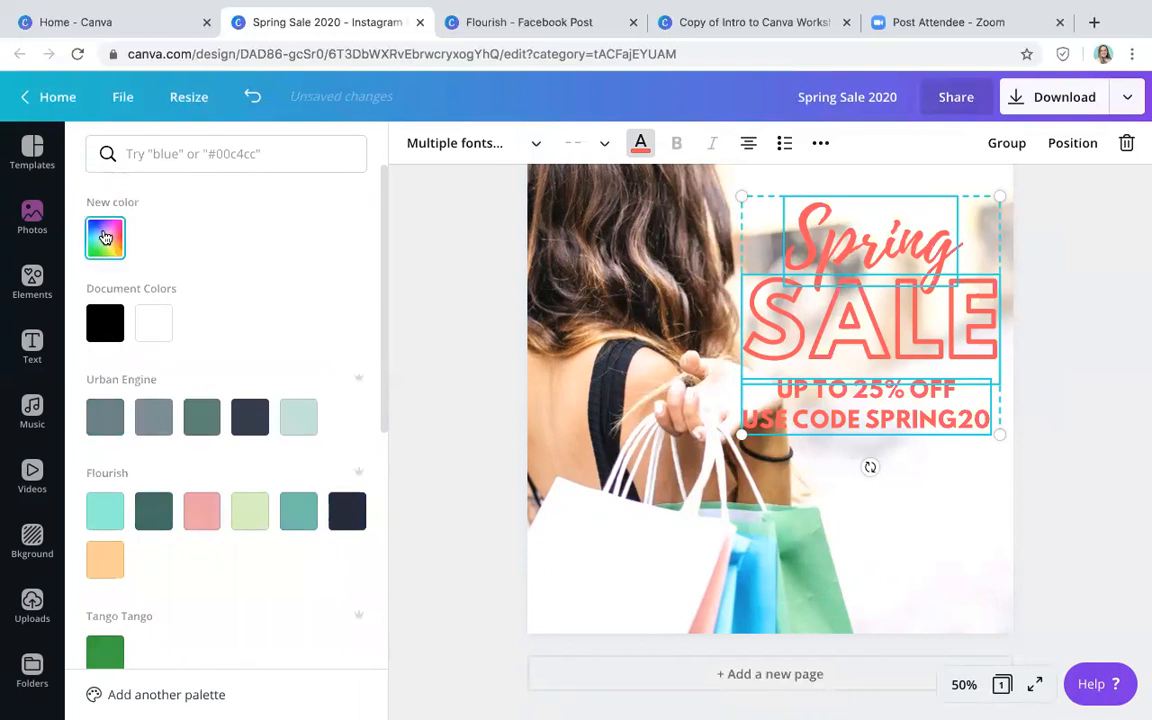
click(105, 237)
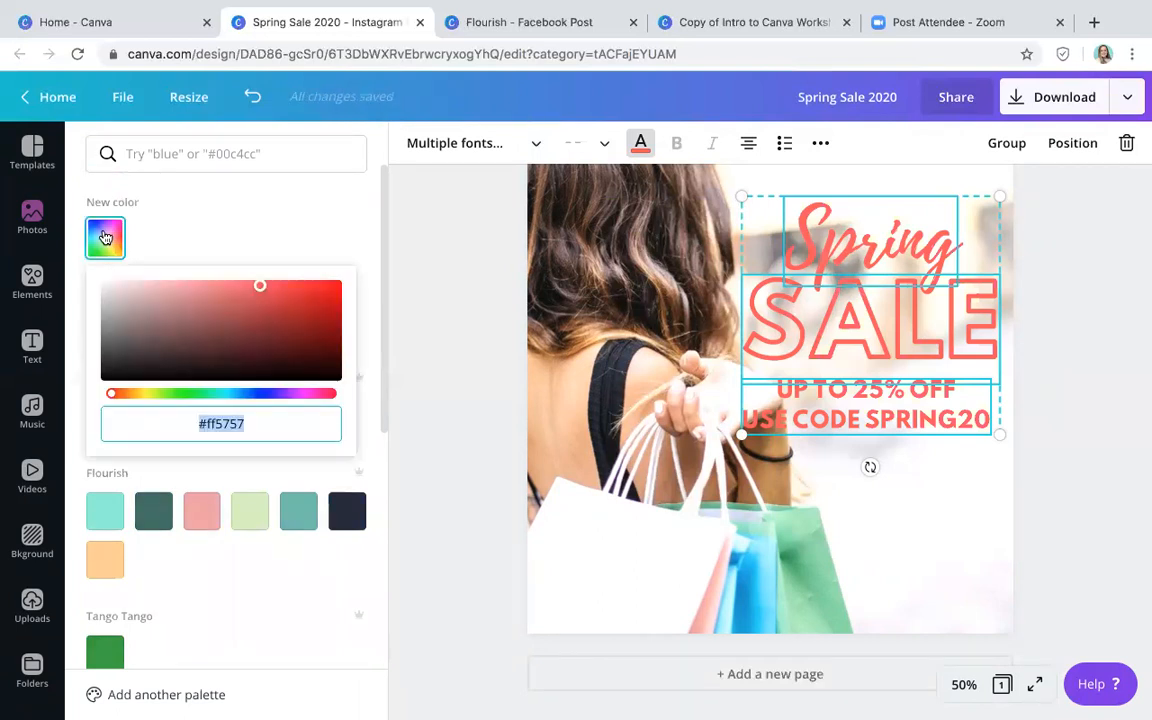
drag(259, 286, 235, 286)
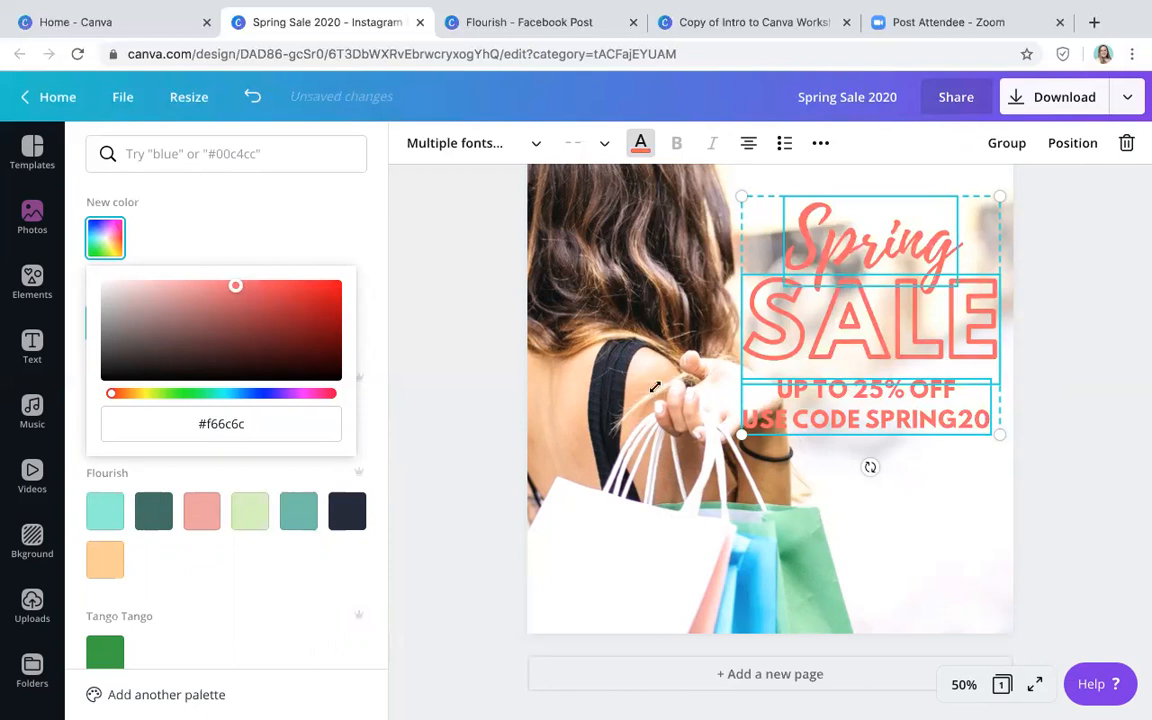
- Crop the background photo so that the woman sits slightly further left, away from the sale text
click(895, 532)
click(892, 532)
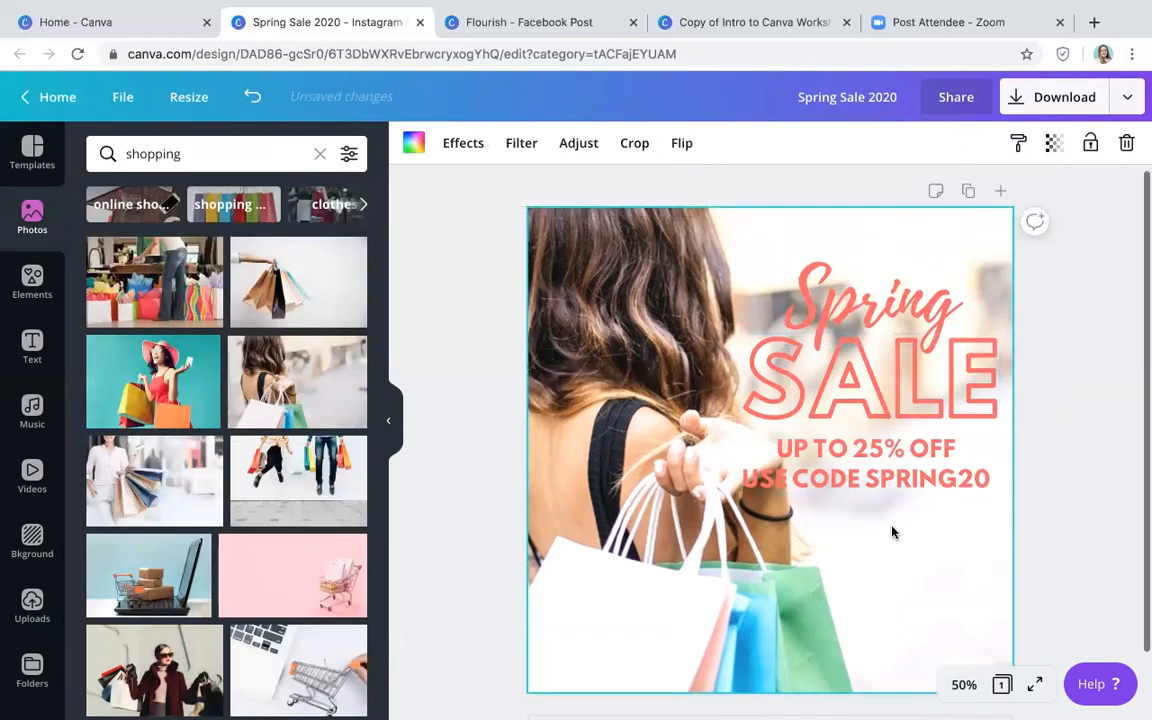
click(634, 143)
drag(643, 419, 611, 421)
click(450, 145)
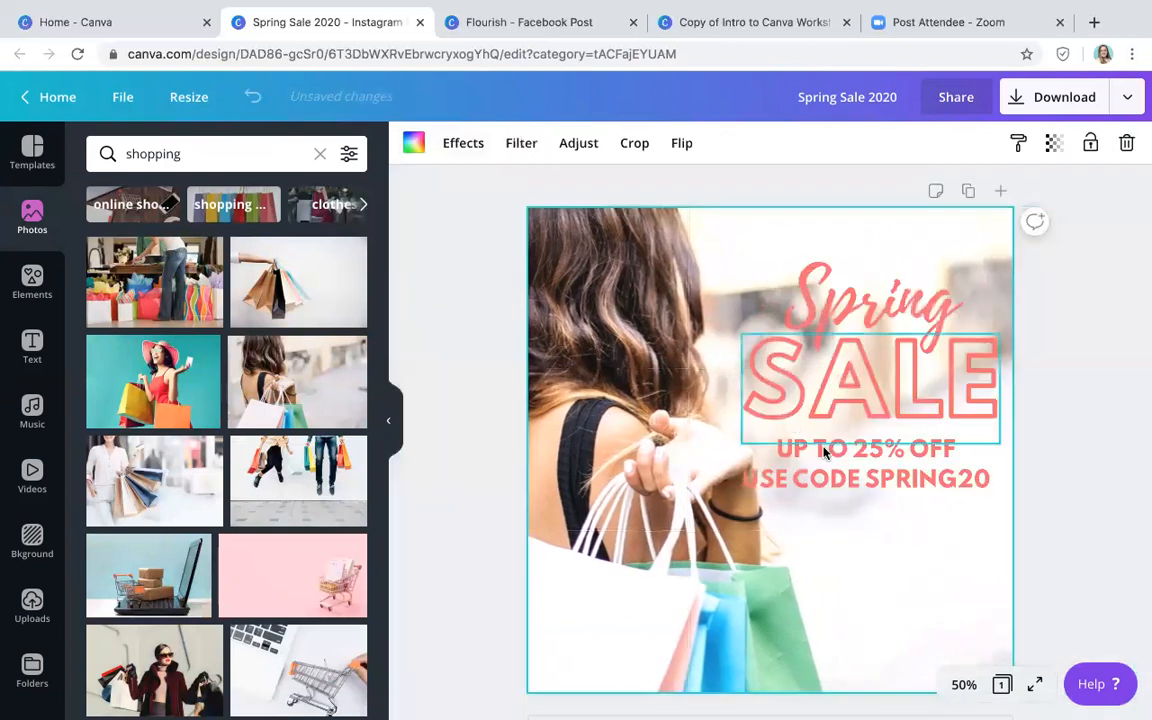
- Shift the three text boxes together slightly up and left, and enlarge them slightly as a temporary group
drag(728, 239, 900, 540)
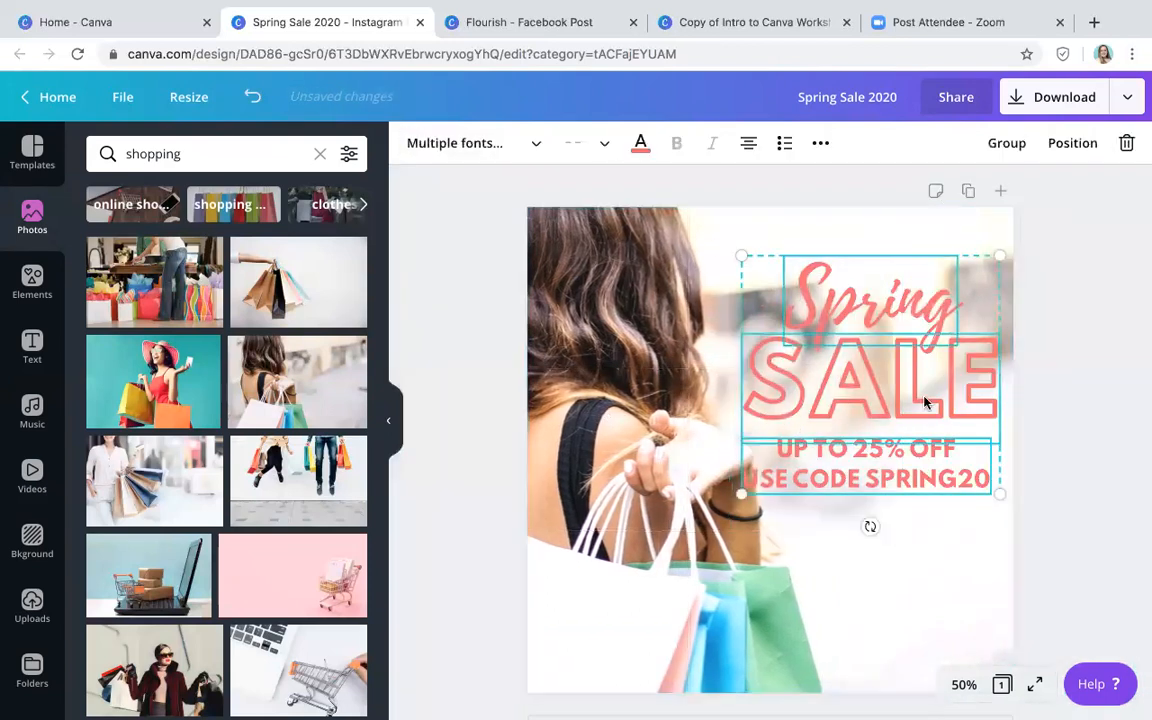
drag(924, 400, 916, 372)
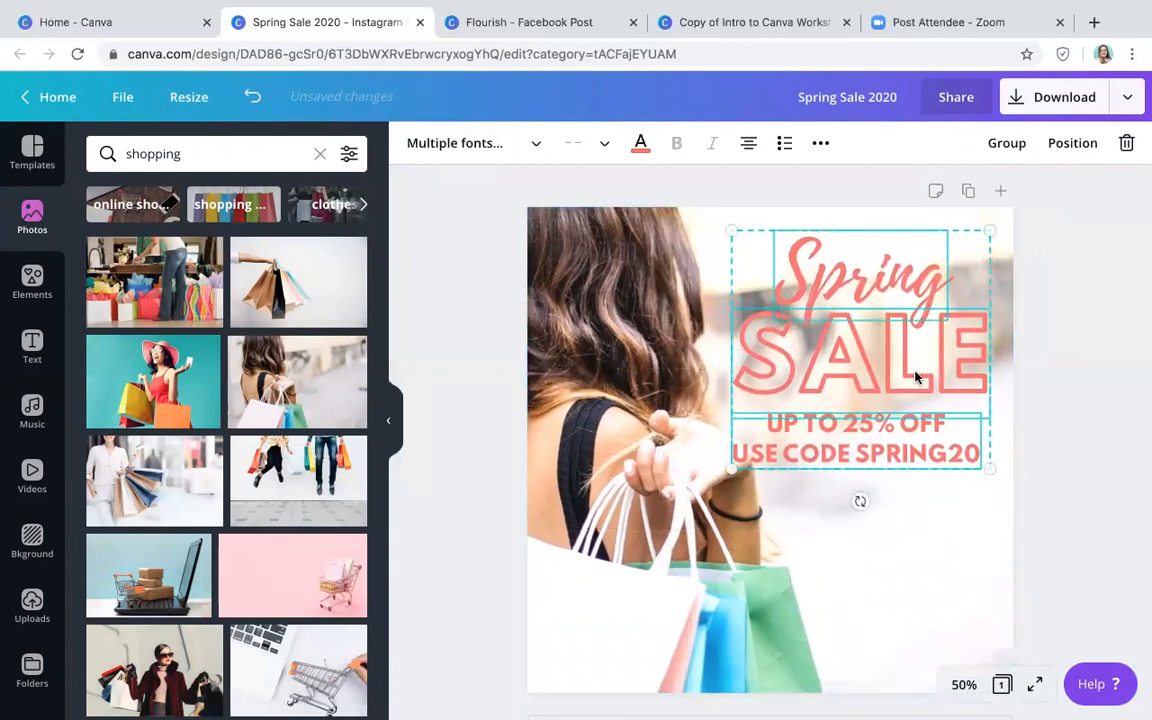
click(1004, 144)
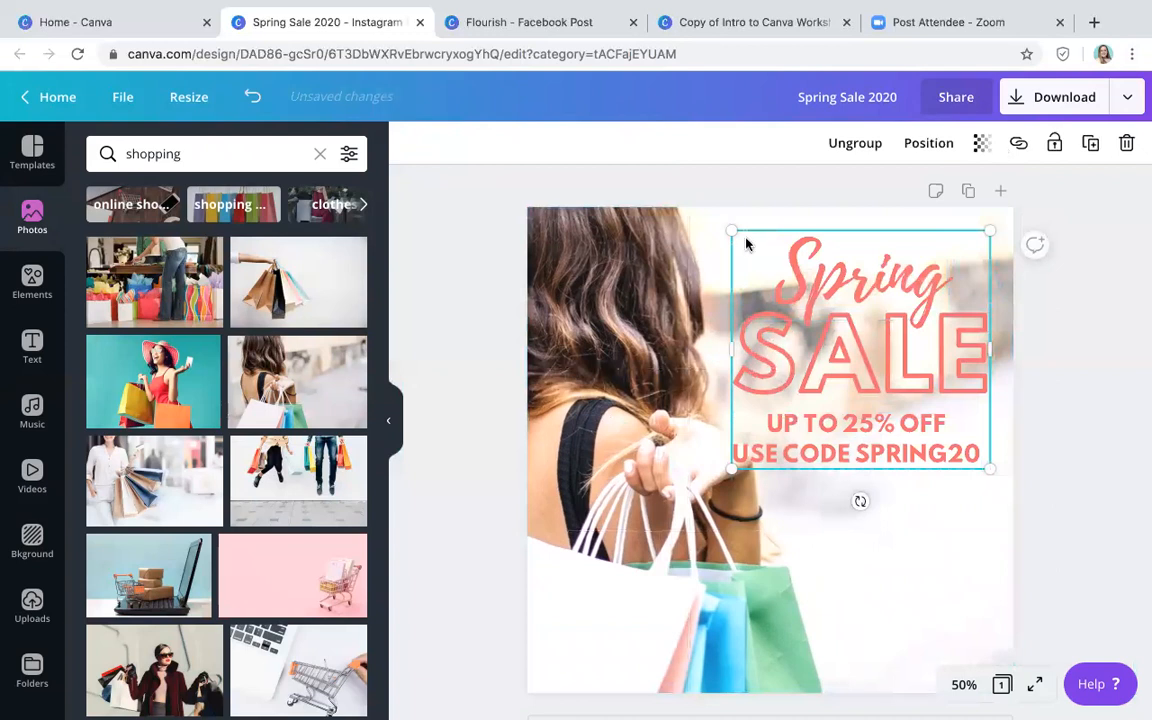
drag(736, 243, 710, 253)
click(855, 143)
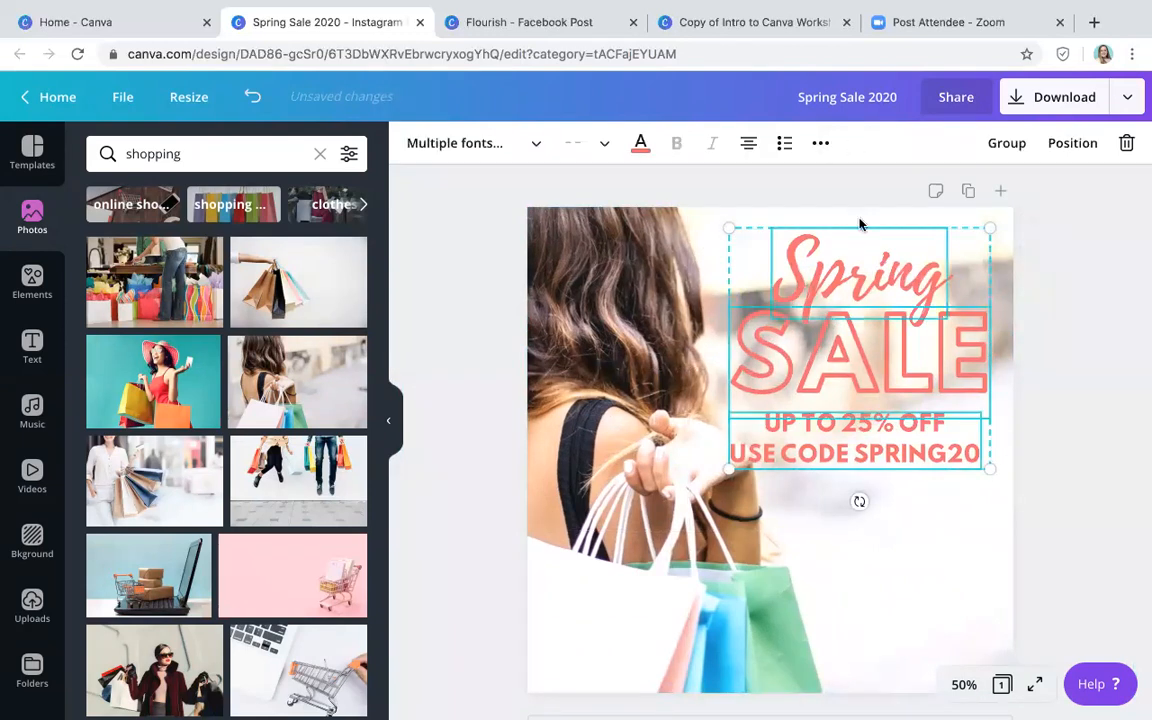
- Lock the background photo, try to move it while it is locked, and unlock it again
click(941, 604)
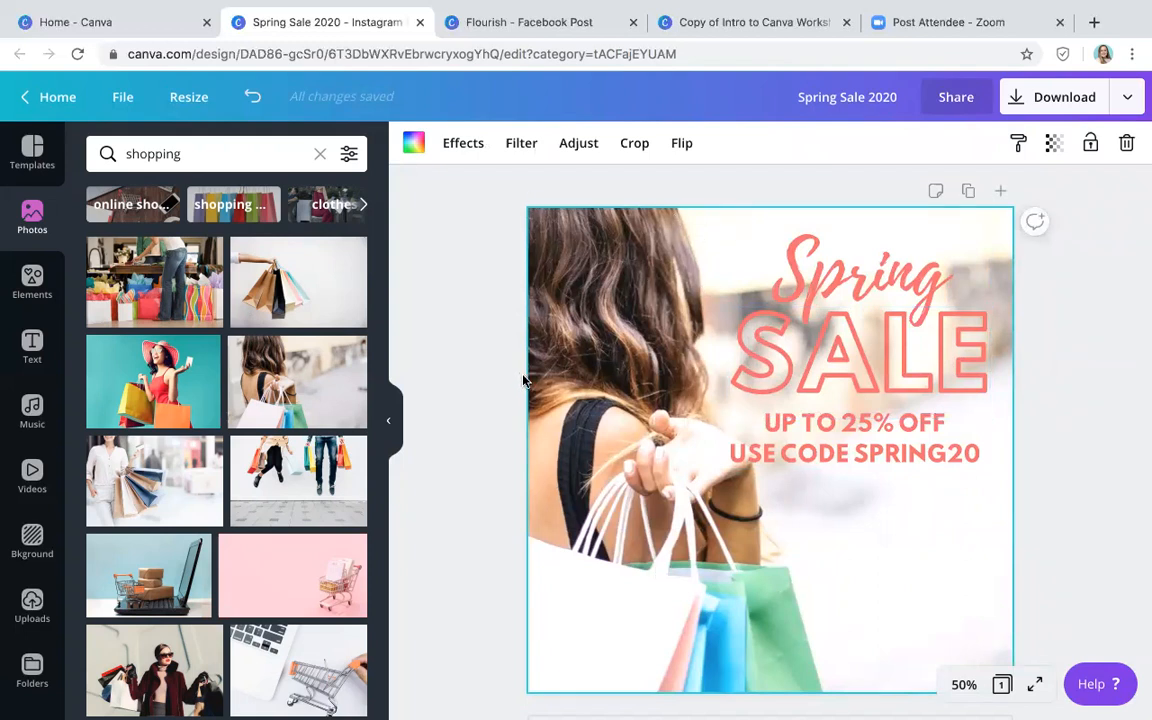
click(1090, 143)
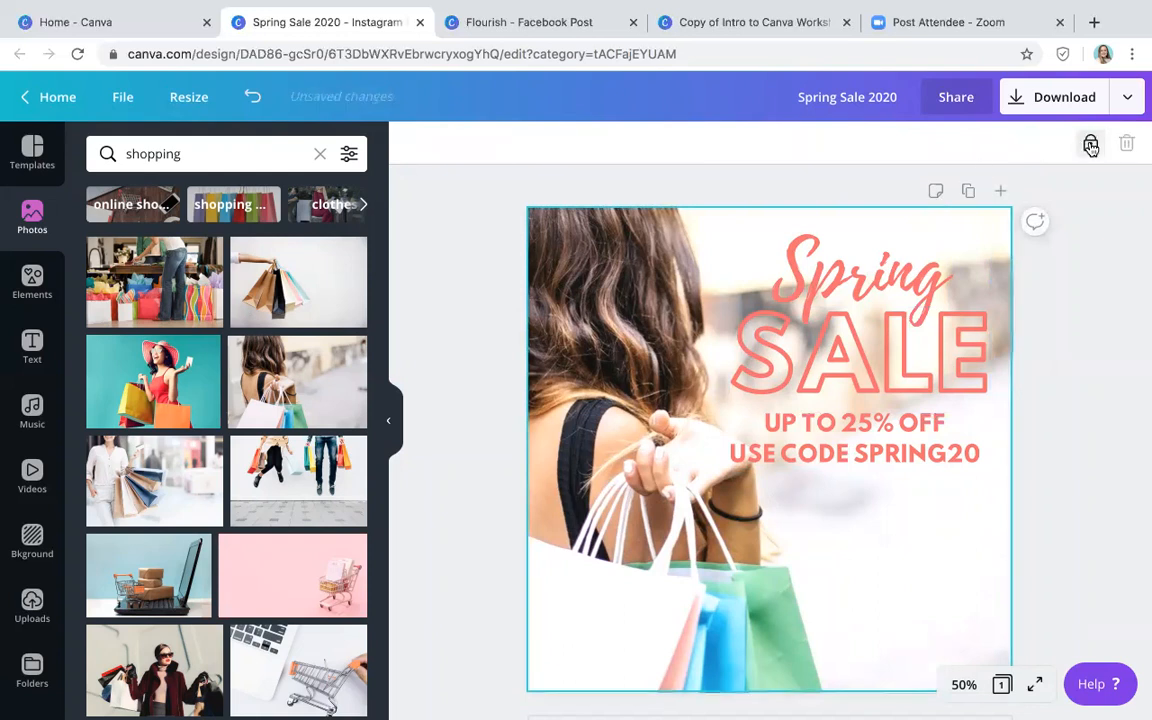
drag(592, 337, 859, 499)
click(632, 273)
click(1091, 143)
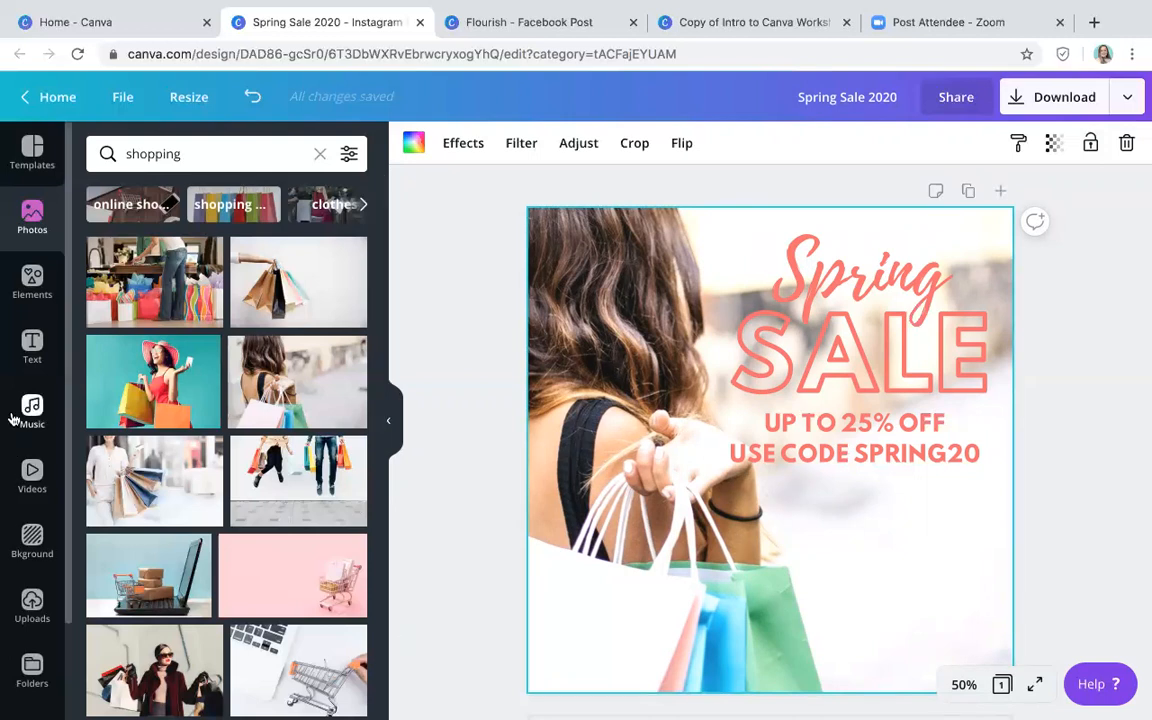
- Search the elements library for "STICKERS shop"
click(32, 282)
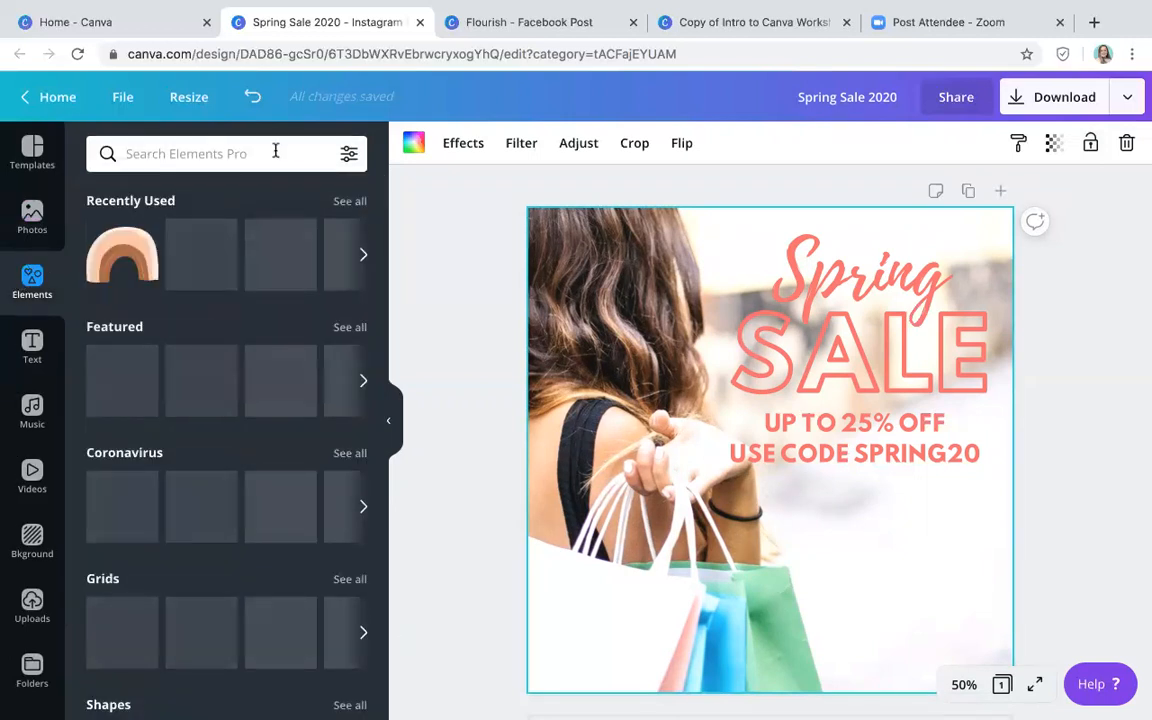
click(275, 150)
text(STI)
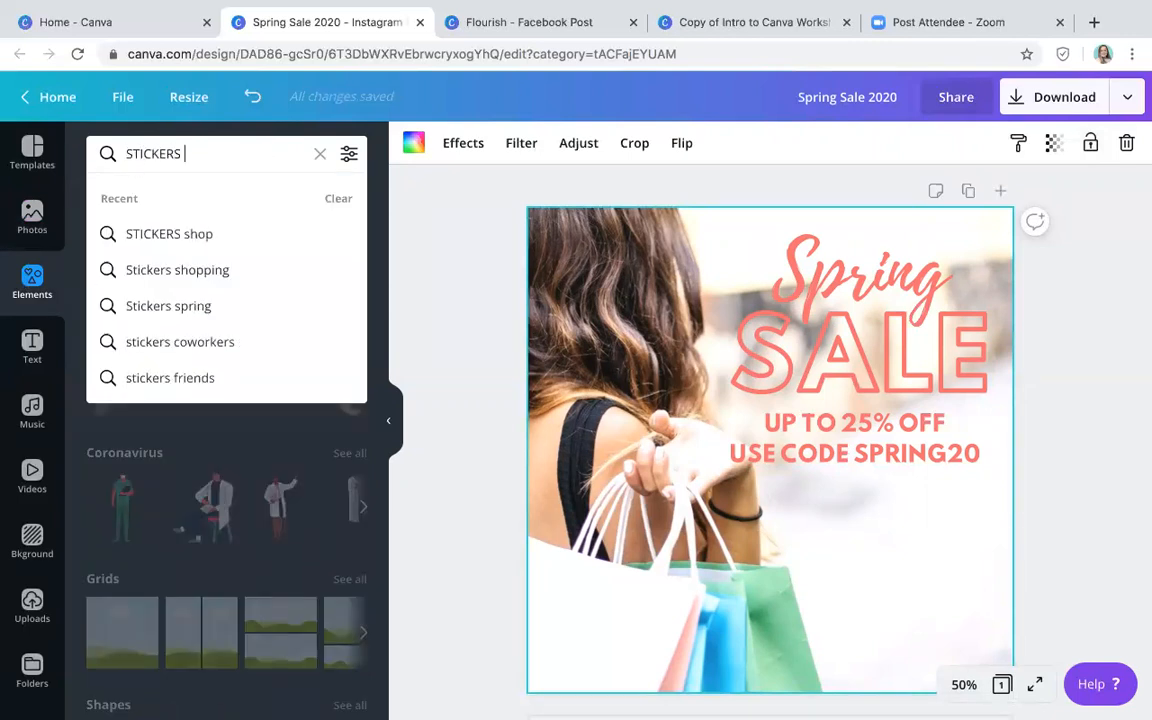
text(CKERS shop)
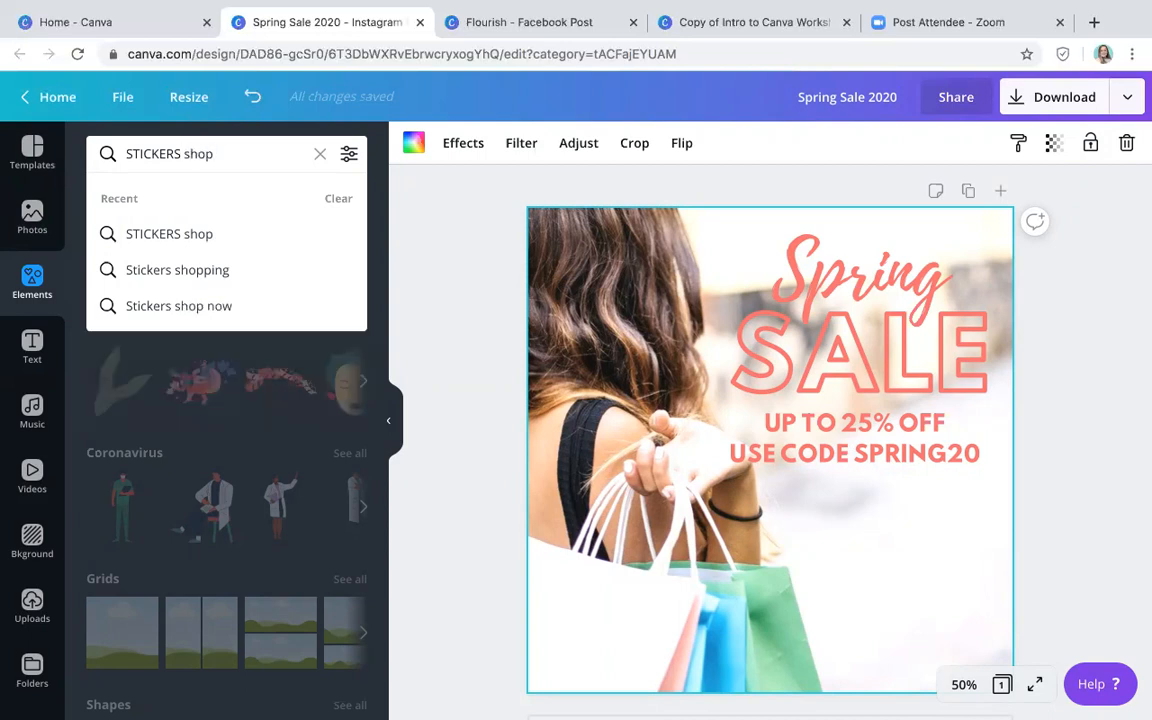
key(Return)
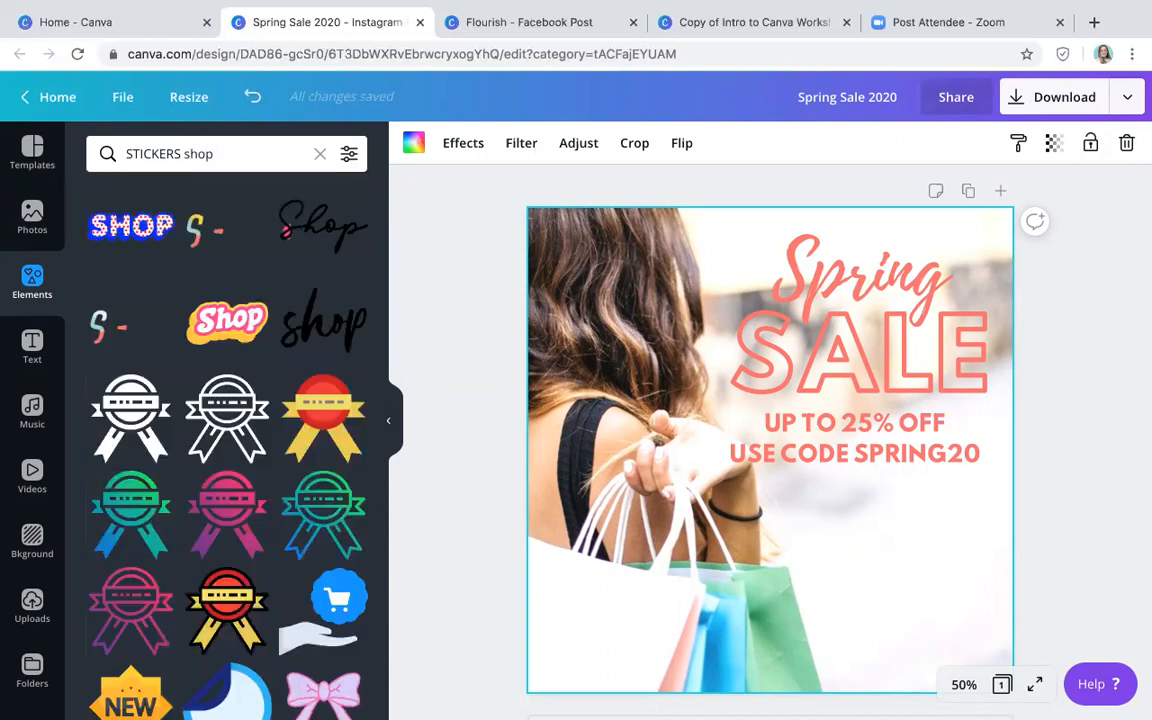
- Browse the sticker results and insert the black handwritten "shop" sticker on the page
scroll(249, 403, down, 3)
scroll(249, 403, down, 12)
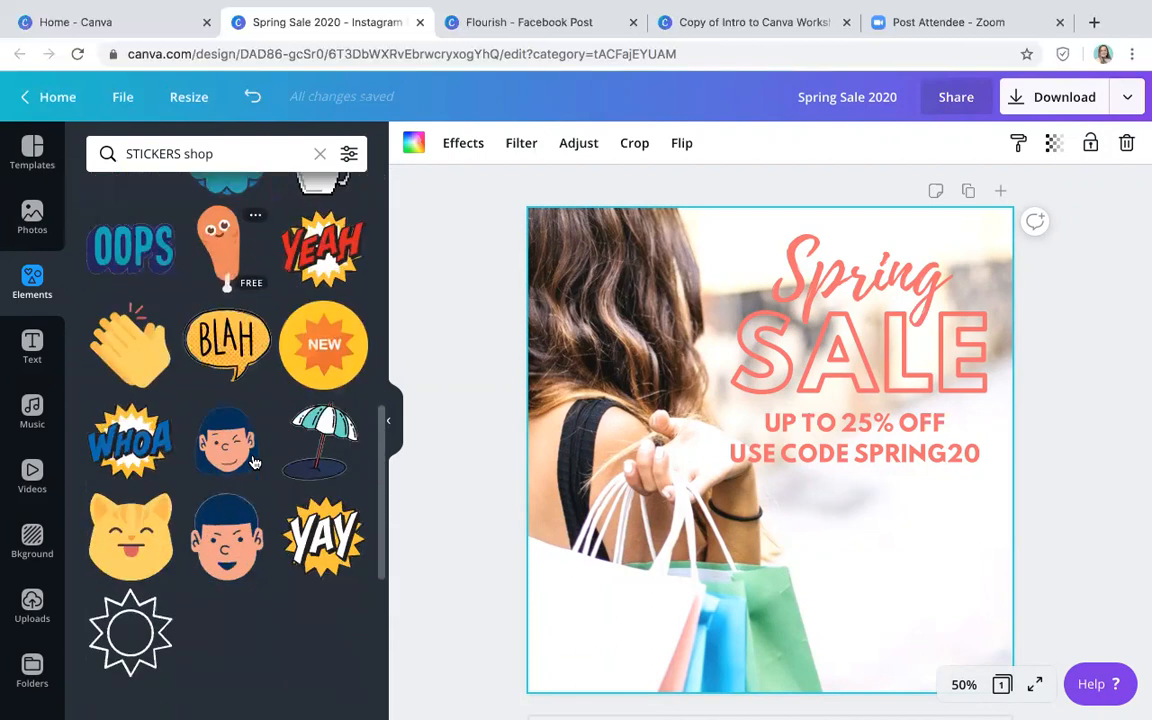
scroll(255, 462, down, 2)
scroll(255, 462, up, 4)
scroll(255, 462, up, 10)
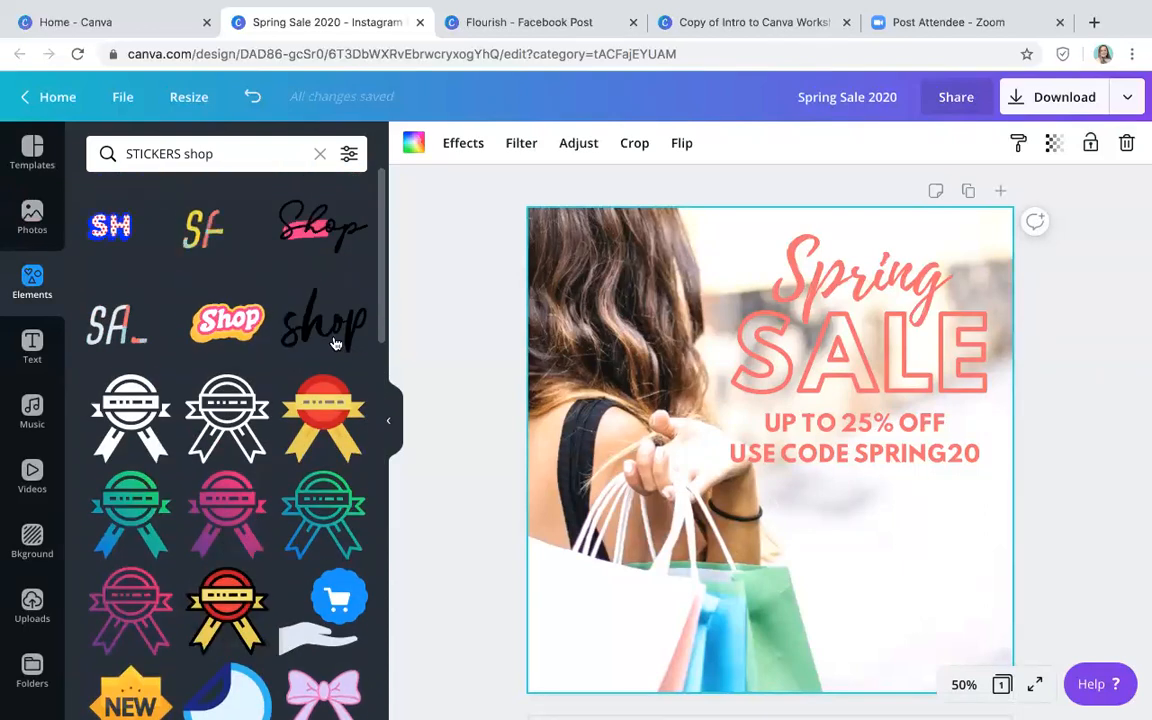
click(335, 343)
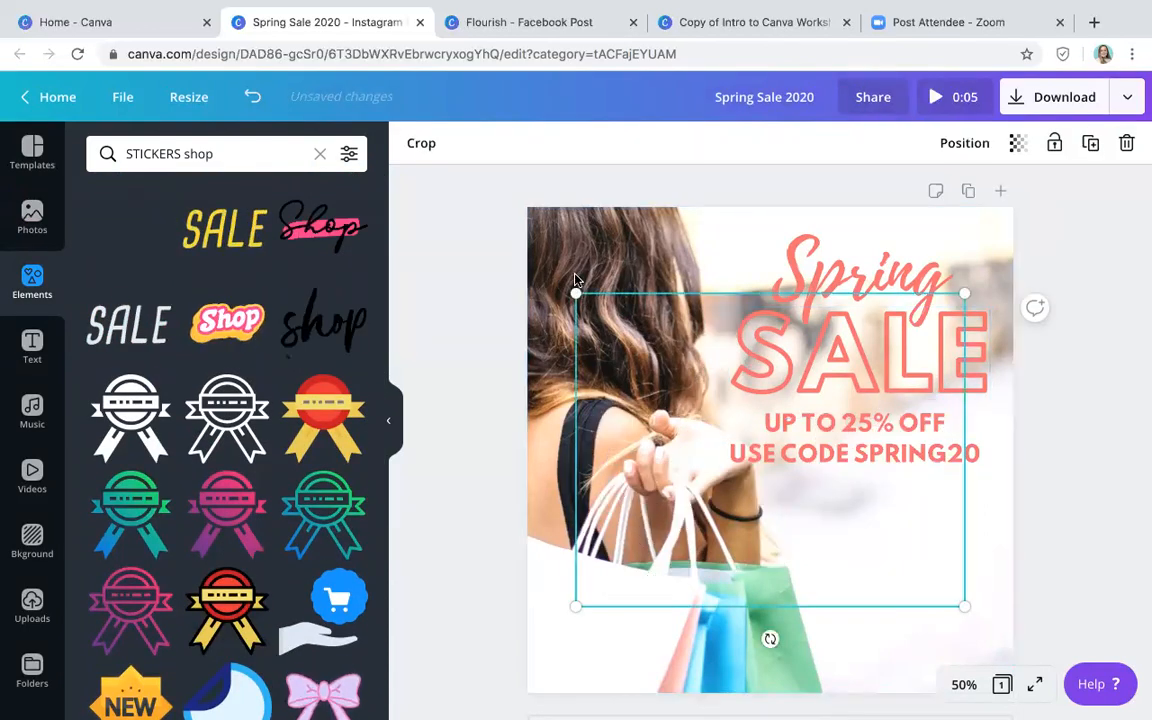
- Shrink the "shop" sticker, tilt it slightly counterclockwise and place it in the lower-right corner of the design
drag(575, 293, 888, 570)
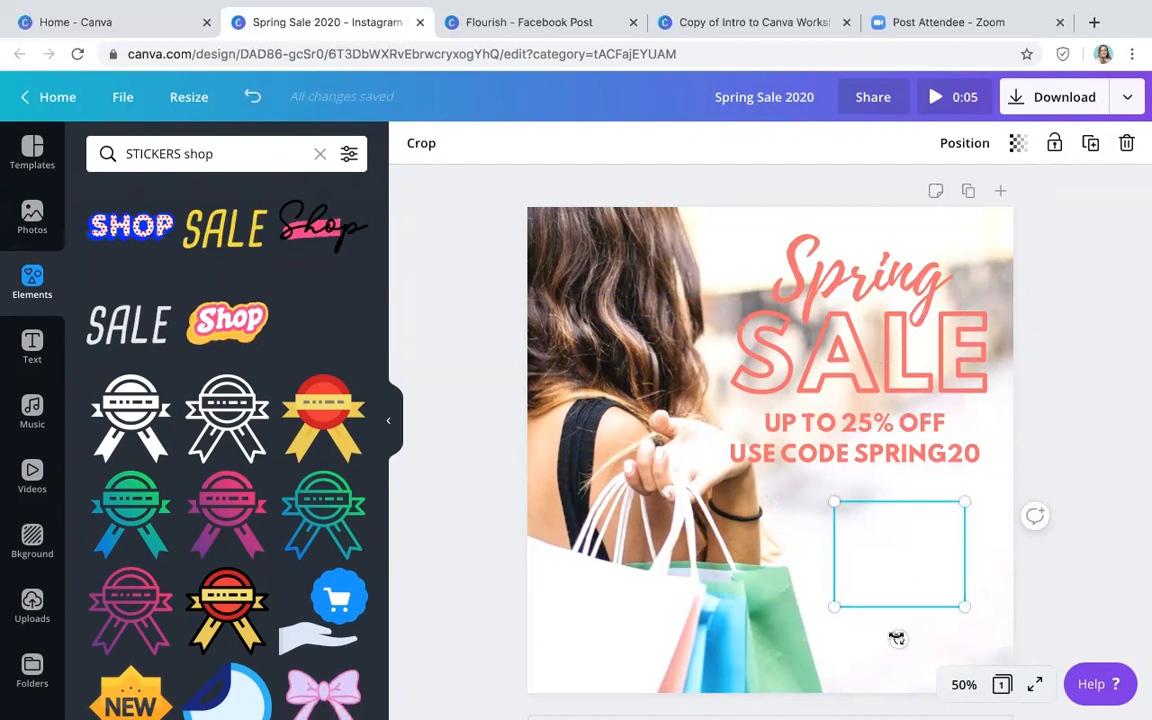
mouse_move(898, 639)
mouse_down()
mouse_move(815, 595)
mouse_move(820, 578)
mouse_move(808, 595)
mouse_move(939, 653)
mouse_move(917, 653)
mouse_move(918, 633)
mouse_up()
drag(917, 550, 932, 581)
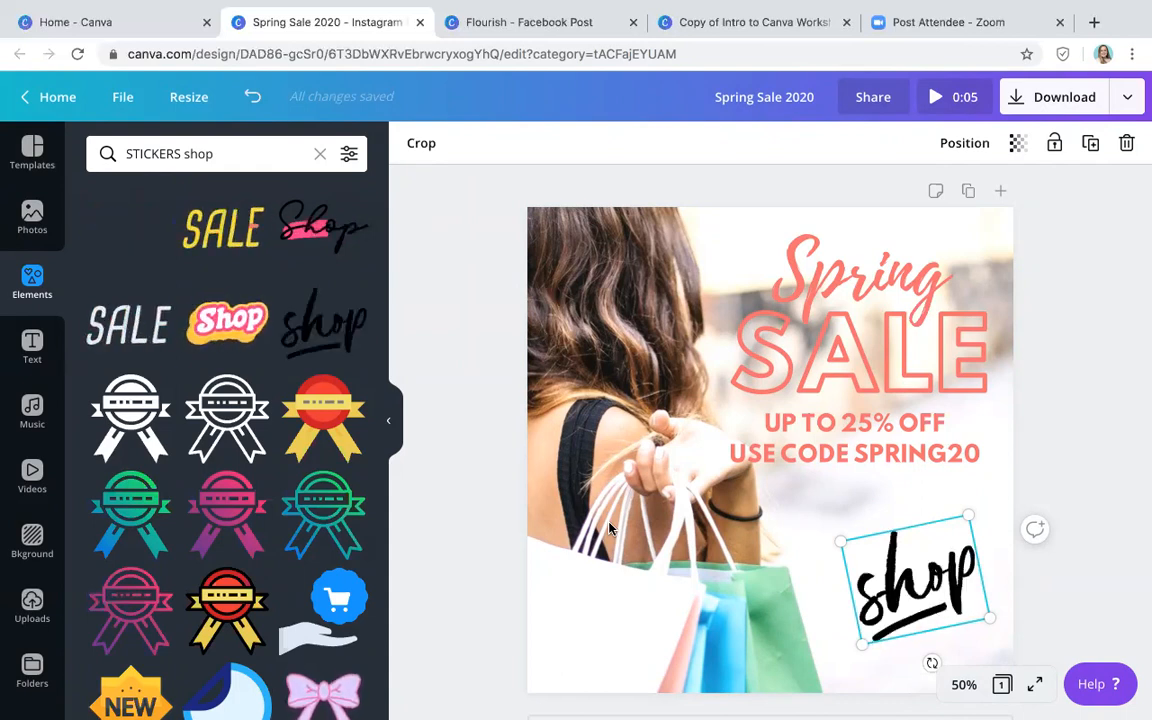
- Add a second page and replace its background with the overhead shopping photo of a woman using a tablet
scroll(727, 507, down, 1)
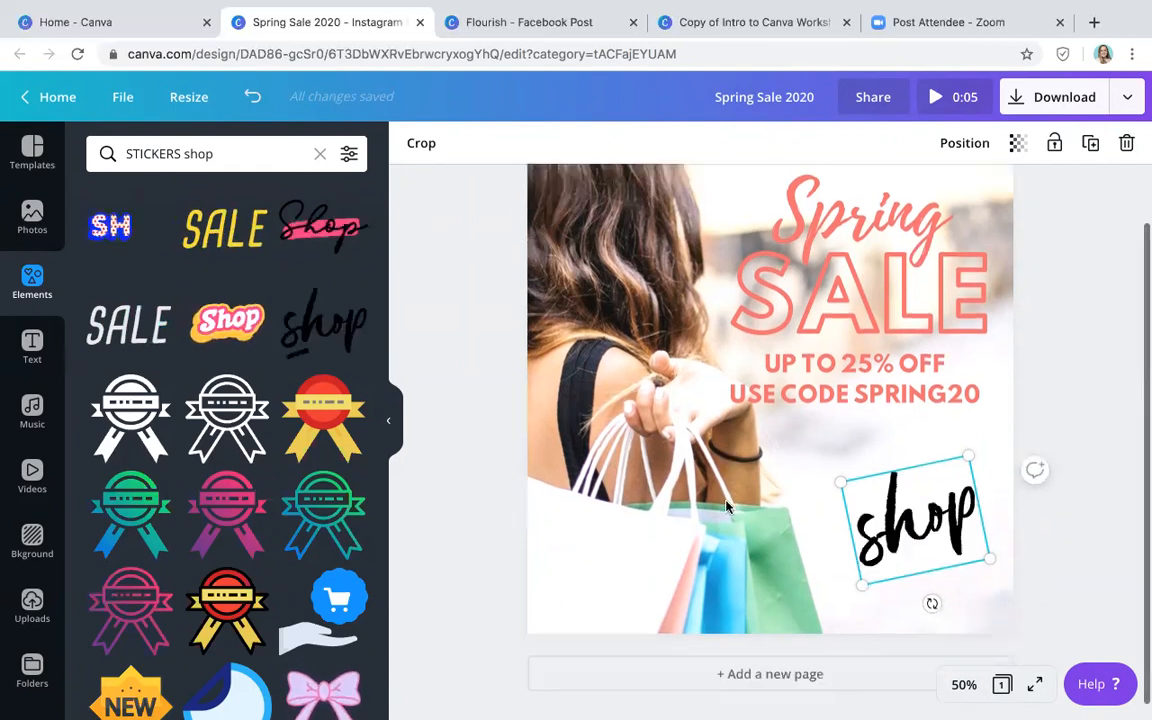
click(743, 674)
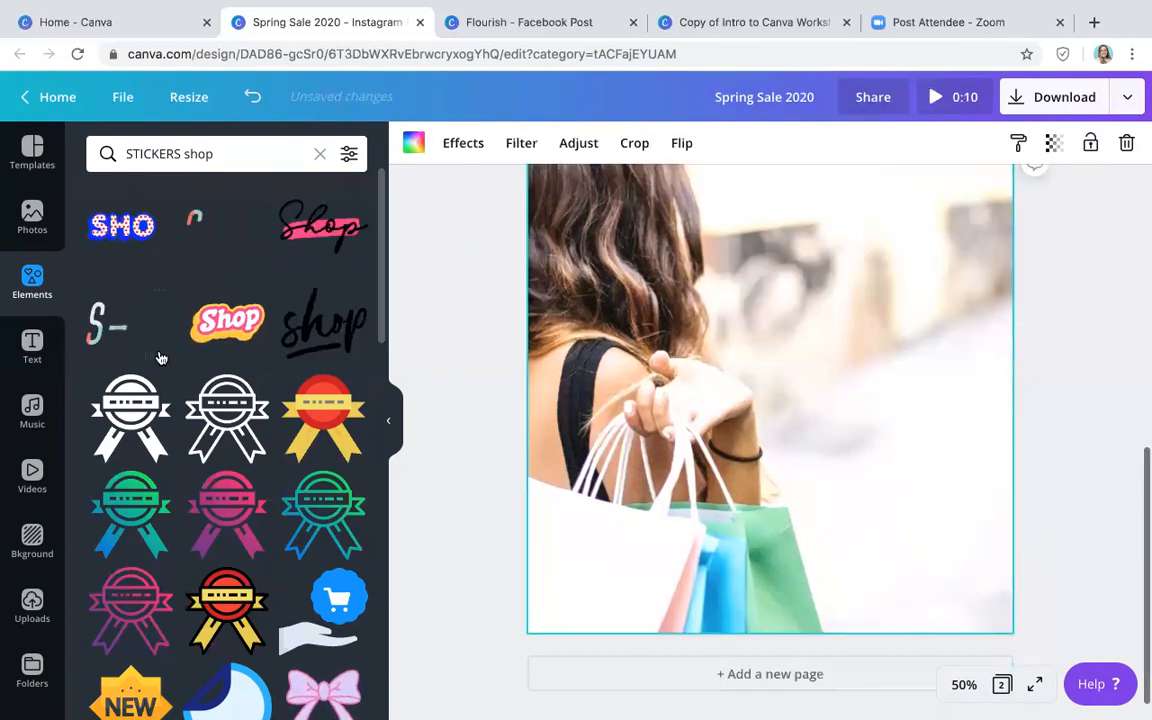
click(32, 218)
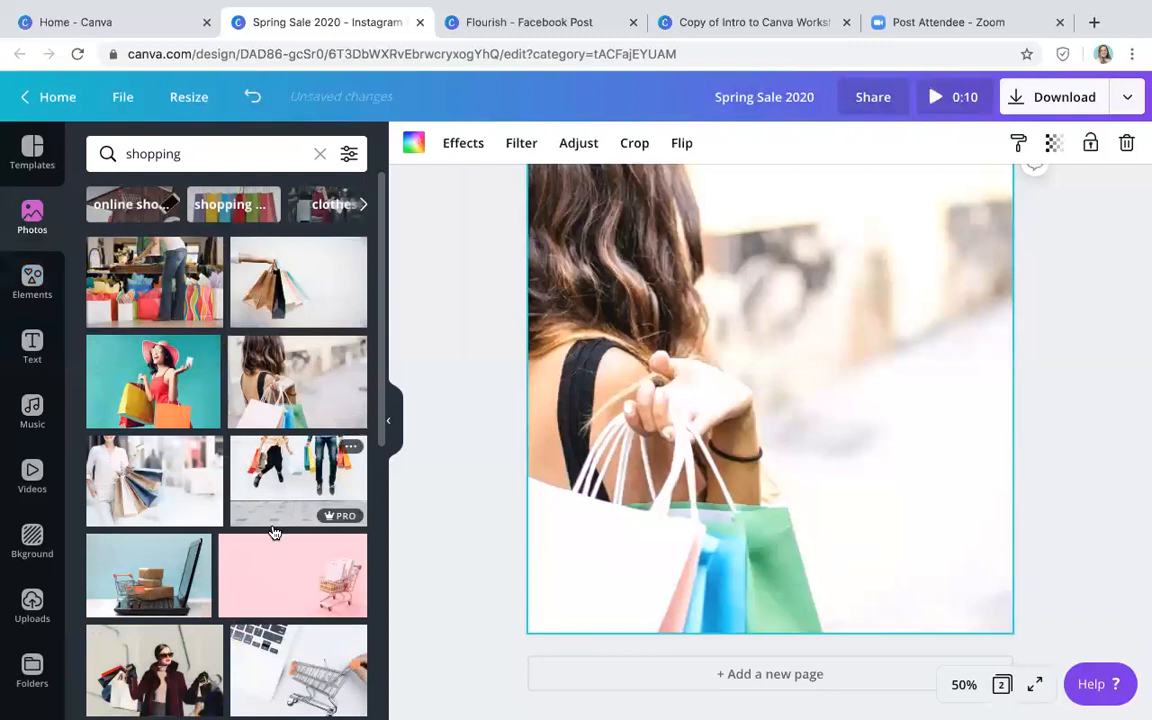
scroll(275, 532, down, 3)
scroll(275, 532, down, 1)
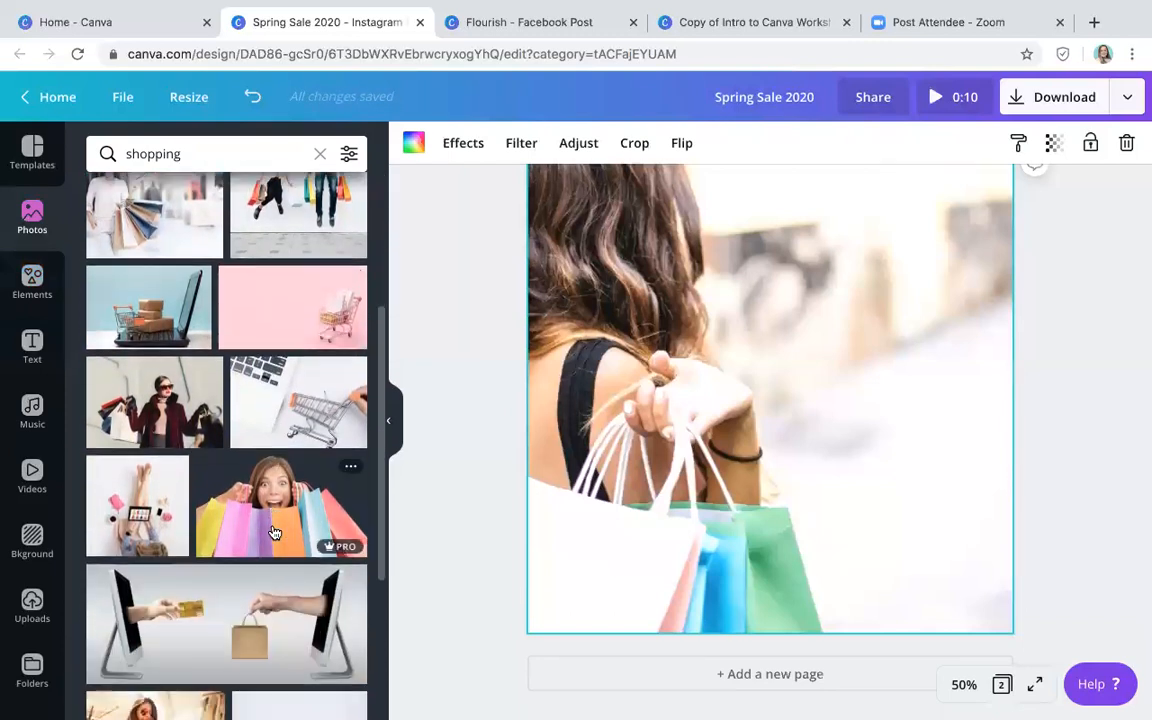
scroll(741, 485, up, 1)
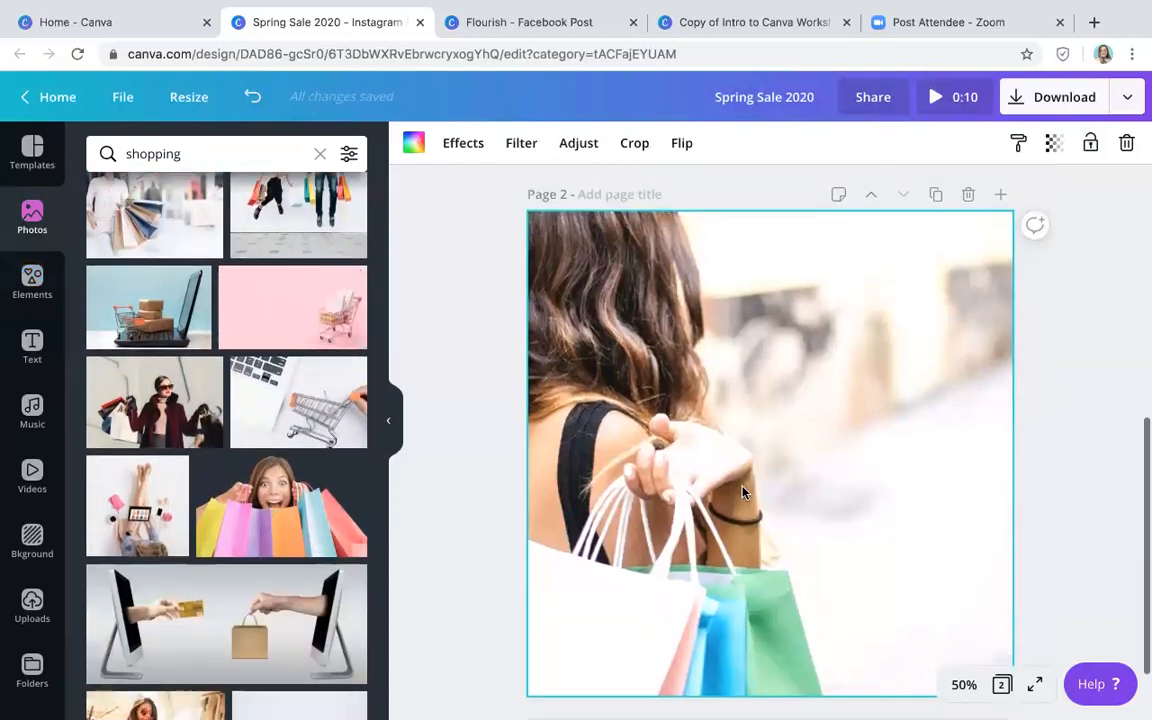
drag(133, 505, 537, 267)
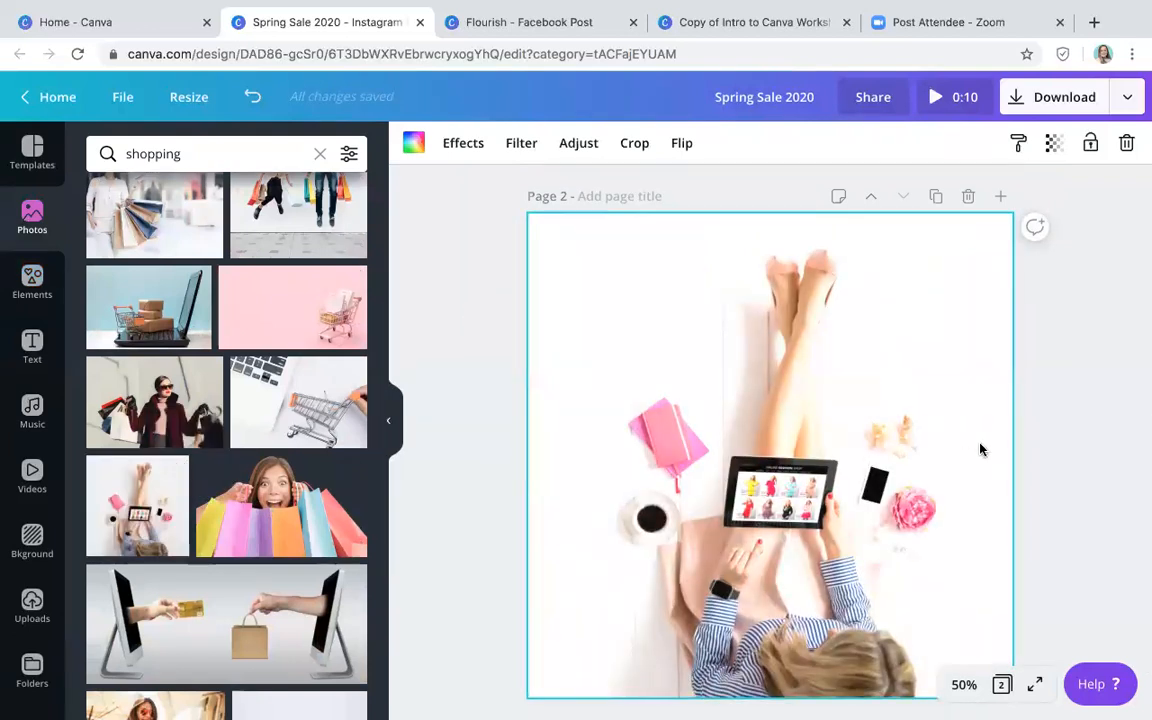
click(1095, 430)
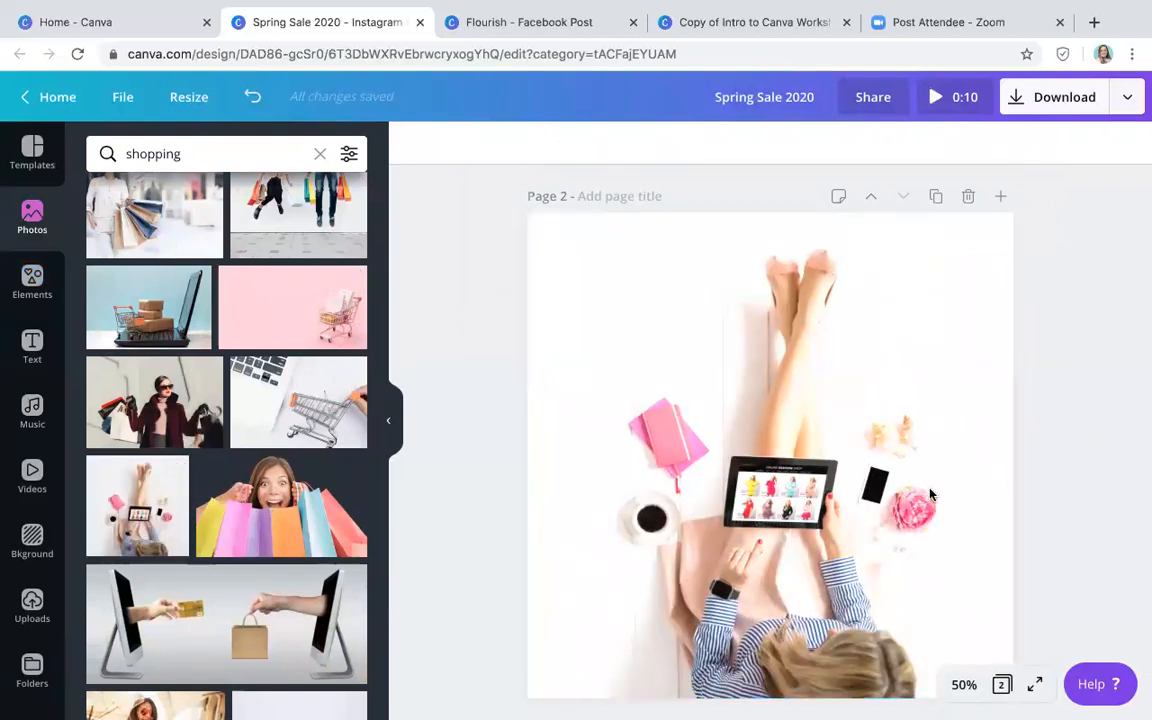
- Clear the sticker search, insert a square shape on page 2 and color it the document's coral
click(17, 292)
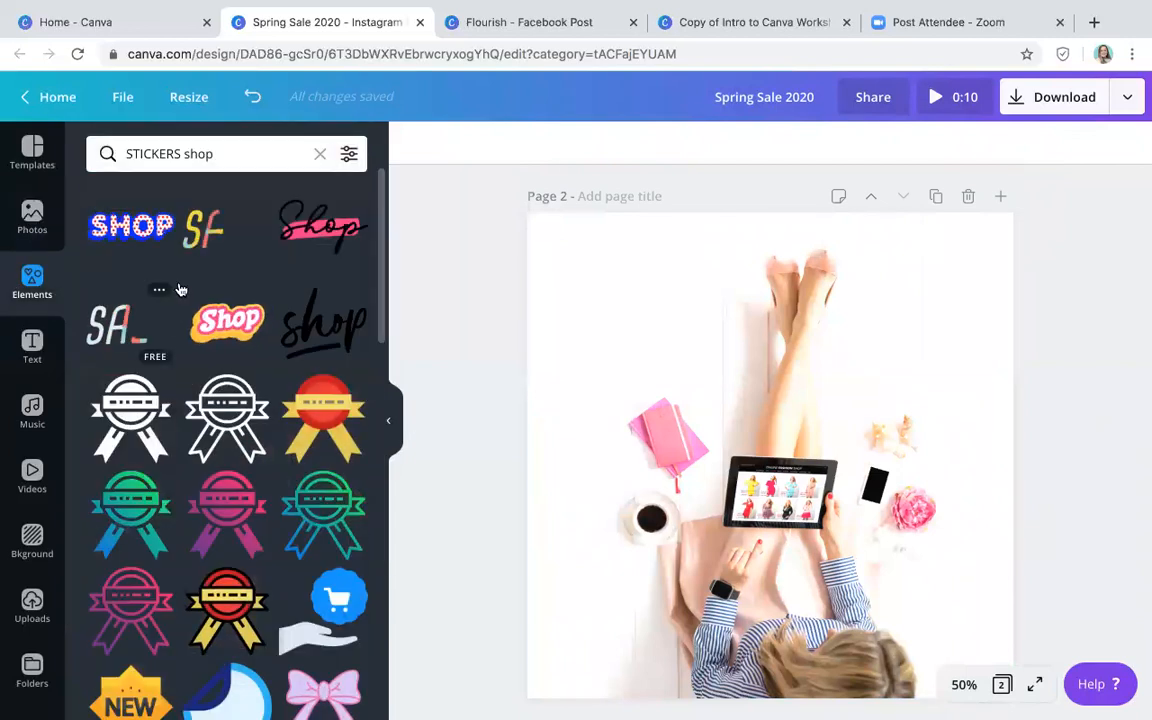
click(321, 150)
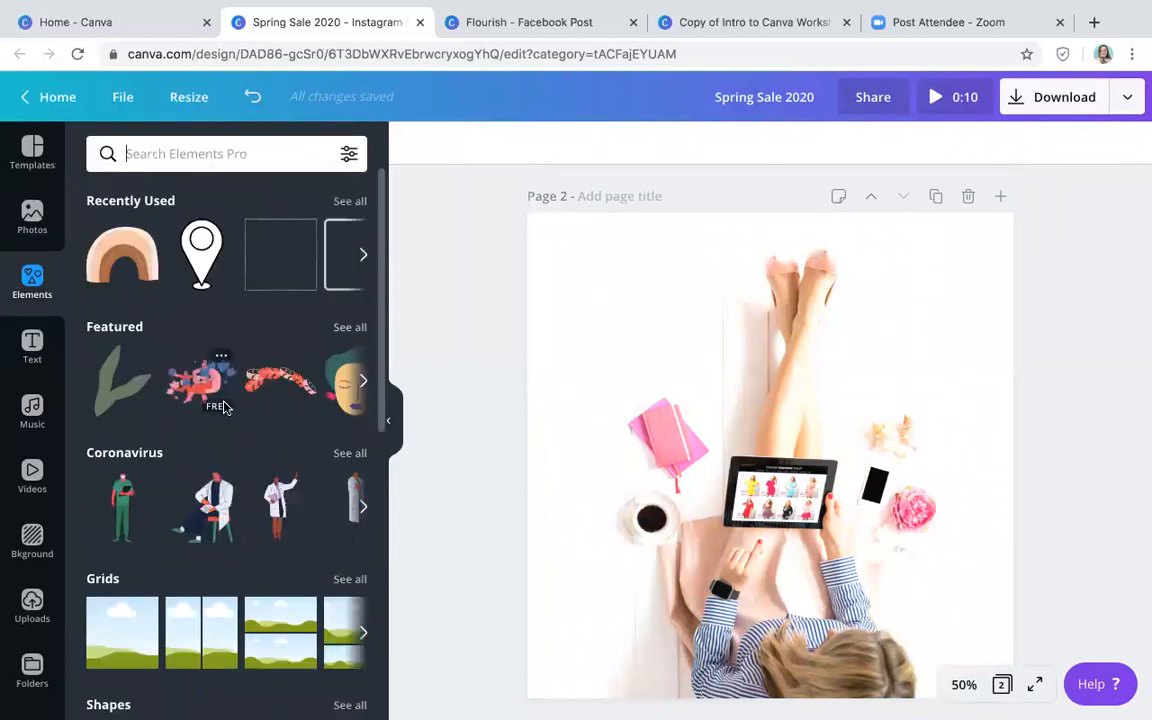
scroll(223, 406, down, 3)
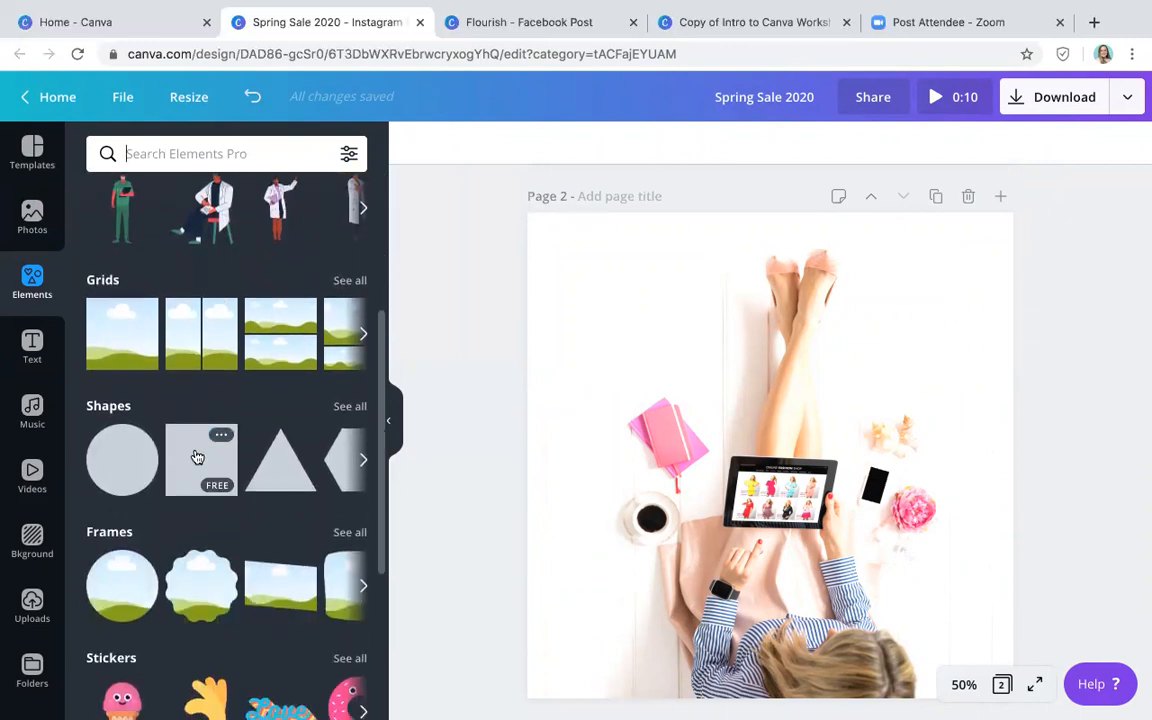
click(198, 454)
scroll(665, 485, down, 1)
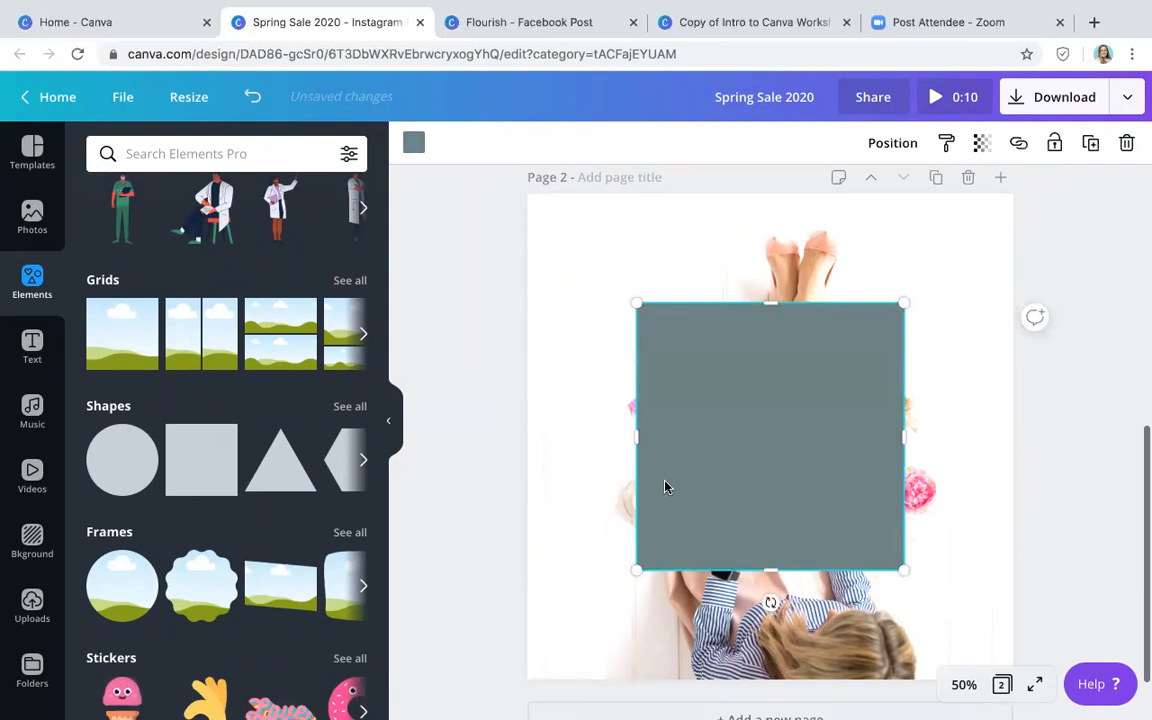
click(413, 143)
click(155, 322)
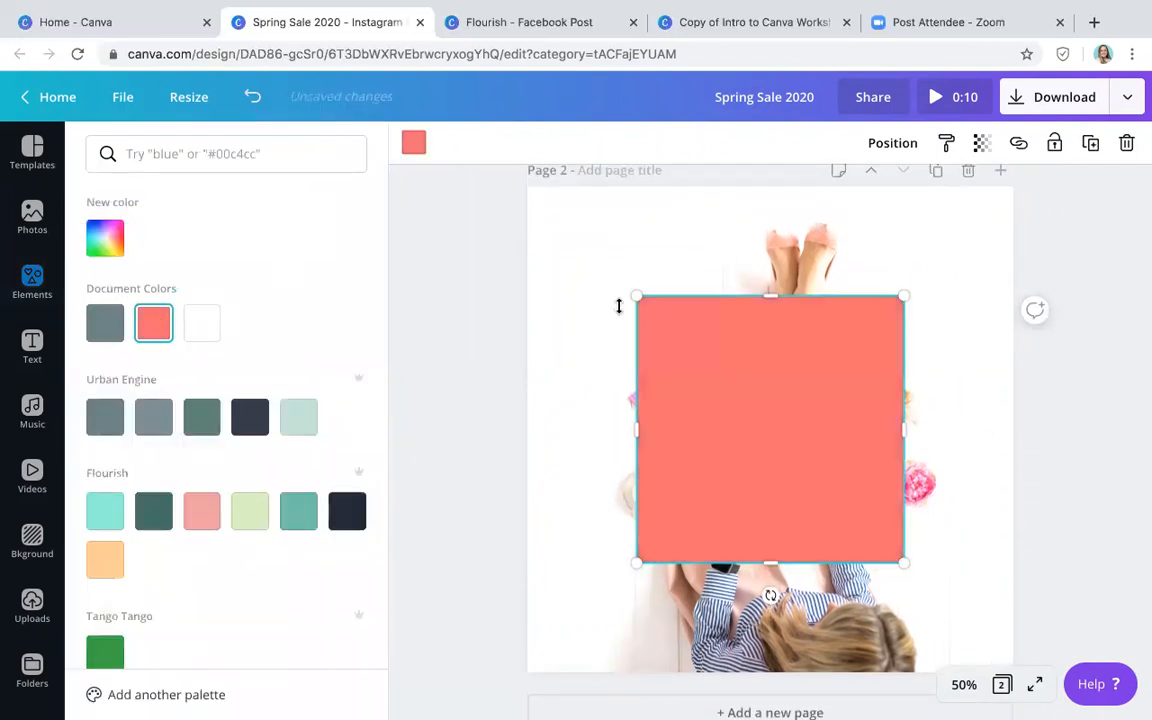
- Stretch the coral square on all four sides until it covers the whole of page 2
drag(773, 292, 781, 181)
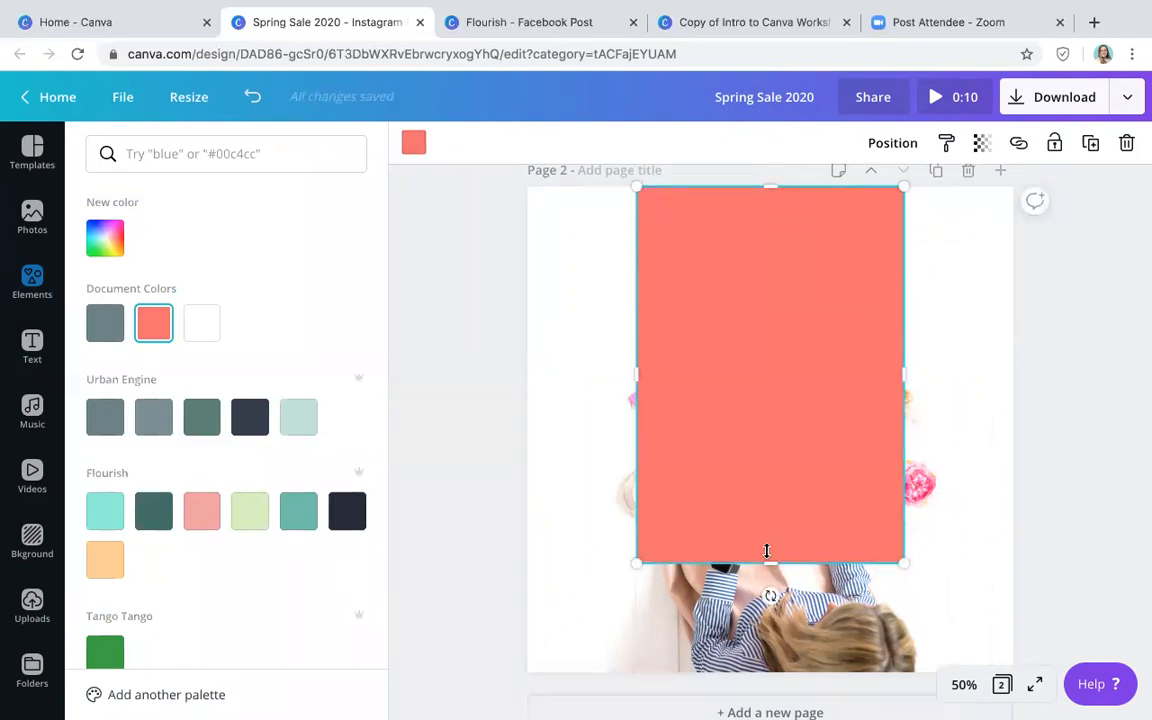
drag(769, 566, 771, 672)
drag(606, 419, 532, 410)
drag(904, 425, 1020, 428)
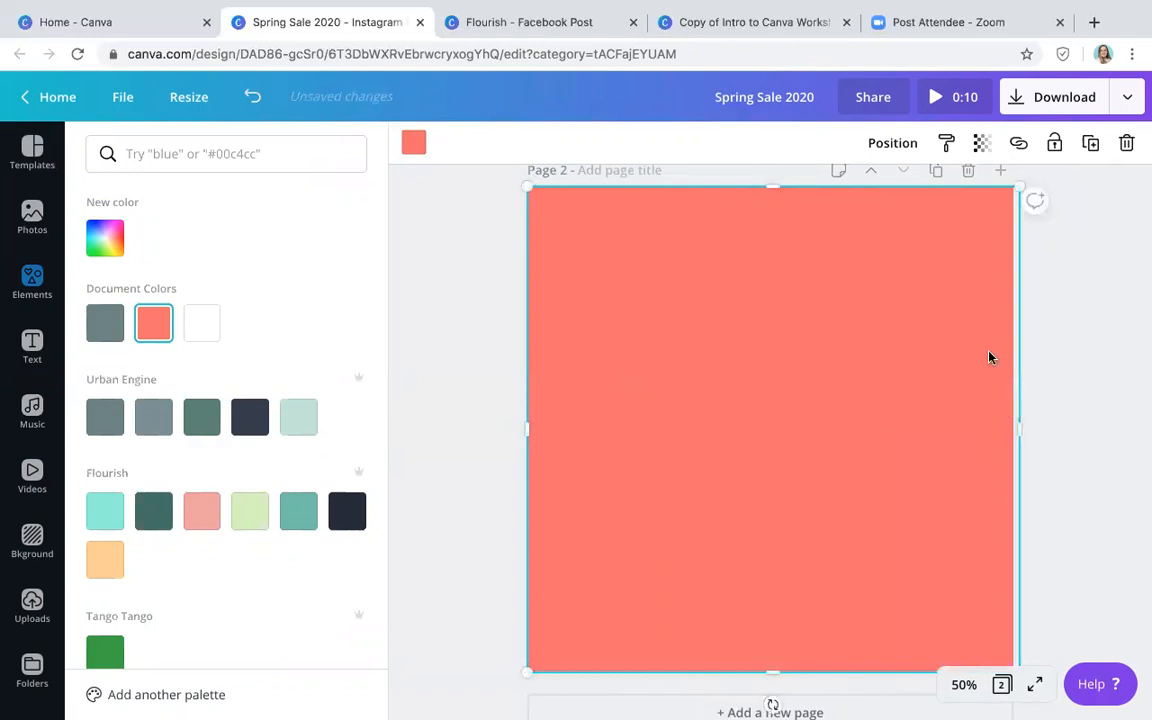
- Set the coral square's transparency to 64 so the photo shows through it
click(980, 146)
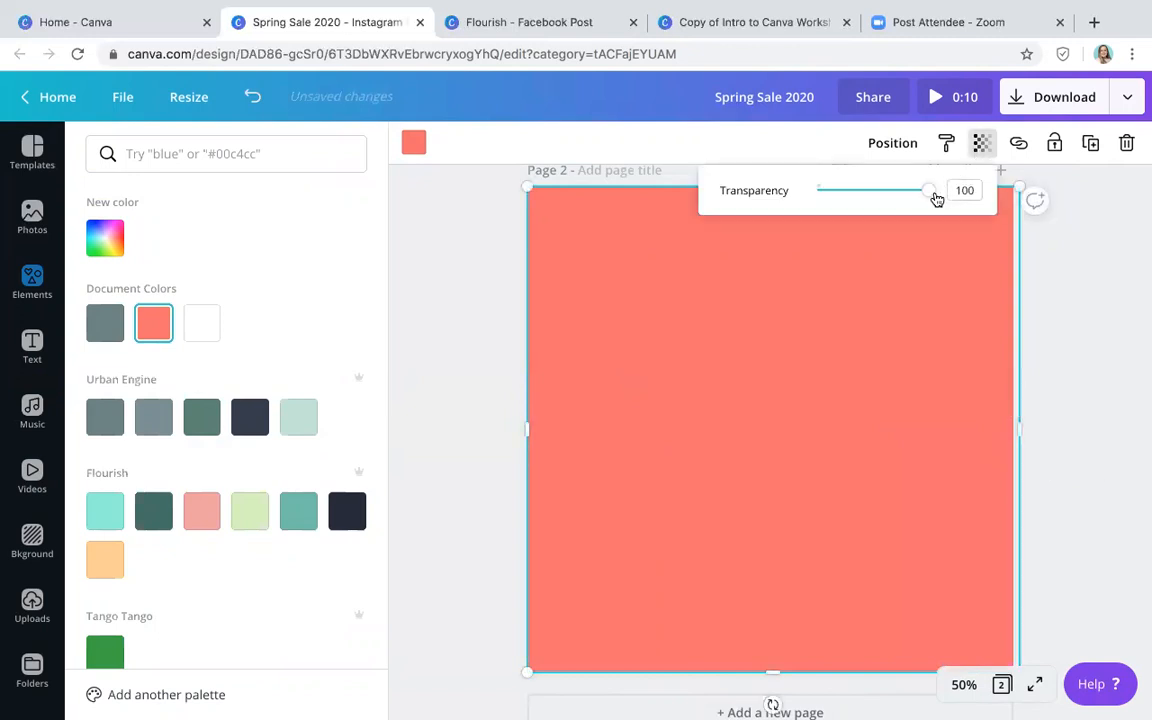
drag(929, 192, 918, 193)
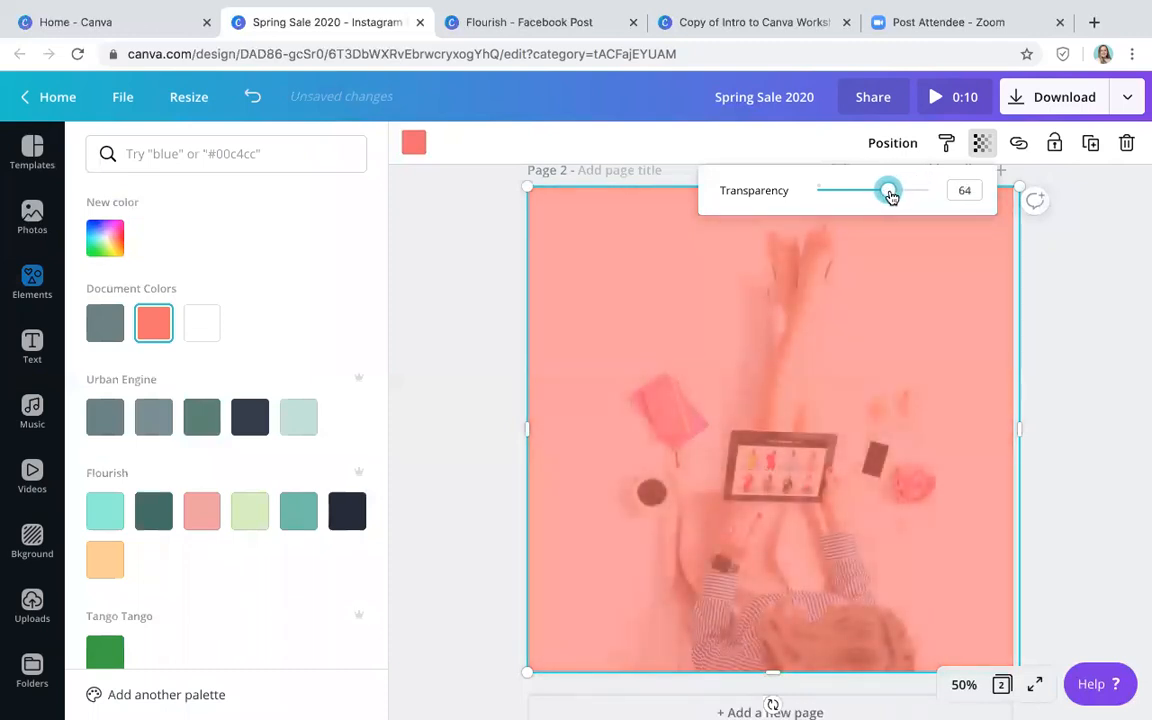
click(1116, 321)
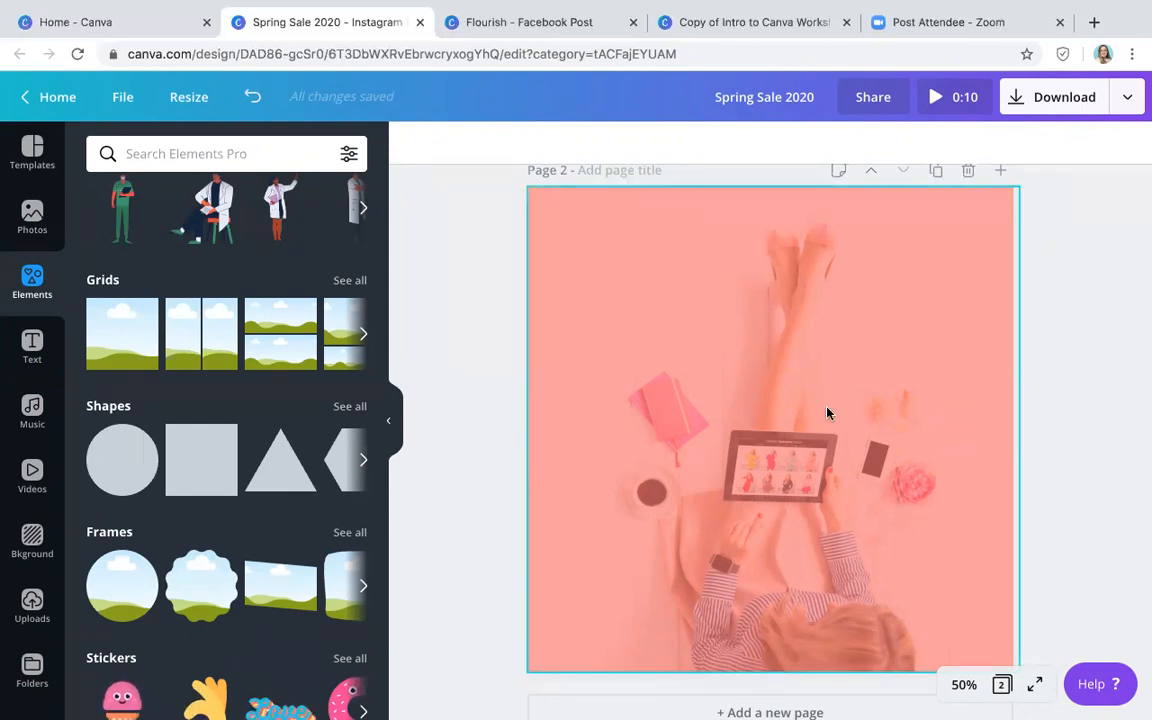
- Group the "Spring", "SALE" and discount code texts on page 1 and duplicate the group
scroll(790, 444, up, 5)
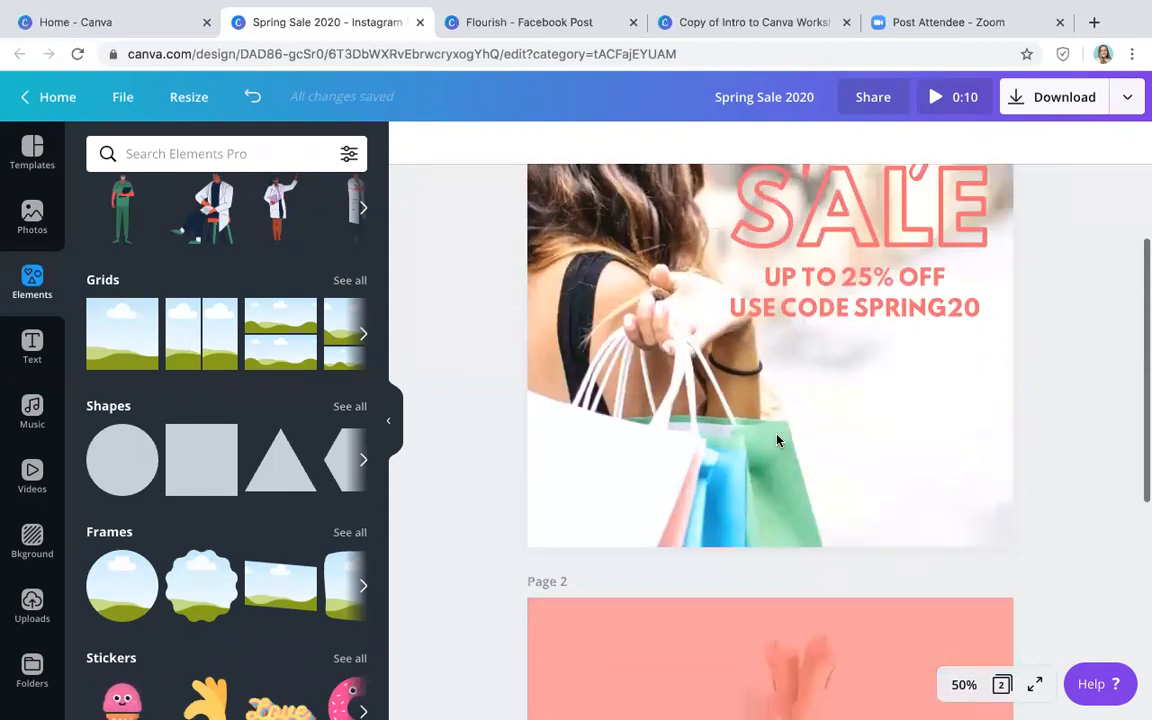
drag(746, 231, 936, 474)
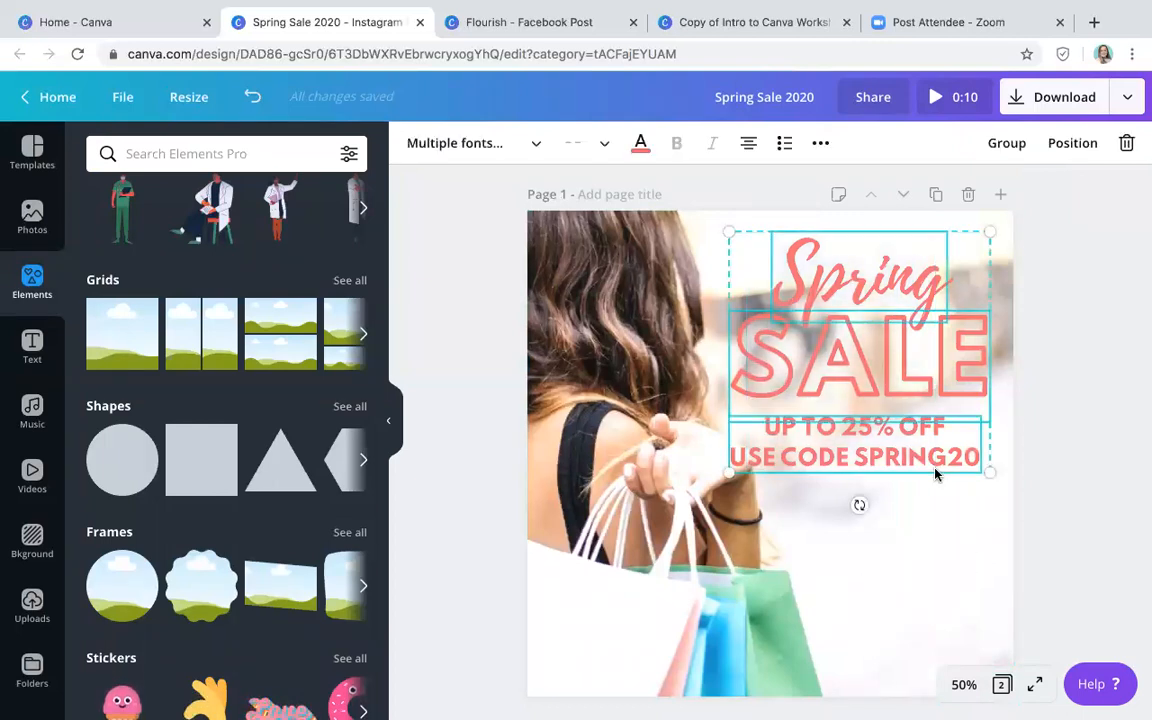
click(1005, 144)
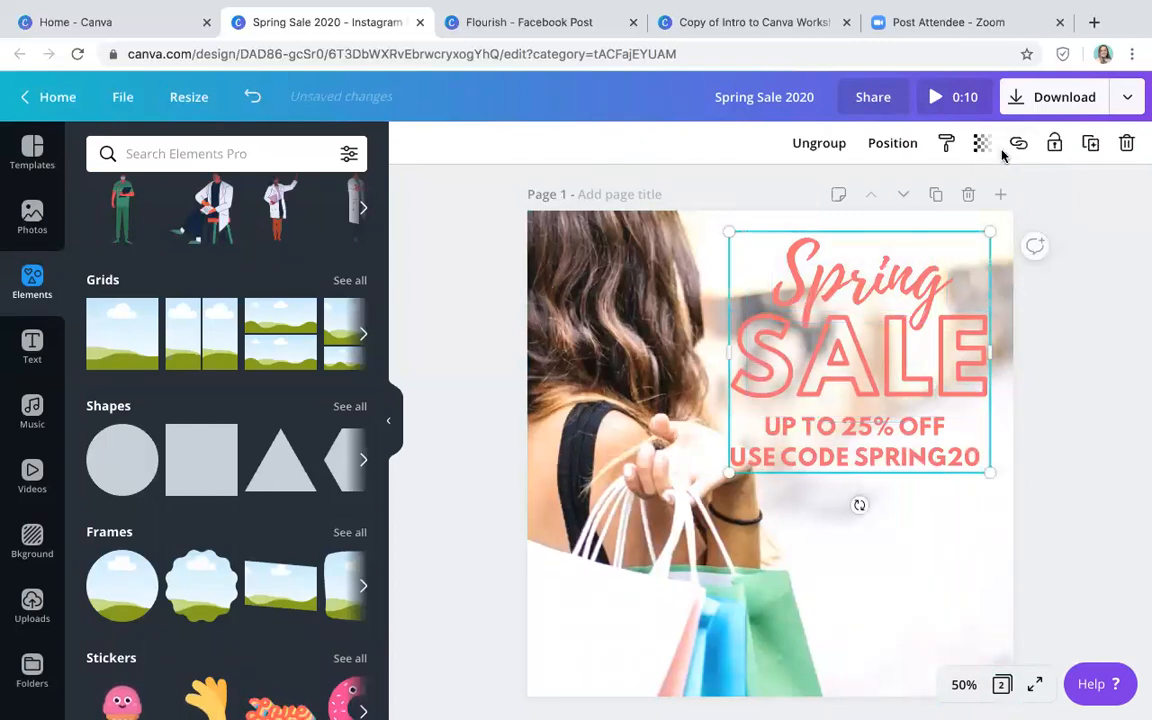
click(1091, 144)
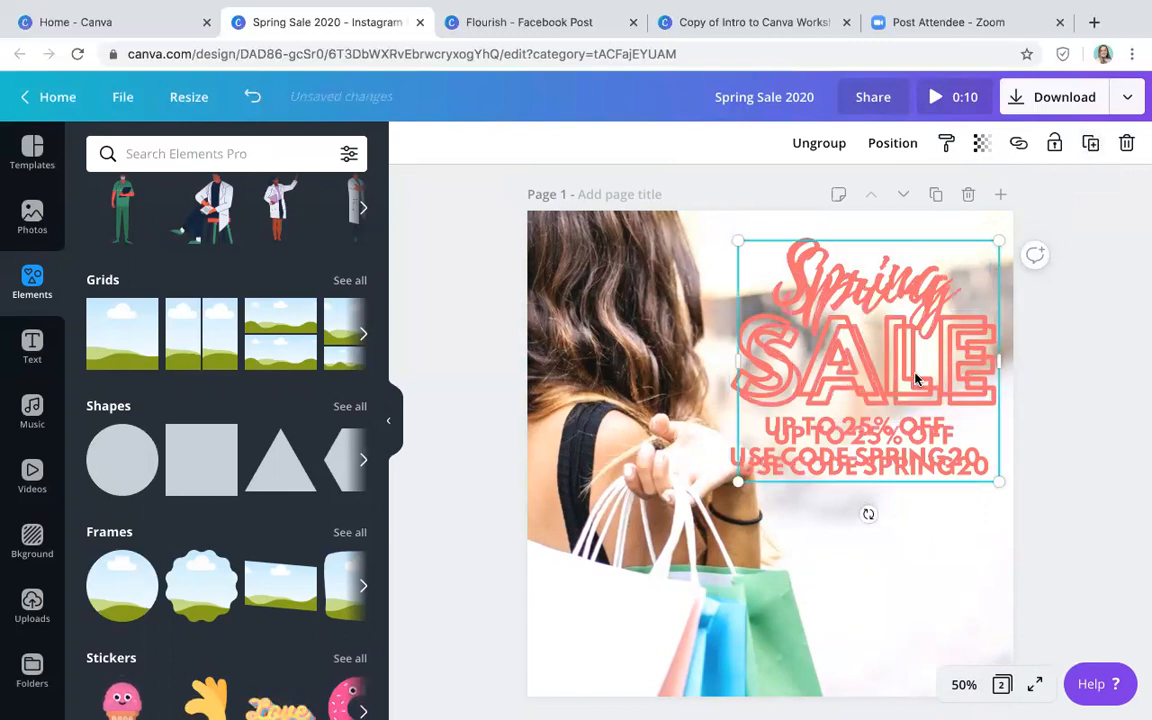
- Move the duplicated sale text group from page 1 onto the middle of page 2
click(903, 407)
drag(903, 407, 824, 514)
scroll(864, 496, down, 5)
scroll(864, 496, down, 5)
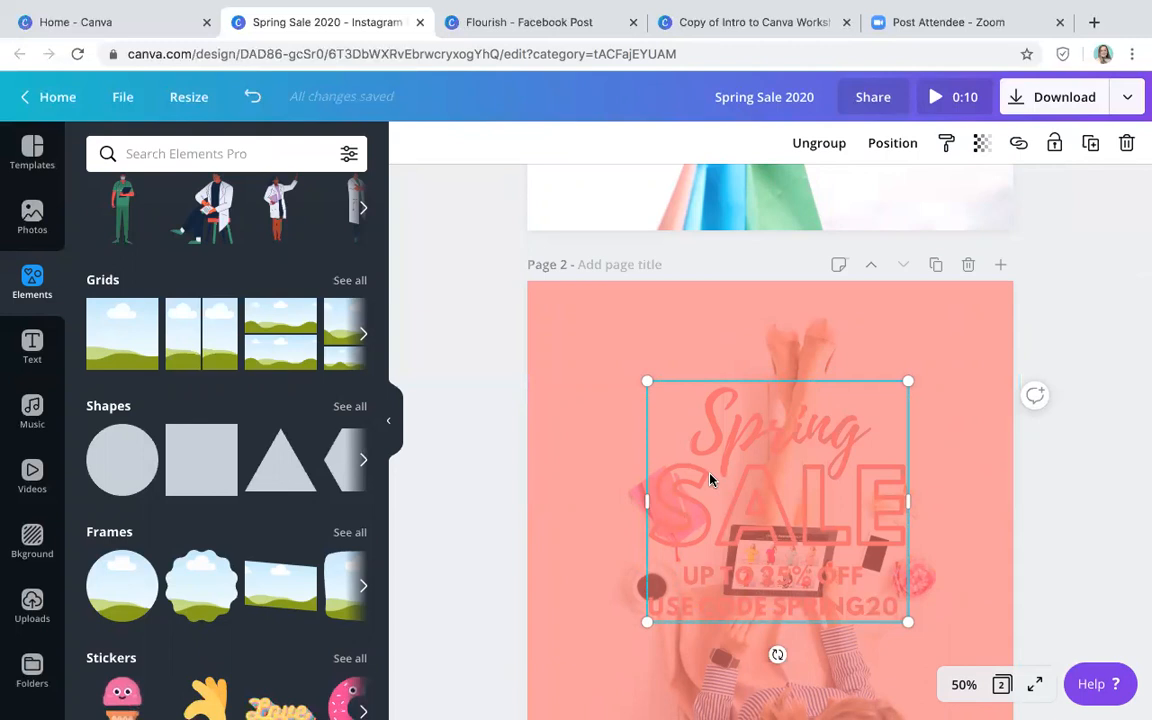
- Ungroup the copied sale text on page 2
double_click(739, 432)
click(736, 428)
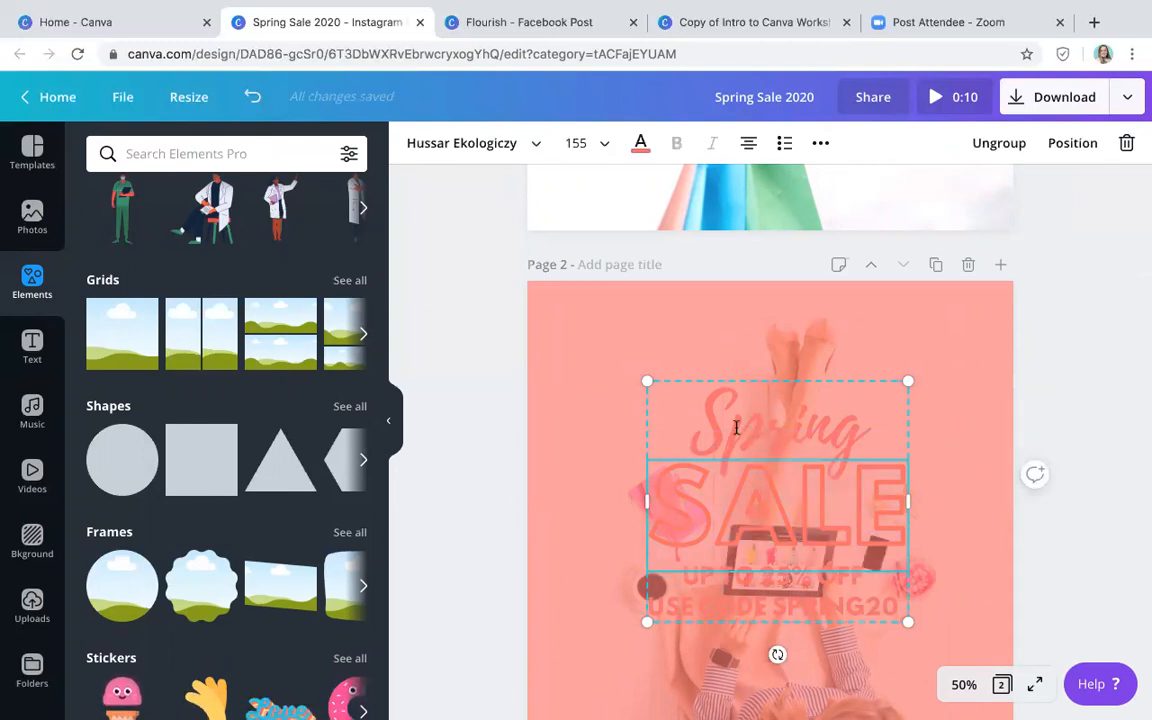
click(999, 143)
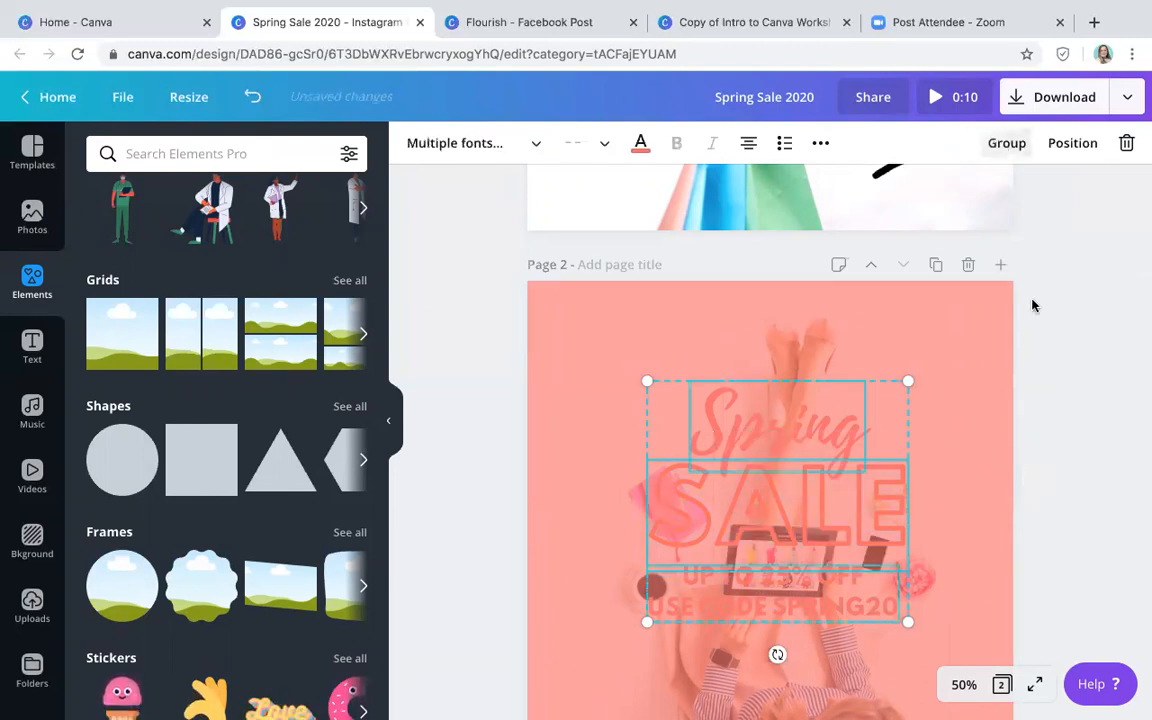
- Align the coral overlay with the center of page 2 and lock it in place
click(1031, 303)
mouse_move(663, 360)
mouse_down()
mouse_move(811, 576)
mouse_move(720, 481)
mouse_move(656, 375)
mouse_move(661, 357)
mouse_up()
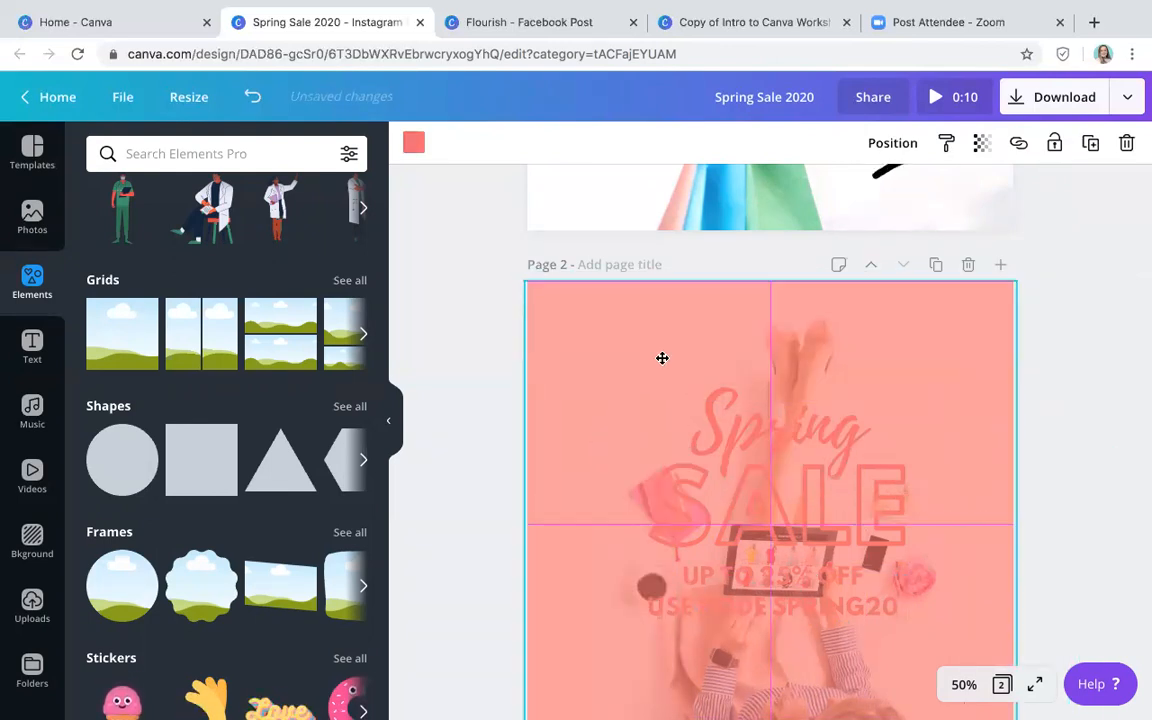
click(1056, 143)
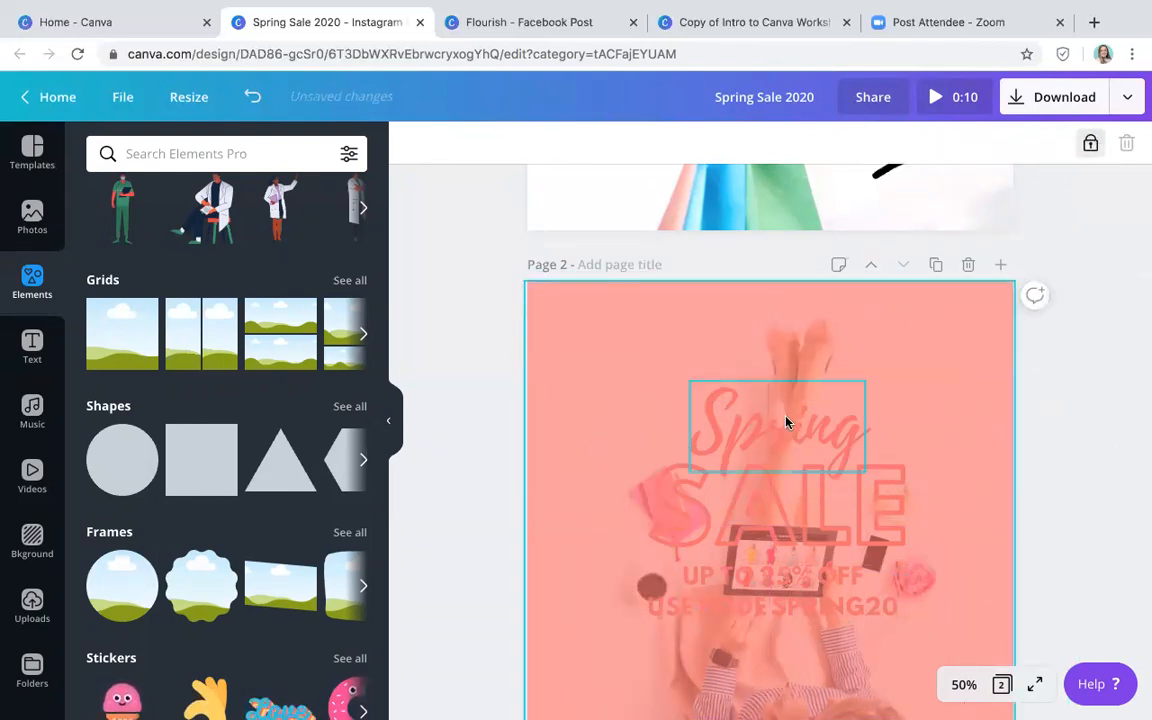
- Select all three sale texts on page 2 and change their color to white
drag(651, 367, 806, 591)
drag(876, 634, 876, 634)
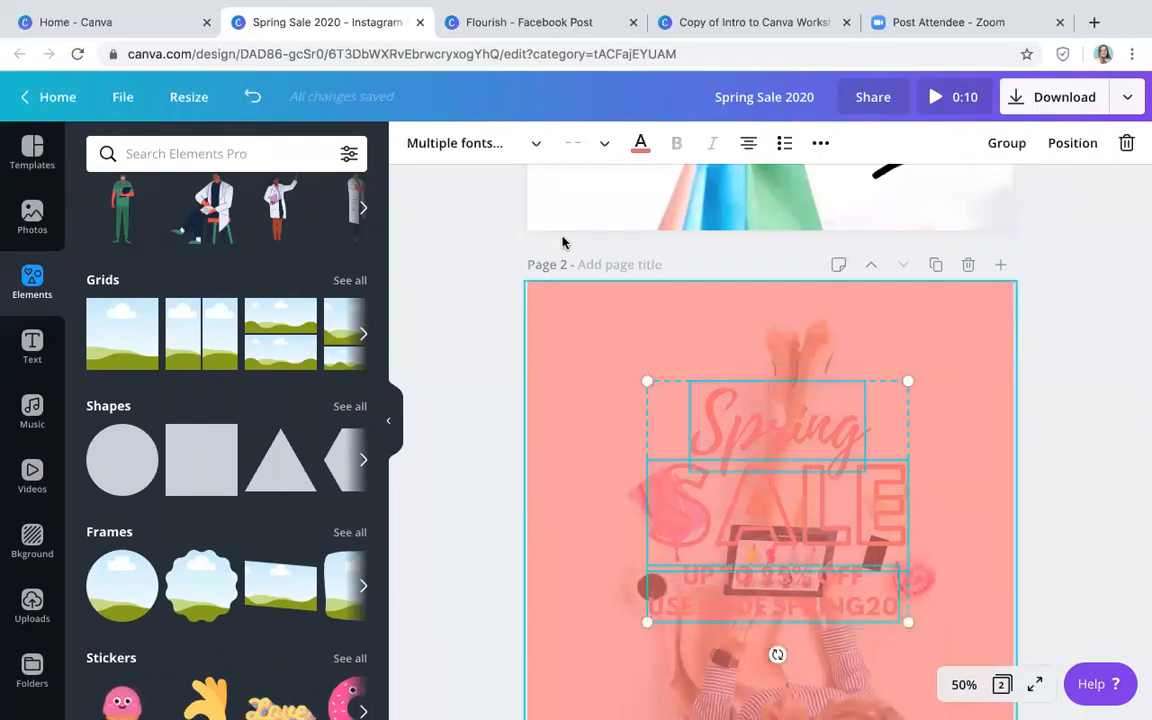
click(640, 143)
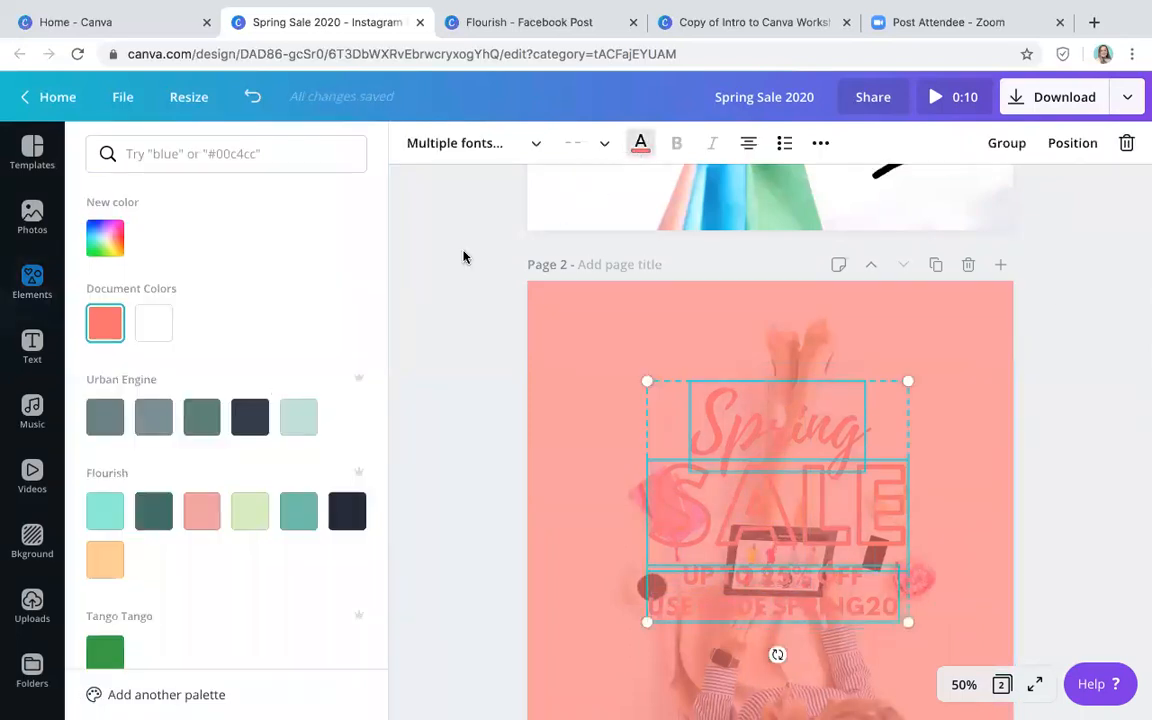
click(152, 332)
scroll(648, 406, down, 2)
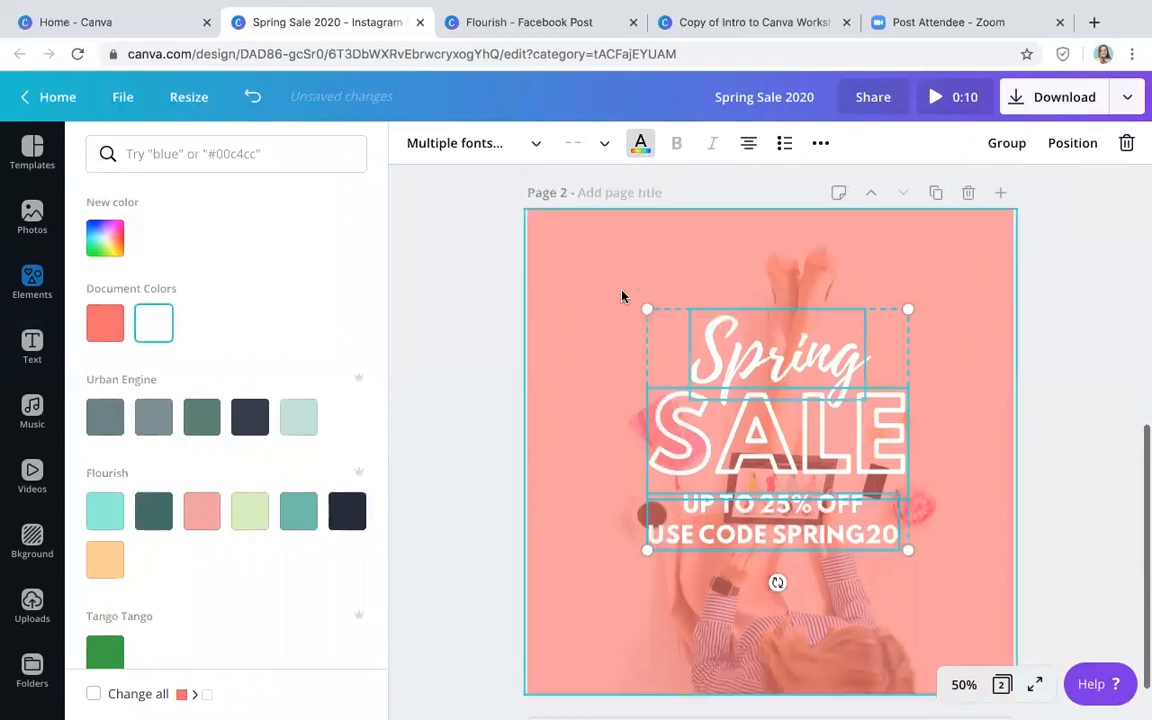
- Enlarge the white sale texts together and center them on page 2
drag(646, 308, 557, 228)
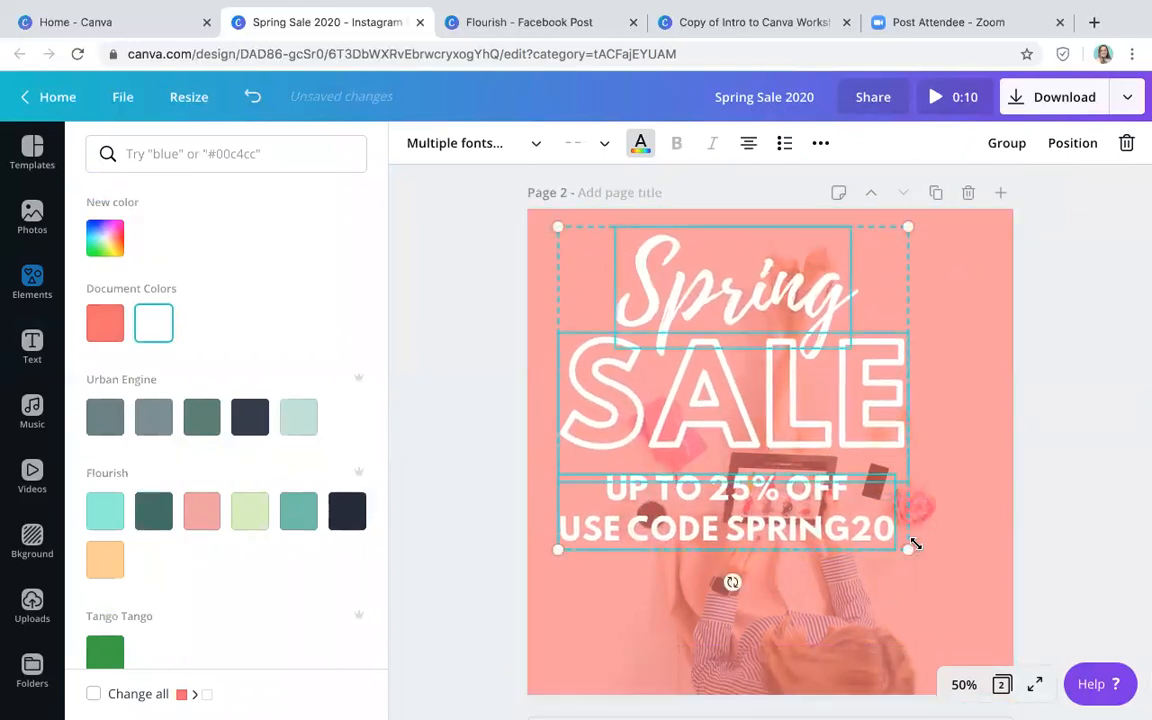
drag(914, 544, 918, 550)
drag(805, 429, 828, 464)
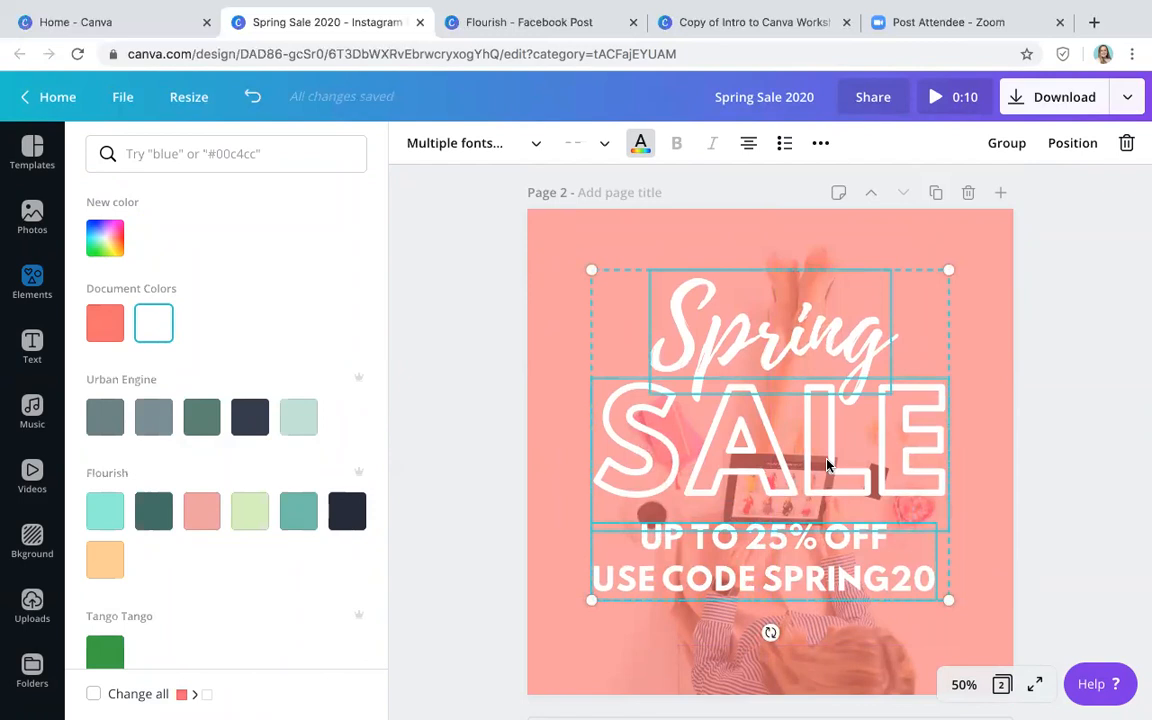
key(Escape)
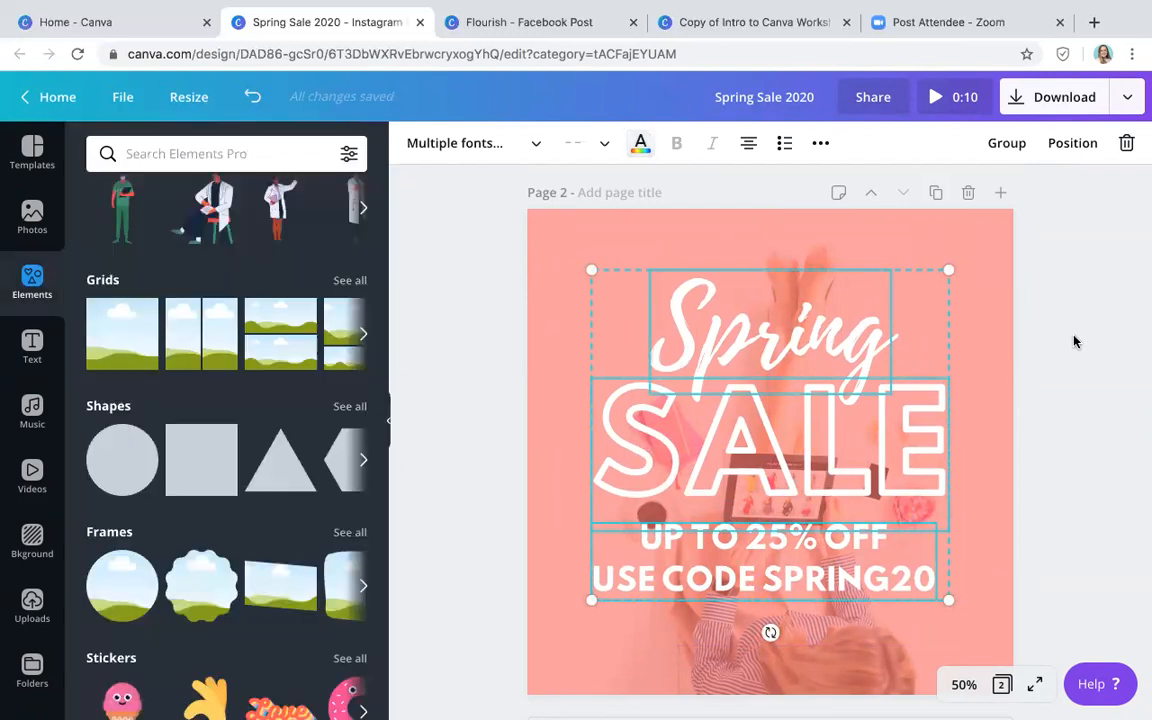
click(1041, 262)
- Insert a circle shape on page 2
scroll(1038, 342, up, 3)
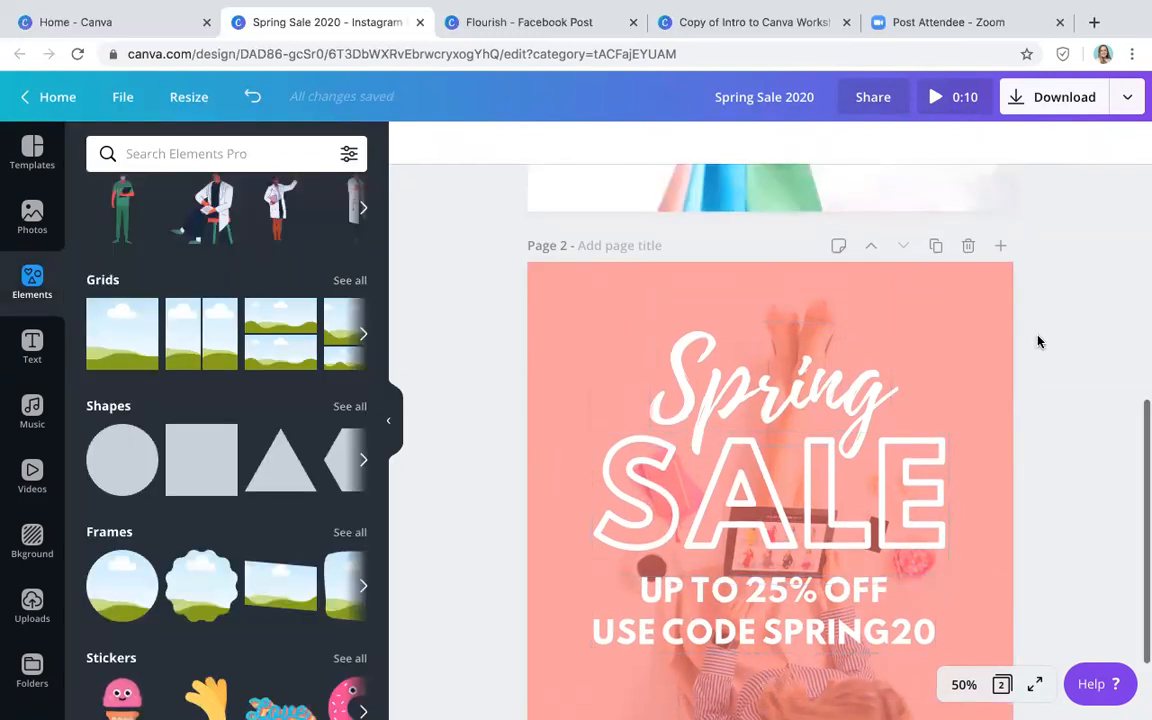
scroll(1038, 342, down, 3)
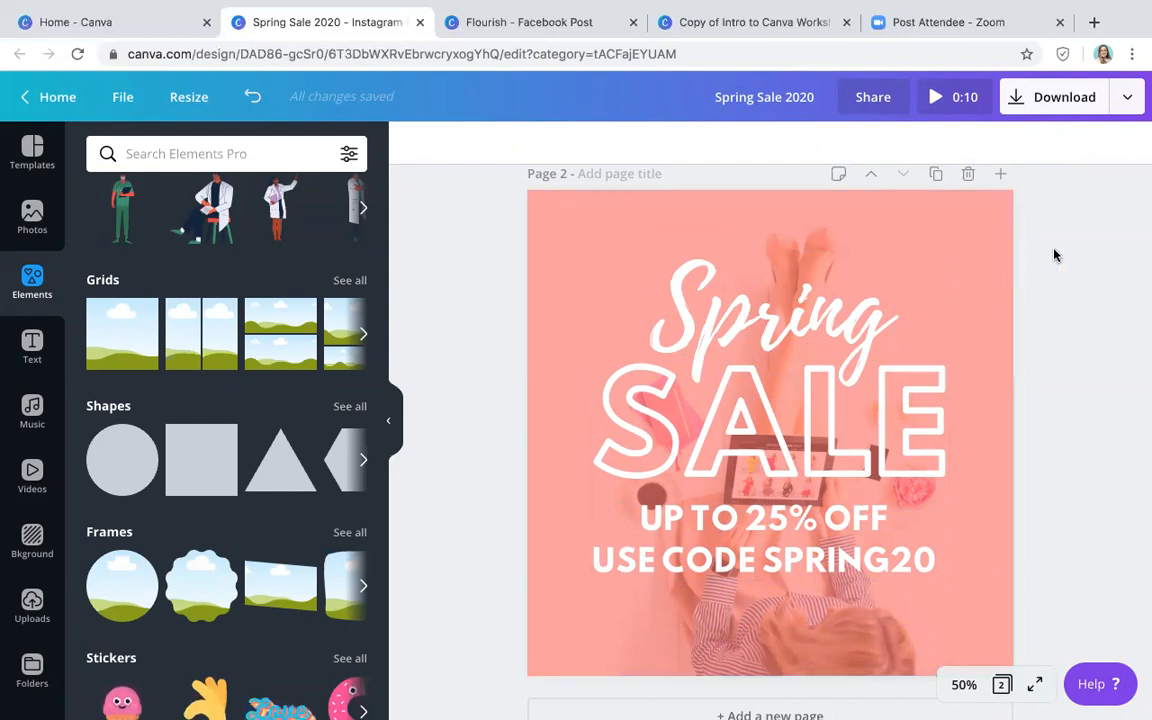
click(122, 468)
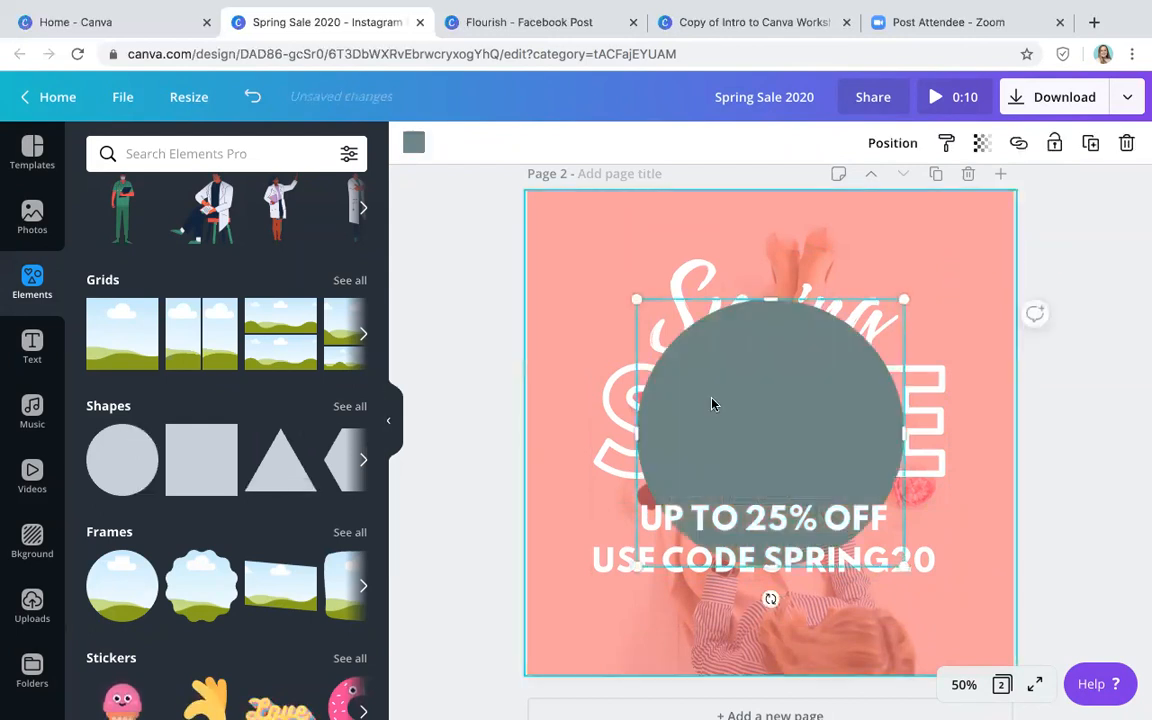
- Move the circle over page 2's lower-left corner and style it in the Flourish palette's mint green with transparency 43
drag(712, 434, 503, 614)
click(413, 142)
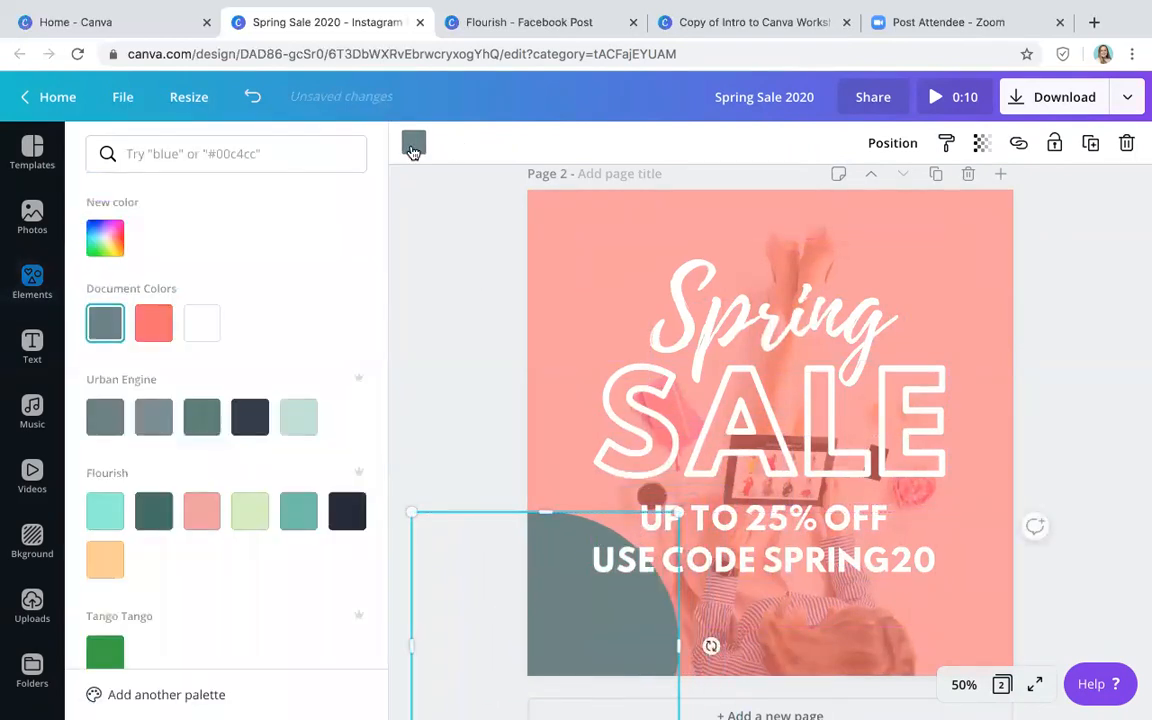
click(105, 510)
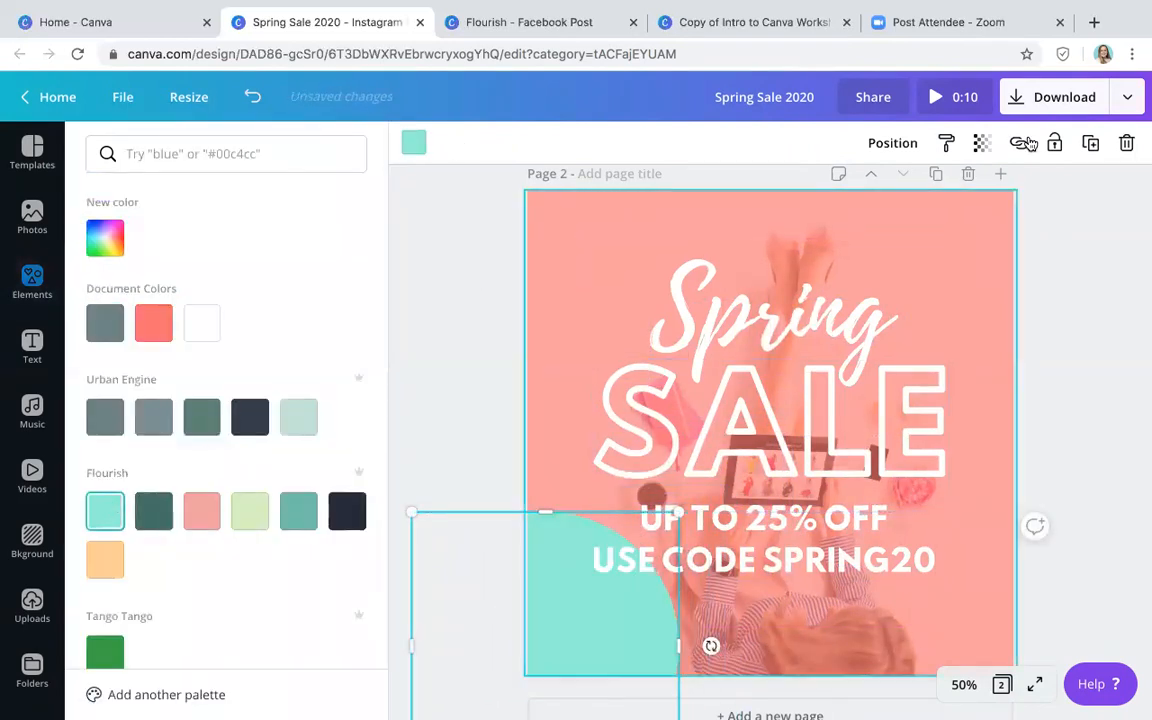
click(981, 145)
drag(913, 200, 857, 203)
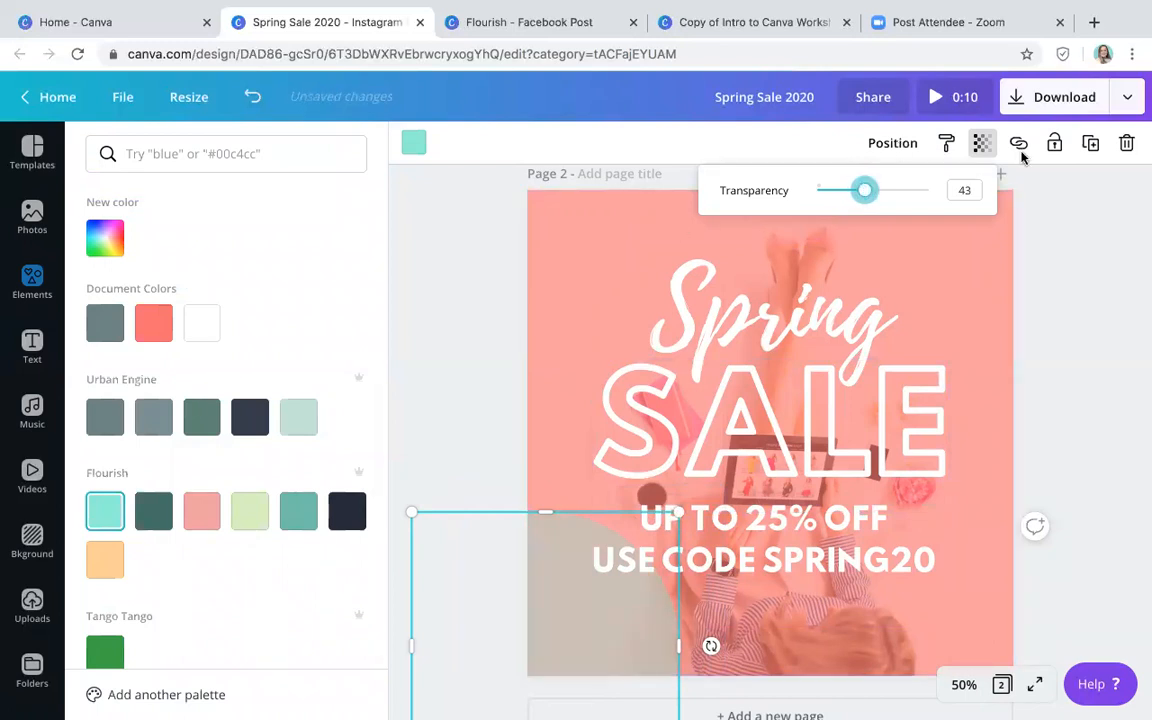
- Duplicate the mint circle into page 2's upper-right corner and shift the original farther into the lower-left corner
click(1083, 143)
drag(594, 586, 1052, 141)
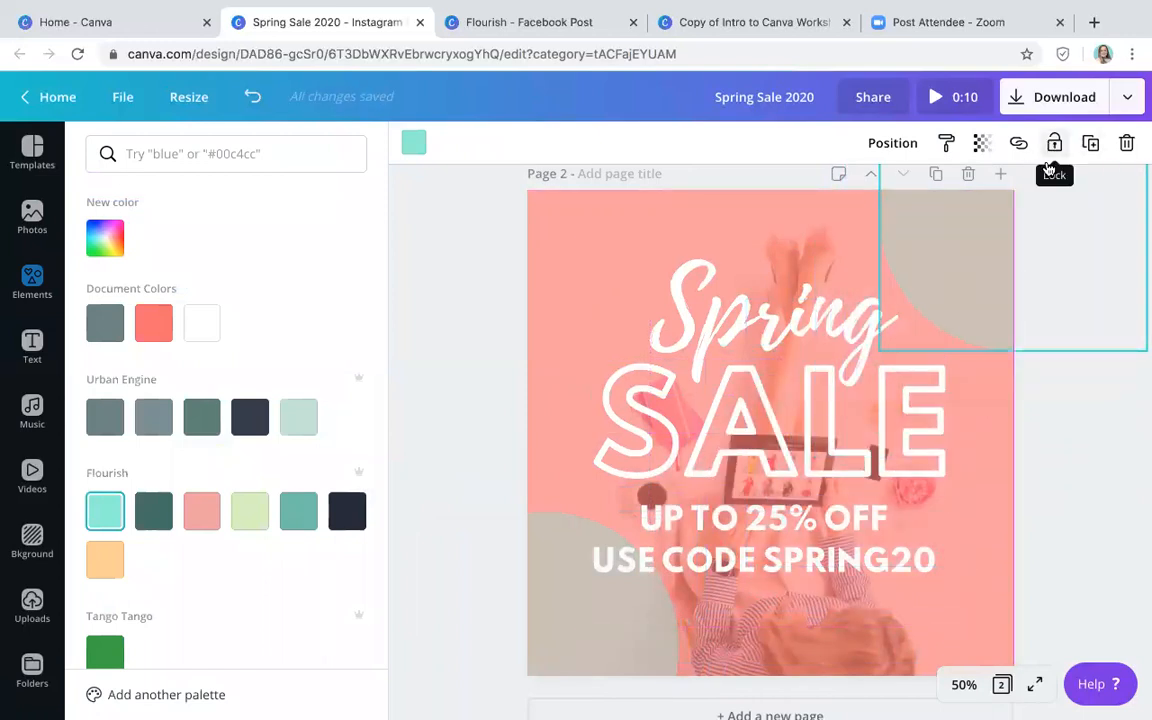
drag(985, 285, 993, 237)
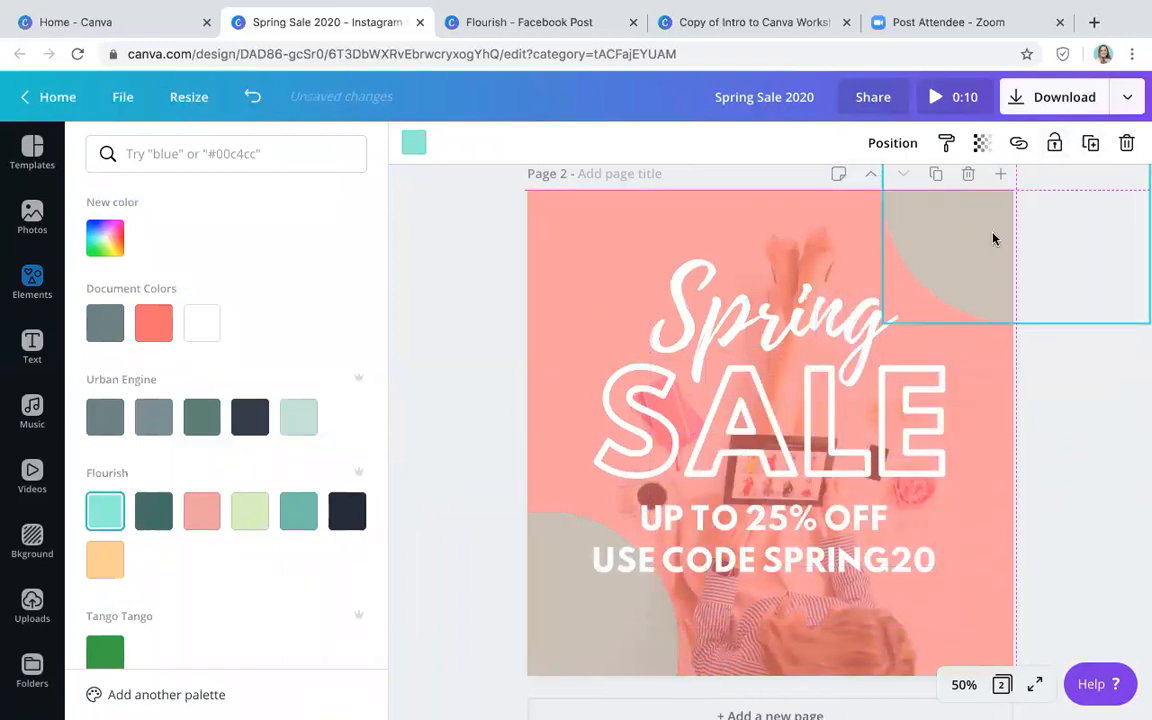
drag(628, 608, 603, 624)
click(1076, 370)
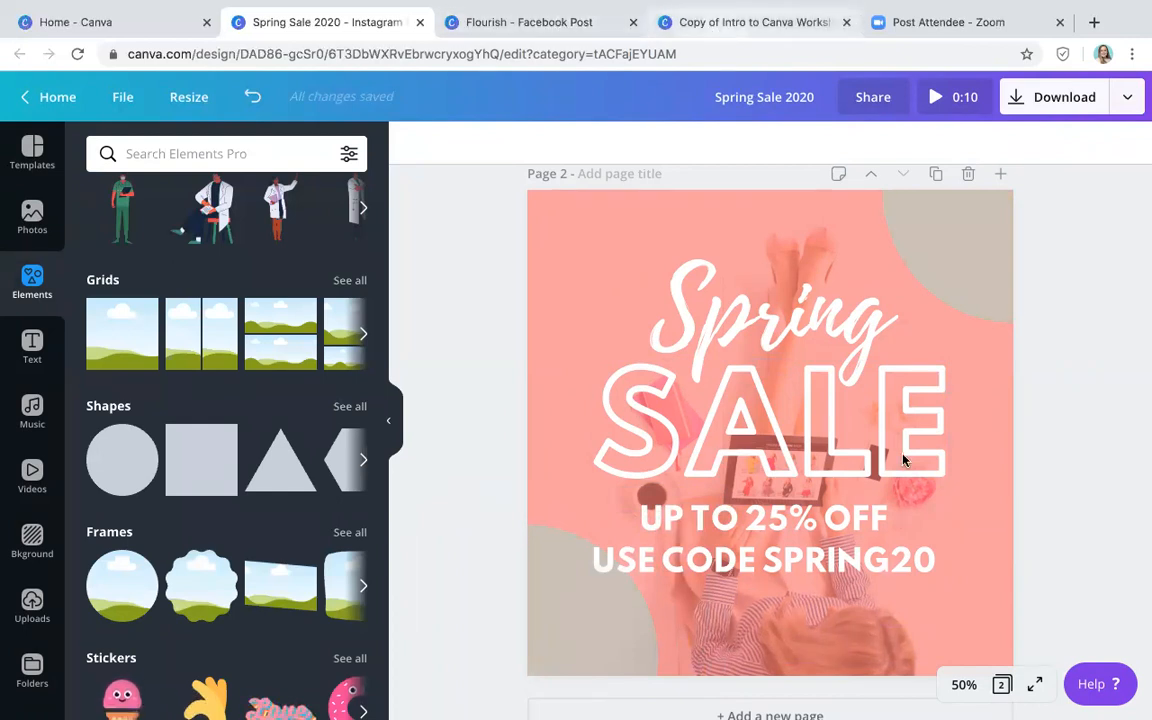
- Switch to the Copy of Intro to Canva Workshop design and show its TA-DA! page full screen with the volume raised
key(ctrl+4)
scroll(960, 438, down, 1)
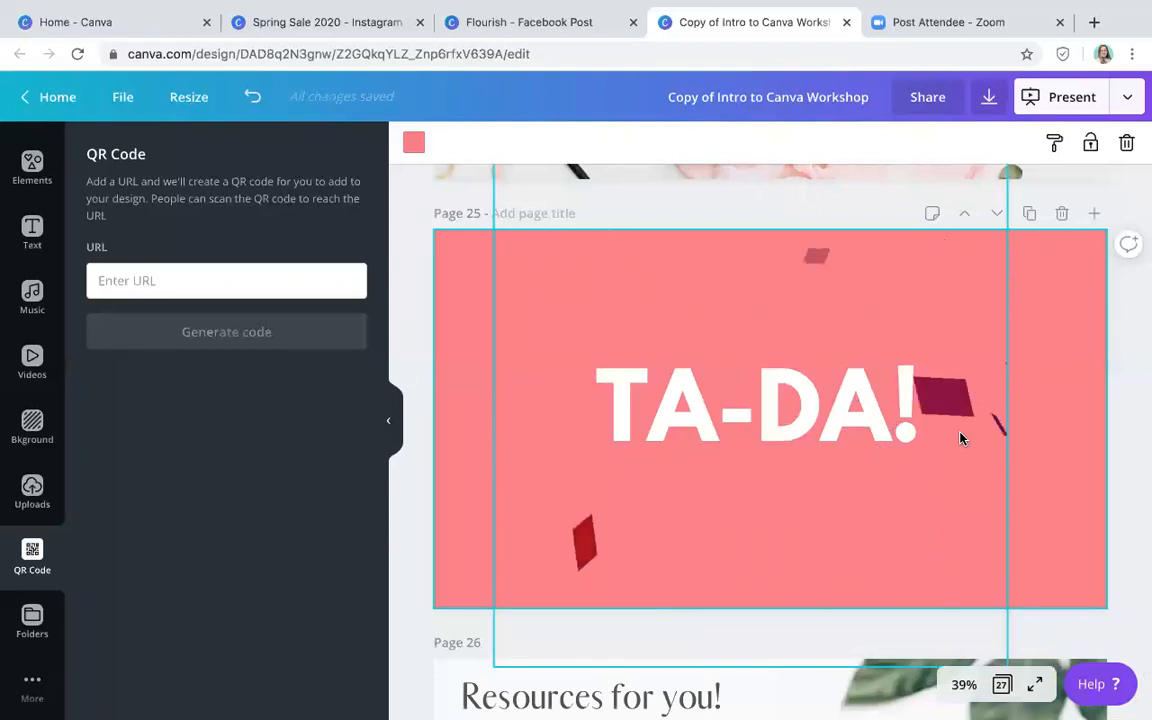
click(1035, 684)
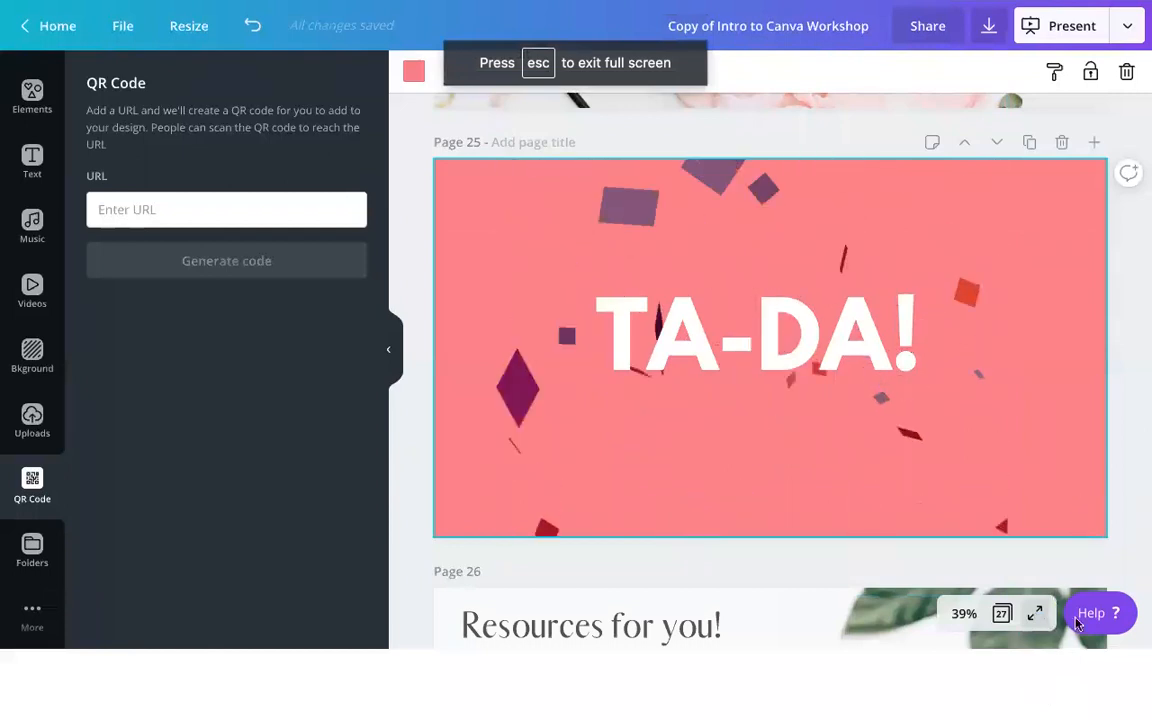
click(1035, 613)
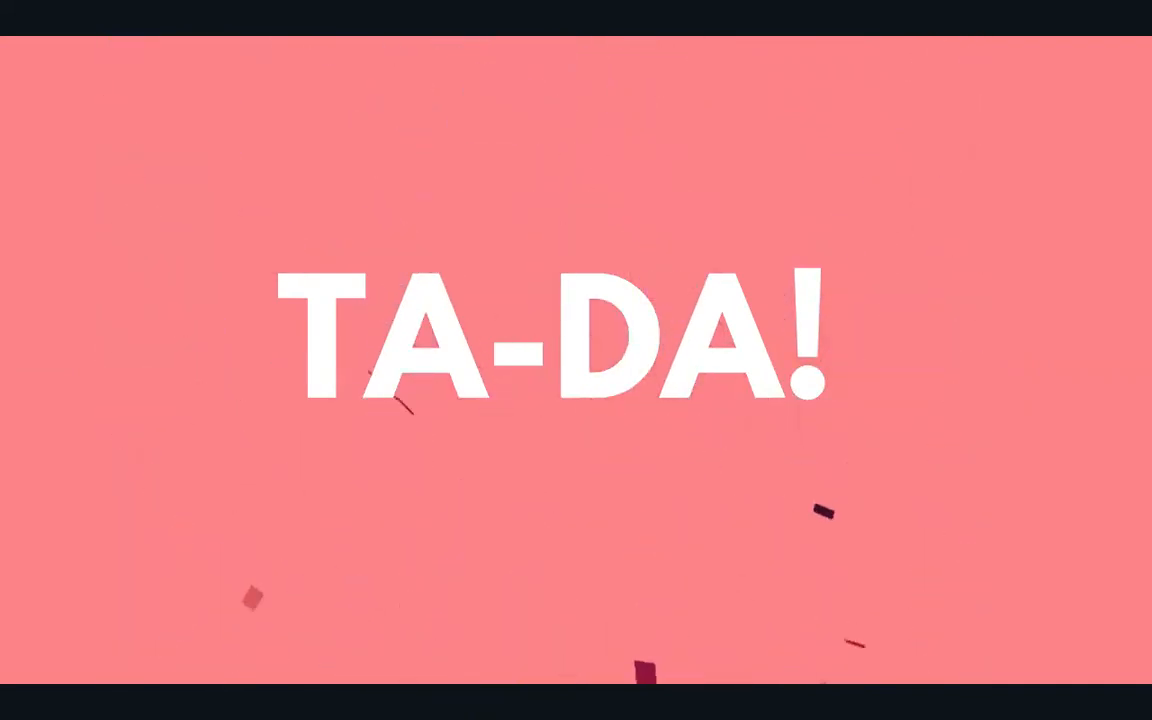
key(XF86AudioRaiseVolume)
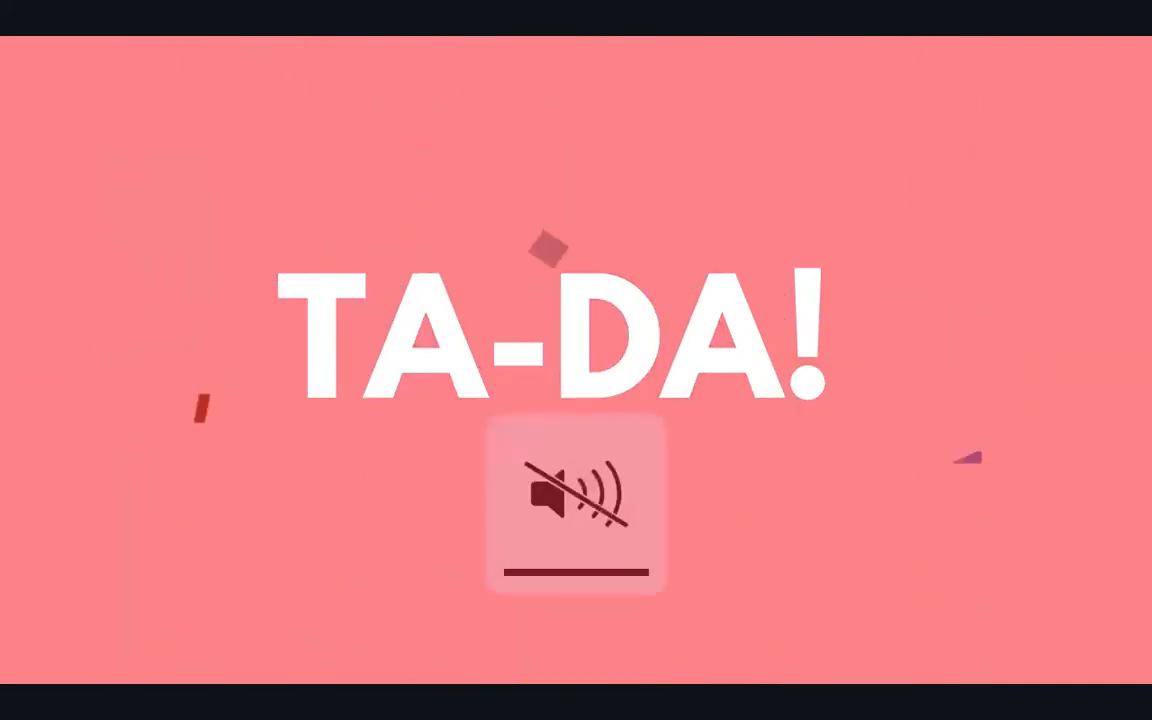
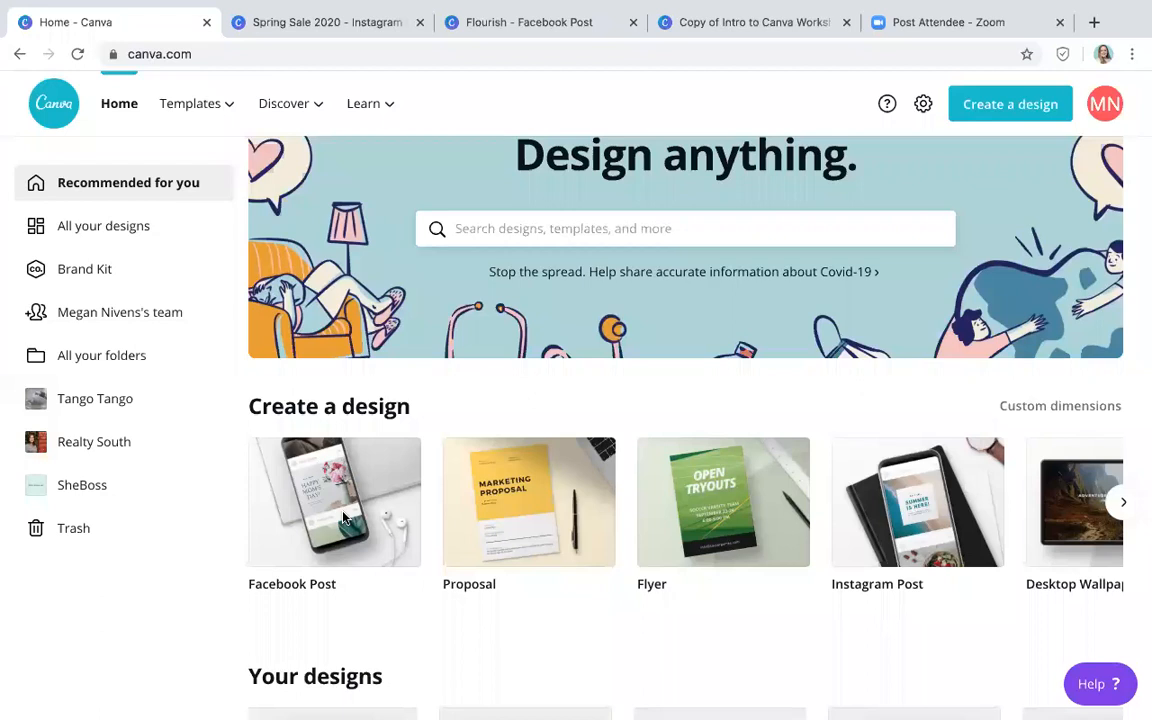
- Create a new Facebook Post design and fill its page with the recently used photo of the woman carrying shopping bags
click(341, 515)
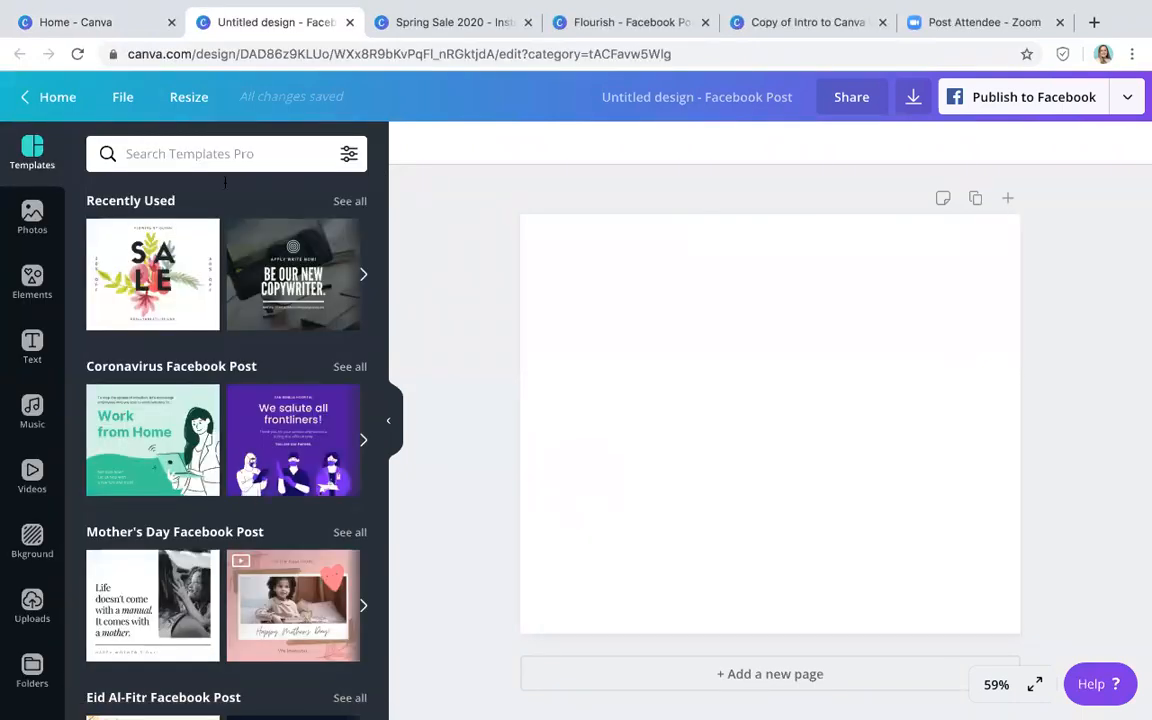
click(33, 220)
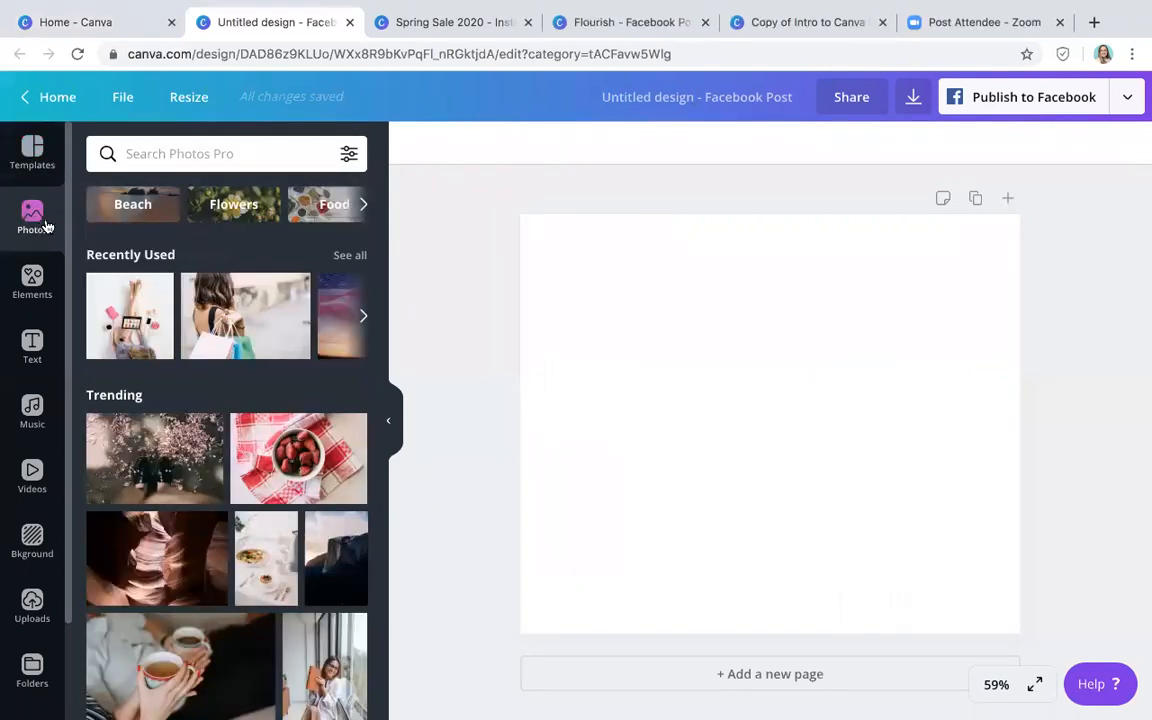
drag(260, 346, 695, 362)
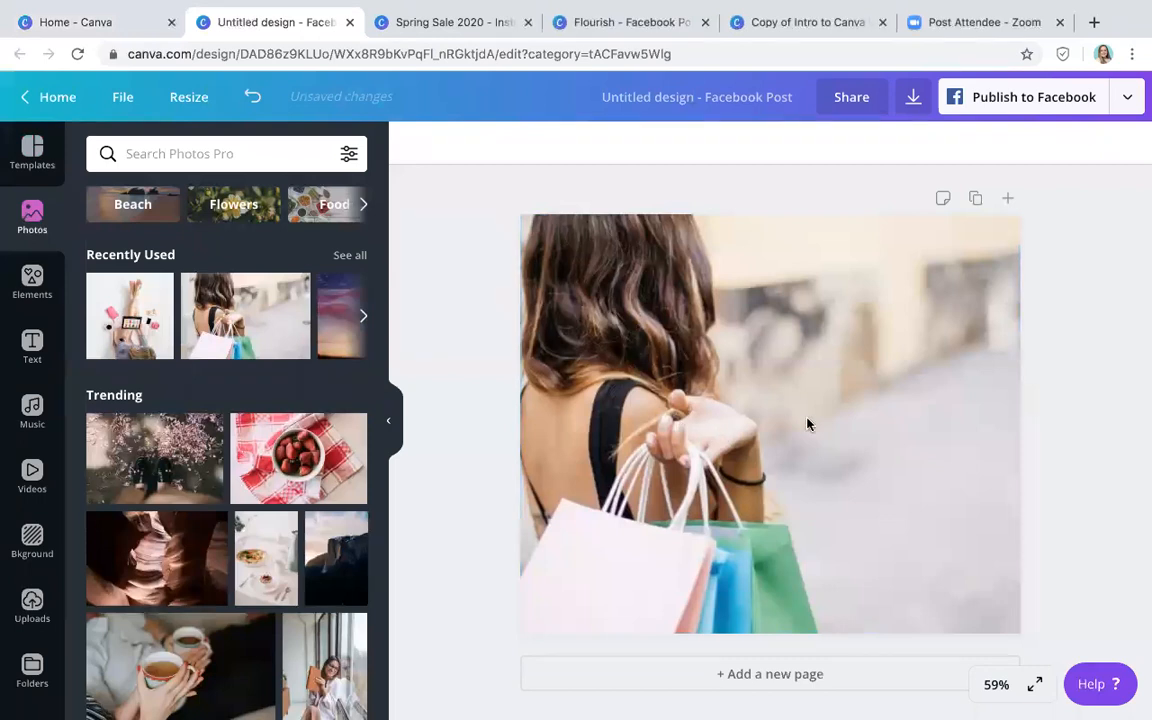
- Add a blank second page and place a heading text over the blurred background beside the woman on page 1
click(767, 676)
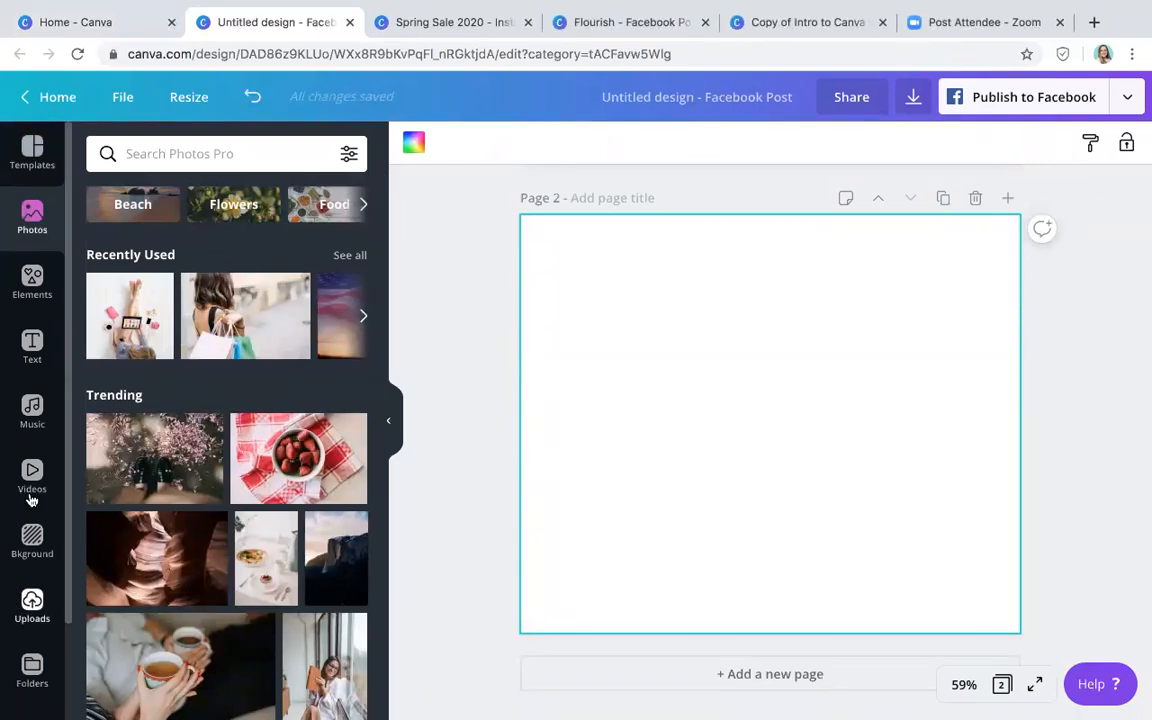
scroll(701, 318, up, 5)
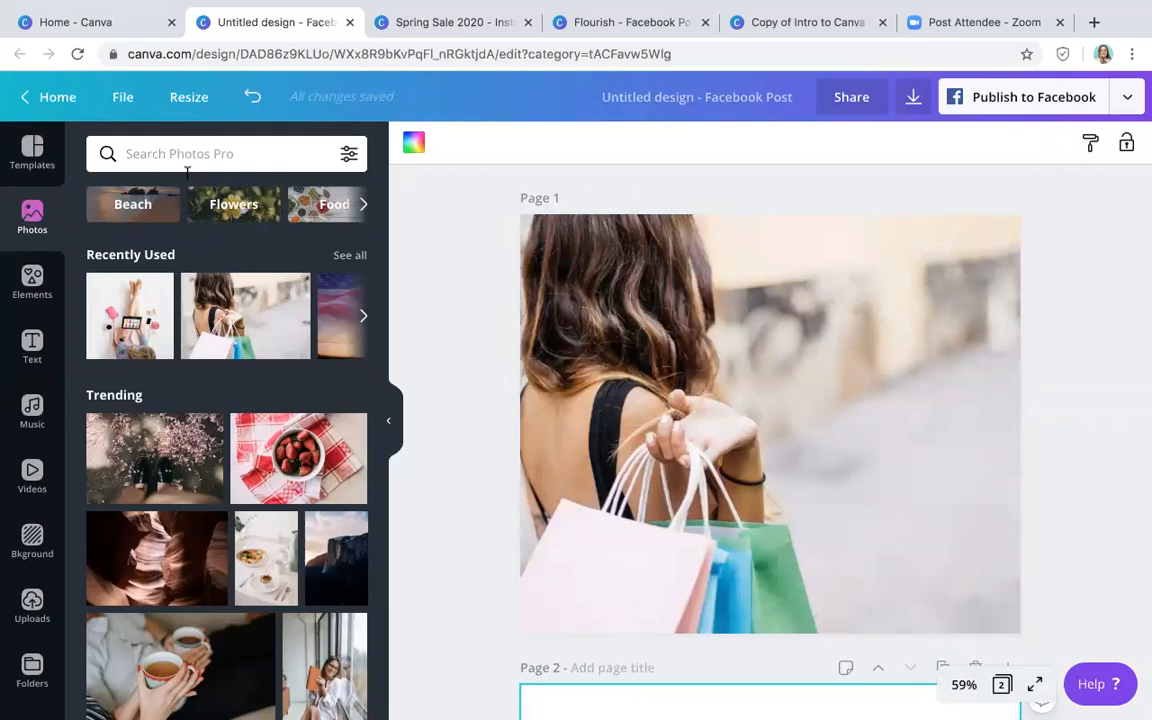
click(55, 345)
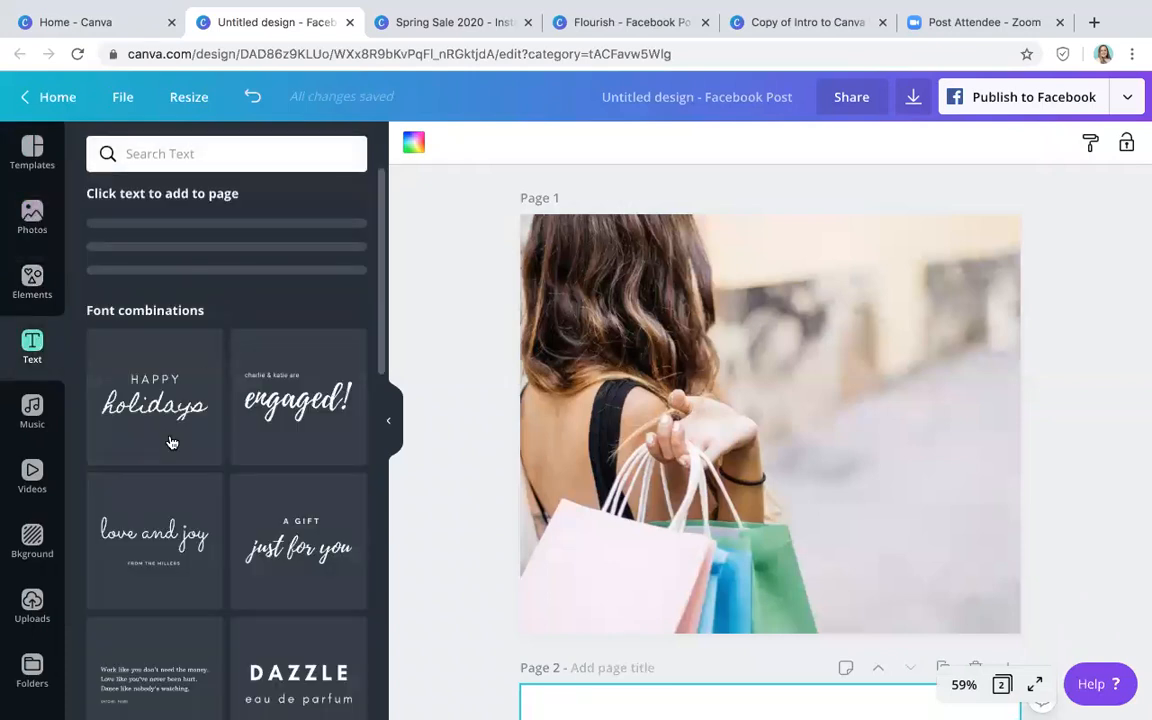
click(280, 244)
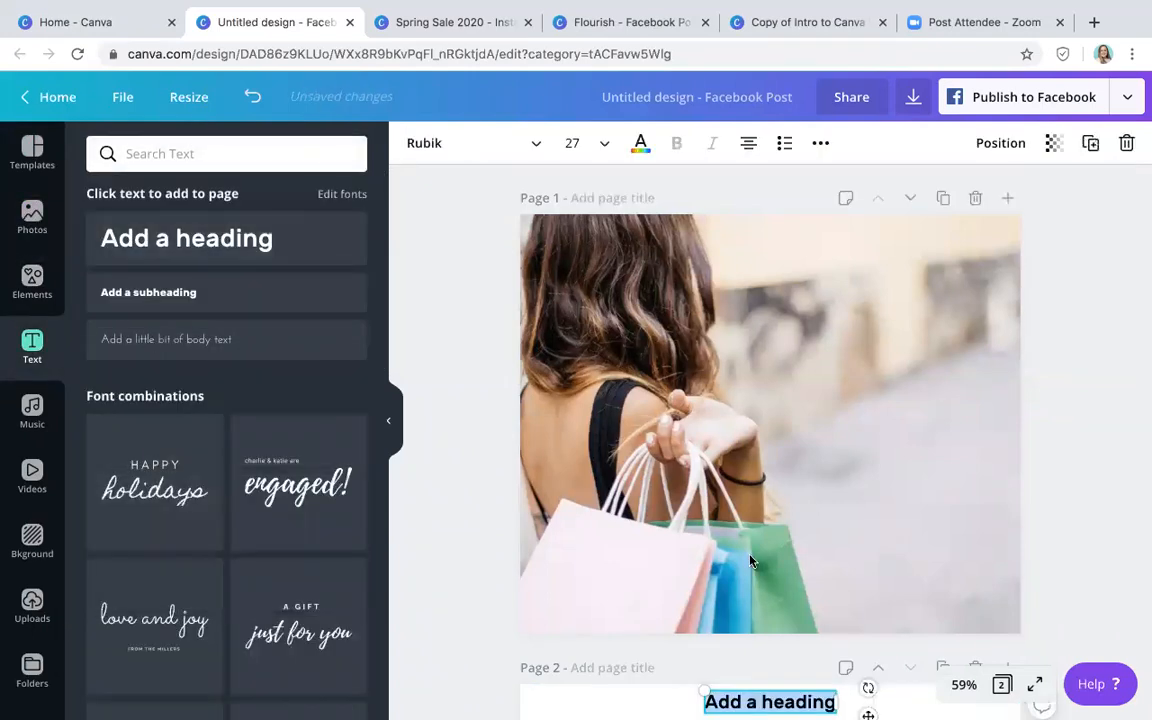
drag(870, 710, 922, 386)
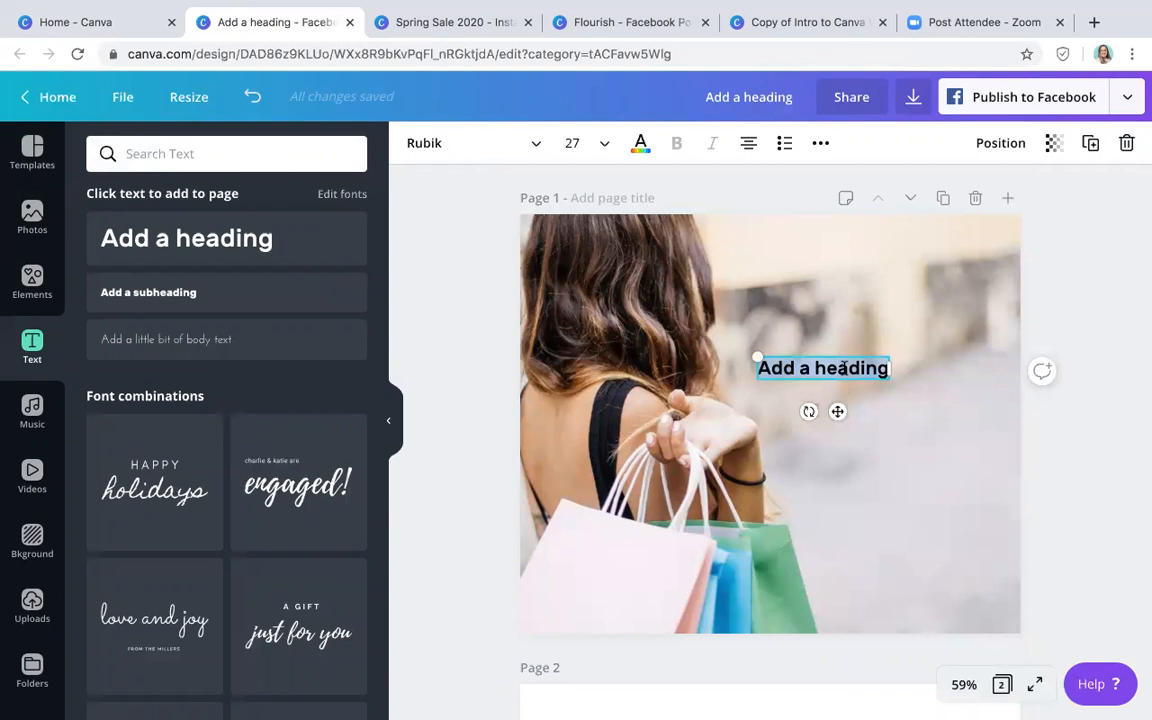
- Make the heading read "Spring" in Playlist Script and enlarge it to size 117 in the upper-right area of page 1
text(SPRING)
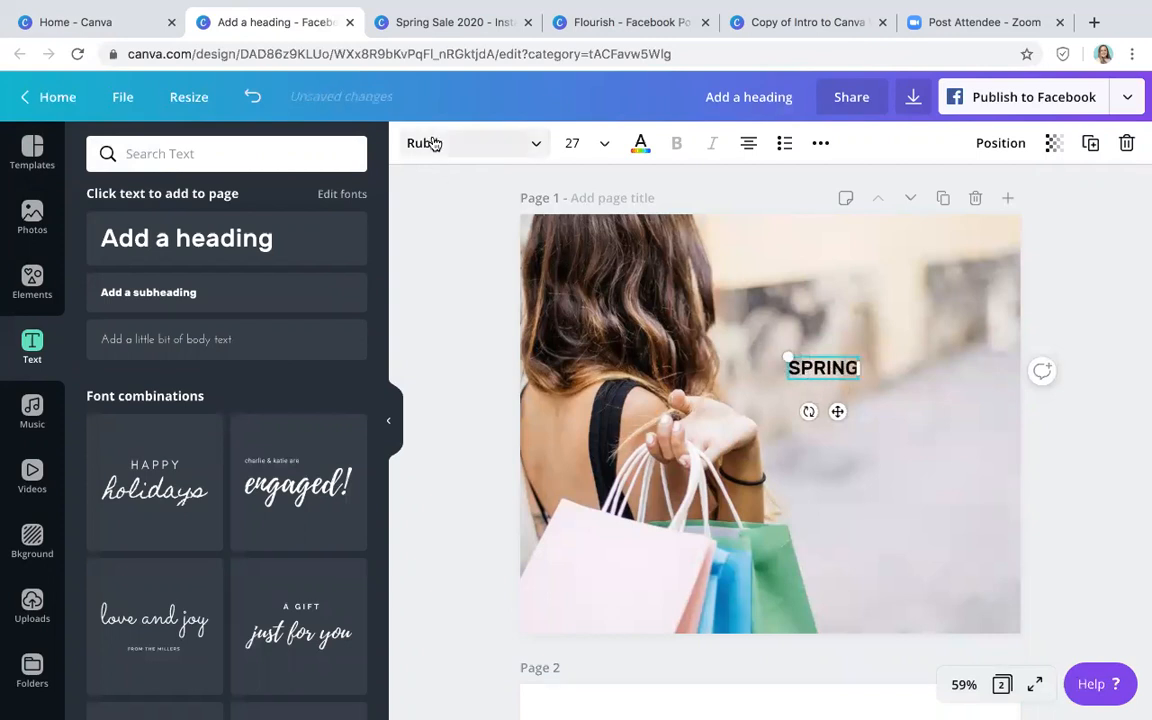
click(433, 144)
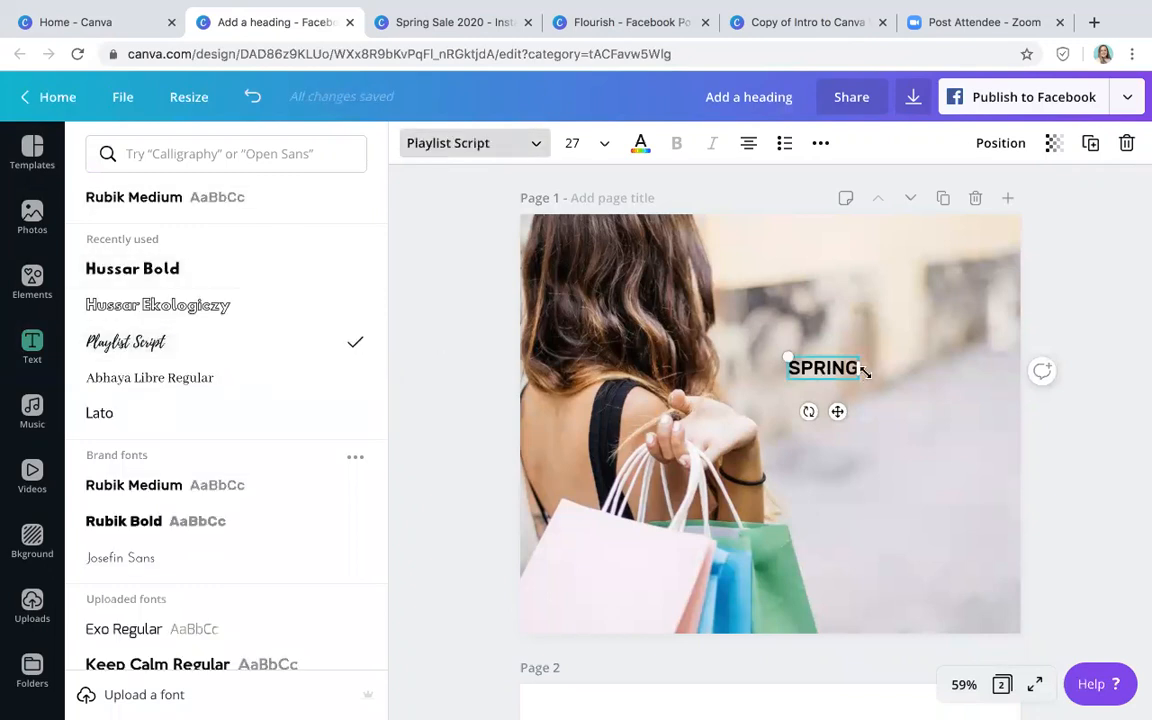
text(Spring)
drag(800, 358, 653, 281)
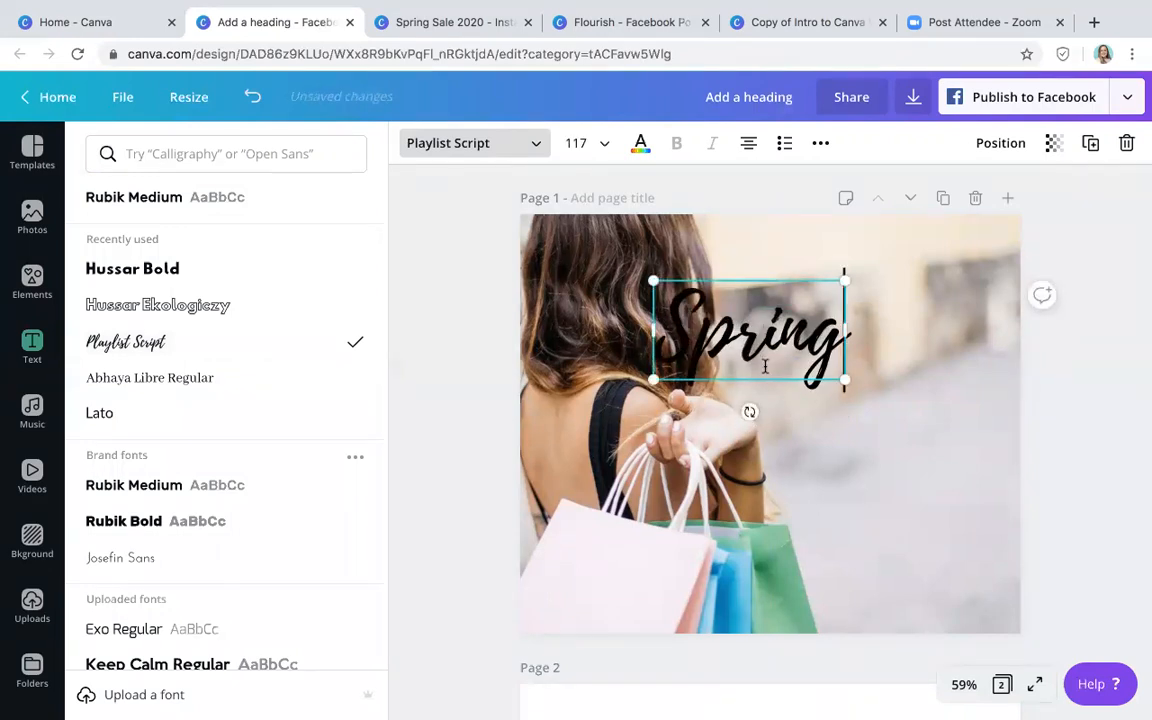
drag(785, 381, 864, 375)
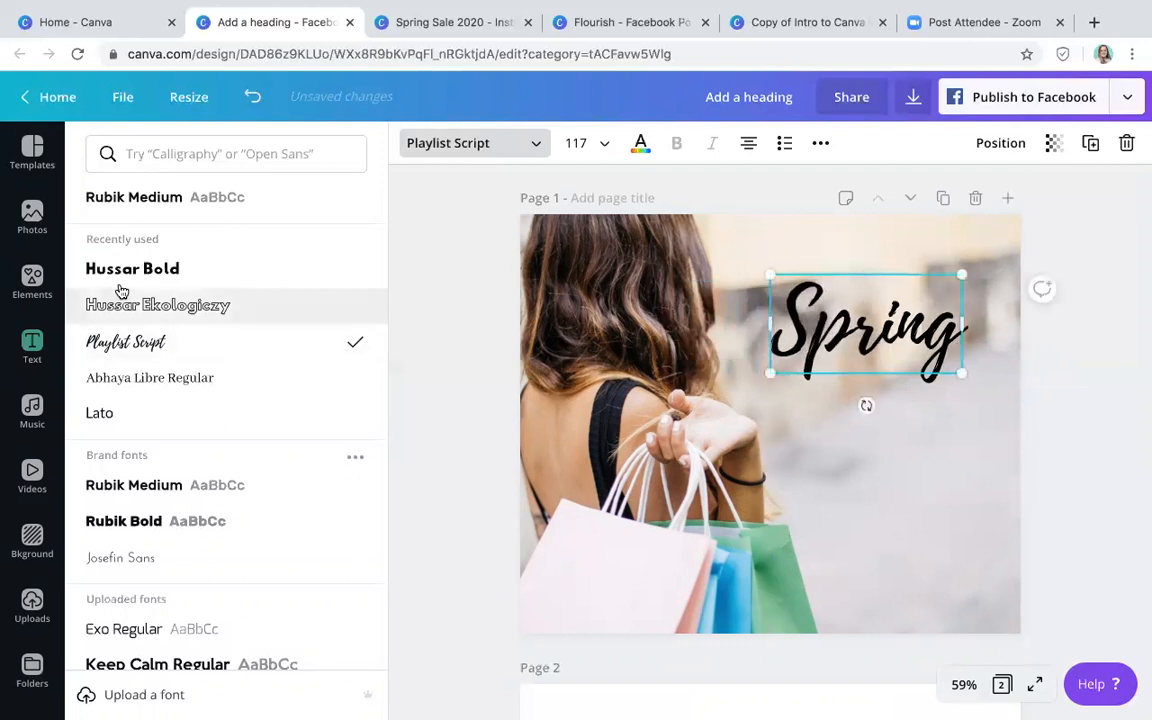
- Add a body text reading "SALE" to page 1 and set its font to Hussar Ekologiczy
click(759, 460)
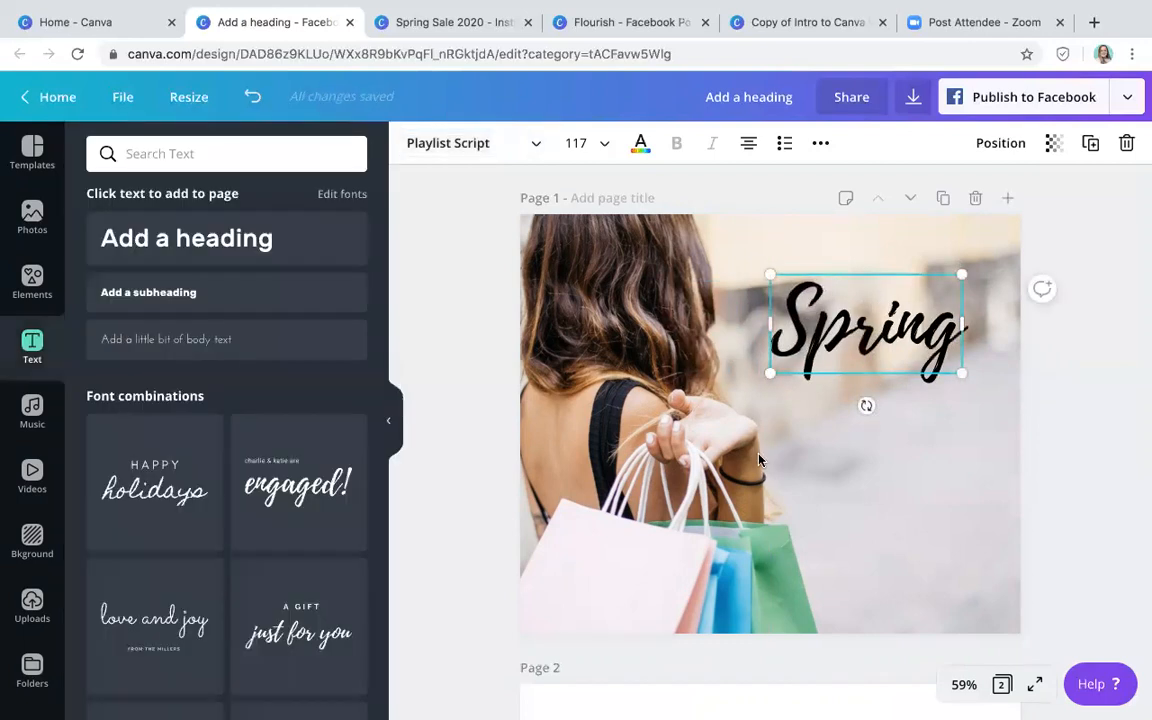
click(864, 410)
click(166, 339)
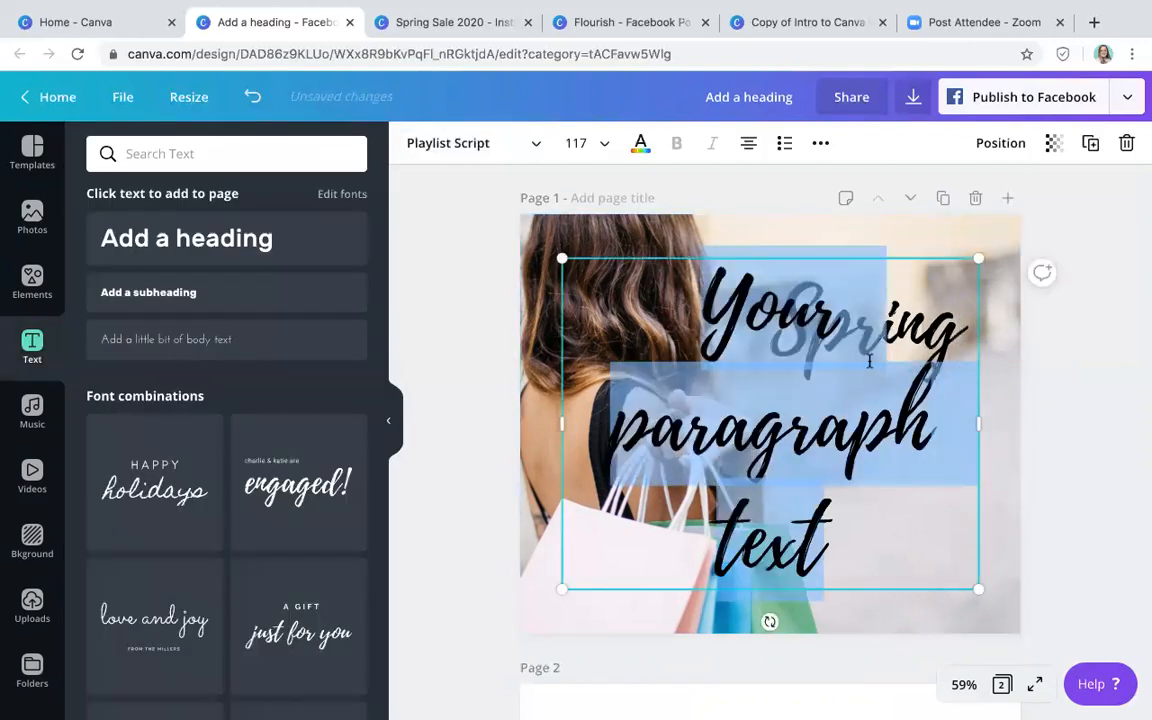
text(SALE)
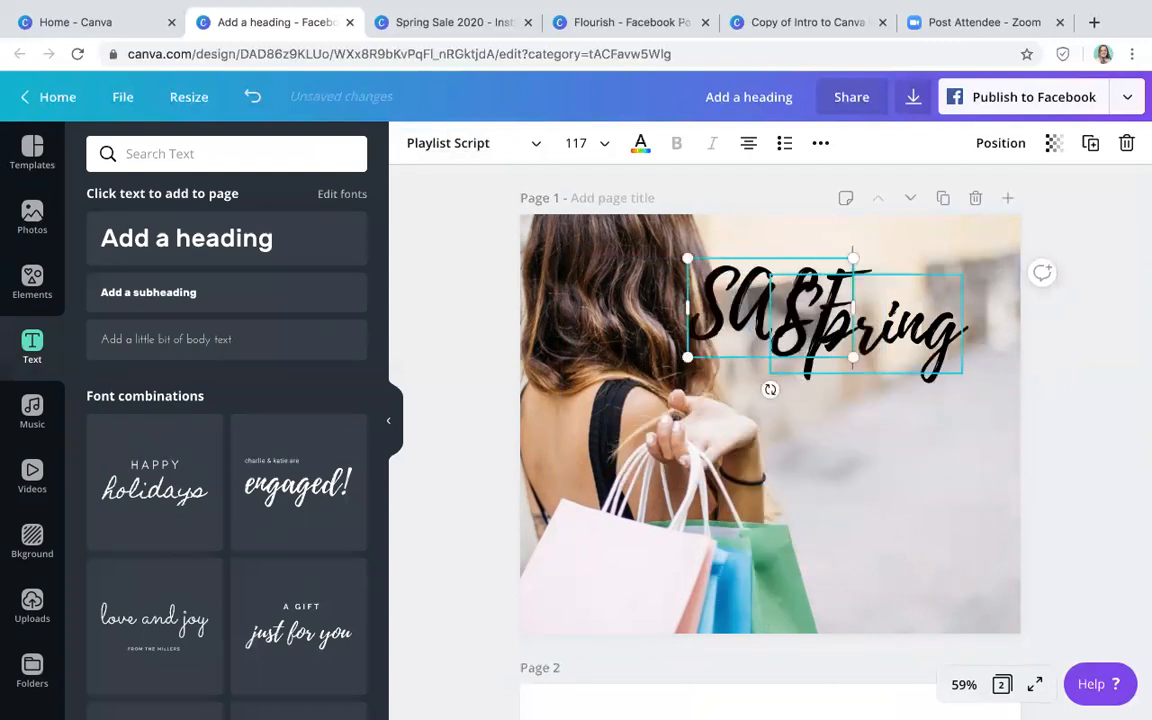
drag(843, 298, 702, 288)
click(495, 145)
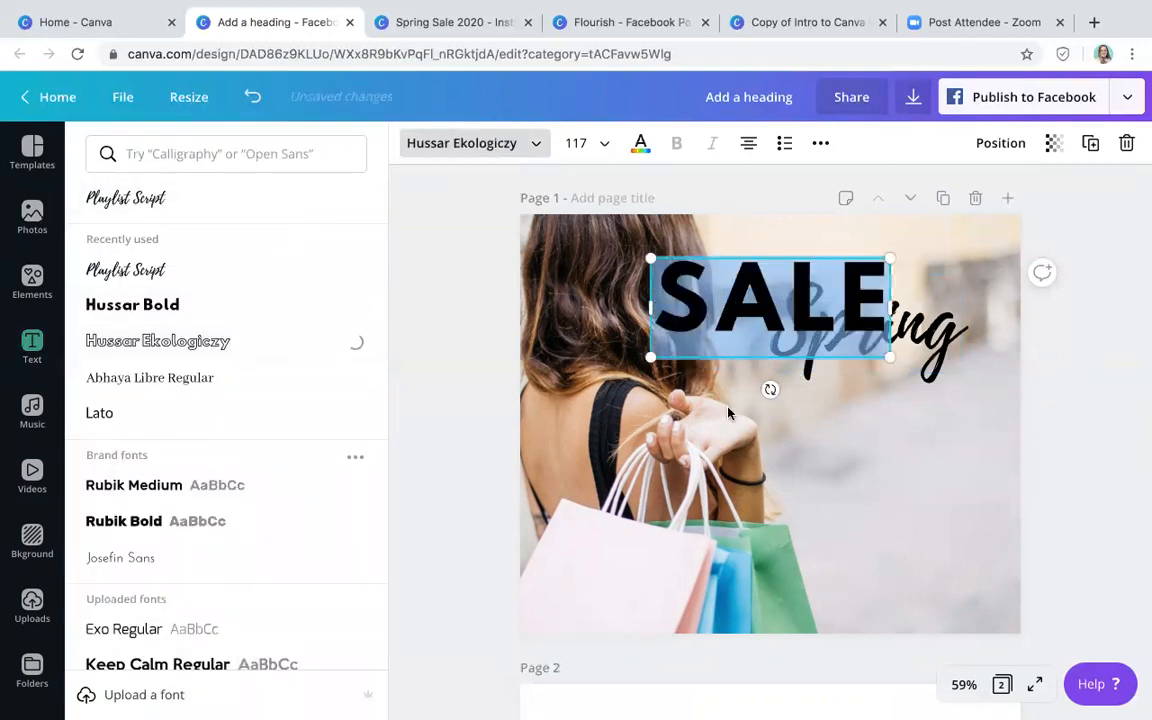
- Enlarge "SALE" to size 136 beneath "Spring" and center the two words over each other
drag(835, 387, 1007, 490)
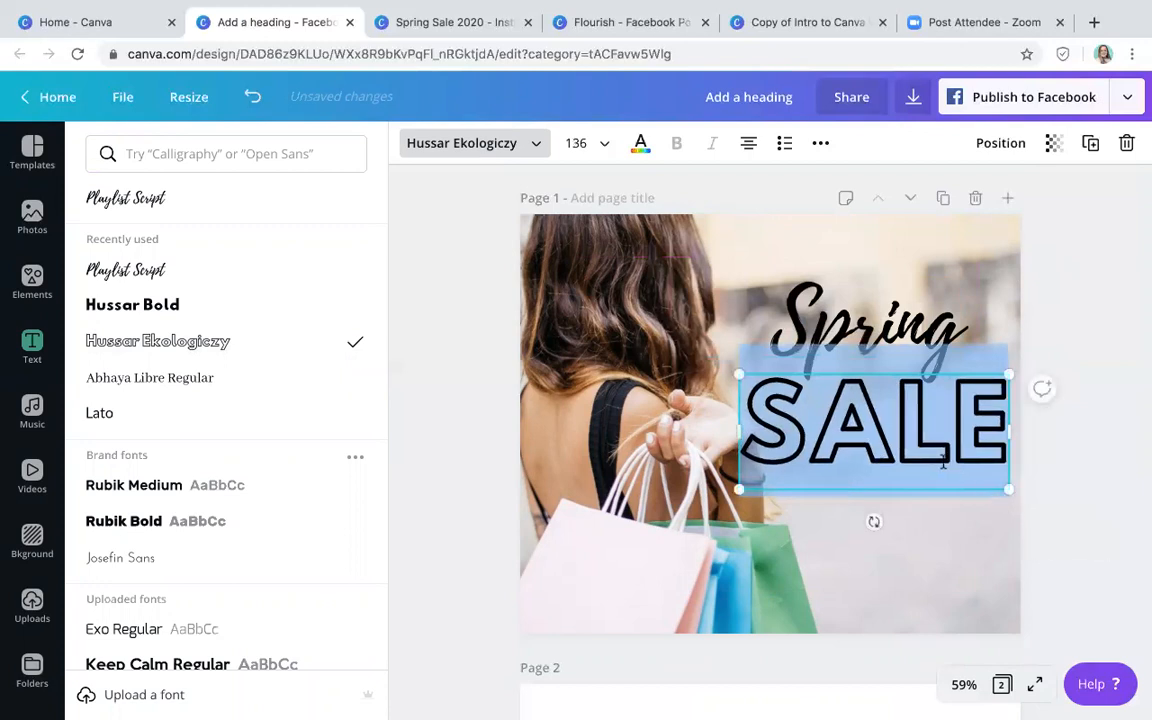
drag(936, 485, 936, 478)
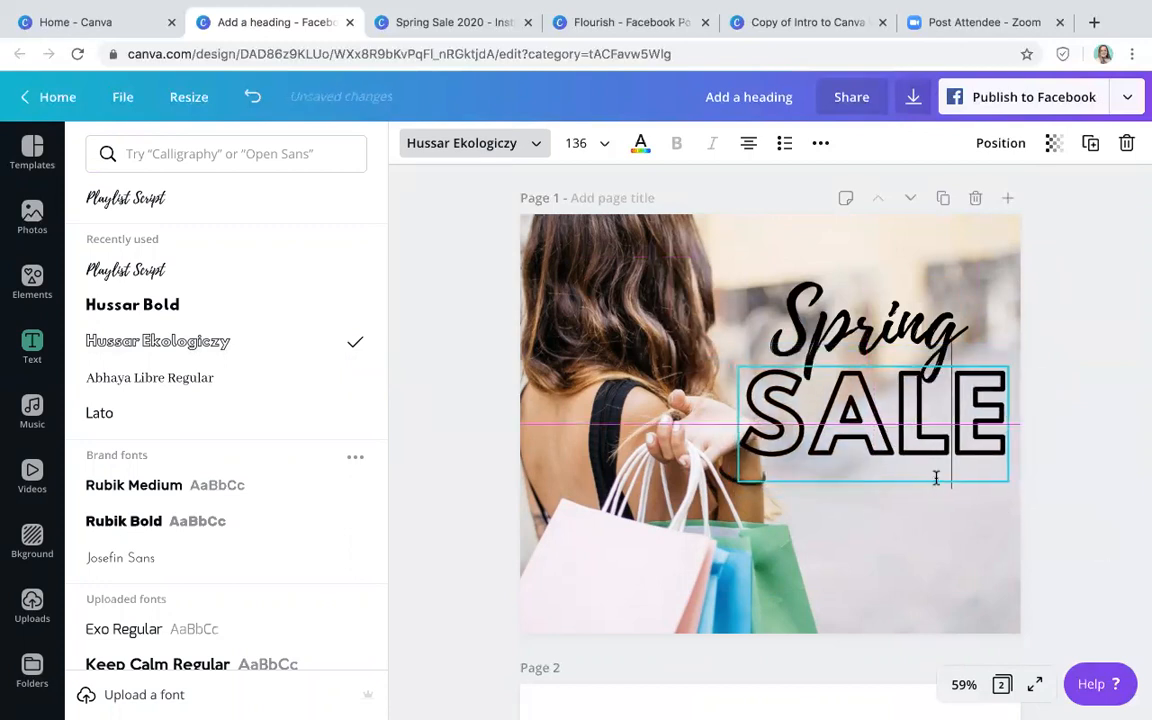
drag(891, 340, 898, 339)
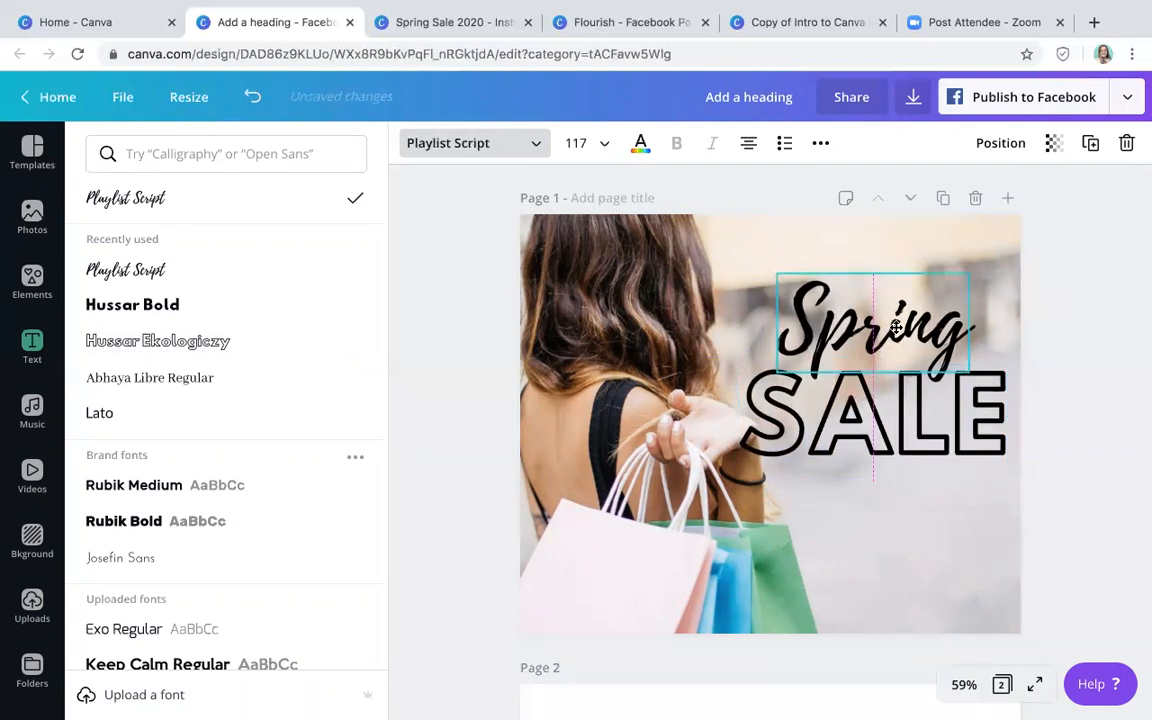
key(Escape)
- Duplicate page 1 and delete the "Spring" and "SALE" texts from the copy, keeping its photo
scroll(913, 537, down, 1)
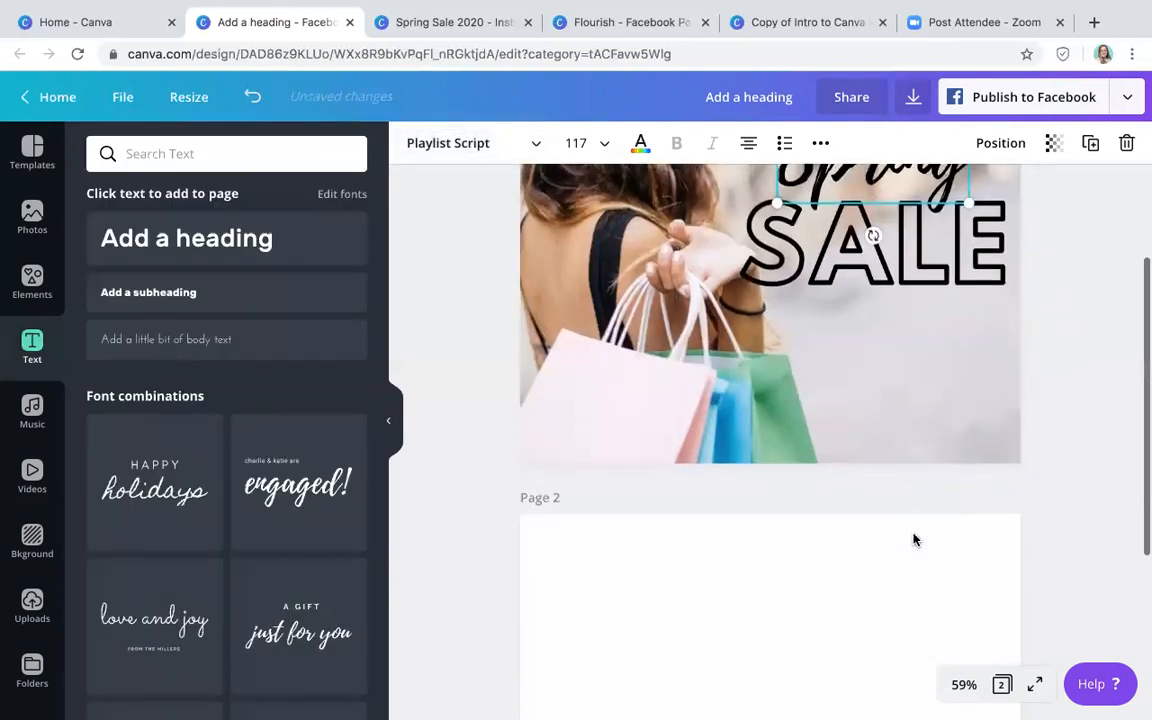
scroll(900, 300, up, 1)
click(942, 197)
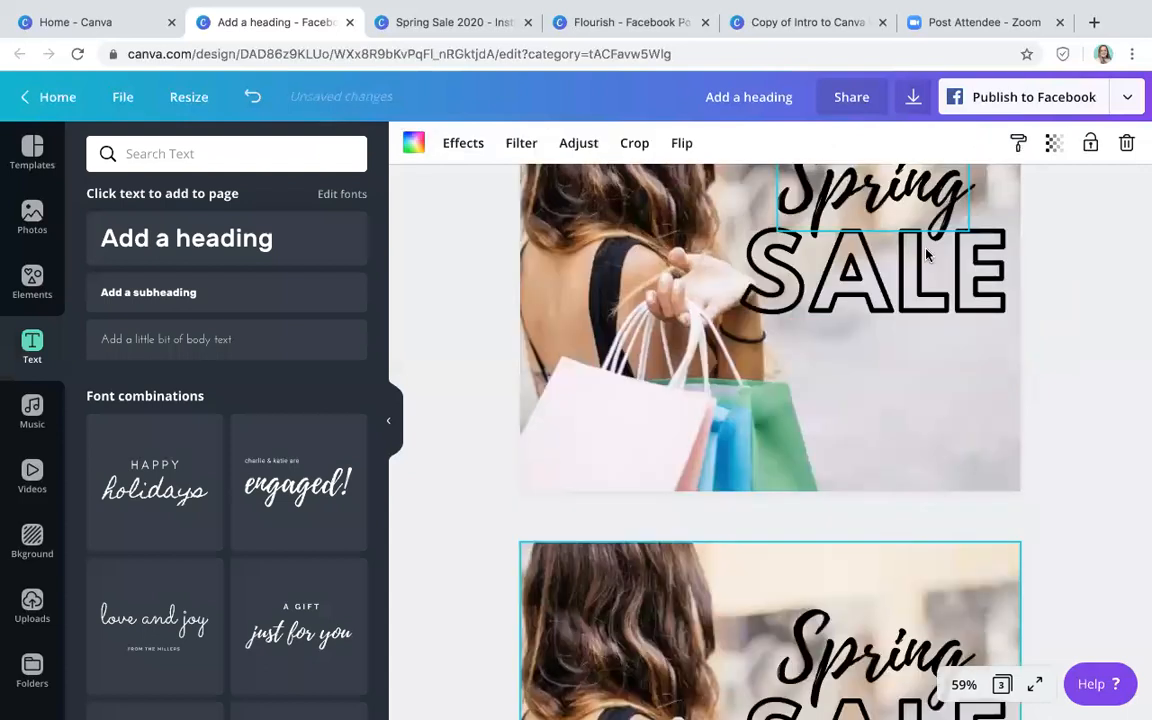
scroll(813, 392, up, 1)
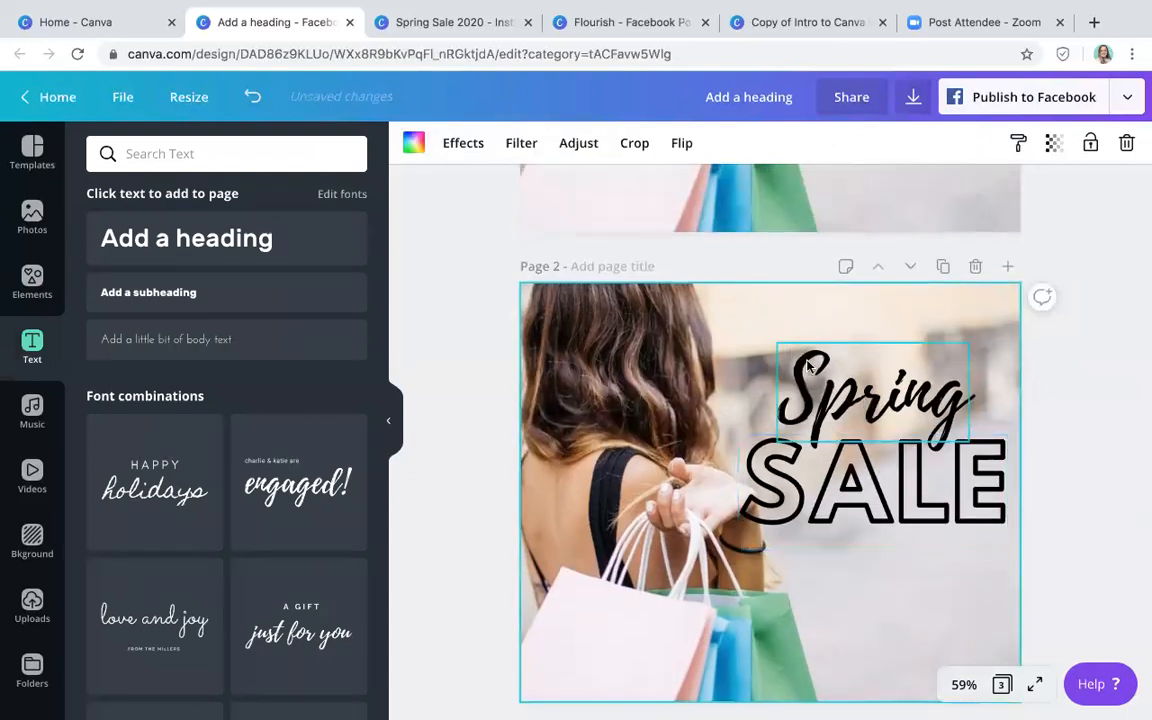
drag(885, 527, 890, 531)
key(Delete)
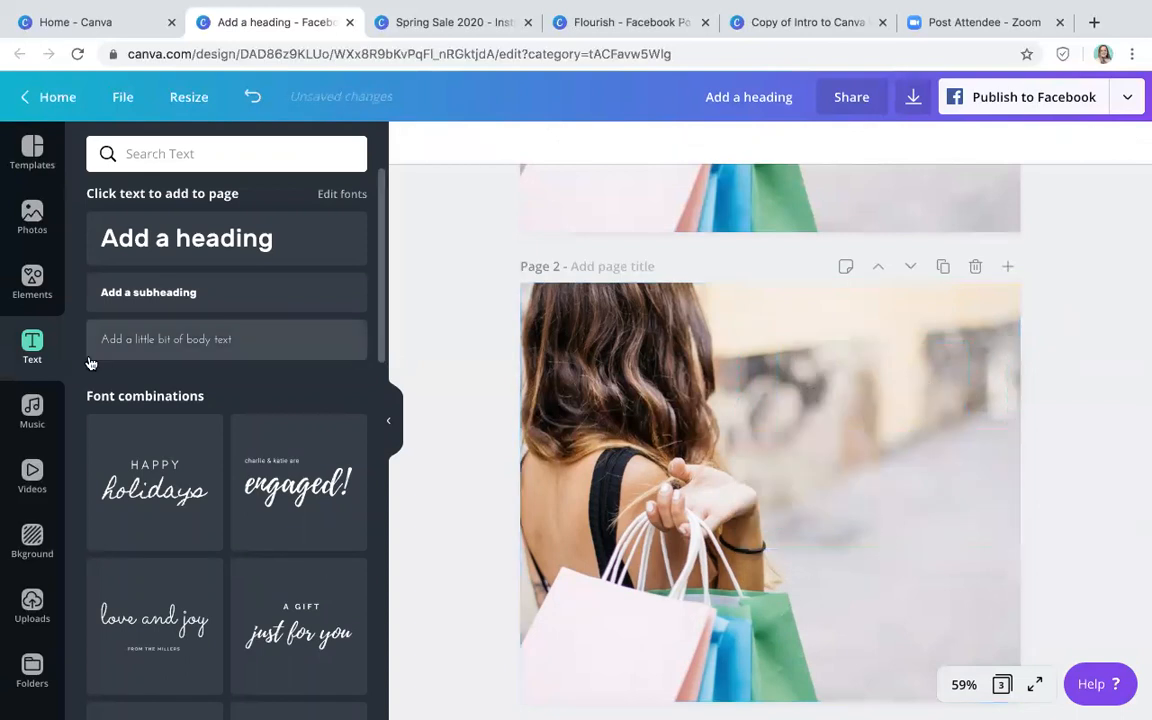
- Add a body text to page 2 reading "UP TO 25% OFF"
click(815, 467)
text(text)
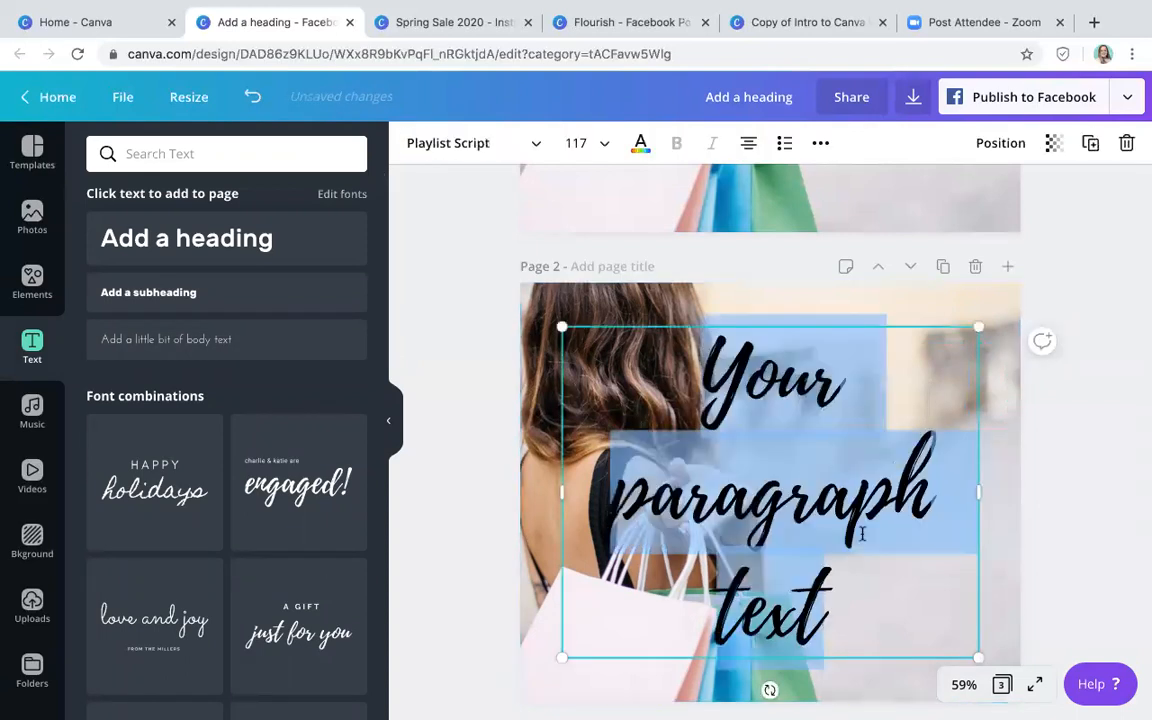
text(UP TO)
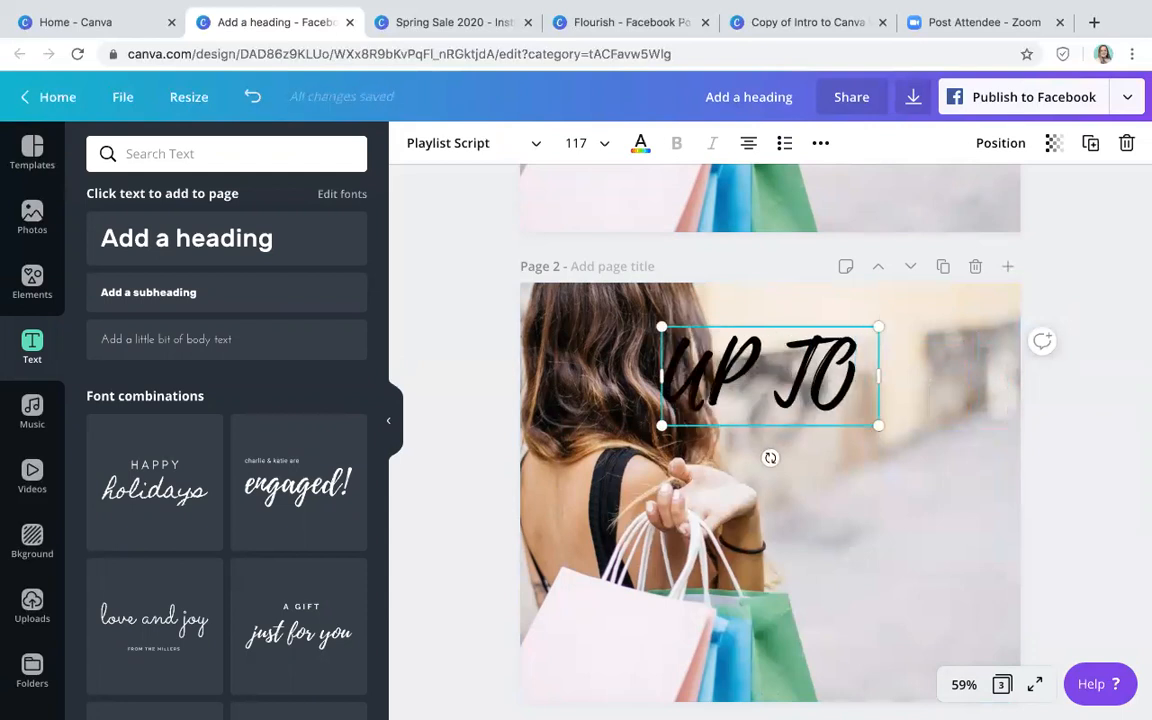
text( 25%)
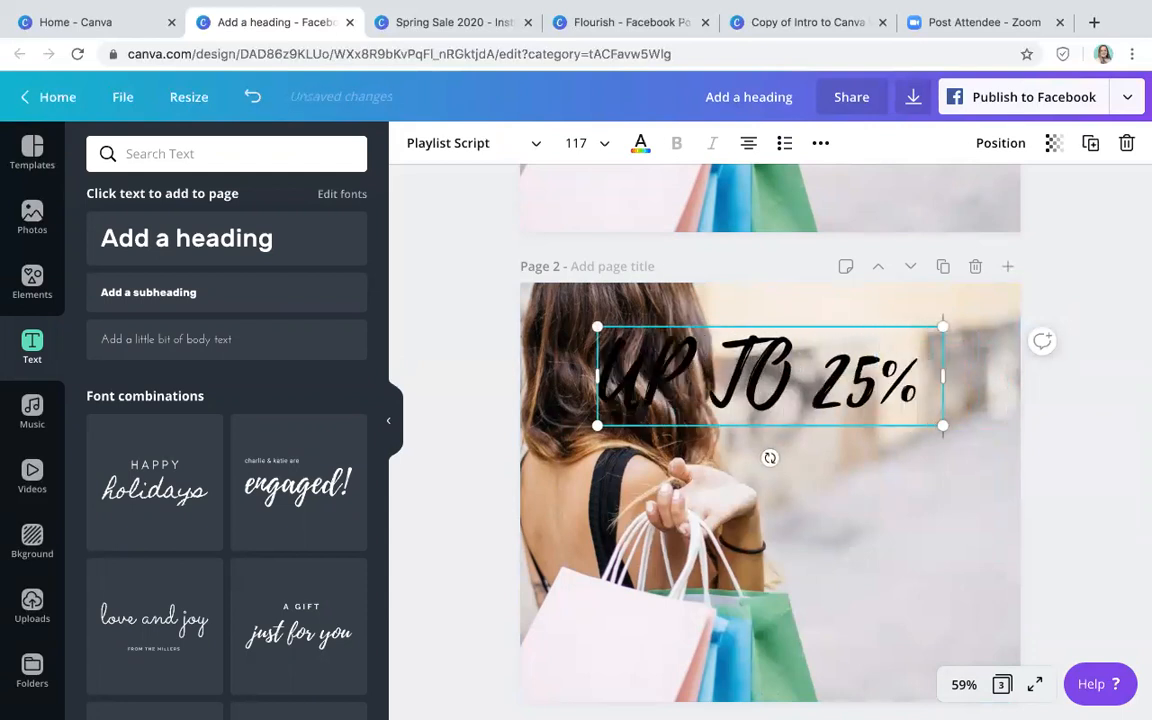
key(Return)
text(OFF)
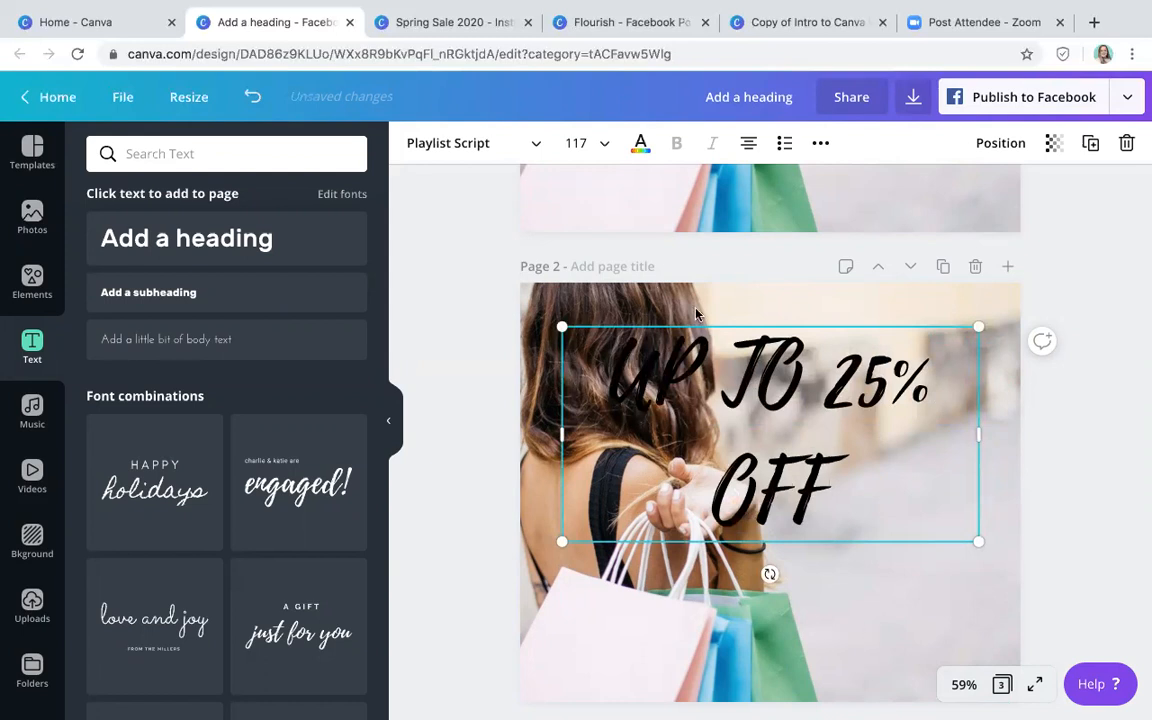
- Set the "UP TO 25% OFF" text's font to Hussar Bold and its size to 42
click(447, 140)
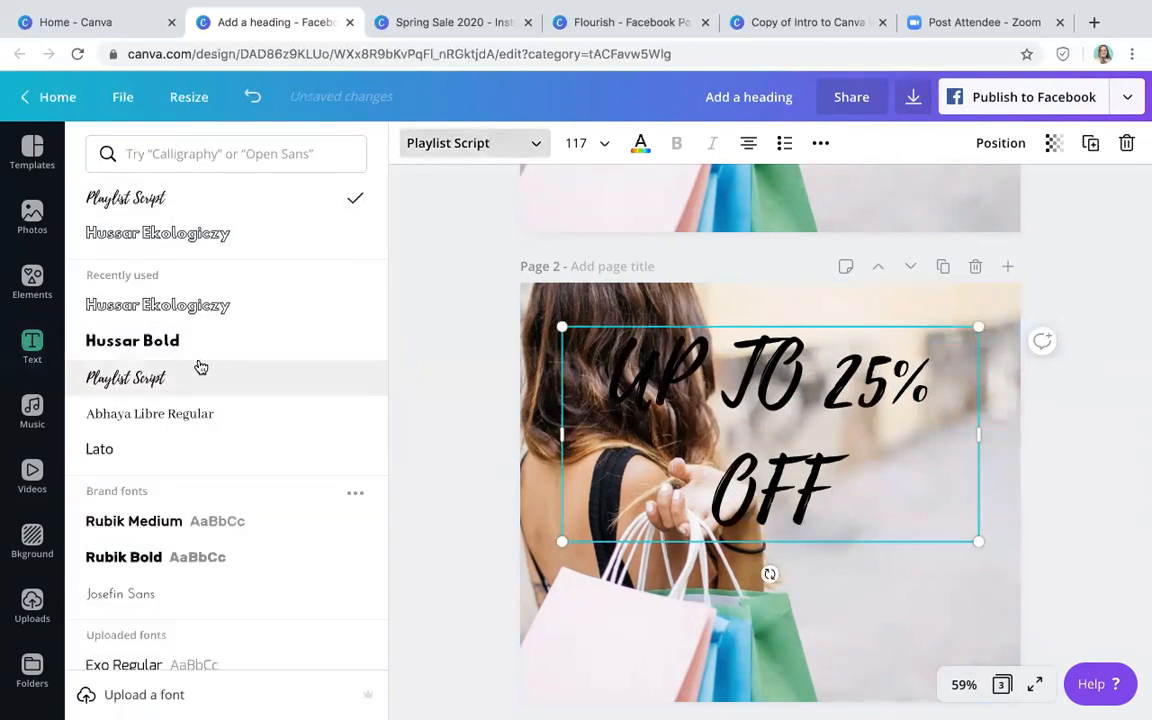
click(231, 343)
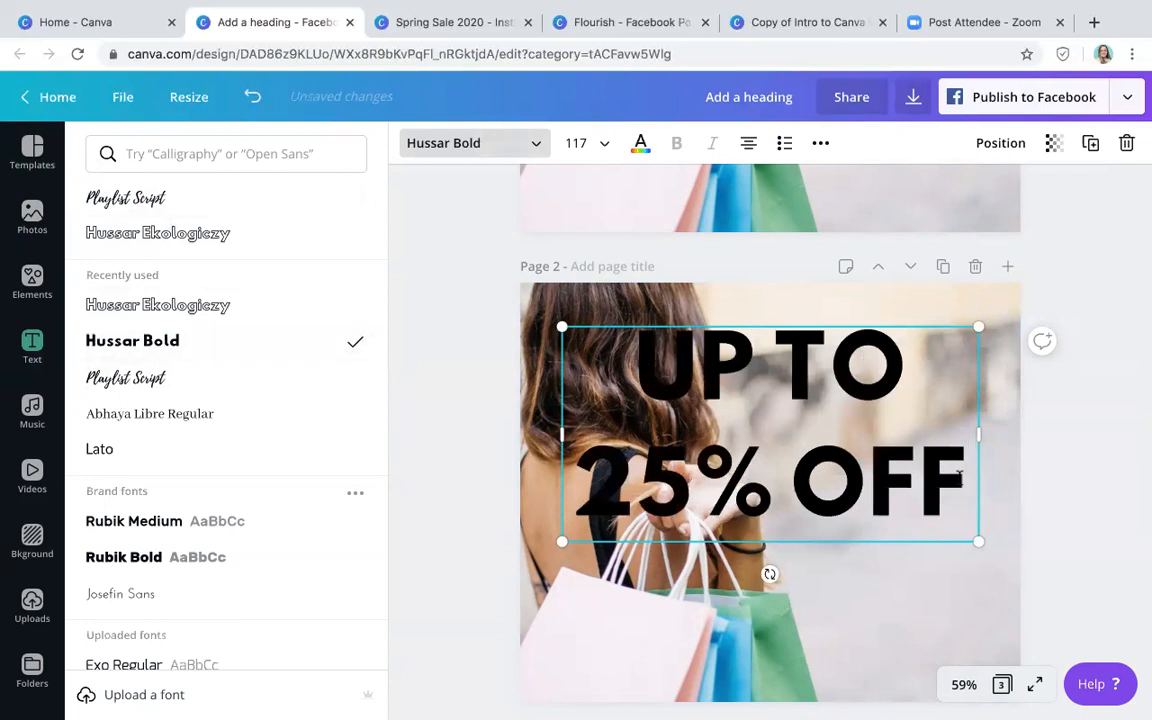
click(578, 143)
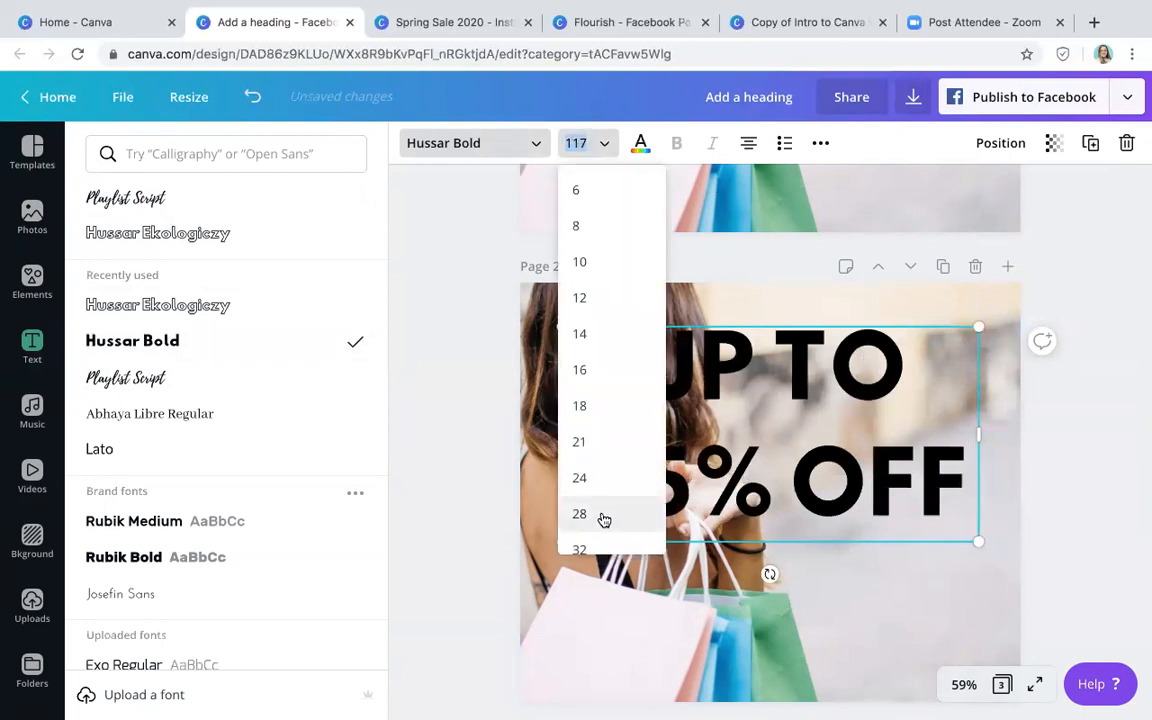
scroll(600, 470, down, 2)
click(612, 460)
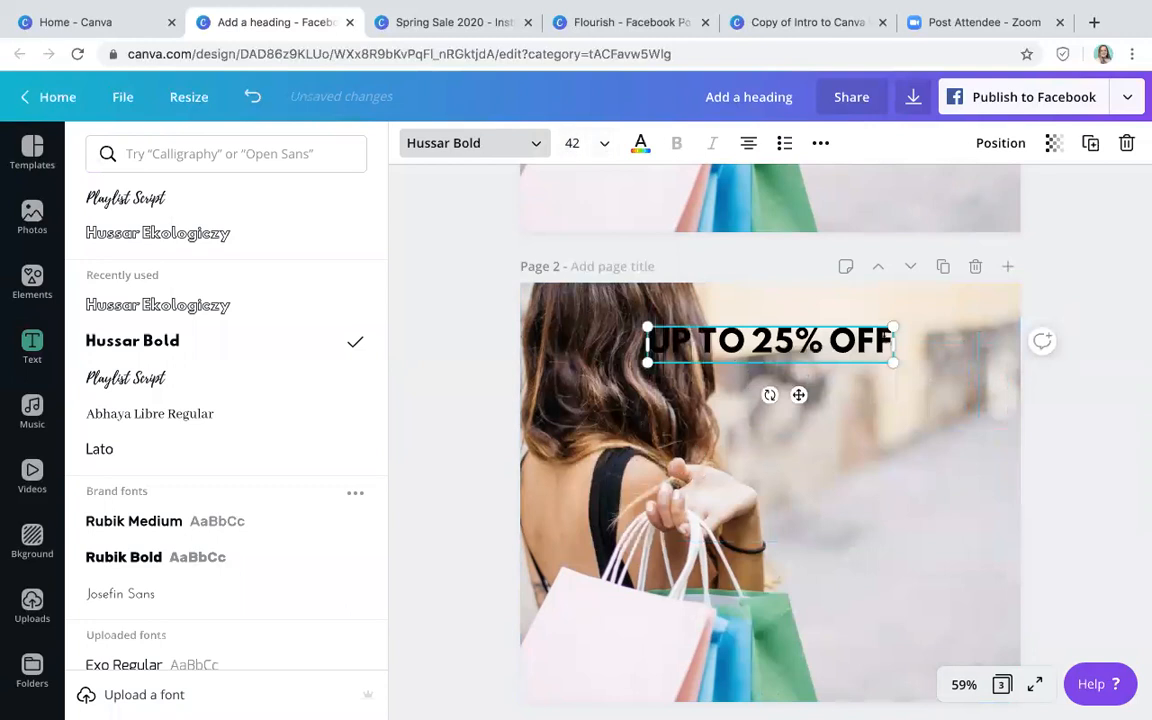
- Add a second line reading "USE CODE SPRING20" and move the text box down and right, beside the woman
key(Return)
text(USE CODE )
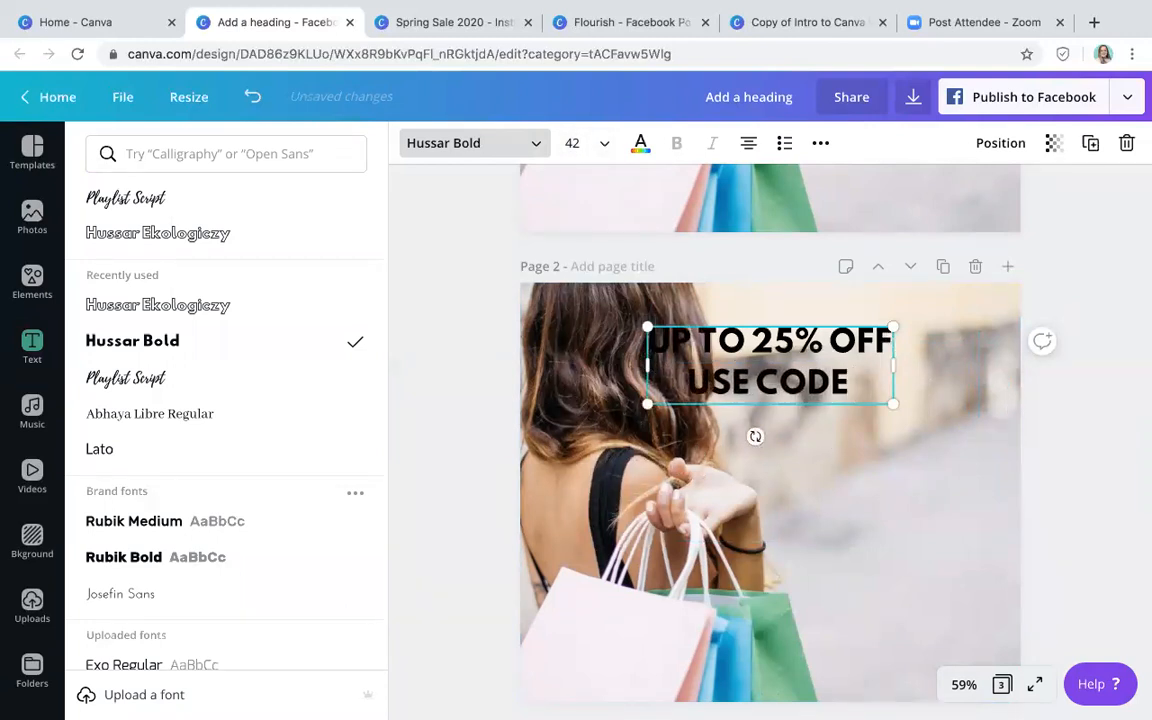
text(SPR)
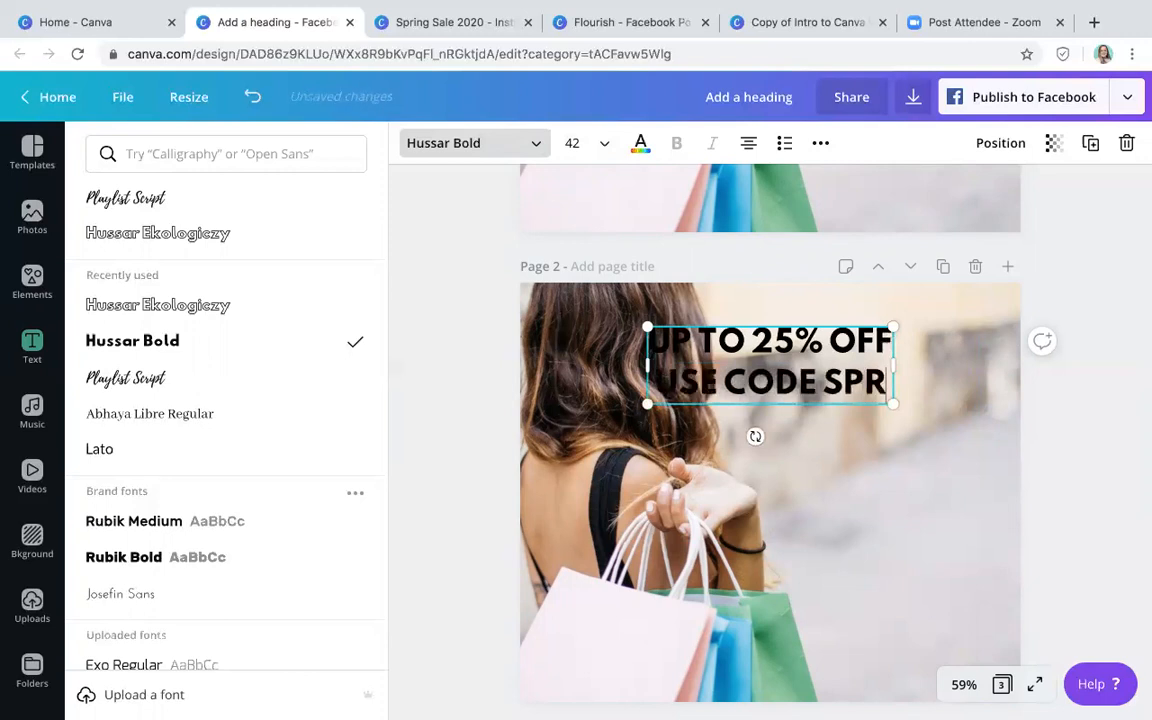
text(ING20)
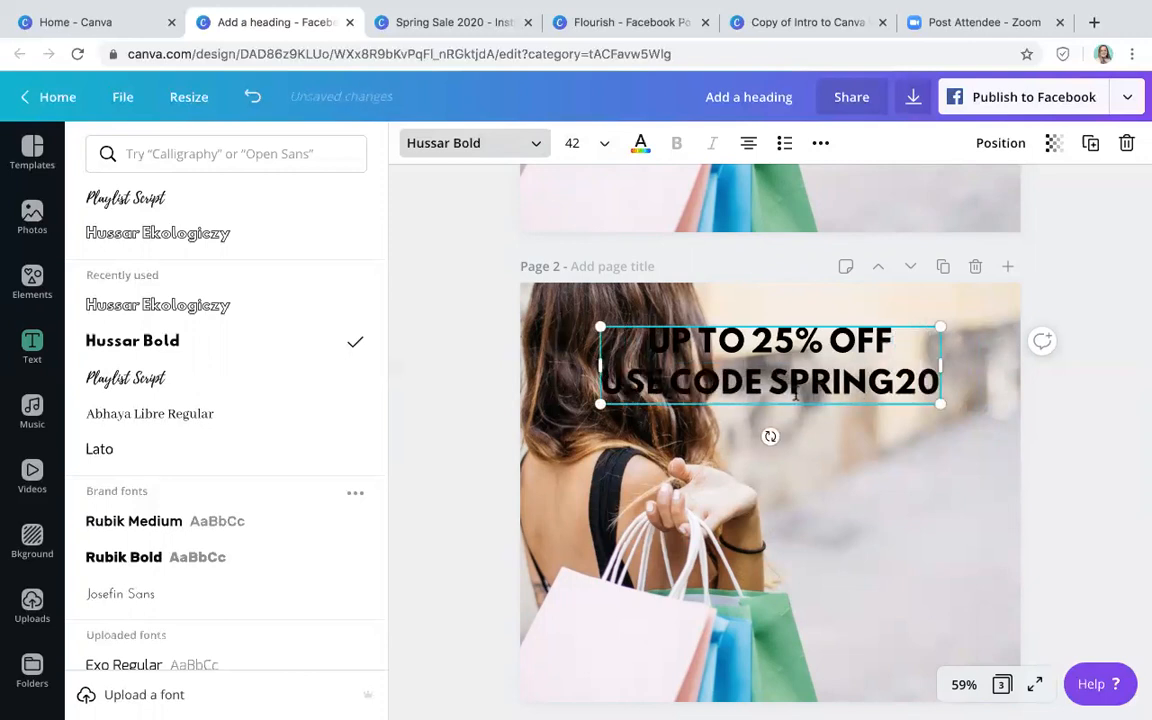
drag(841, 418, 906, 486)
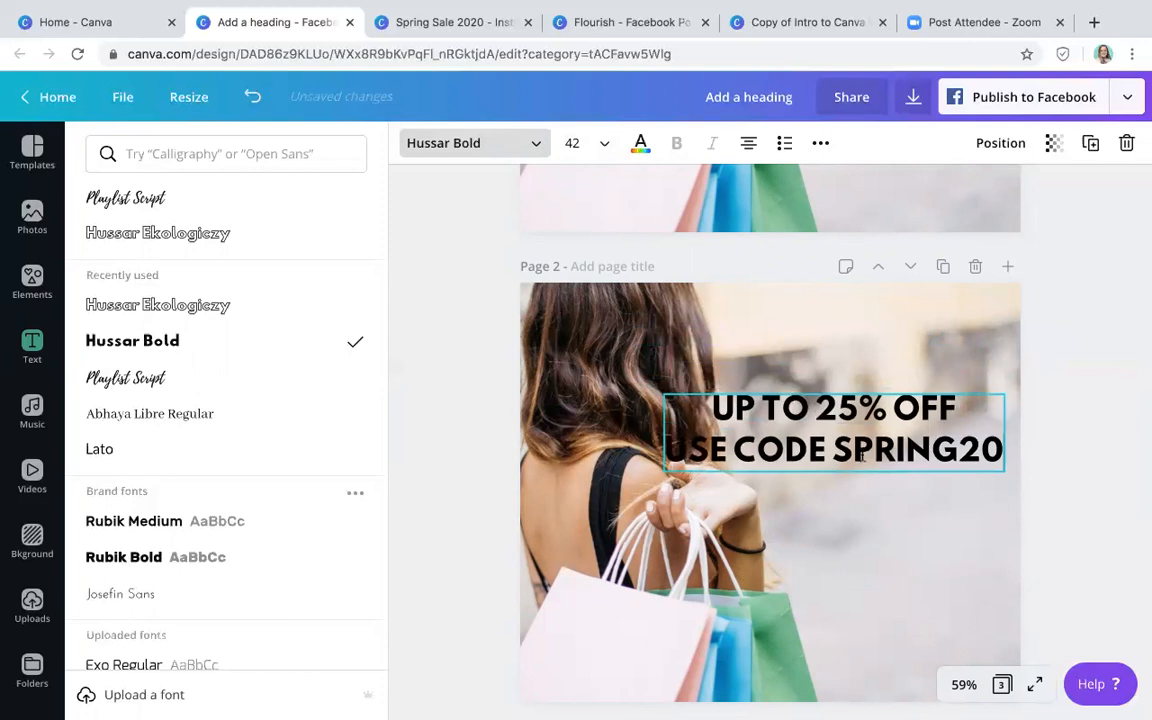
- Set "USE CODE SPRING20" to size 32 and "UP TO 25% OFF" to size 36, and shift the text box toward the photo's right edge
click(581, 143)
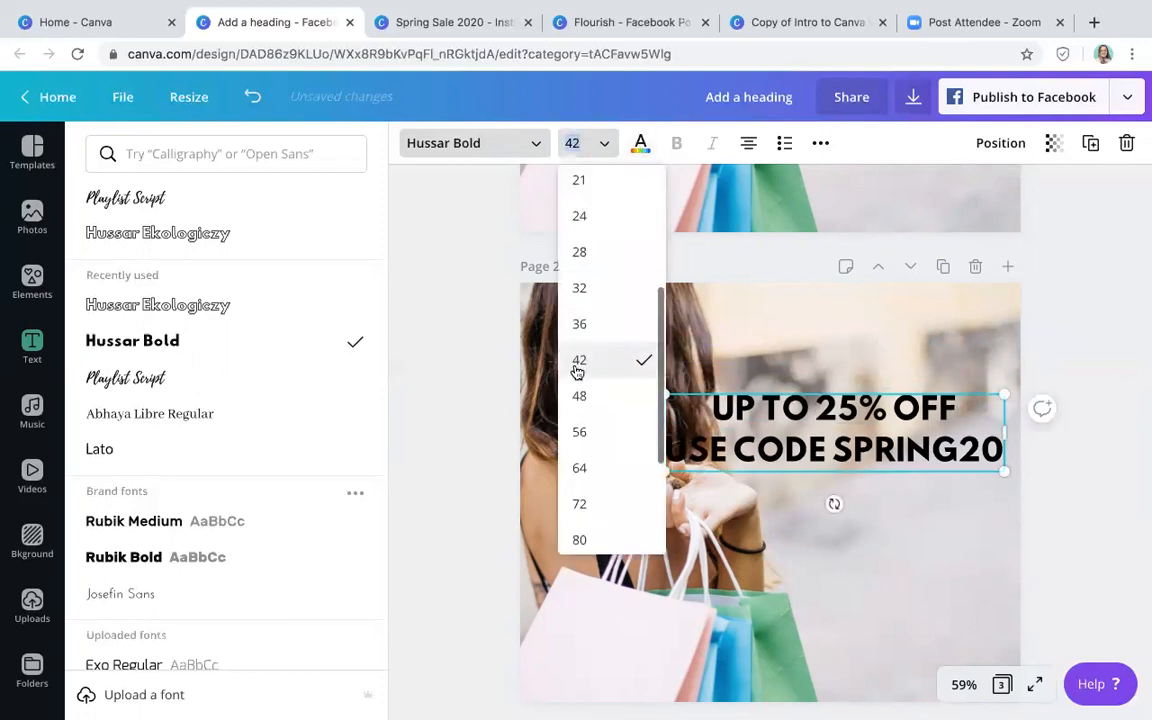
click(590, 289)
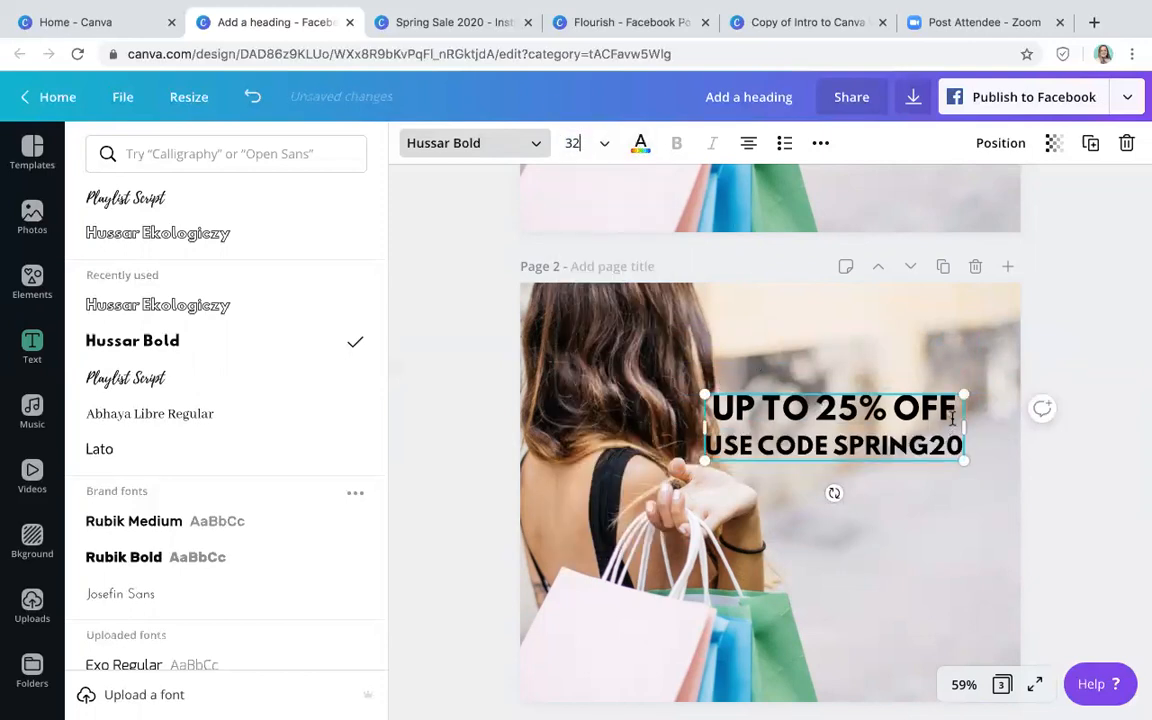
drag(952, 418, 710, 412)
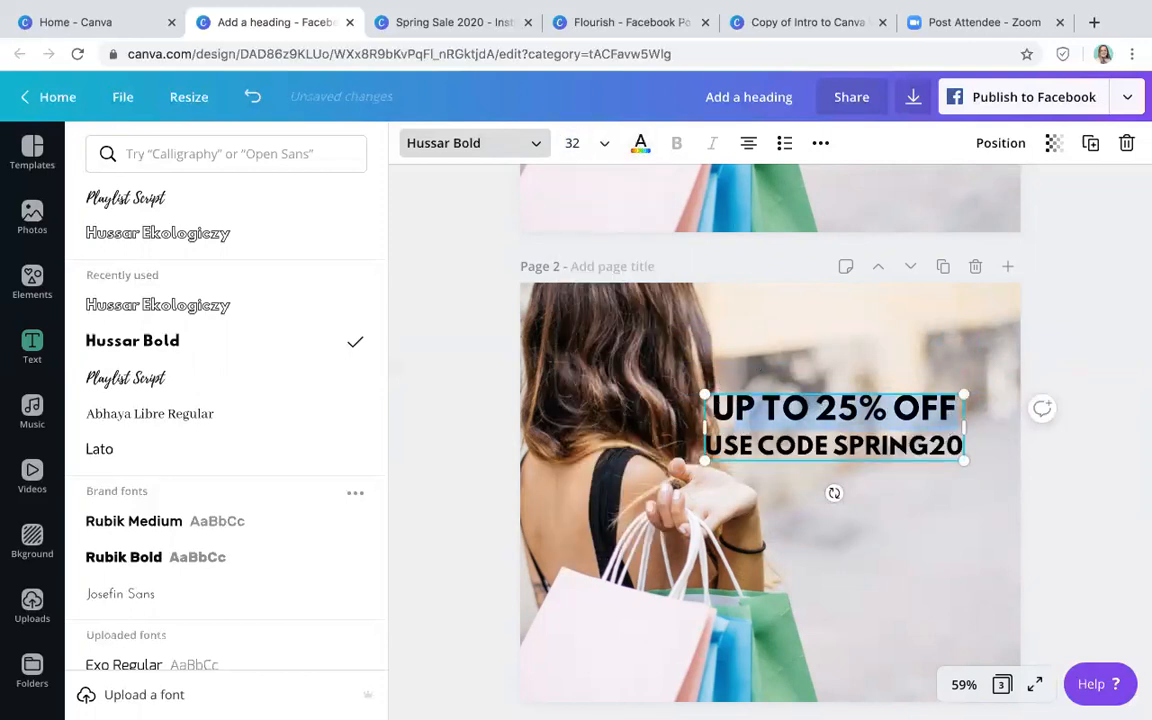
click(614, 149)
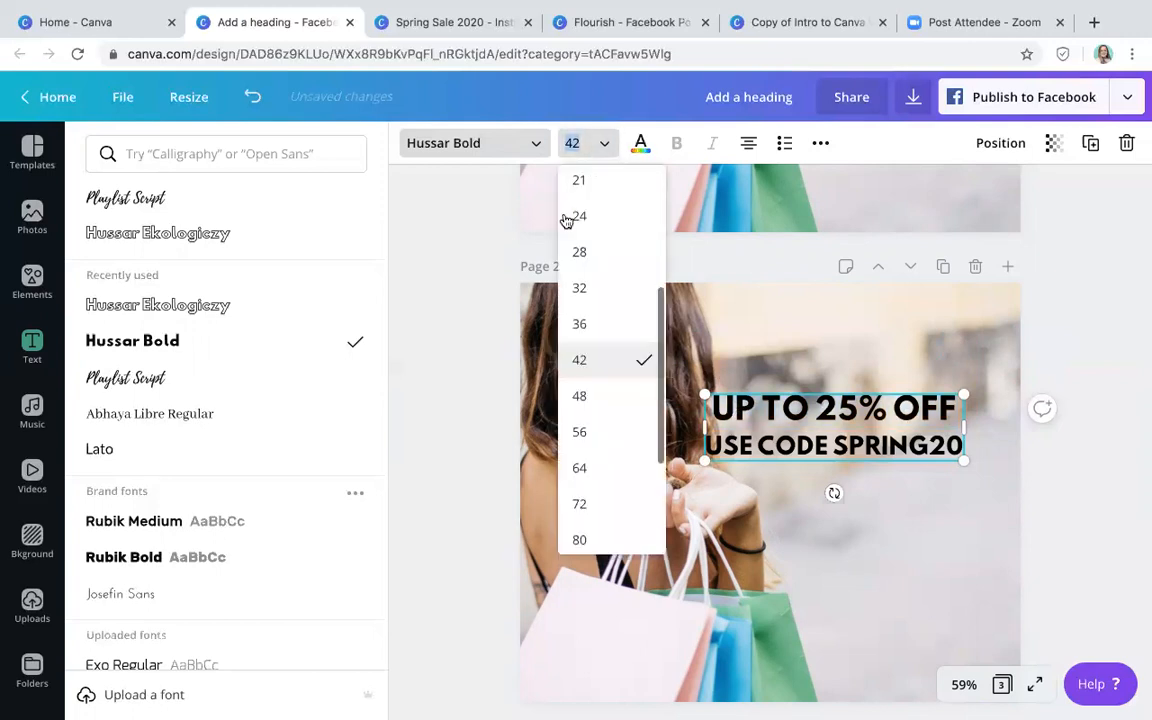
click(598, 330)
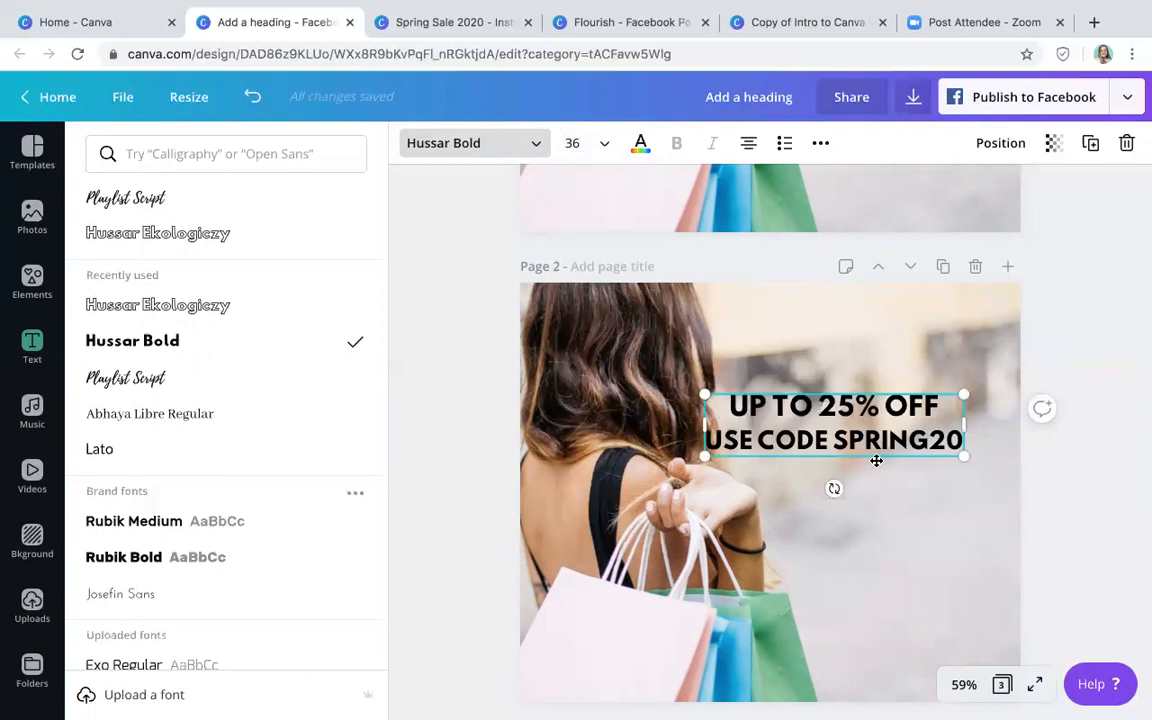
drag(893, 461, 910, 478)
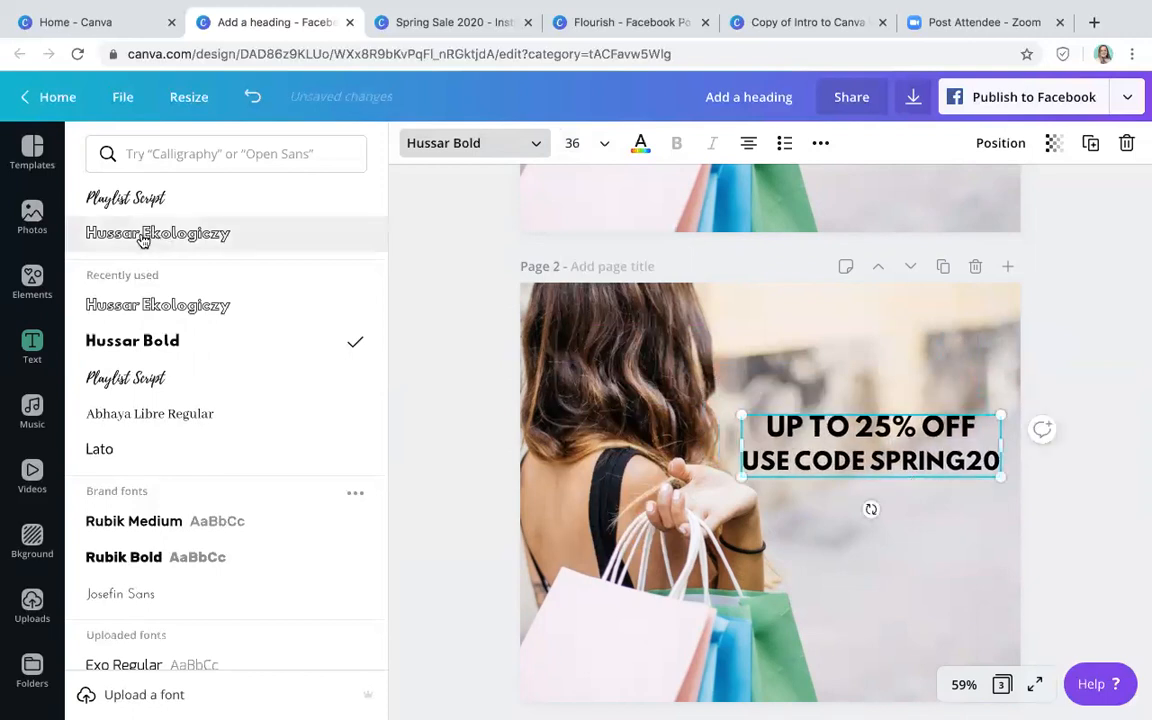
- Search the elements for "STICKERS SHOP" and look through the results for a fitting sticker
click(30, 272)
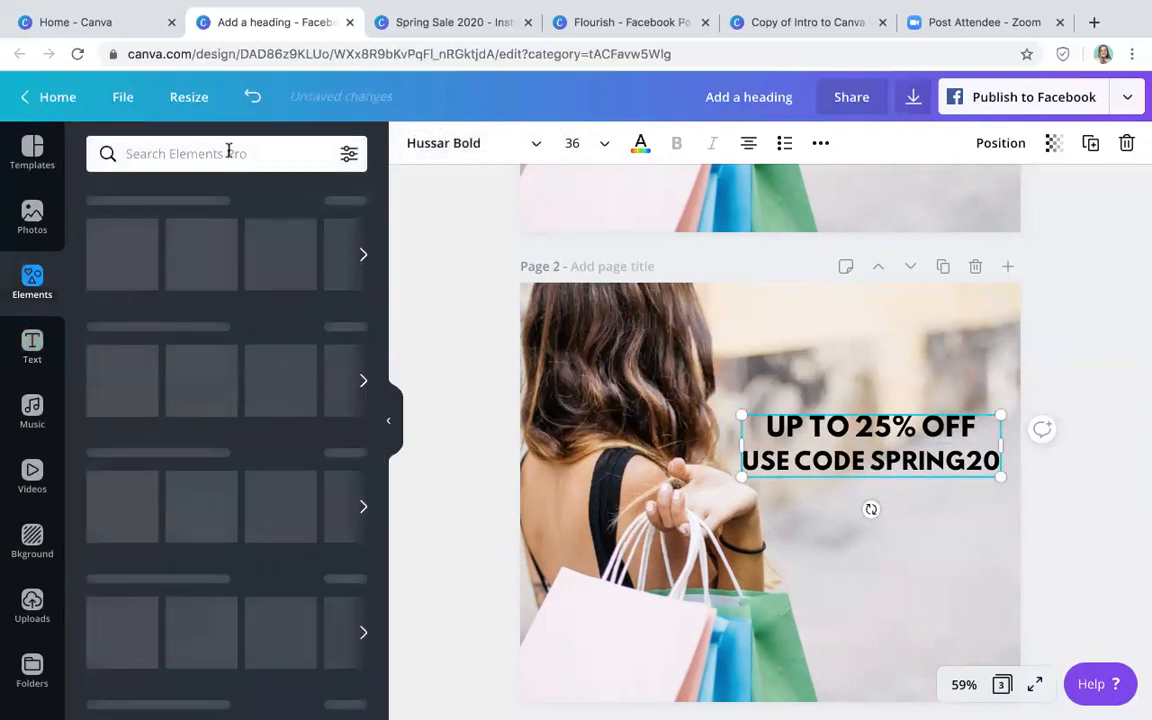
click(167, 153)
text(STICKERS S)
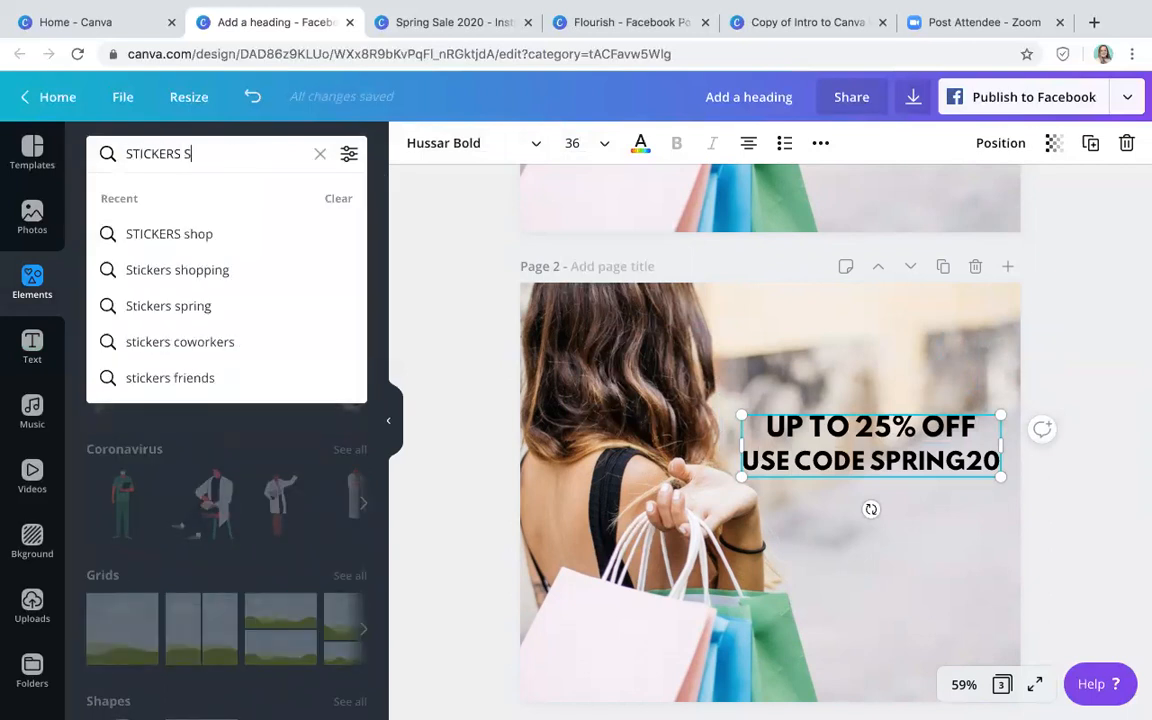
text(HOP)
key(Return)
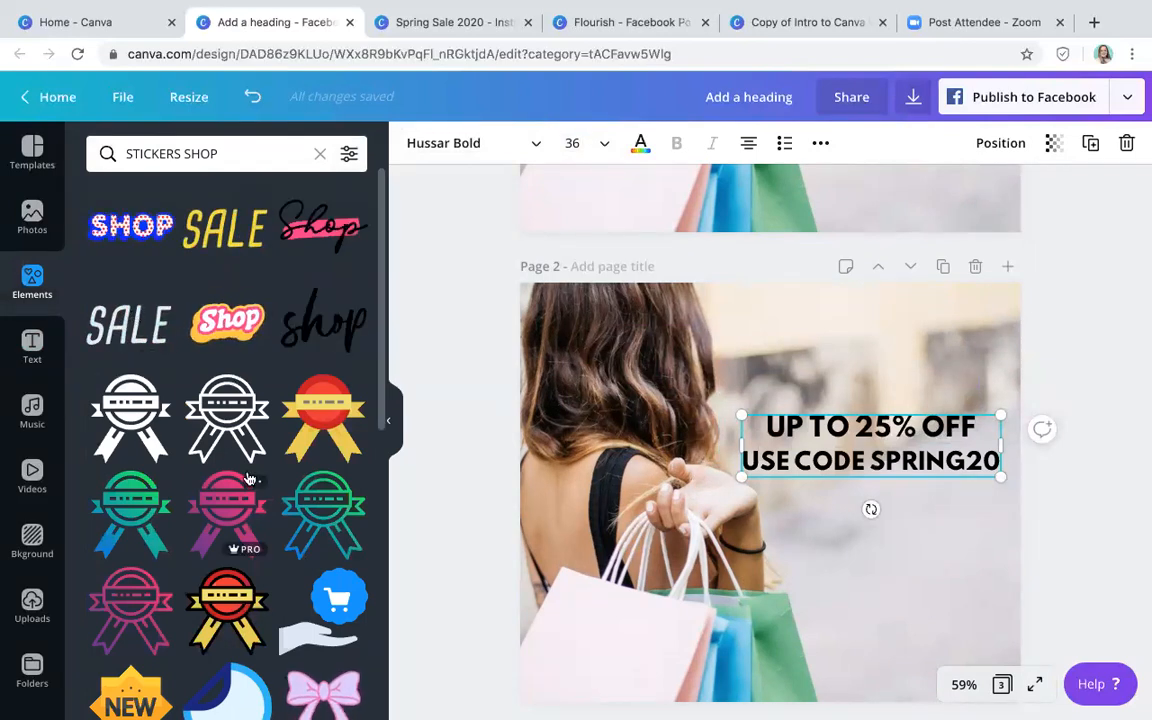
scroll(249, 478, down, 1)
scroll(249, 478, down, 10)
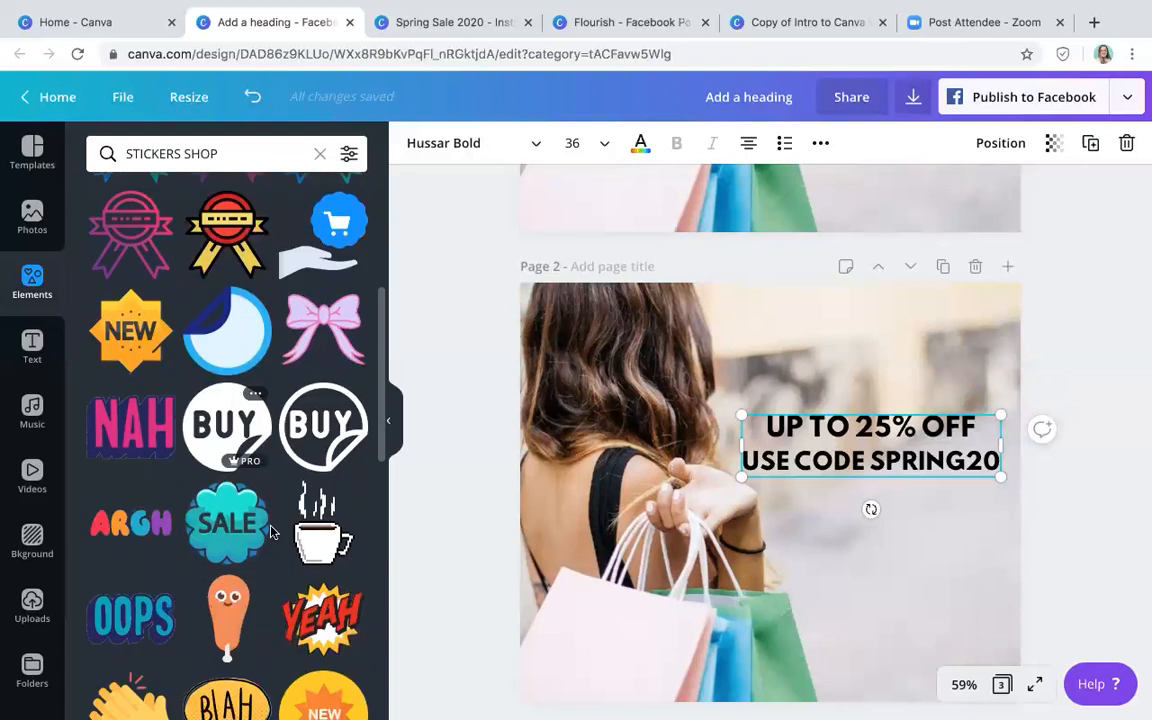
scroll(270, 532, up, 10)
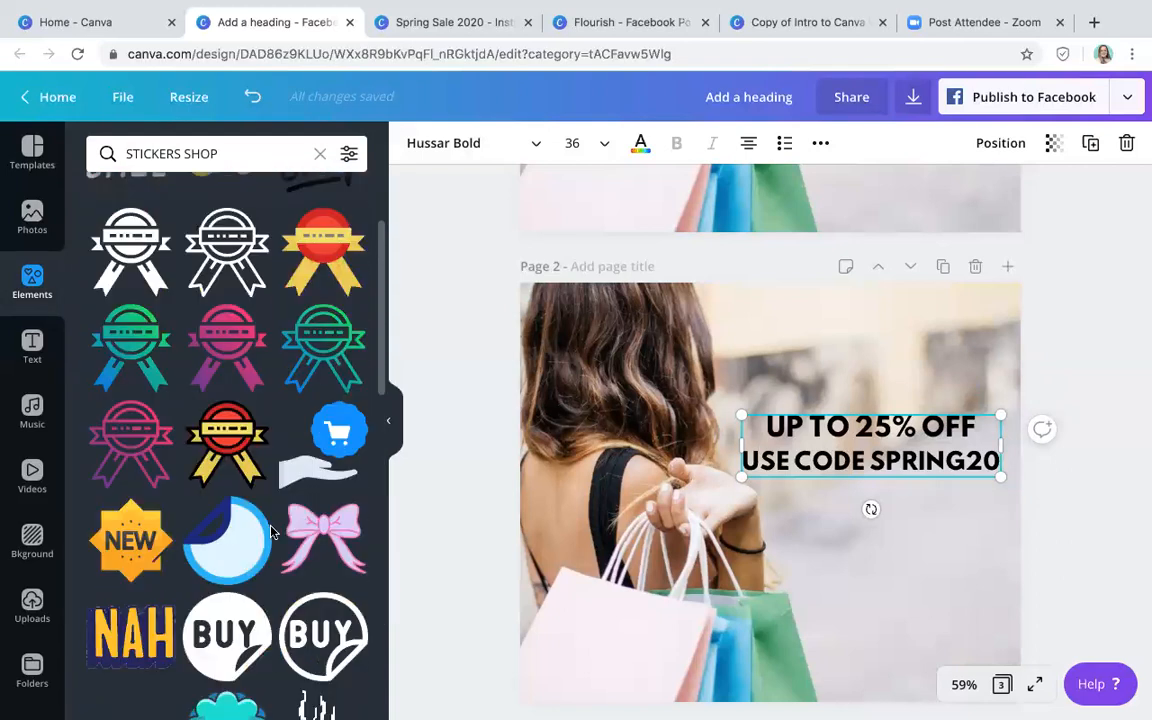
- Search the elements for "STICKERS Sale" and add the red and white SALE letter-tile sticker to page 2
click(293, 155)
key(BackSpace)
key(BackSpace)
key(BackSpace)
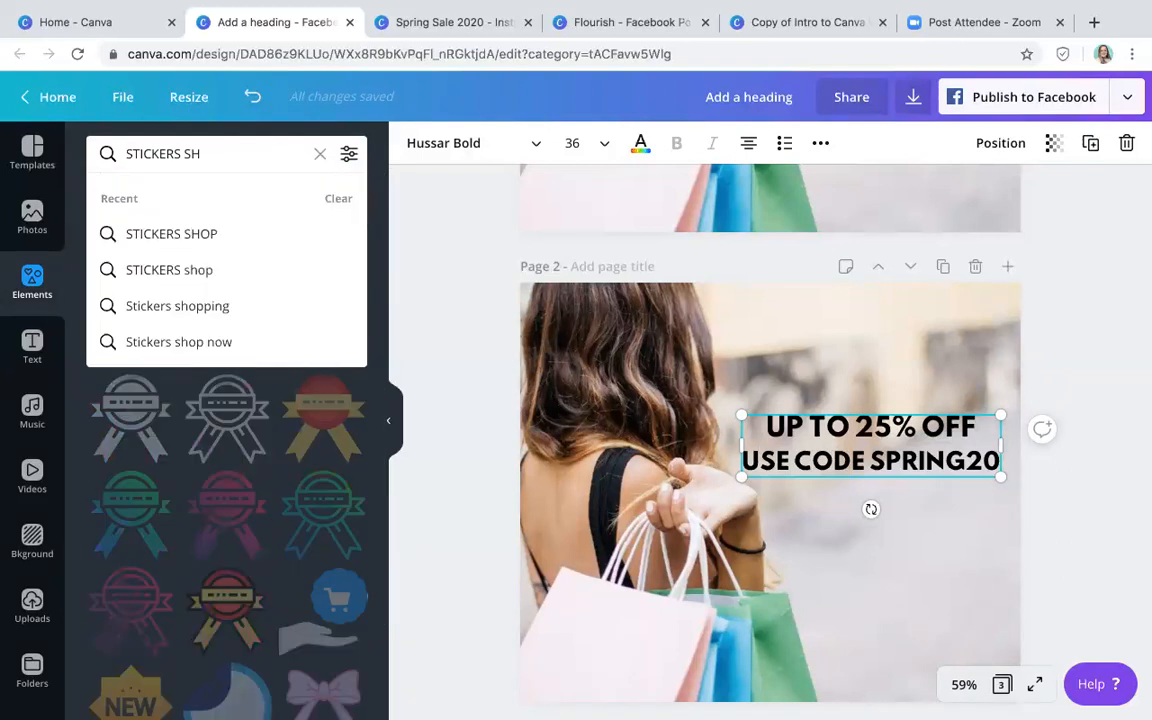
text(ale)
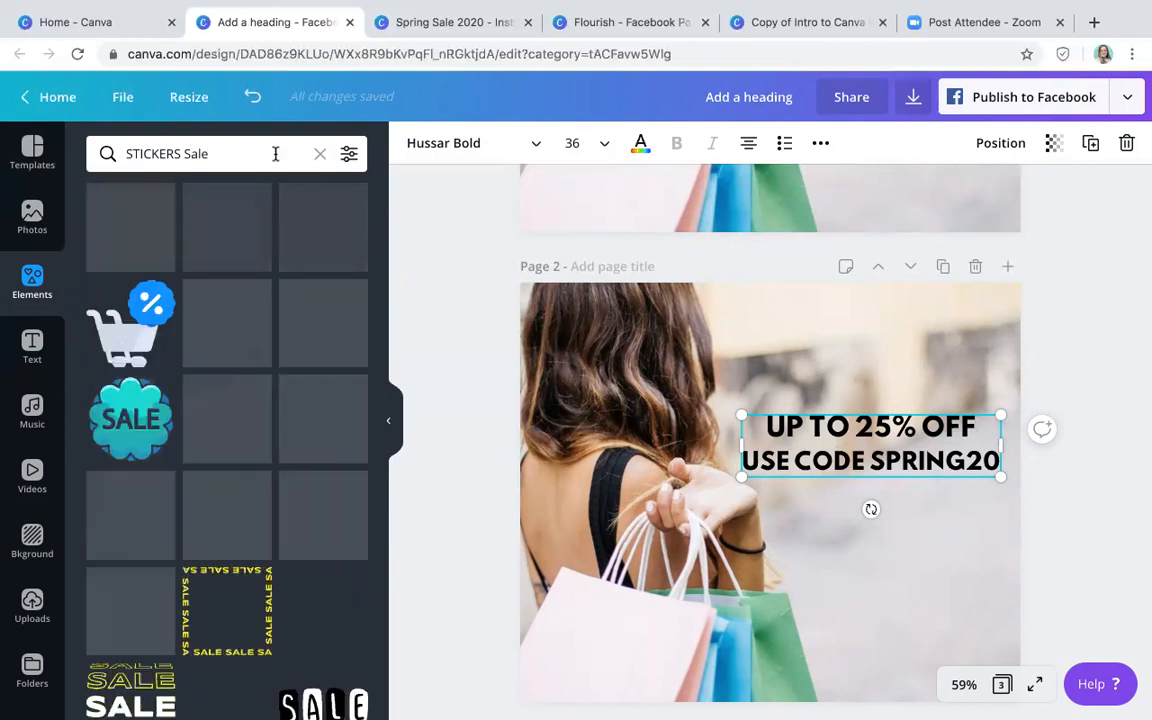
scroll(270, 400, down, 3)
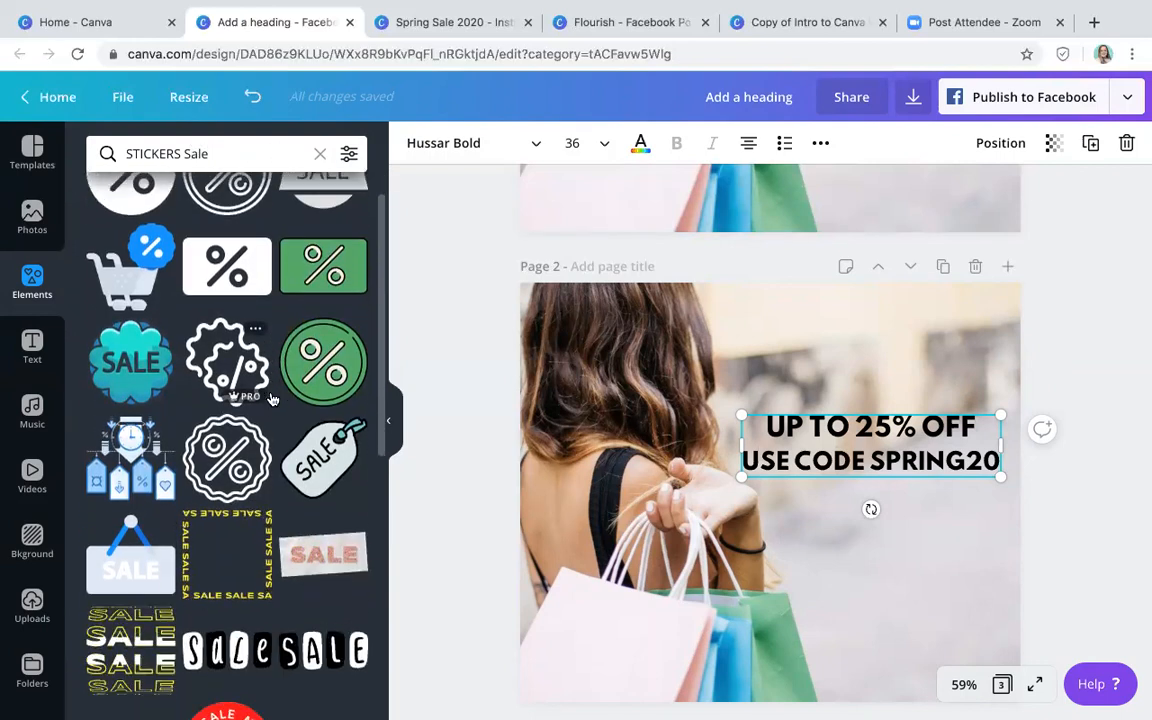
scroll(270, 400, down, 2)
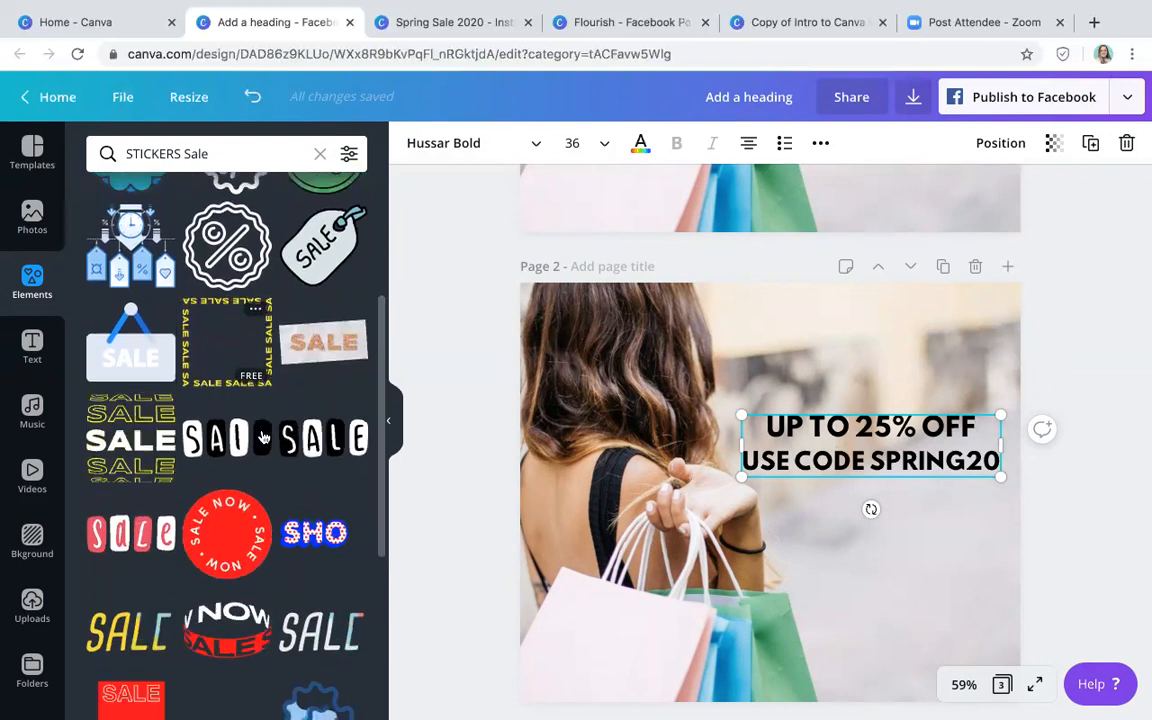
click(130, 527)
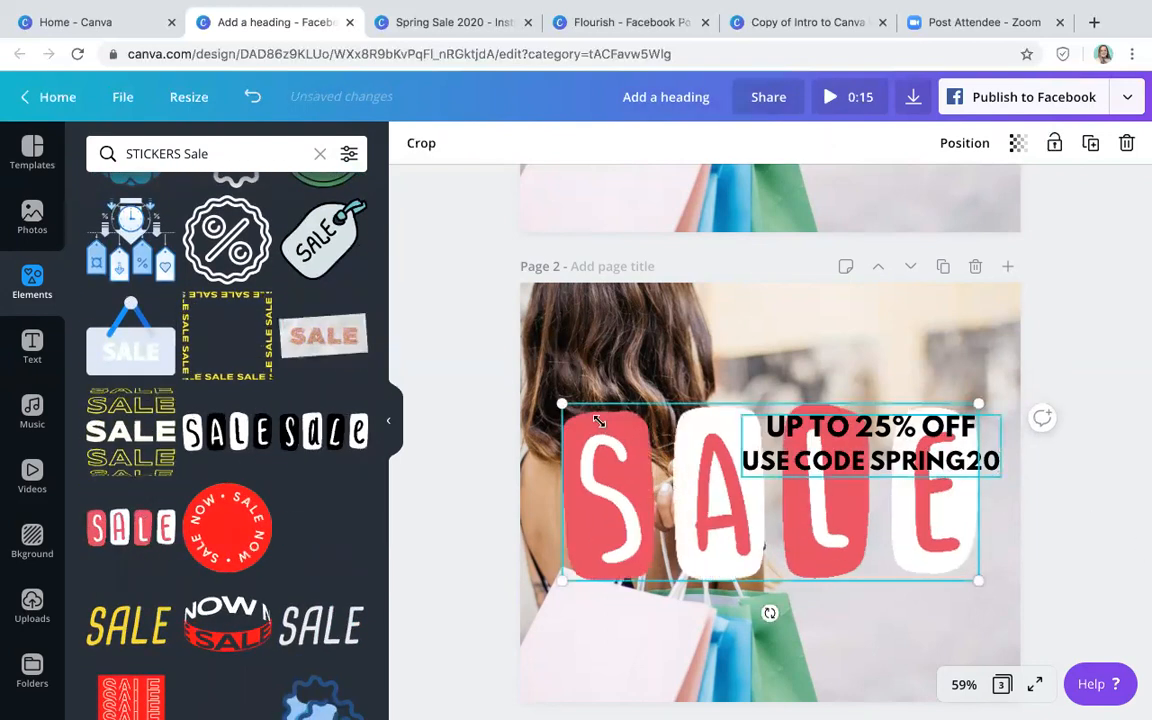
- Shrink the SALE sticker and place it in page 2's upper right, and move the promo text to the lower right and make it smaller
drag(565, 405, 778, 516)
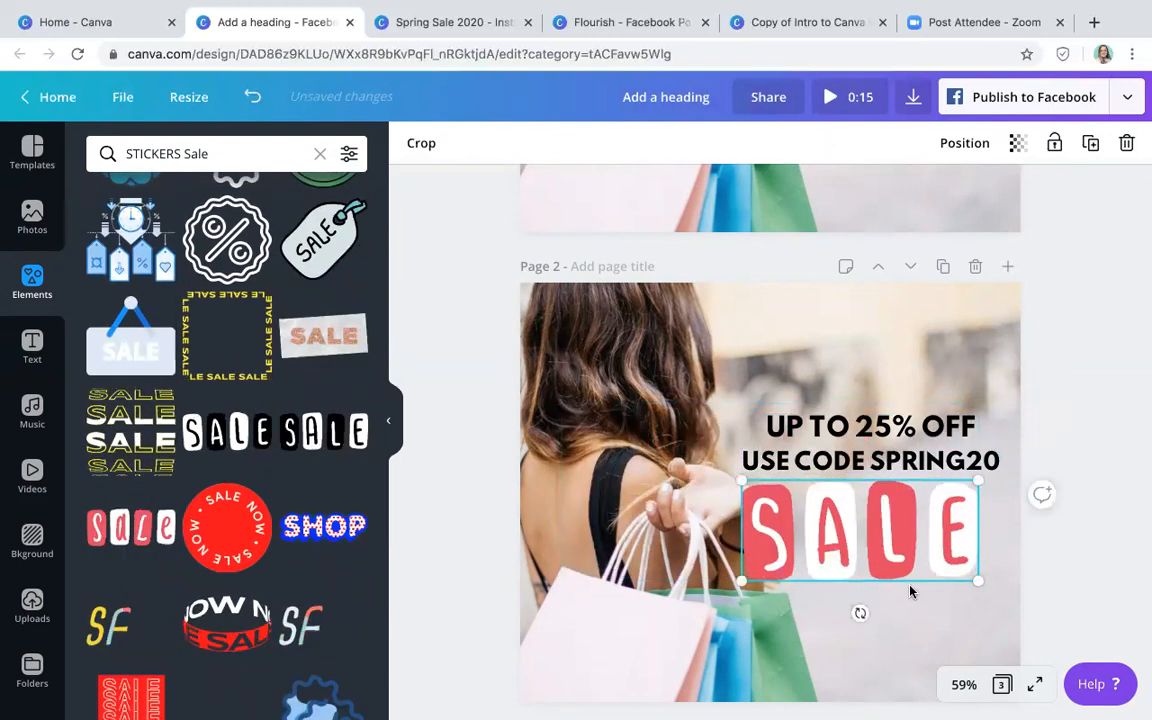
drag(903, 377, 869, 612)
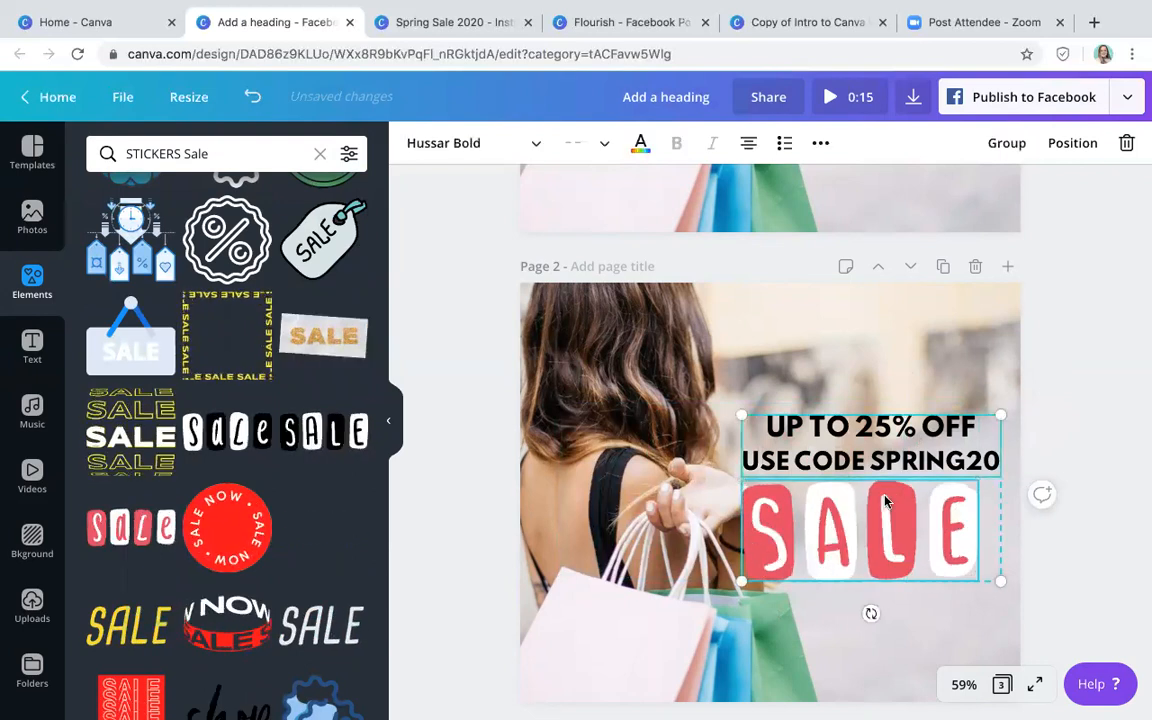
click(873, 547)
drag(873, 547, 866, 365)
drag(886, 437, 907, 560)
drag(762, 540, 808, 550)
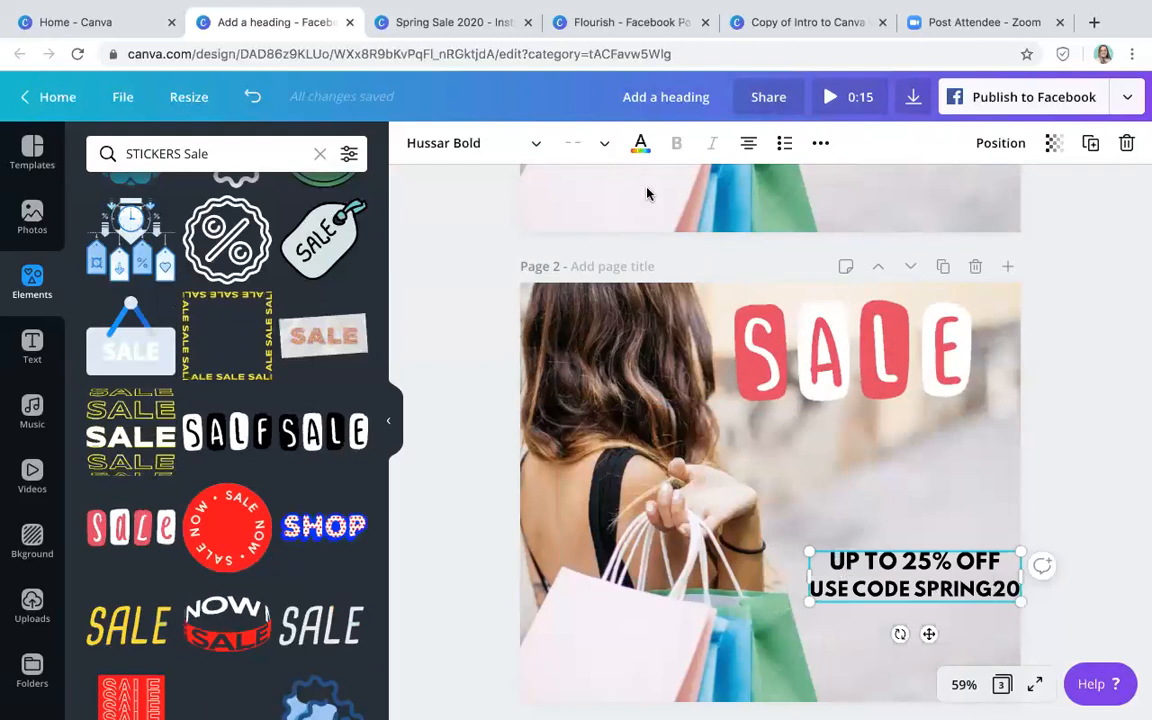
- Color the promo text coral from the default colors and move it up beneath the SALE sticker
click(640, 143)
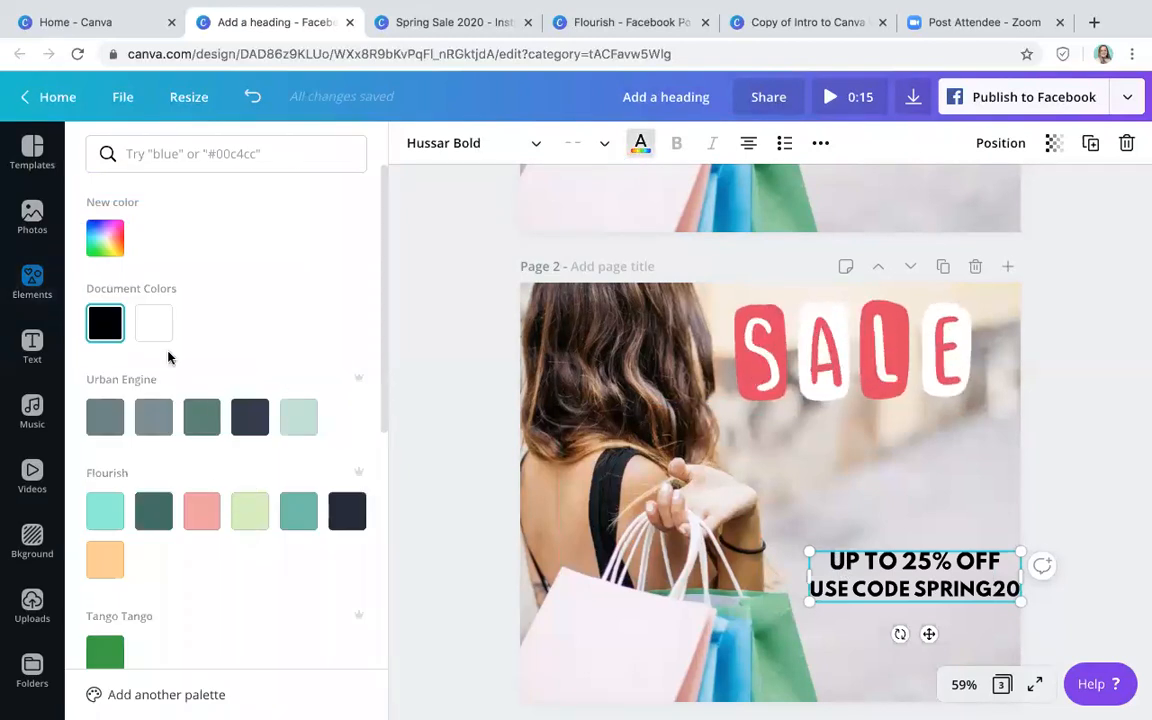
scroll(160, 380, down, 2)
scroll(190, 496, down, 3)
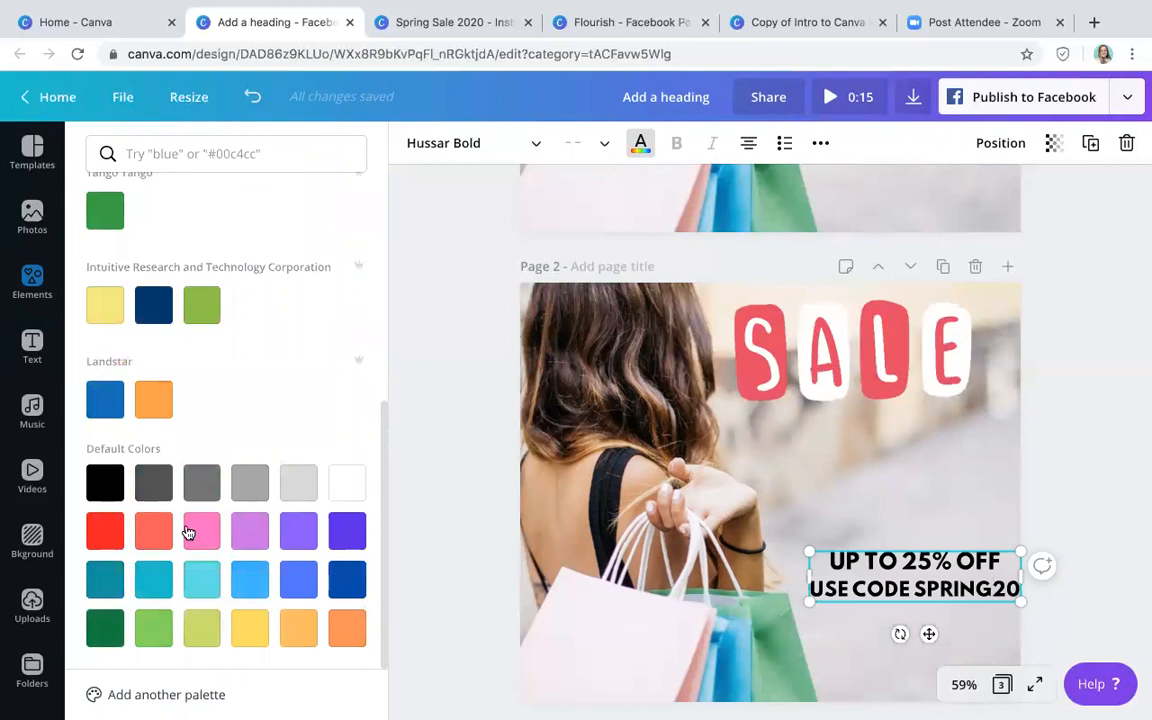
click(154, 531)
drag(929, 634, 892, 527)
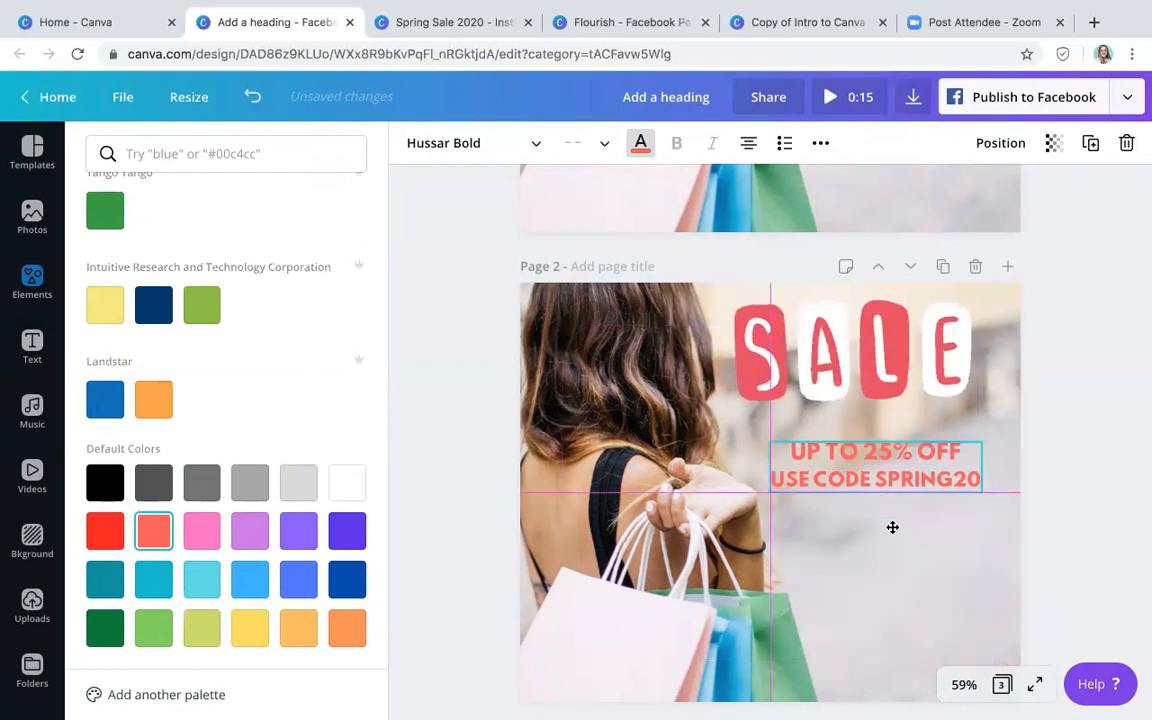
drag(842, 433, 842, 433)
scroll(303, 500, up, 5)
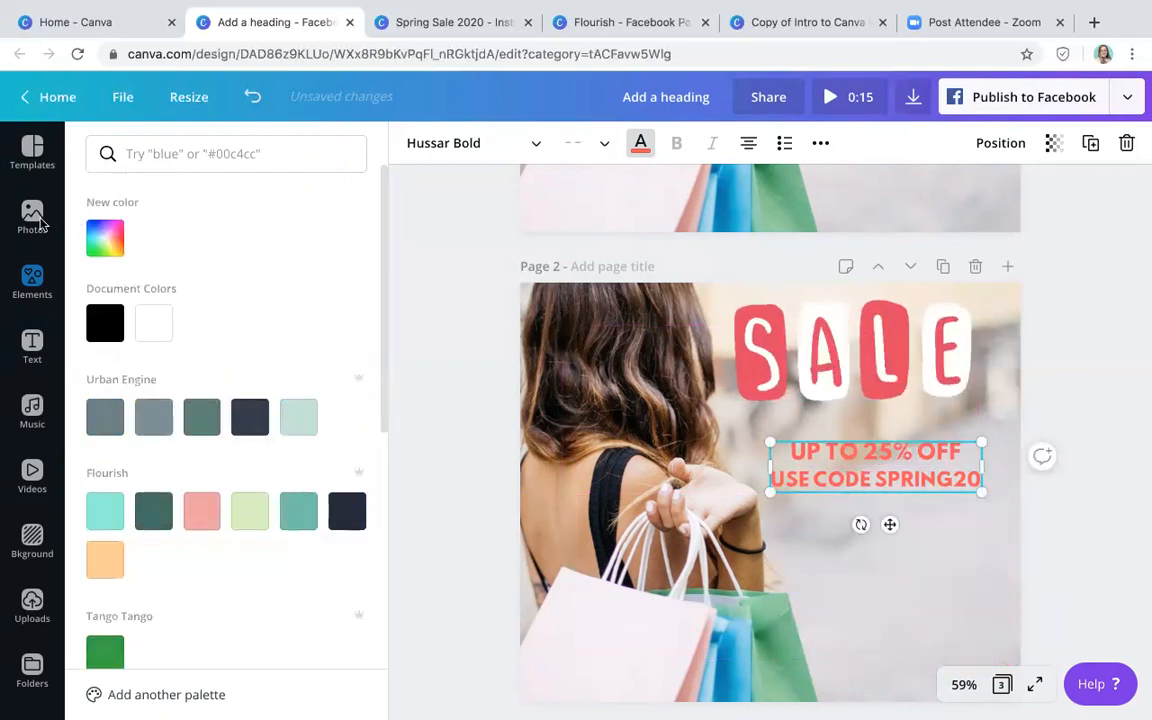
- Recolor page 2's promo text with a custom pink, #f44871
click(100, 237)
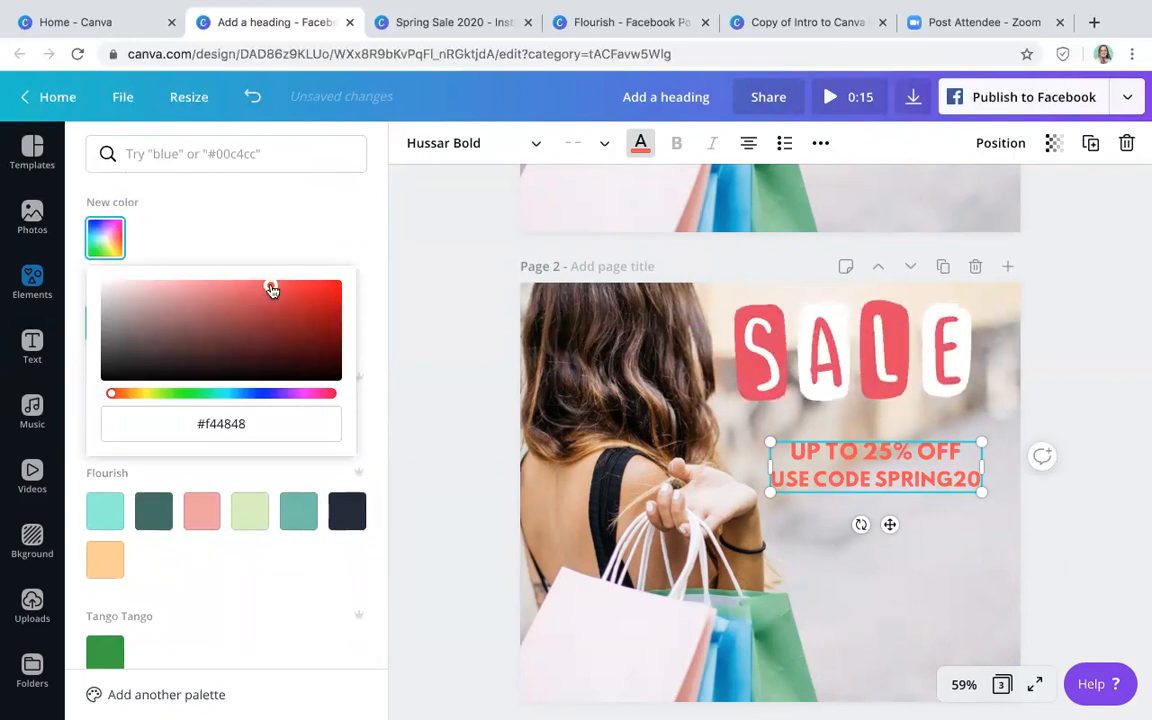
drag(168, 398, 325, 405)
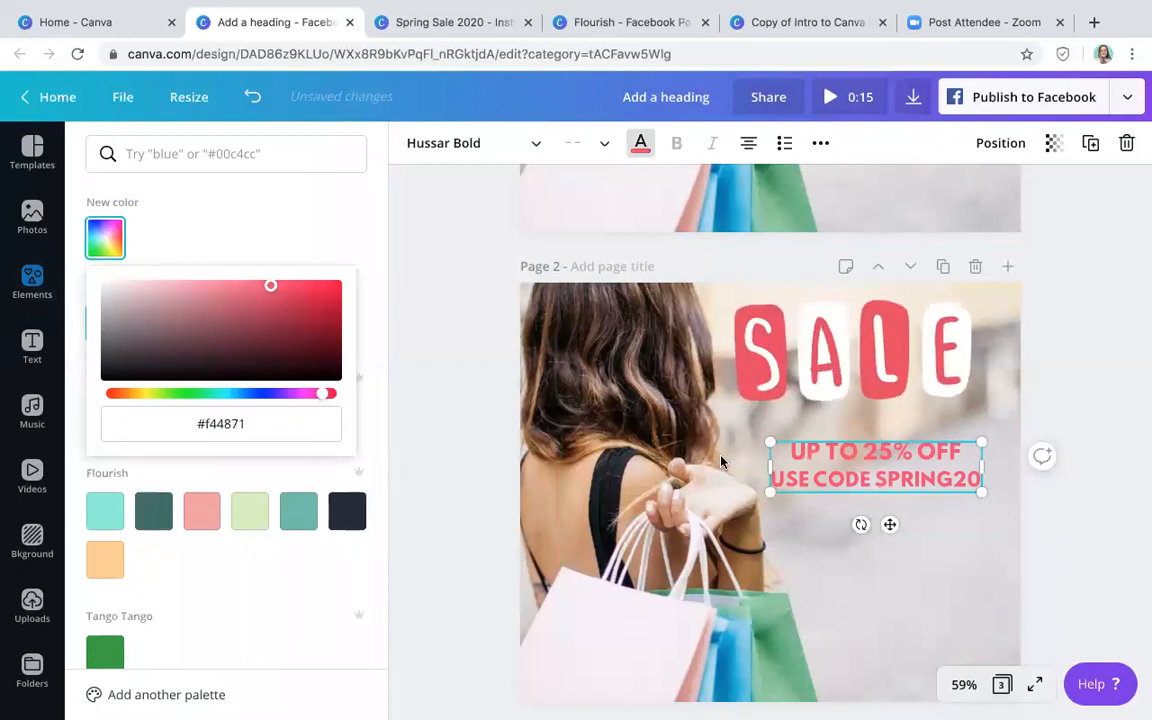
- Fill the blank page 3 background with the pink from the document colors
scroll(743, 543, down, 10)
scroll(752, 586, down, 2)
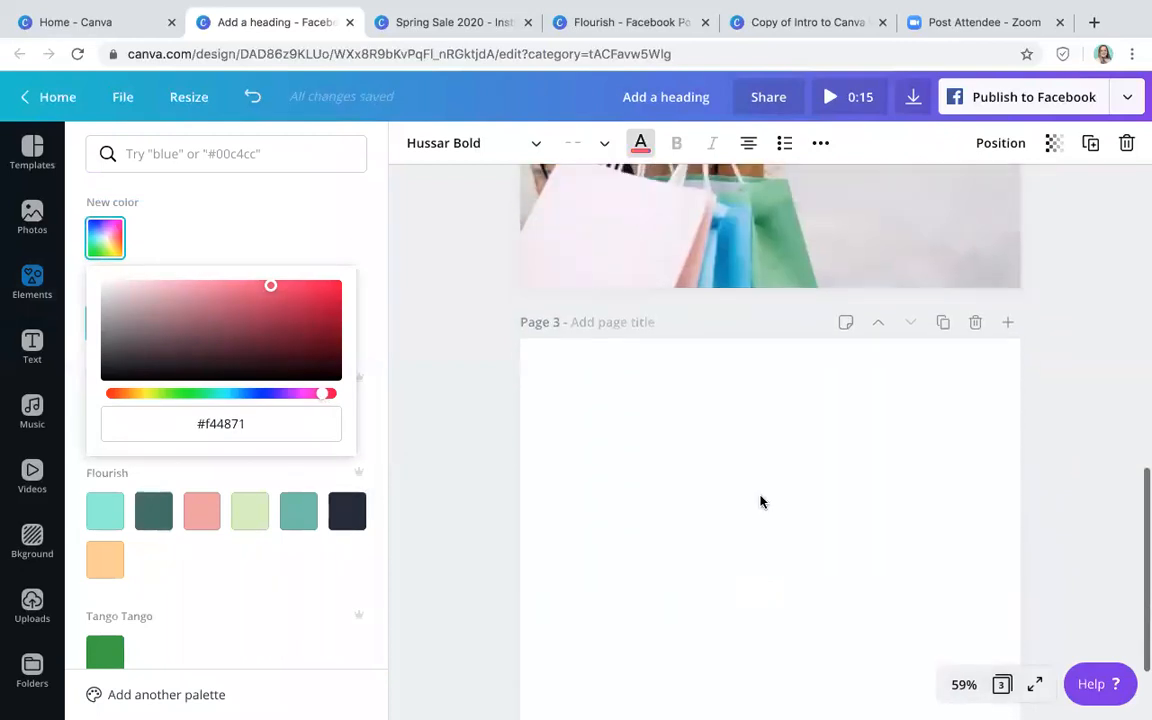
click(756, 481)
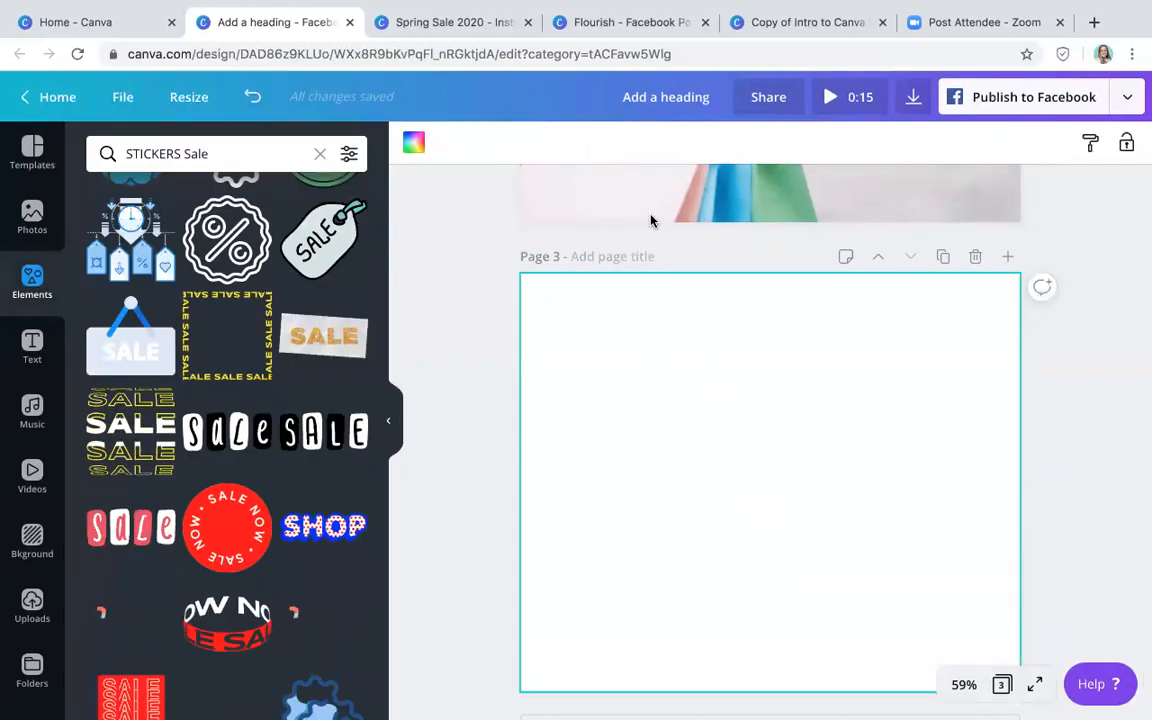
click(413, 142)
click(145, 330)
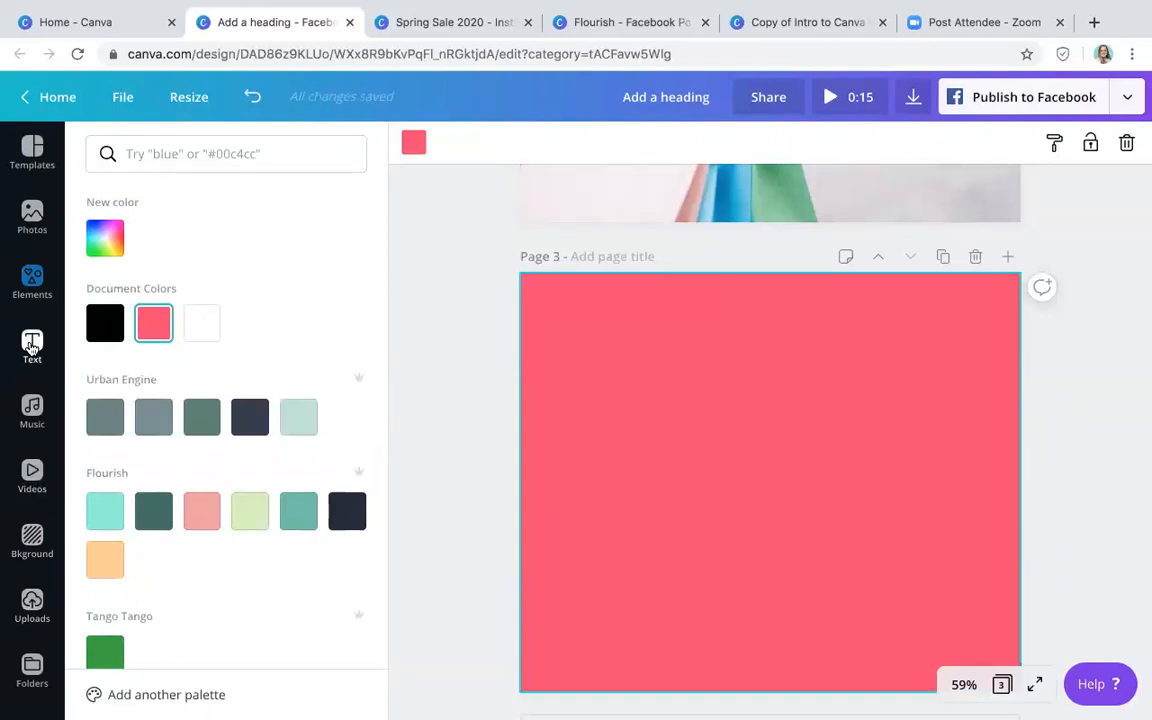
- Add the white FLOURISH tree logo from the Logos folder to the center of page 3
scroll(30, 560, down, 1)
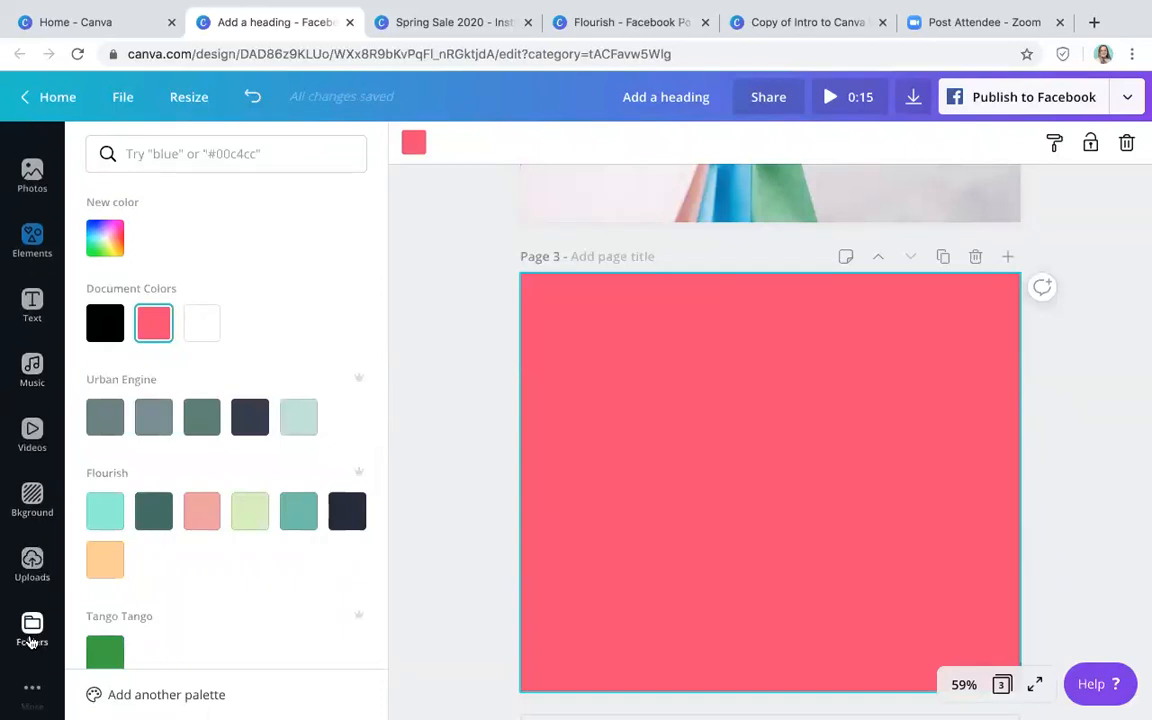
click(32, 628)
scroll(245, 500, down, 1)
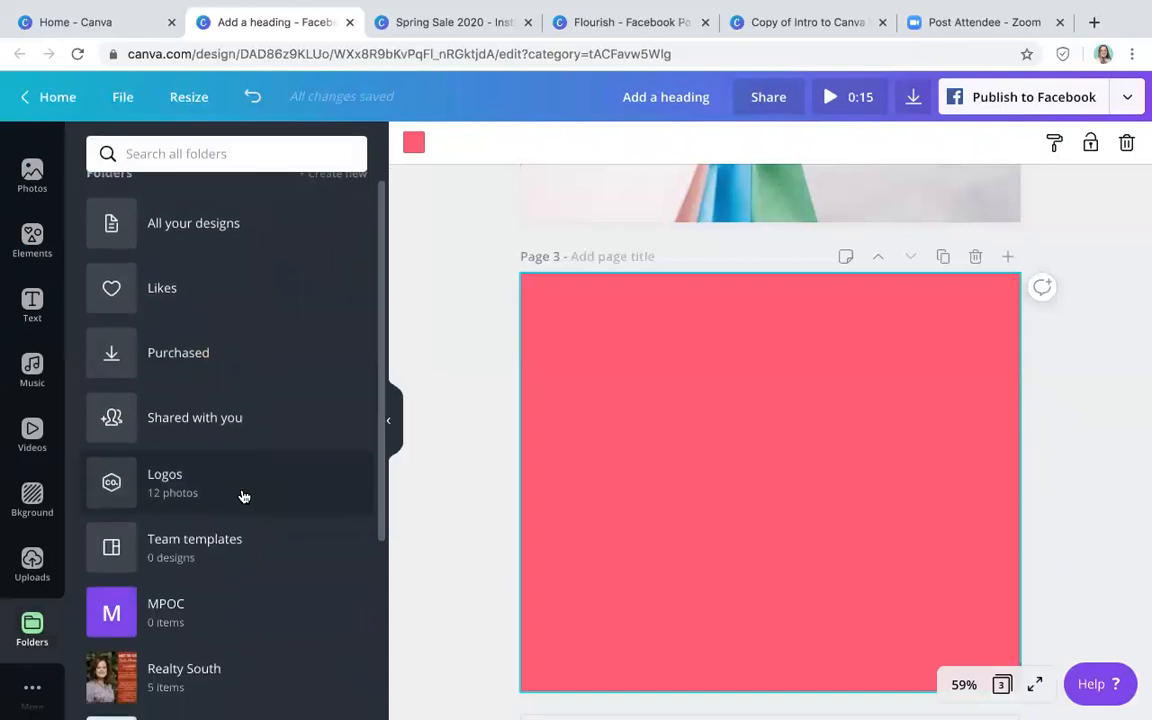
click(241, 495)
click(160, 240)
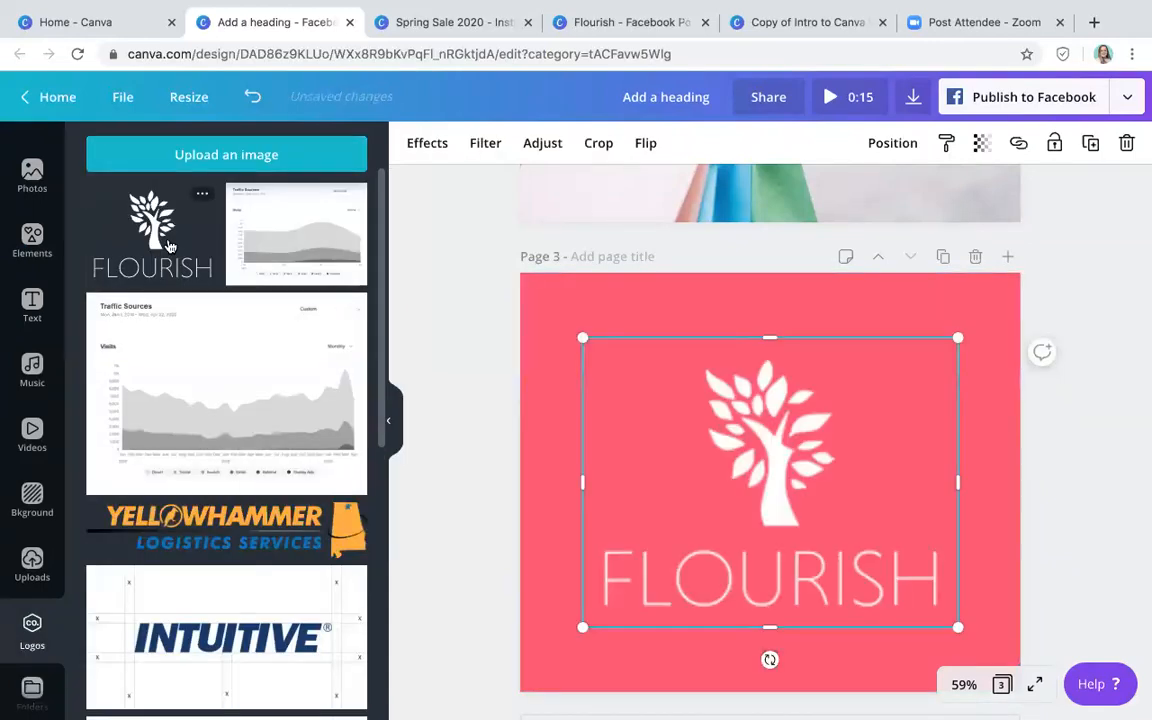
click(388, 420)
click(977, 342)
- Select both the "Spring" and "SALE" texts on page 1 and recolor them with the pink document color
scroll(977, 342, up, 10)
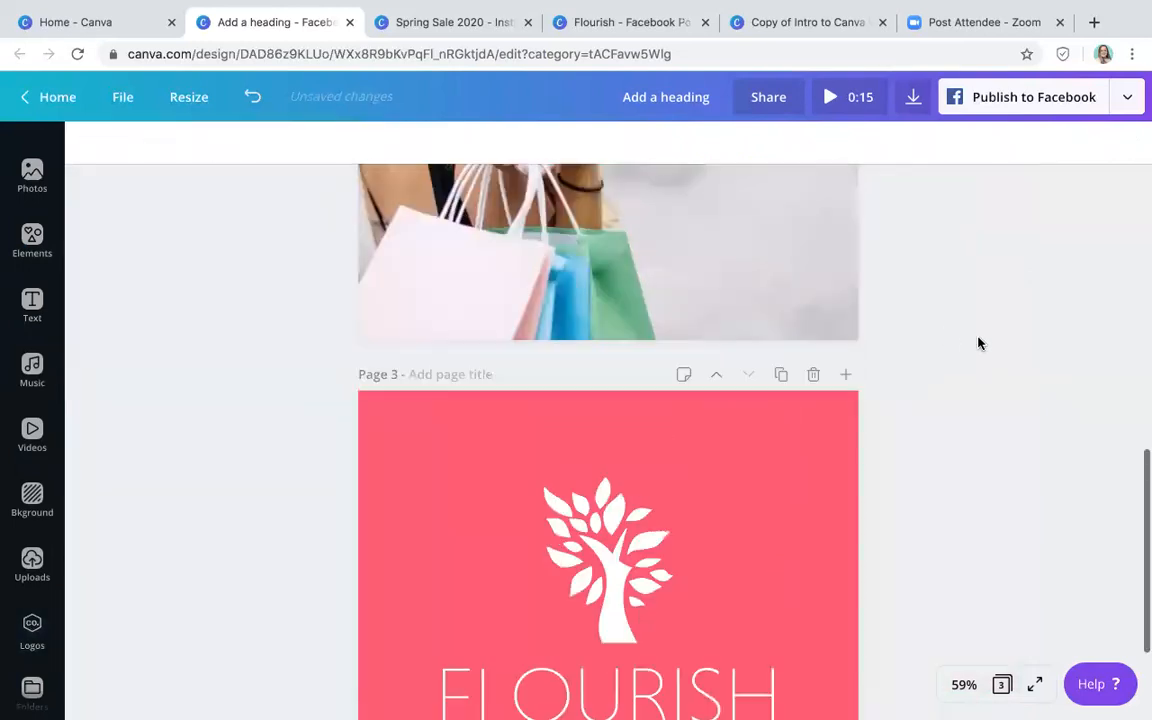
scroll(977, 342, up, 1)
scroll(977, 342, down, 3)
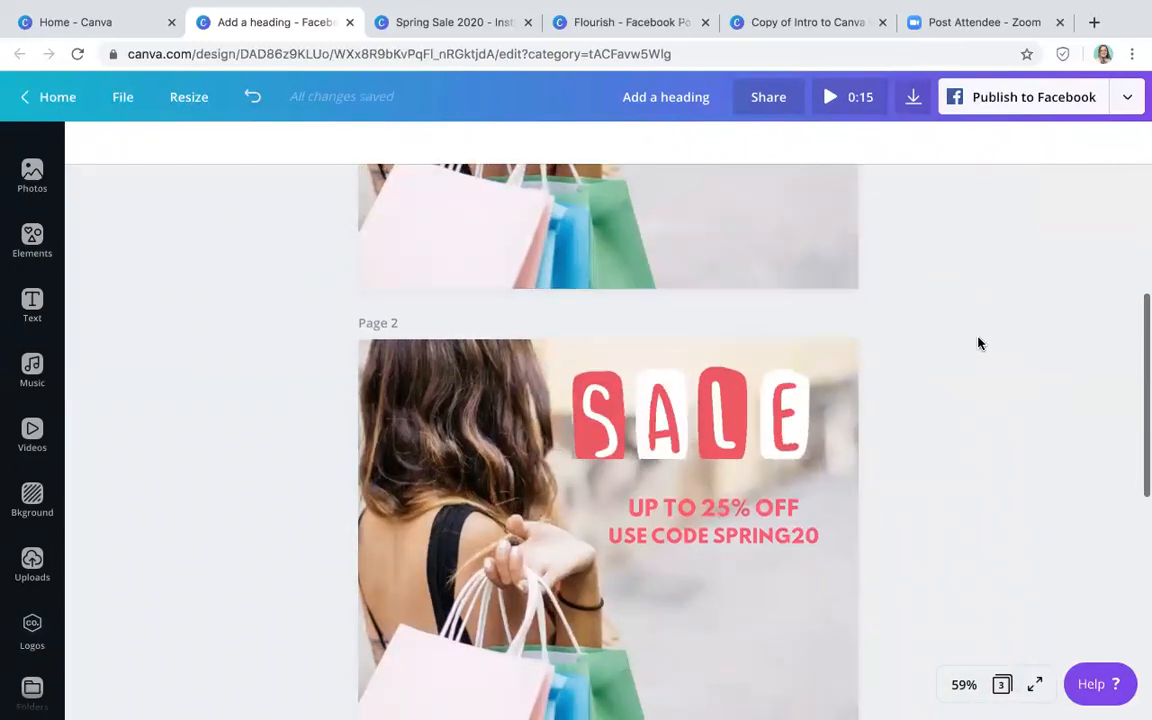
scroll(977, 342, up, 4)
drag(590, 273, 742, 452)
click(316, 144)
click(154, 321)
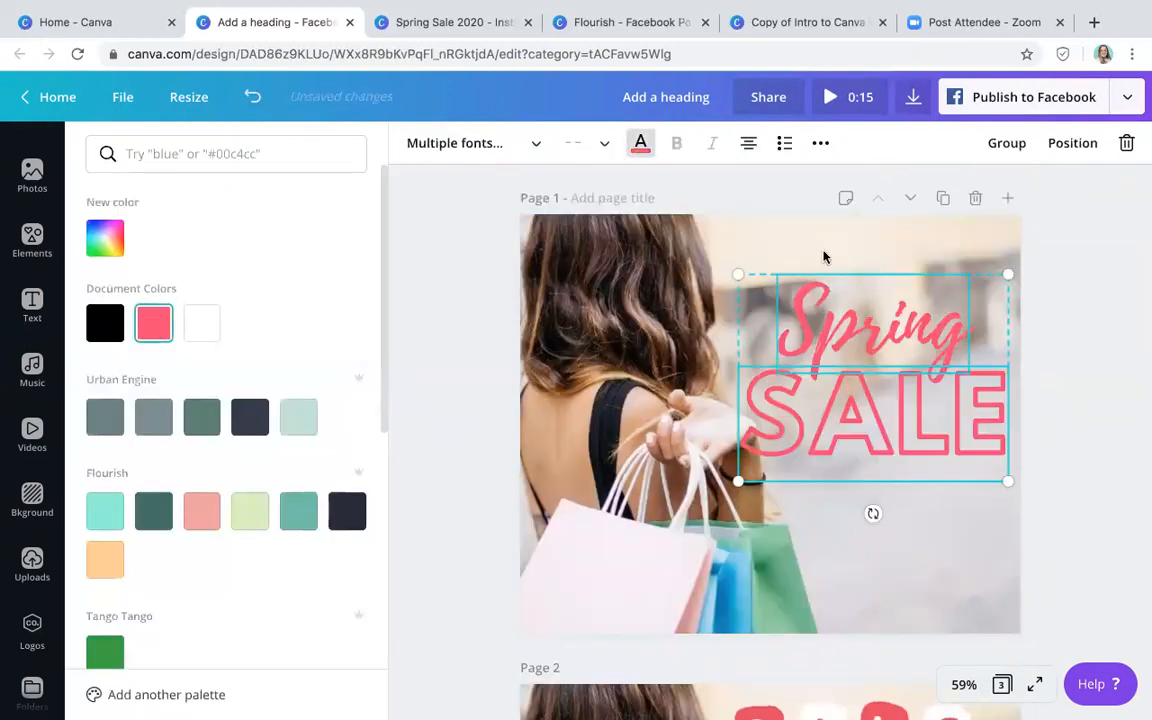
click(969, 207)
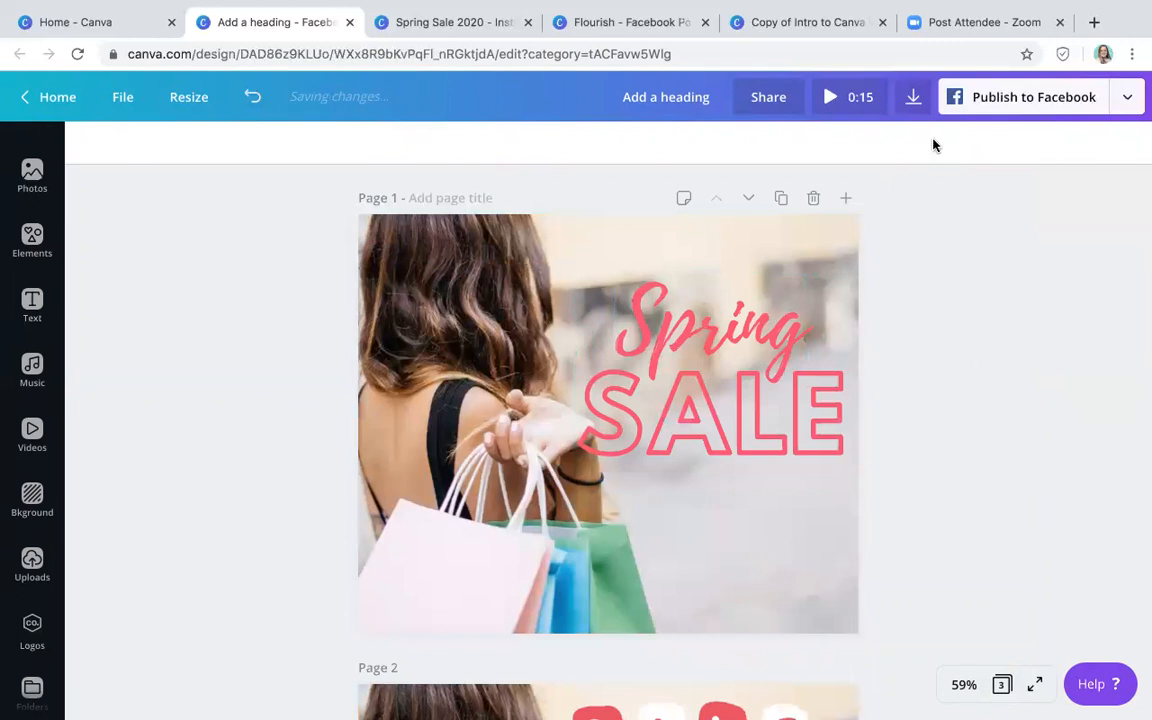
- Open the design's download options and choose Animation as the file type
click(913, 97)
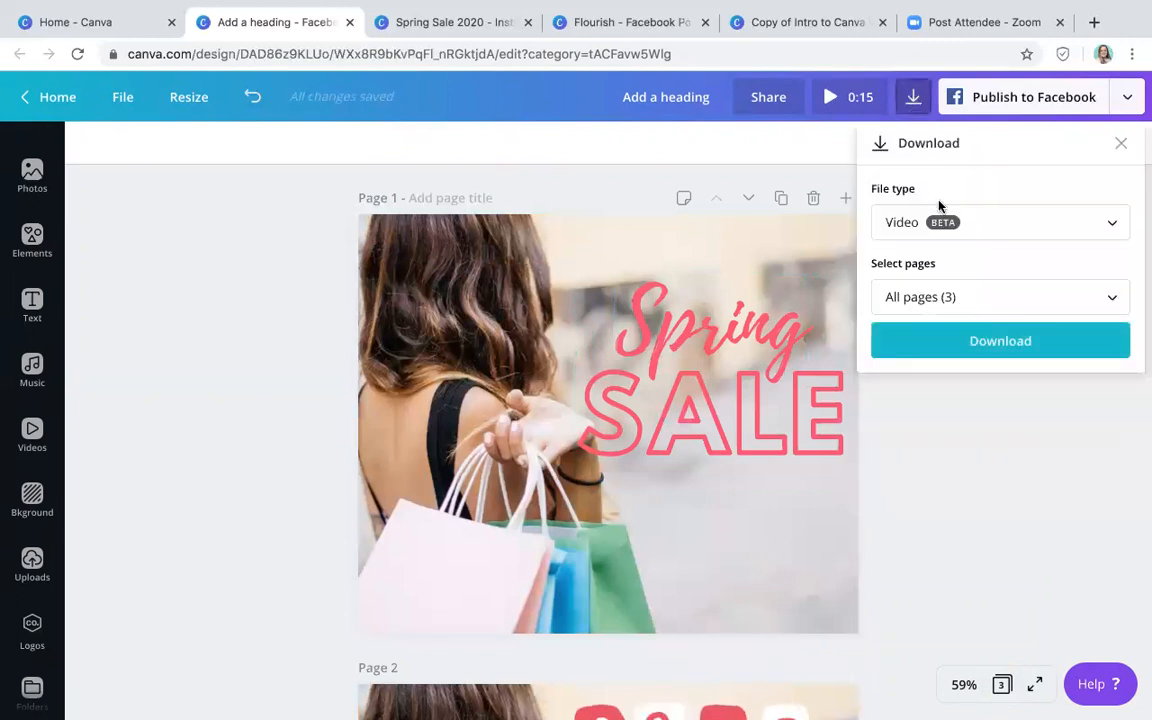
click(958, 228)
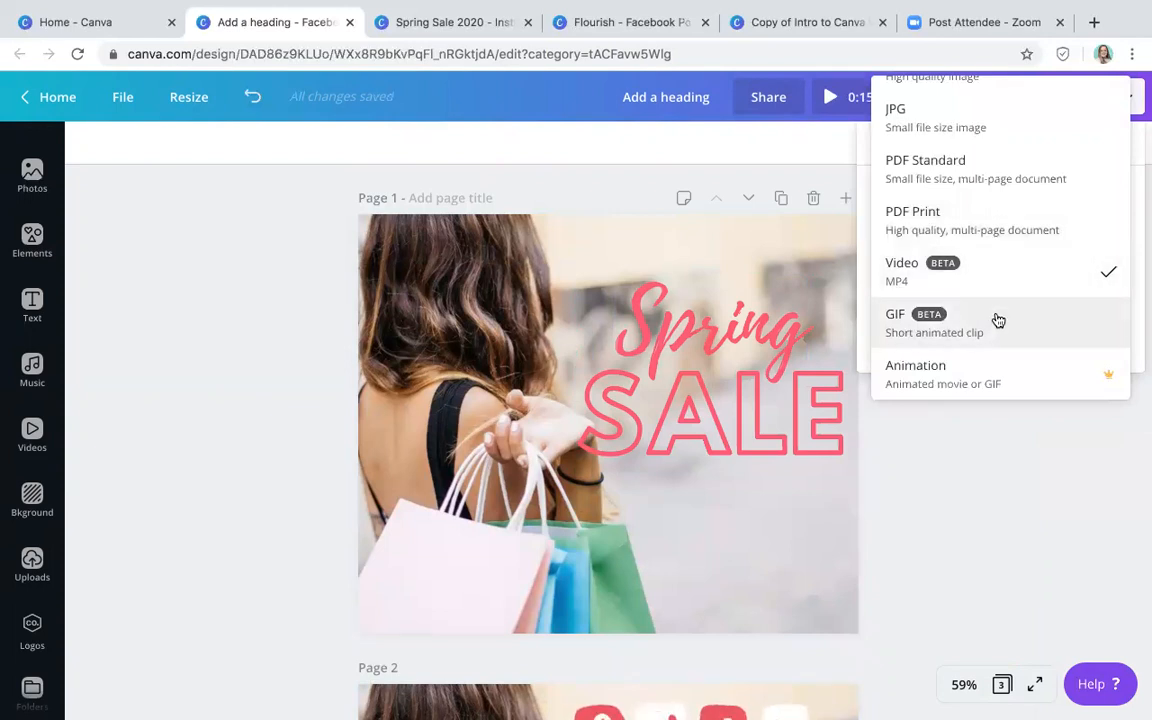
click(1007, 383)
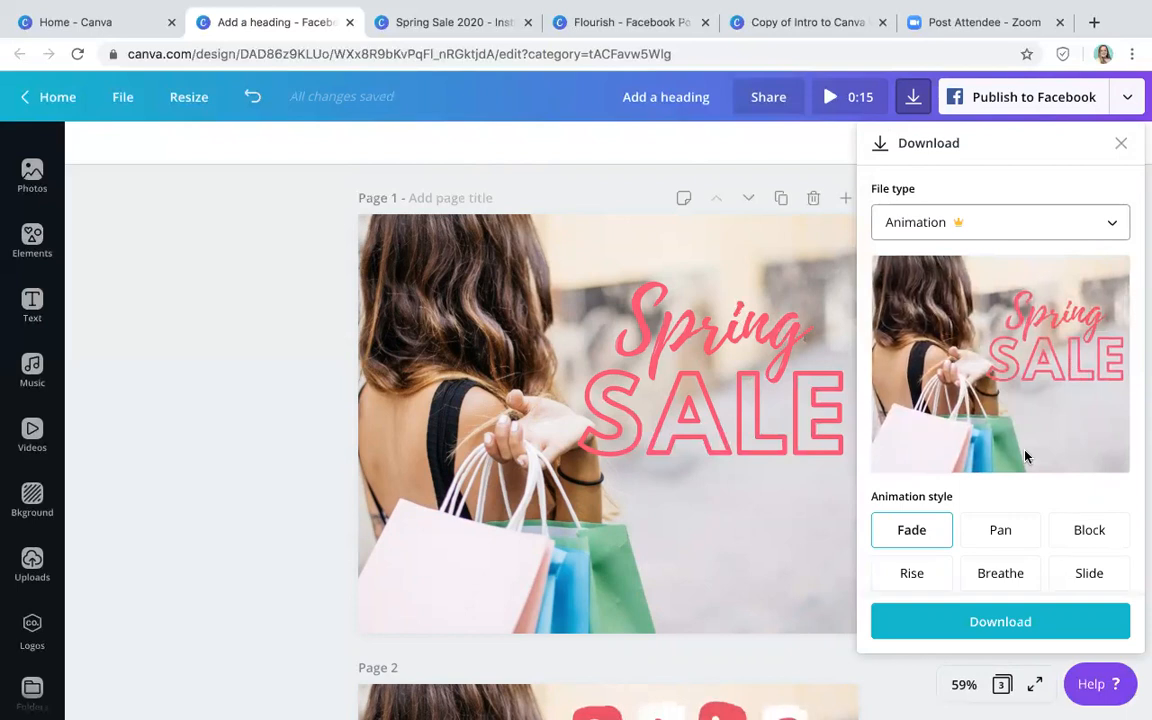
- Preview the Pan, Slide and Breathe animation styles, and select Simple
scroll(1025, 456, down, 1)
click(1000, 502)
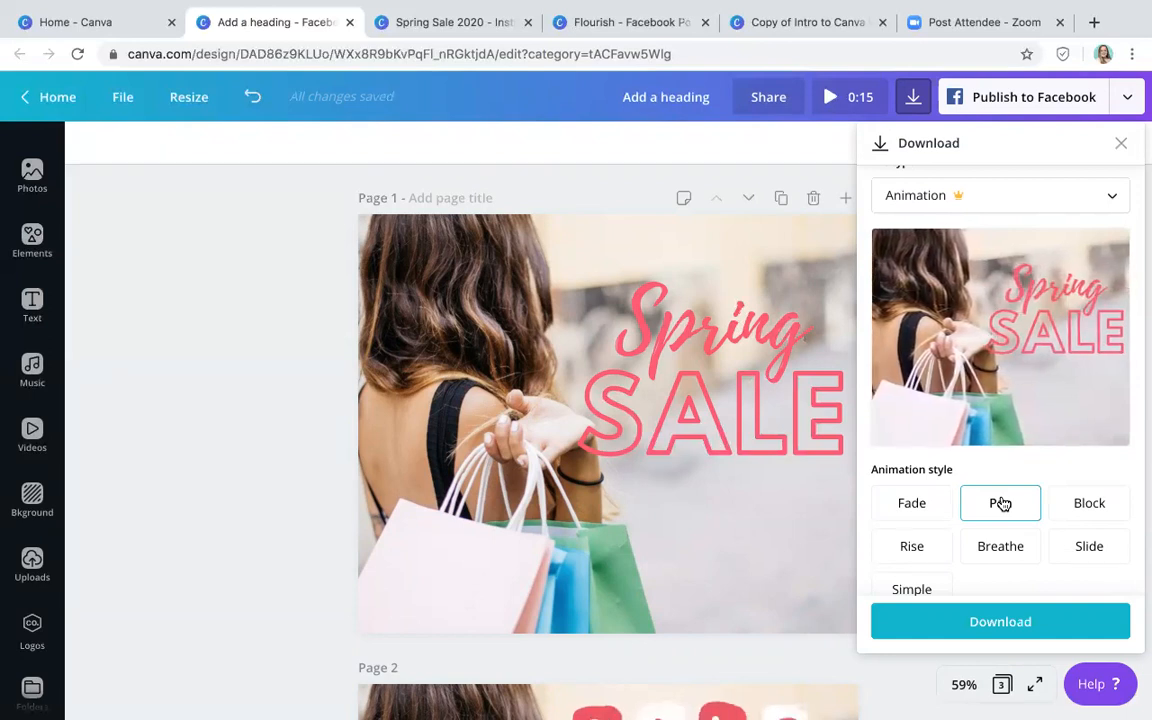
click(1073, 553)
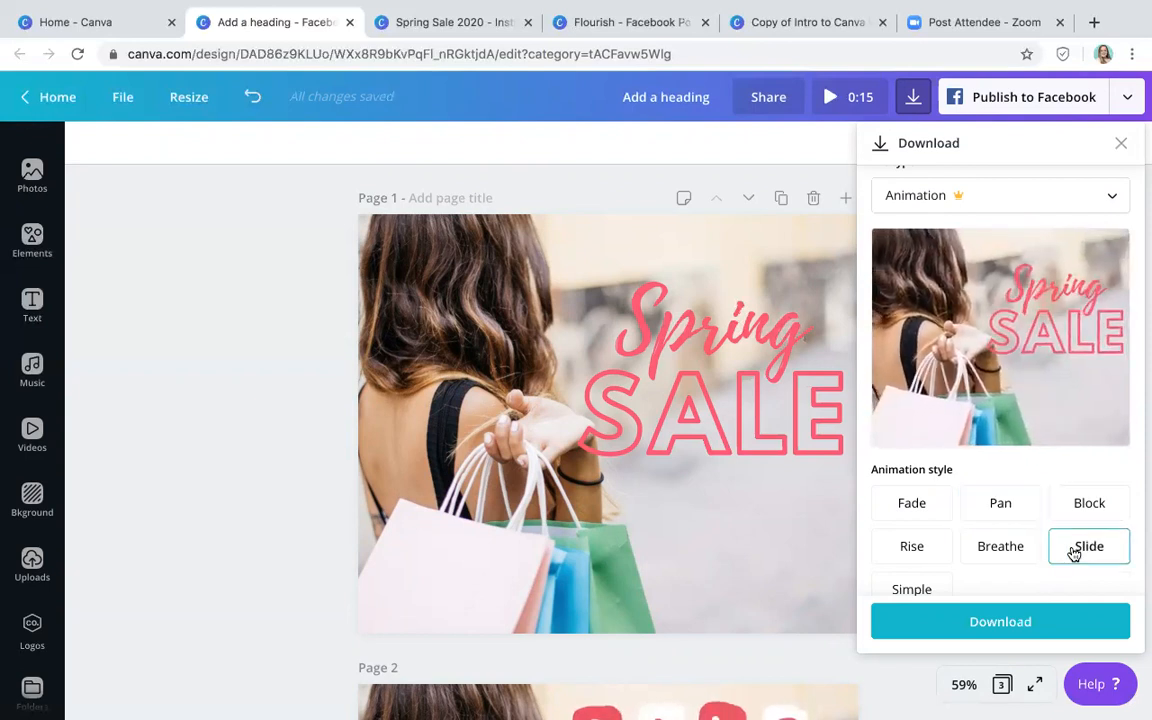
click(1014, 549)
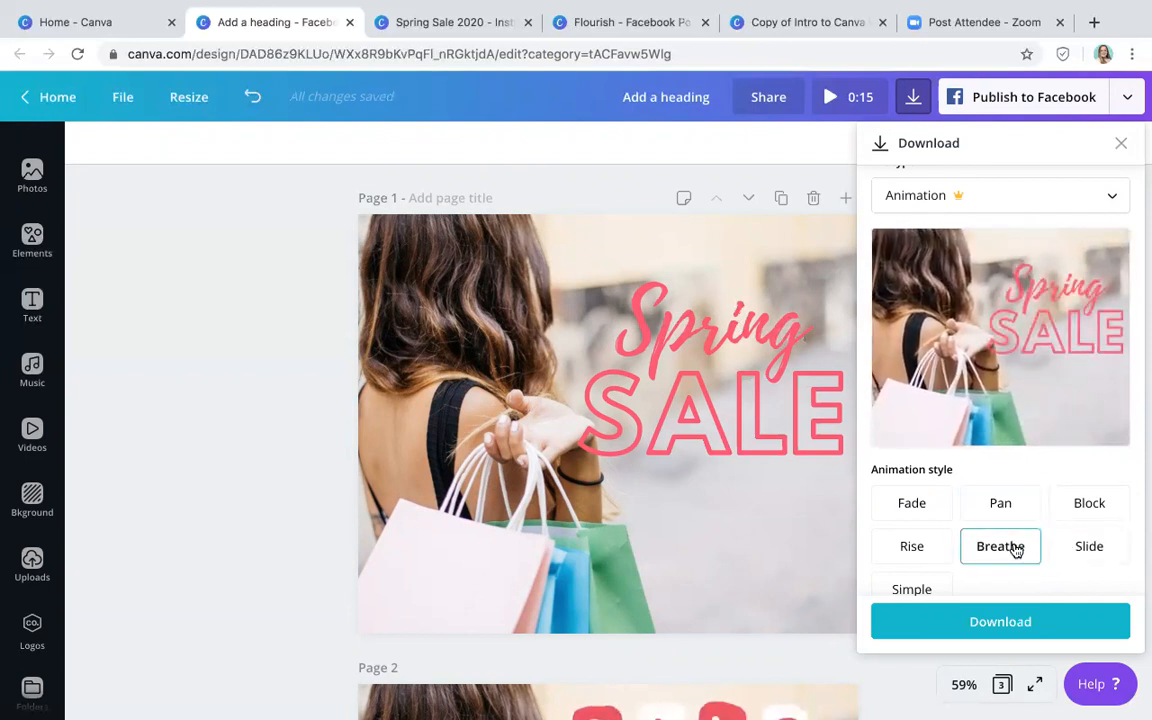
scroll(1013, 501, down, 1)
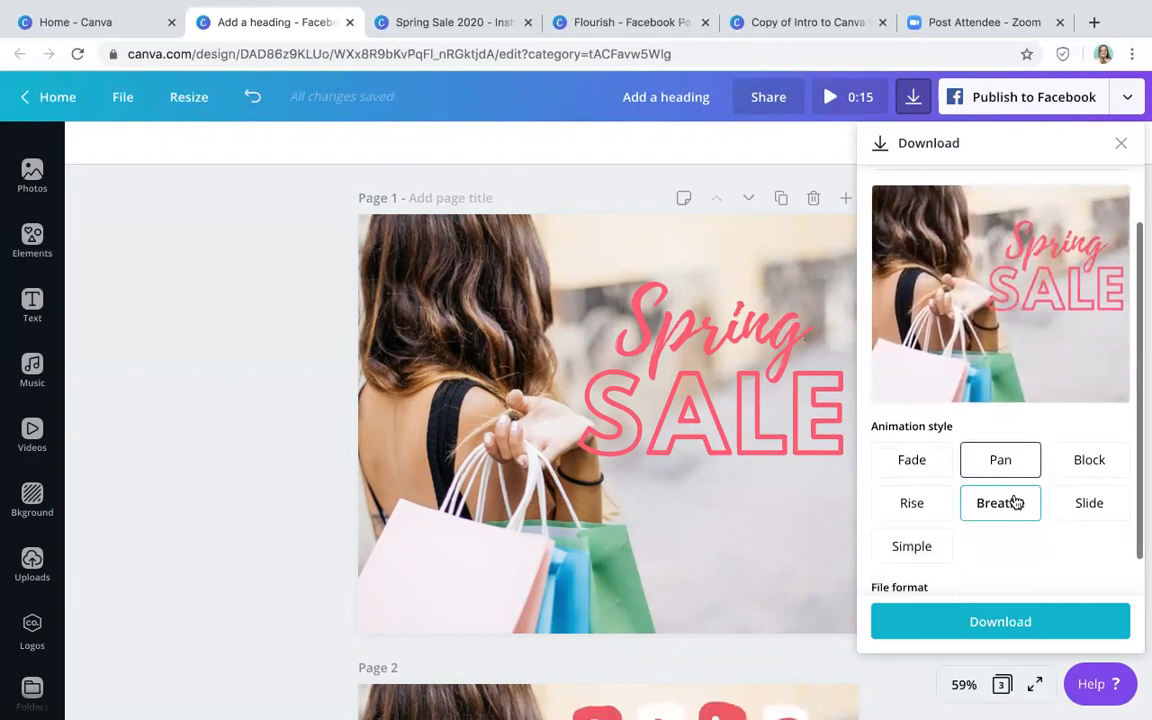
click(929, 541)
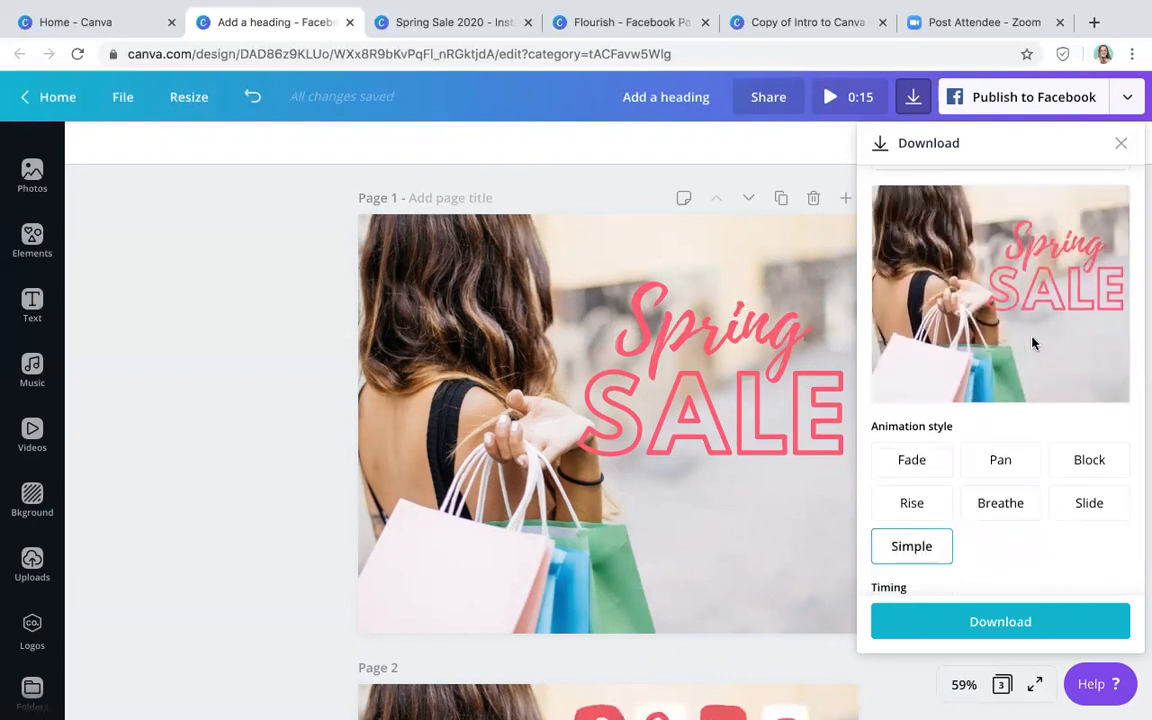
scroll(1033, 343, up, 1)
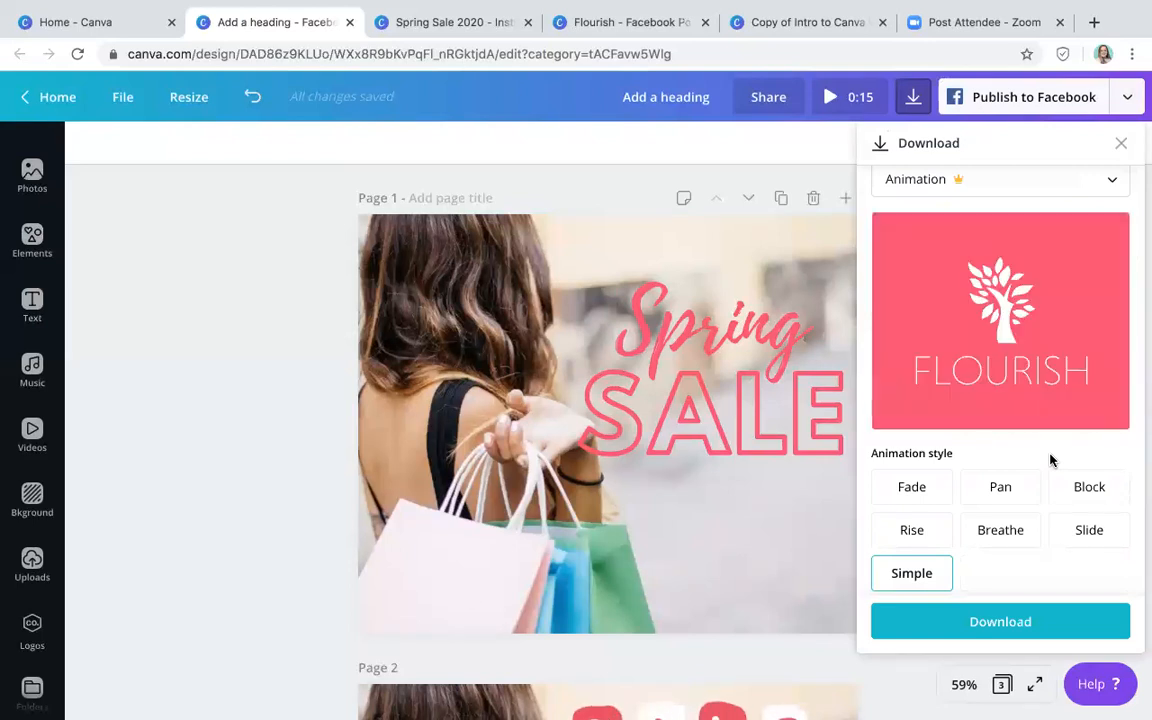
- Preview the Simple animation with Medium and Fast timing, and return the timing to Slow
scroll(1050, 459, down, 3)
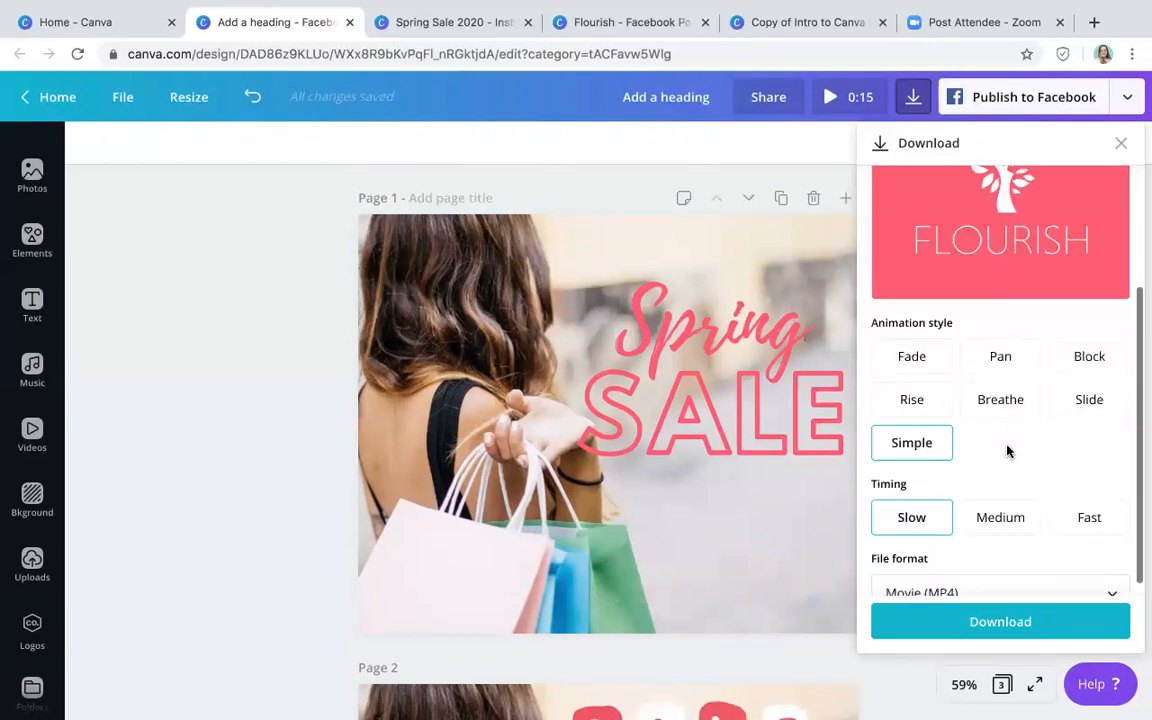
click(1007, 506)
scroll(1020, 456, up, 2)
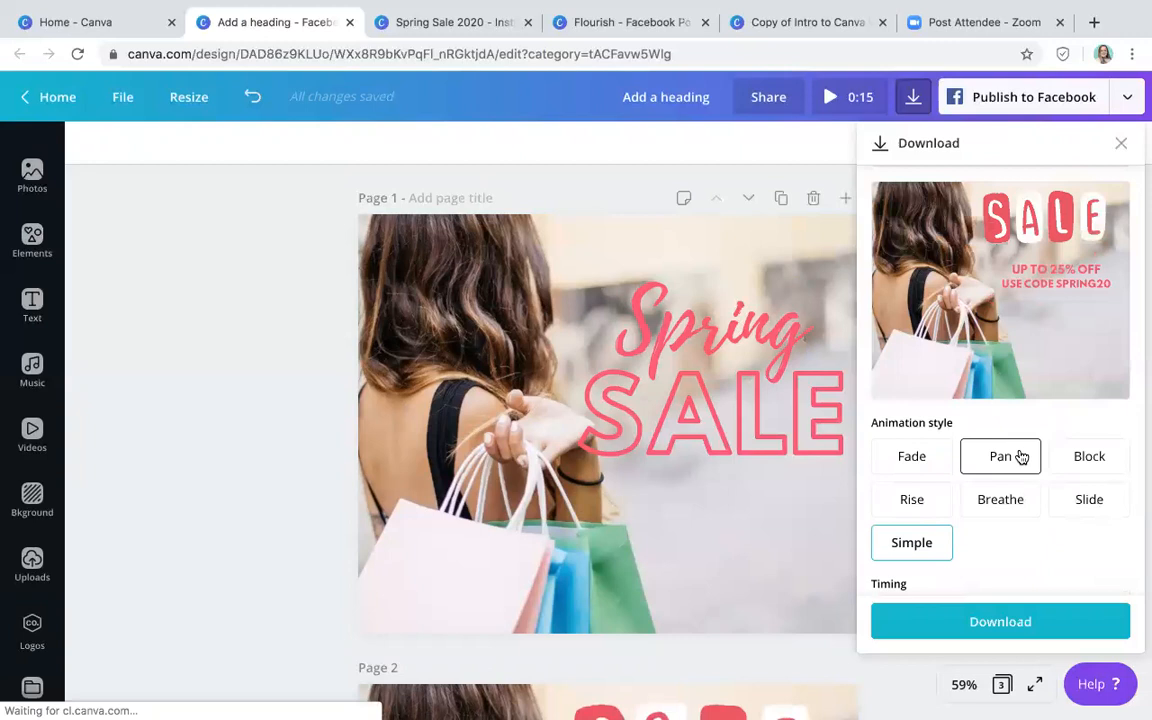
scroll(1030, 465, down, 1)
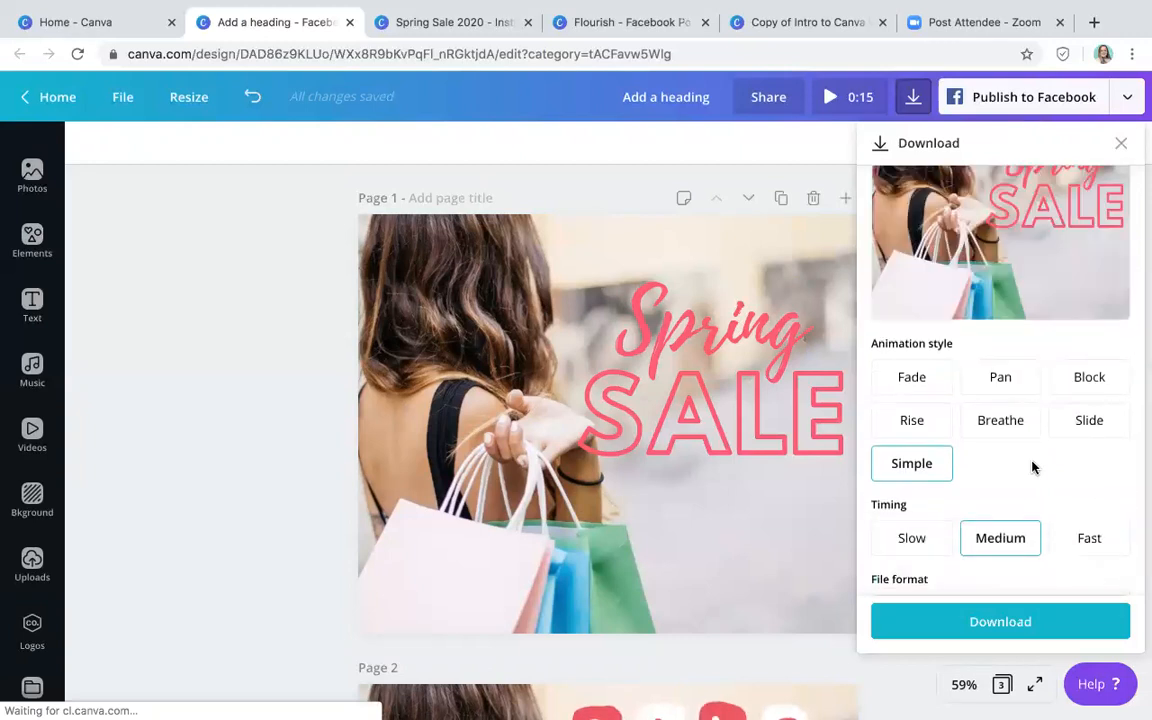
click(1088, 538)
scroll(1075, 463, up, 1)
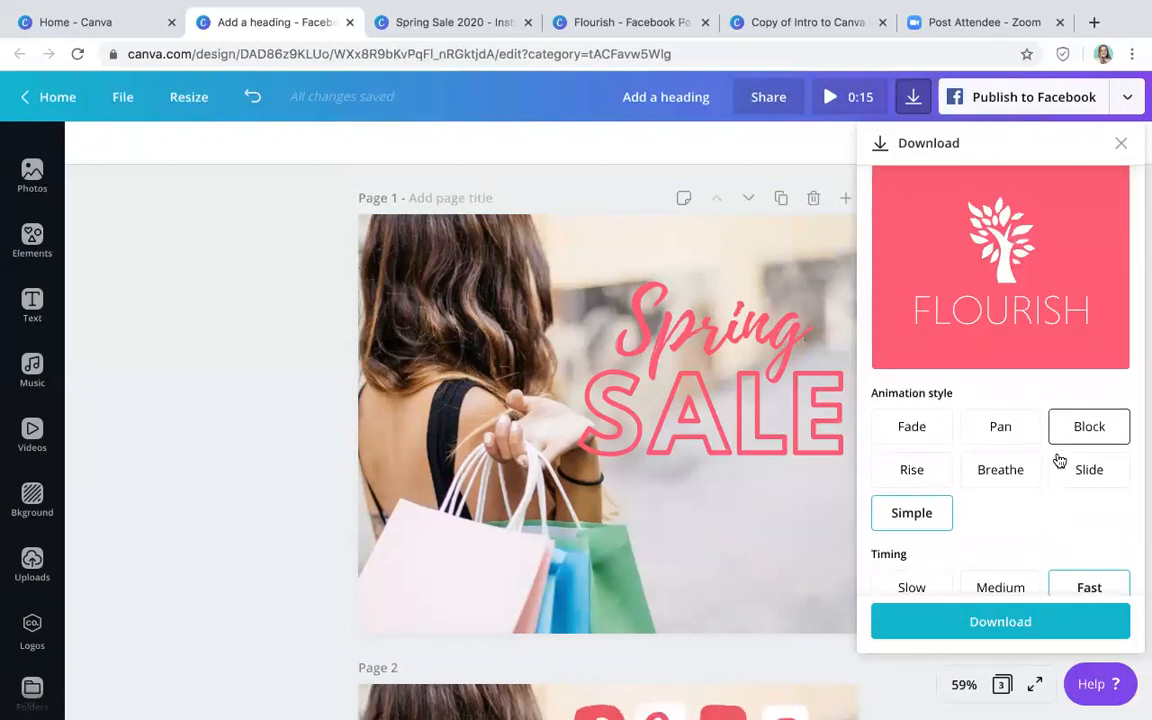
scroll(1052, 440, down, 1)
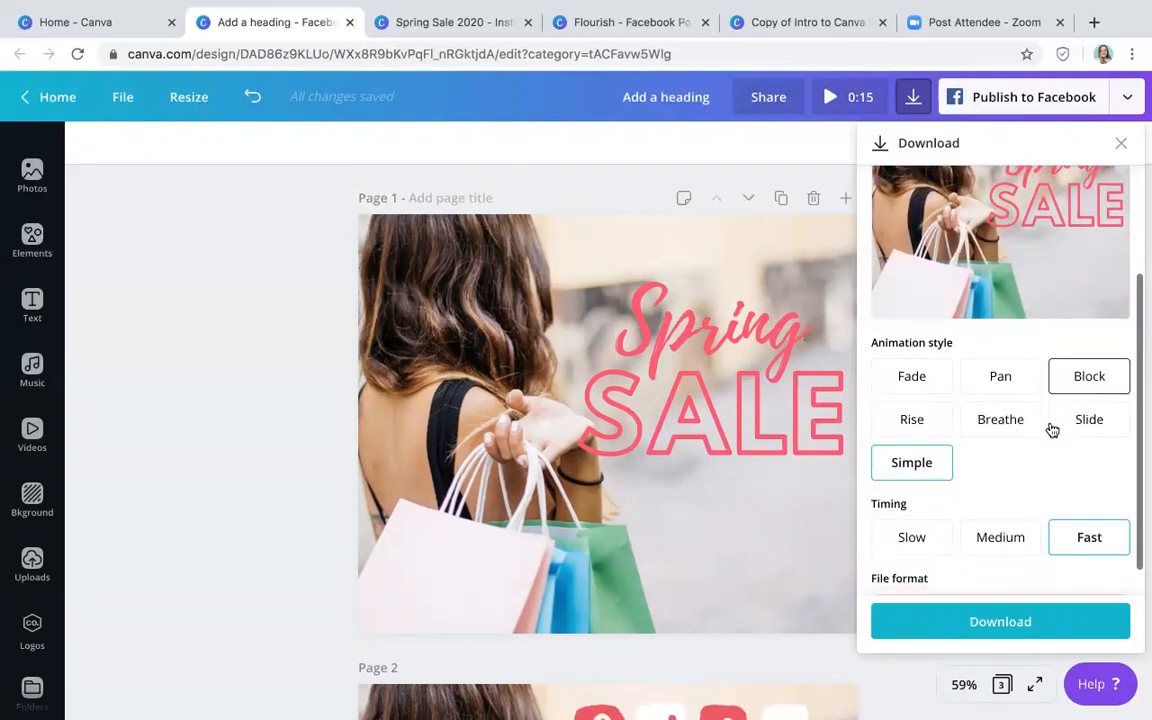
scroll(1021, 452, up, 2)
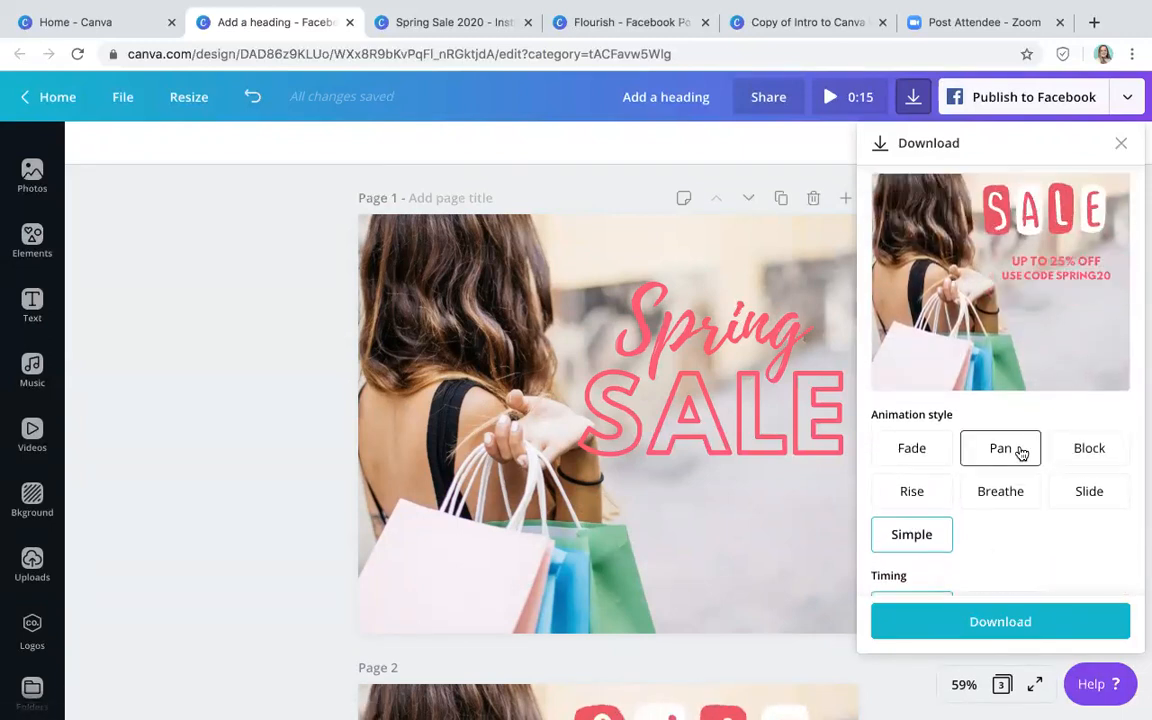
scroll(1021, 452, down, 1)
scroll(1021, 452, down, 1)
scroll(1021, 452, up, 2)
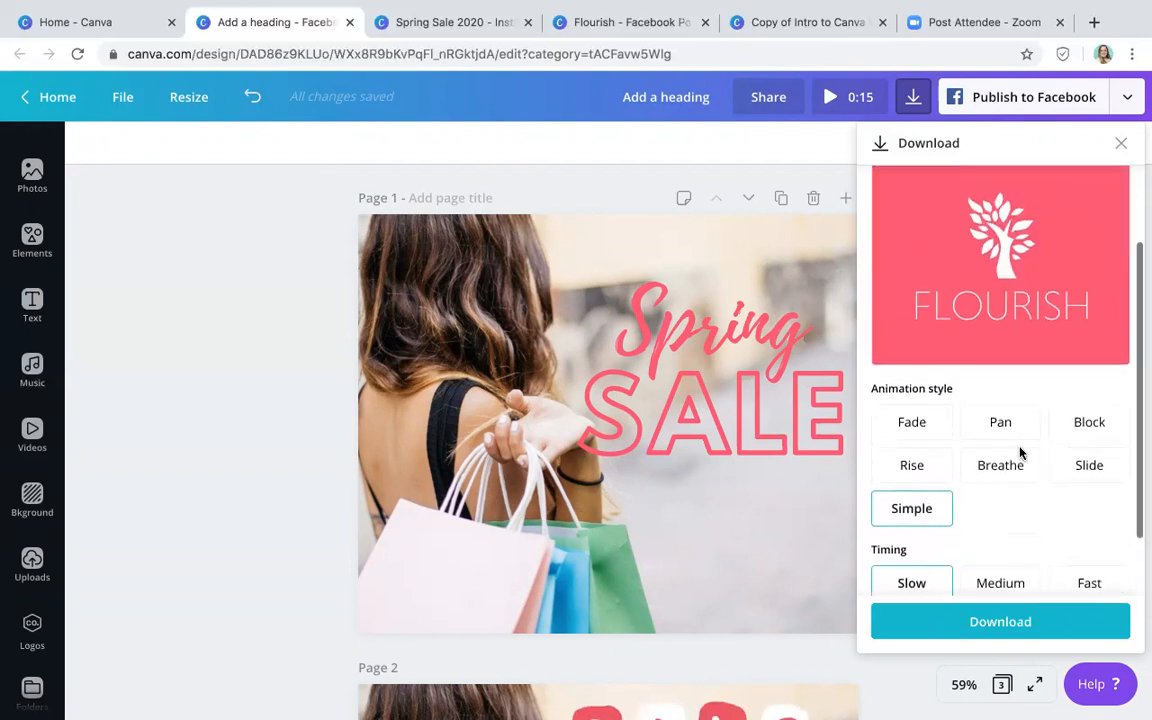
scroll(1021, 452, up, 1)
scroll(1021, 452, up, 1)
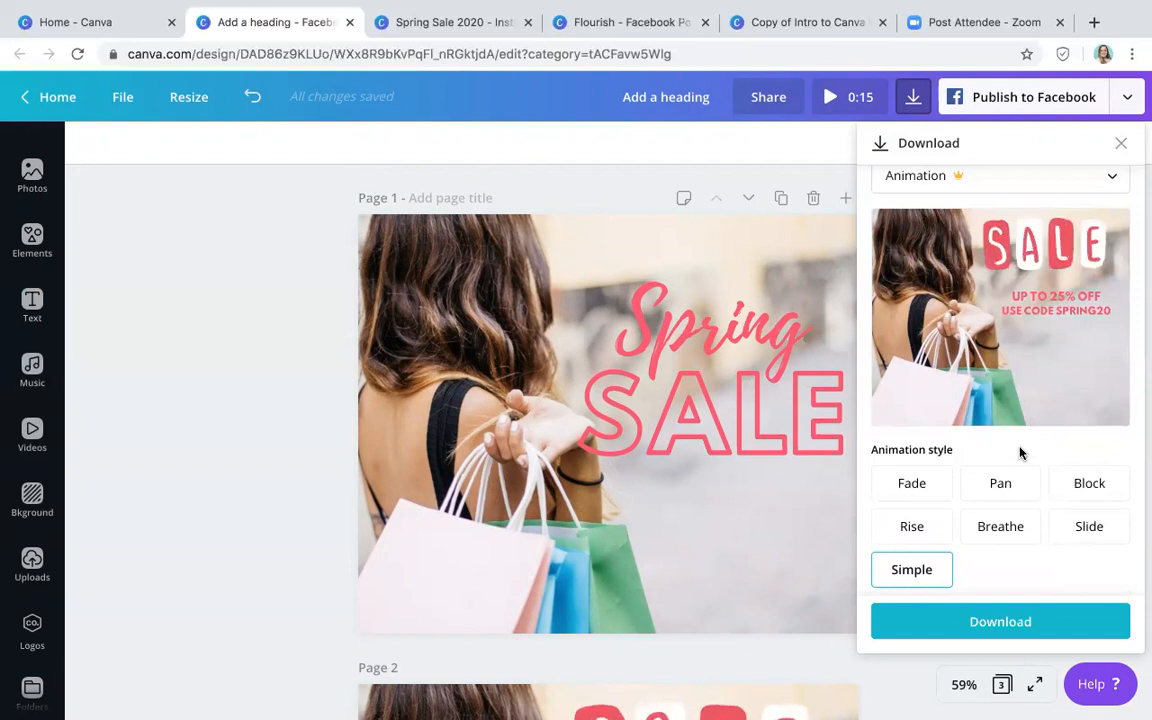
- Show the file format choices for the animation, keep Movie (MP4), and close the download options without downloading
scroll(1021, 452, down, 2)
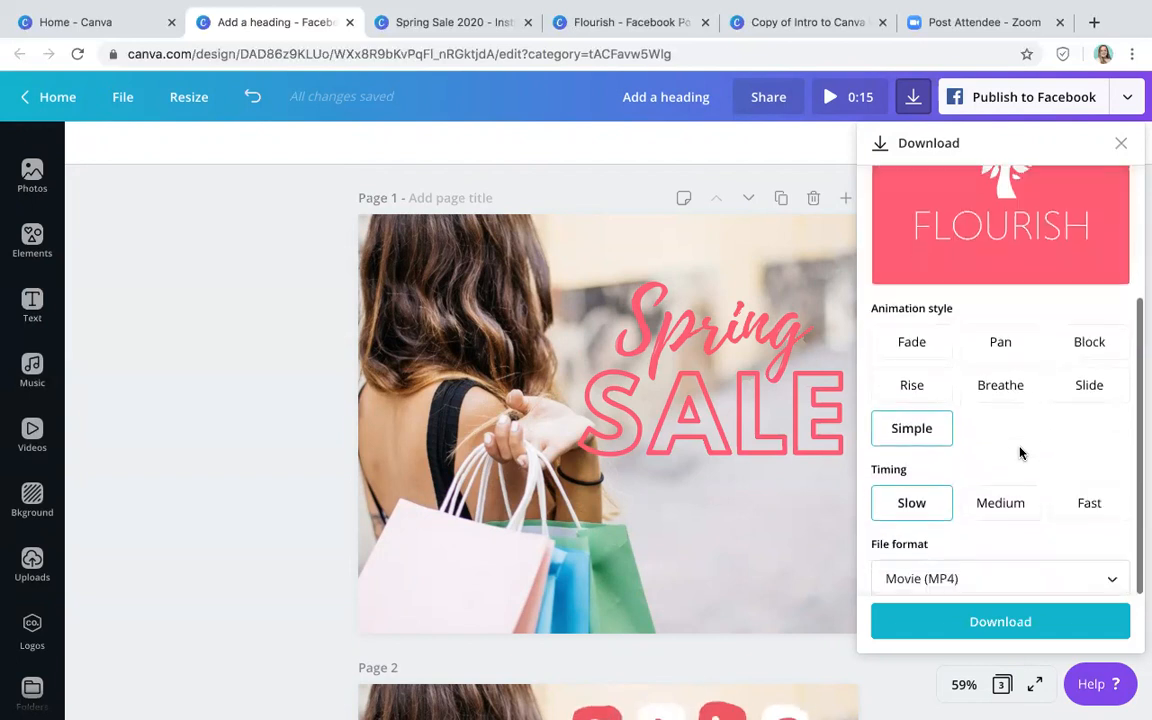
click(993, 580)
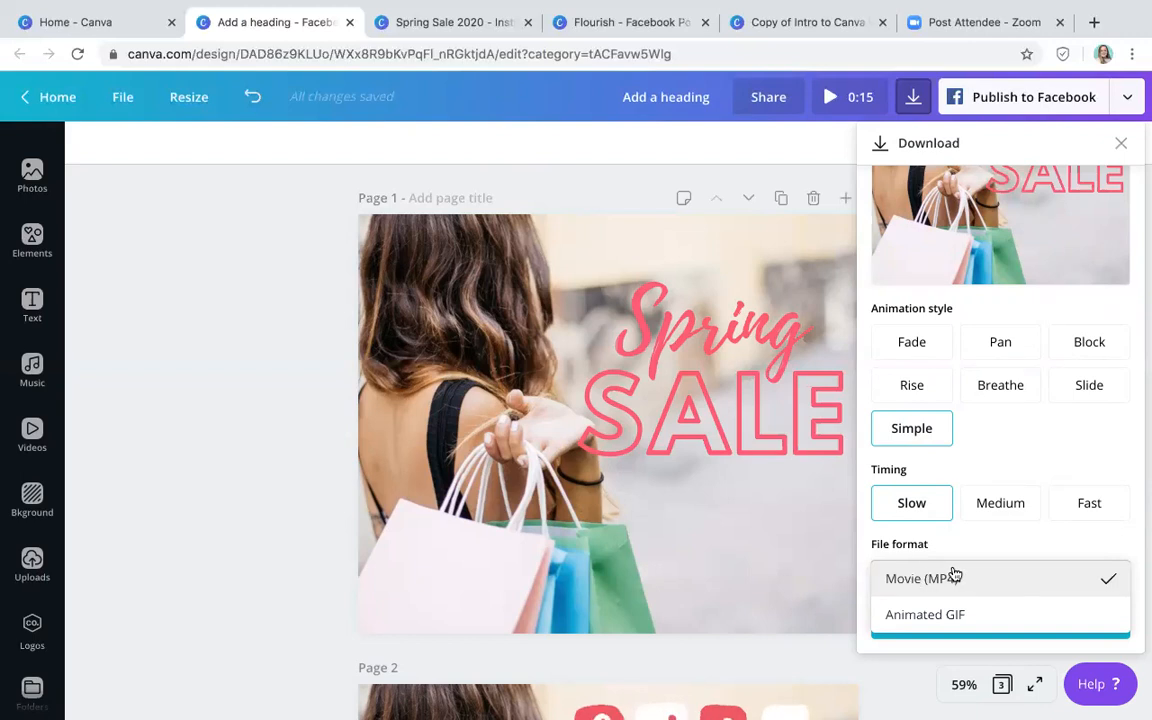
click(973, 293)
scroll(965, 400, up, 2)
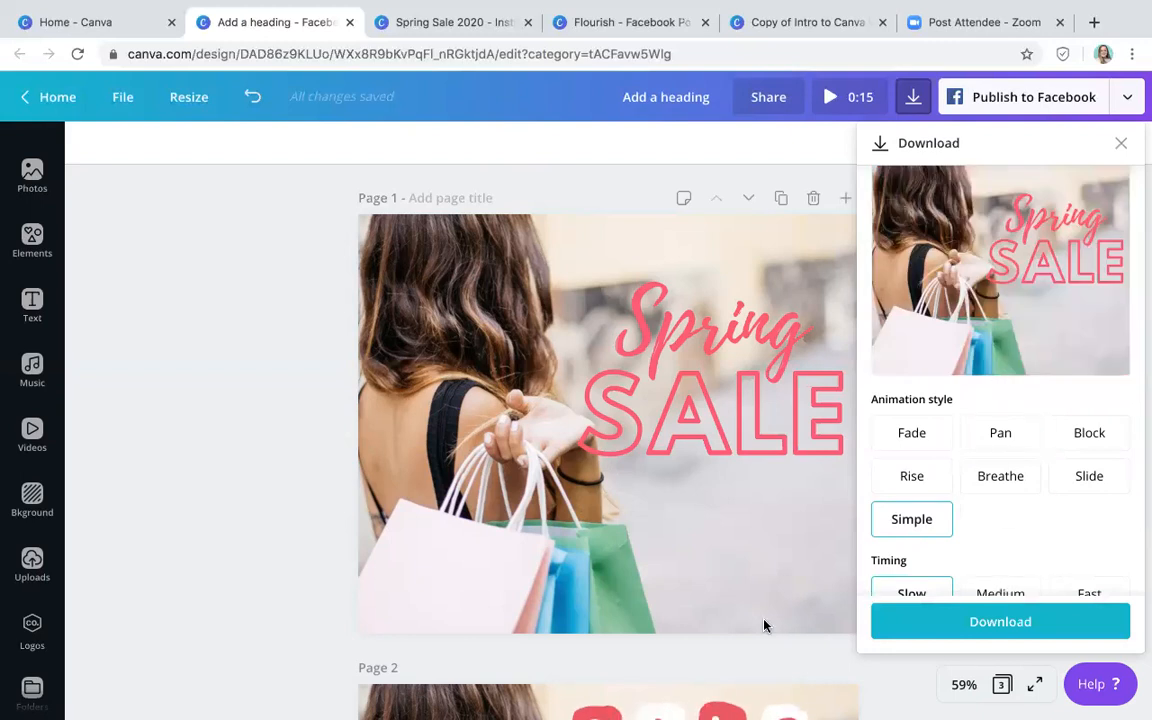
click(786, 651)
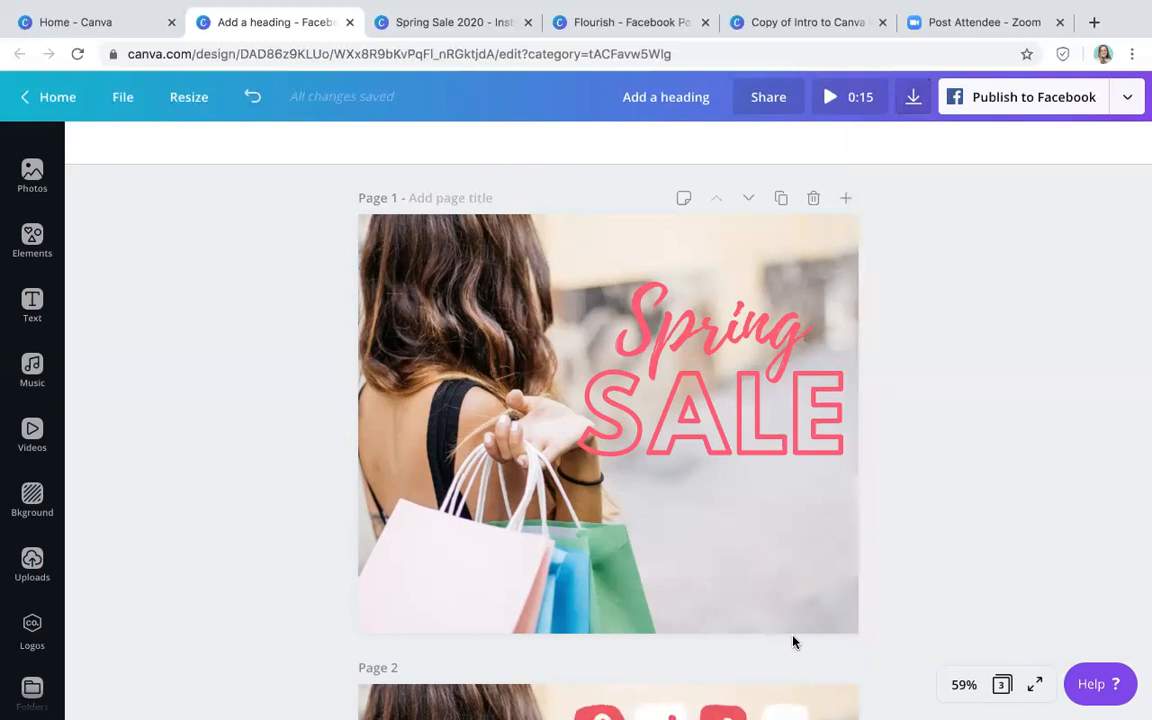
- Switch to the "Copy of Intro to Canva" presentation, show it full screen and advance to the "Resources for you!" slide
scroll(955, 398, down, 10)
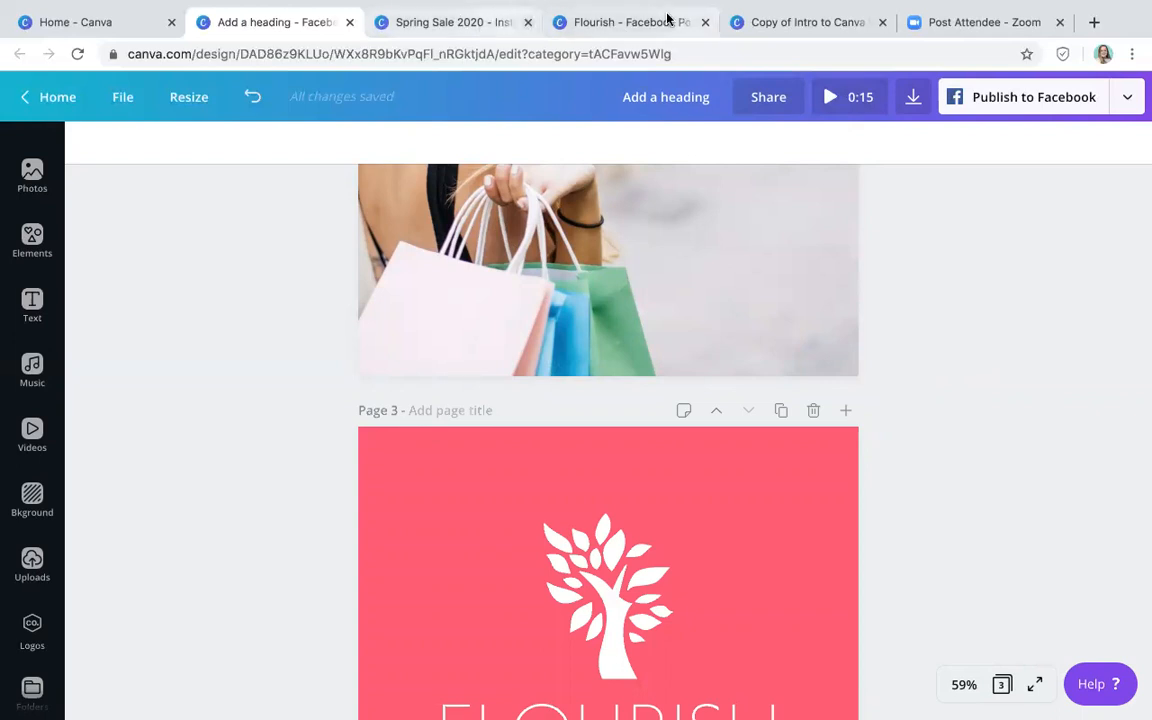
click(785, 22)
click(1035, 684)
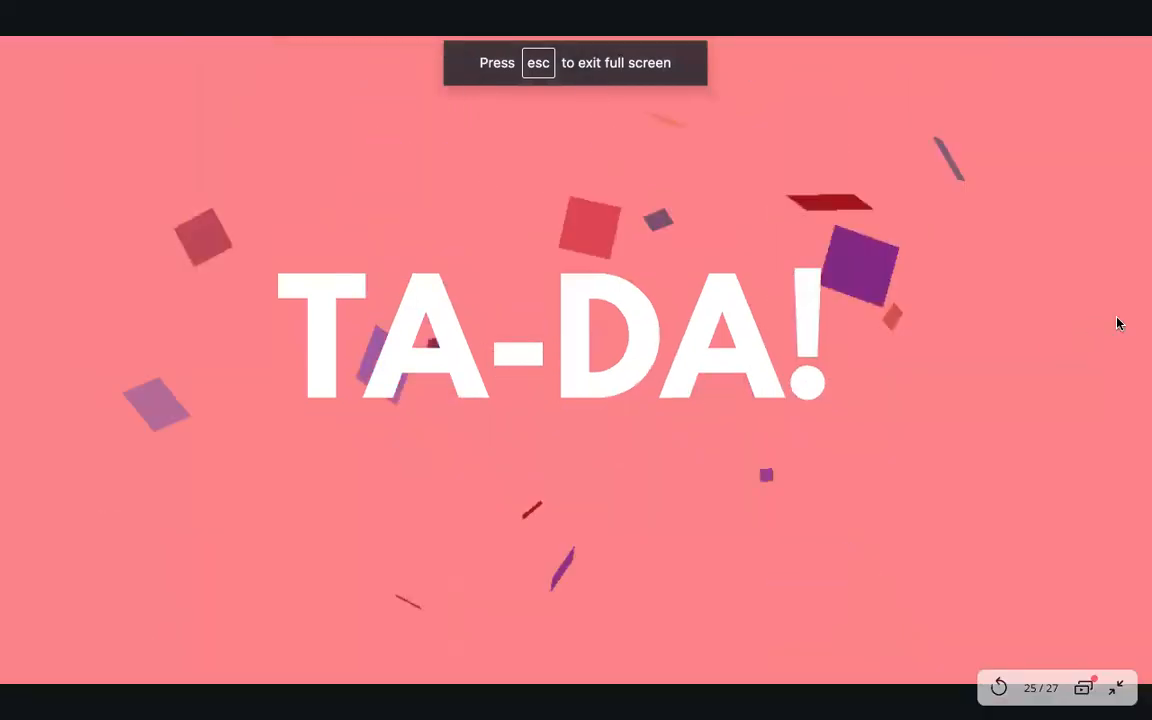
click(1107, 359)
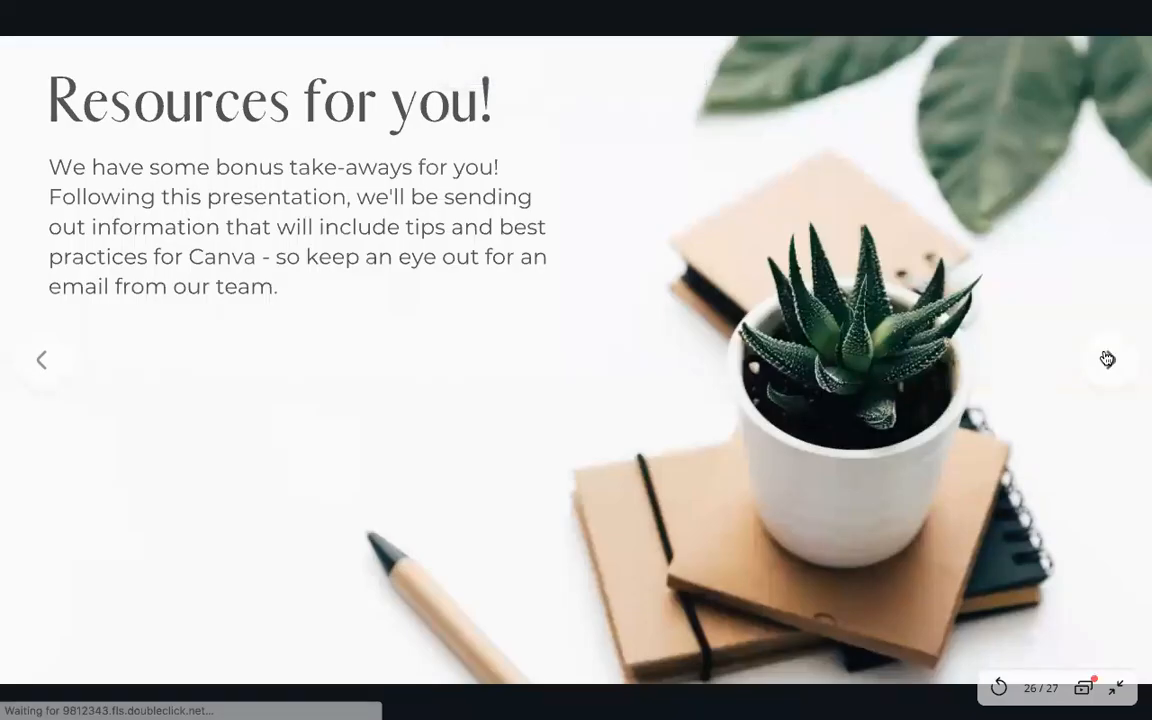